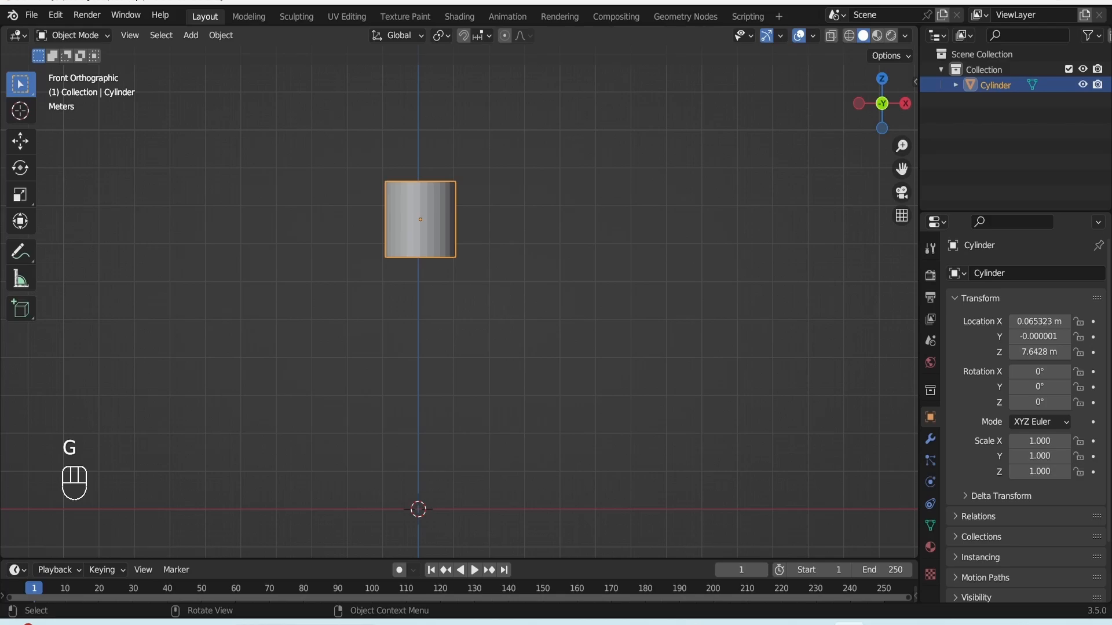
- Bevel the cylinder's top rim with three segments, about 0.41 m wide
{"action": "key", "text": "Tab"}
{"action": "key", "text": "alt+z"}
{"action": "left_click_drag", "start_coordinate": [357, 139], "coordinate": [490, 195]}
{"action": "key", "text": "ctrl+b"}
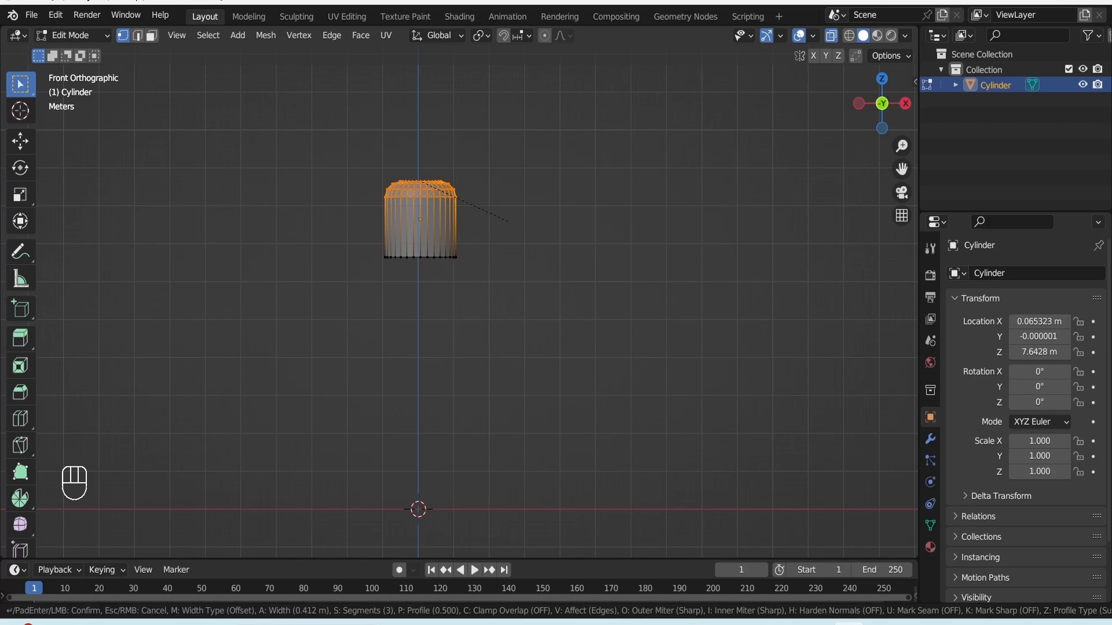
{"action": "left_click", "coordinate": [508, 217]}
{"action": "key", "text": "Tab"}
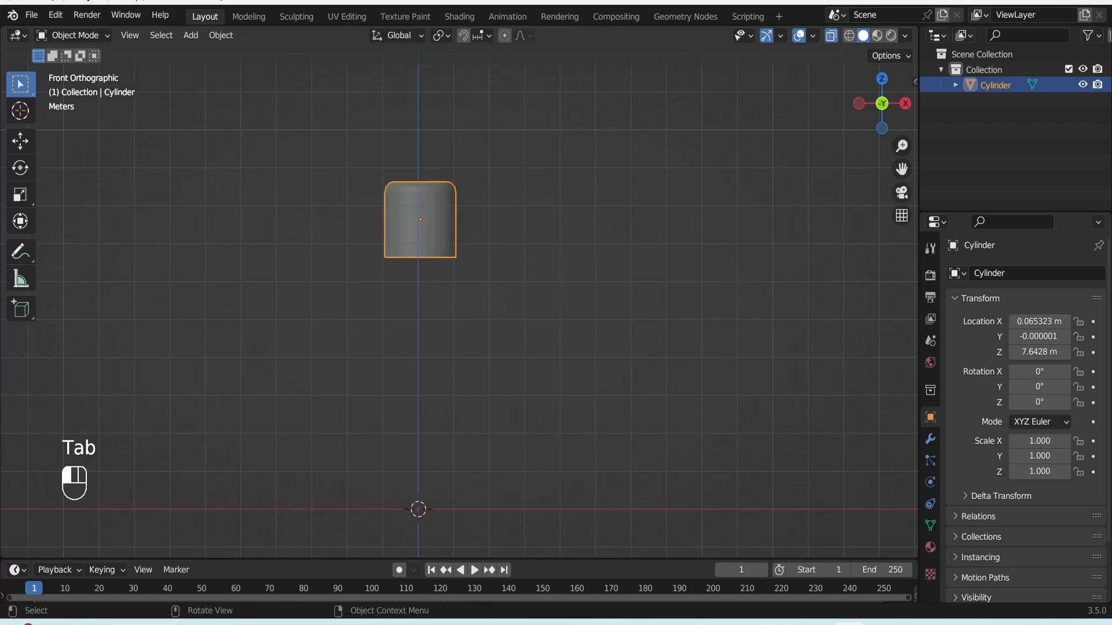
- Turn off X-ray display and save the file
{"action": "key", "text": "ctrl+s"}
{"action": "key", "text": "space"}
{"action": "key", "text": "space"}
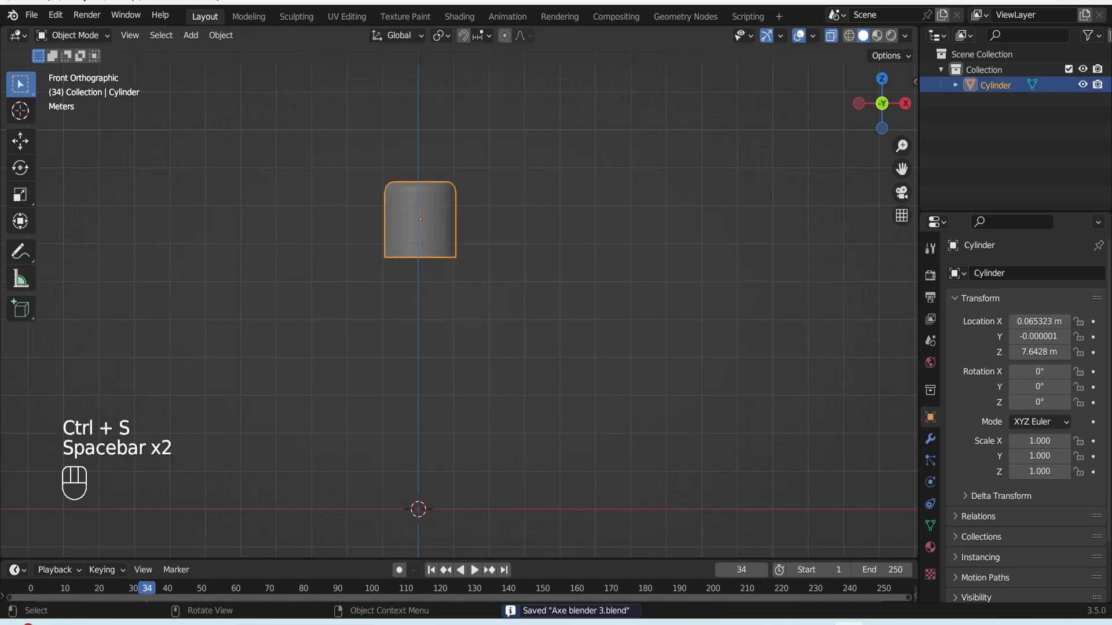
{"action": "key", "text": "alt+z"}
{"action": "key", "text": "ctrl+s"}
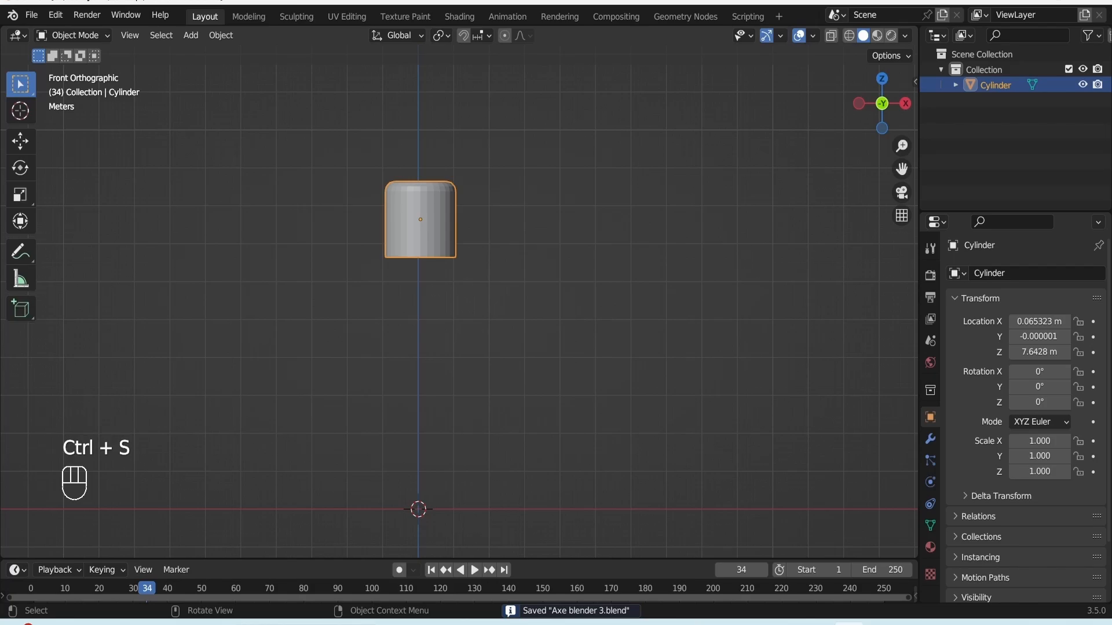
- Stretch the cylinder along Z to a scale of about 1.75, deselect it and save the file
{"action": "key", "text": "s"}
{"action": "key", "text": "z"}
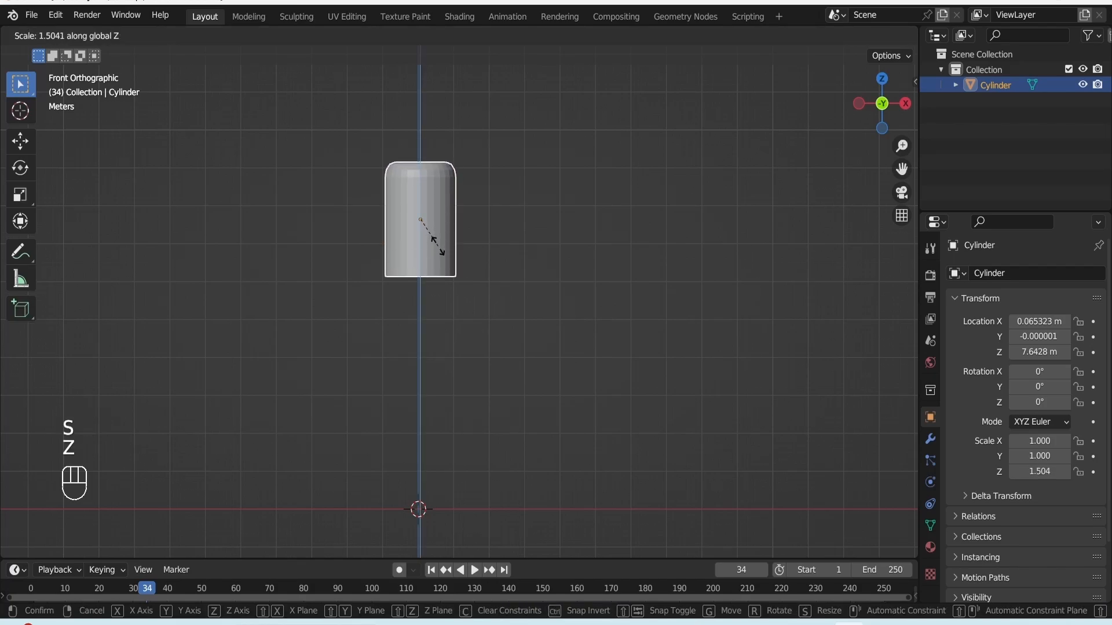
{"action": "left_click", "coordinate": [450, 266]}
{"action": "left_click", "coordinate": [556, 289]}
{"action": "key", "text": "ctrl+s"}
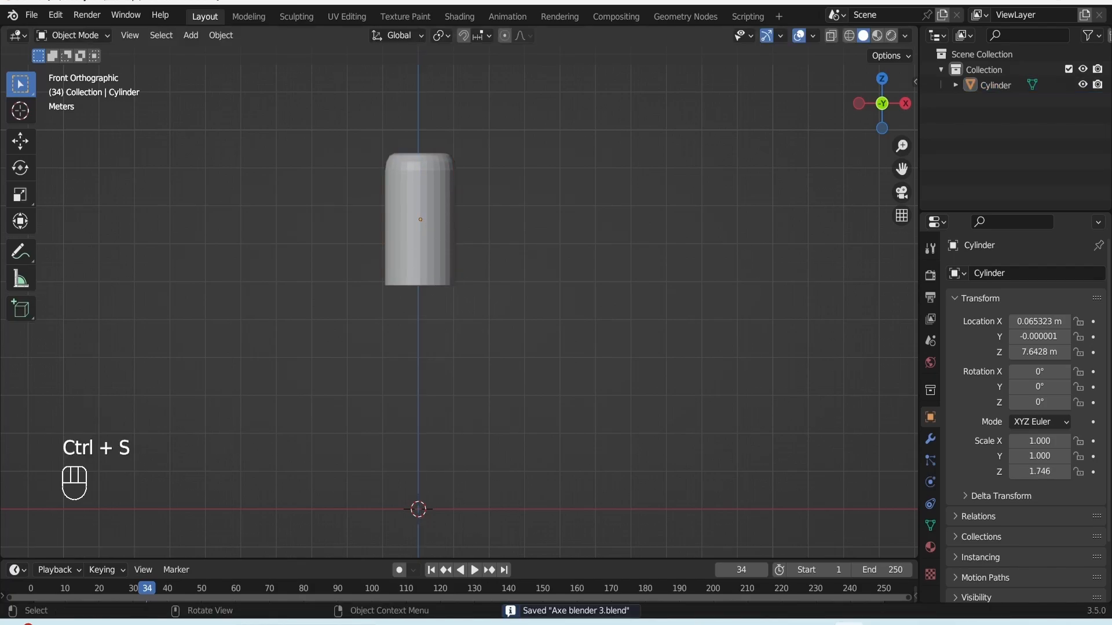
- Move the cylinder up to a Z location of about 10.16 m
{"action": "scroll", "coordinate": [459, 303], "scroll_direction": "down", "scroll_amount": 2}
{"action": "middle_click_drag", "start_coordinate": [459, 302], "coordinate": [466, 289], "text": "shift"}
{"action": "left_click", "coordinate": [439, 232]}
{"action": "key", "text": "g"}
{"action": "left_click", "coordinate": [437, 165]}
- In face selection mode, extrude the cylinder's bottom face down about 0.5 m
{"action": "scroll", "coordinate": [403, 180], "scroll_direction": "up", "scroll_amount": 3}
{"action": "key", "text": "Tab"}
{"action": "left_click", "coordinate": [152, 35]}
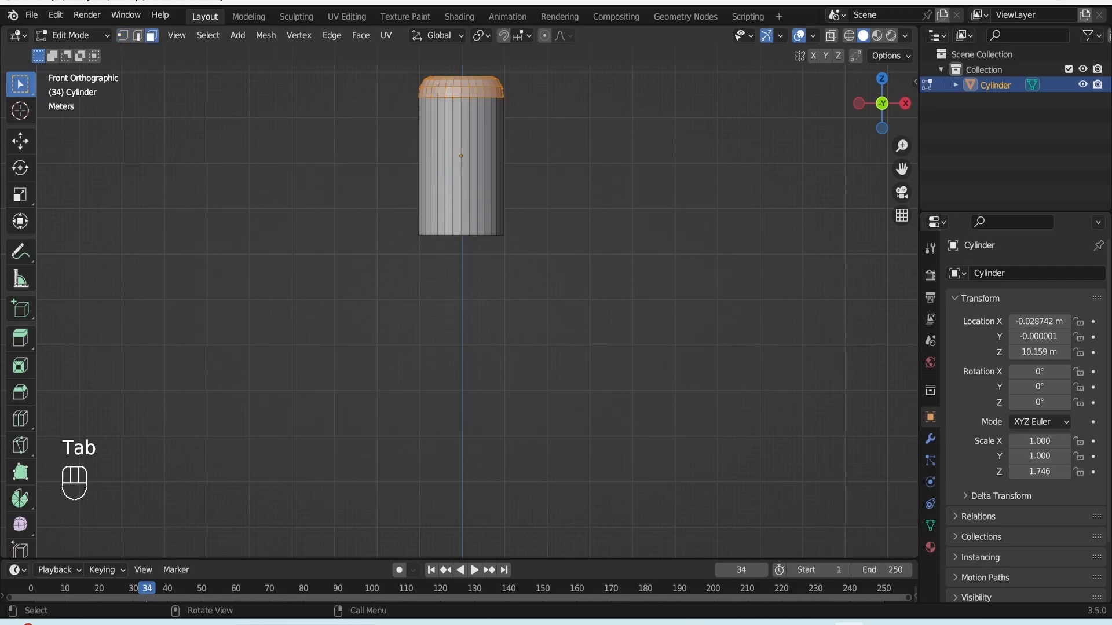
{"action": "left_click", "coordinate": [521, 313]}
{"action": "middle_click_drag", "start_coordinate": [521, 312], "coordinate": [521, 290], "text": "alt"}
{"action": "left_click", "coordinate": [461, 240]}
{"action": "key", "text": "KP_1"}
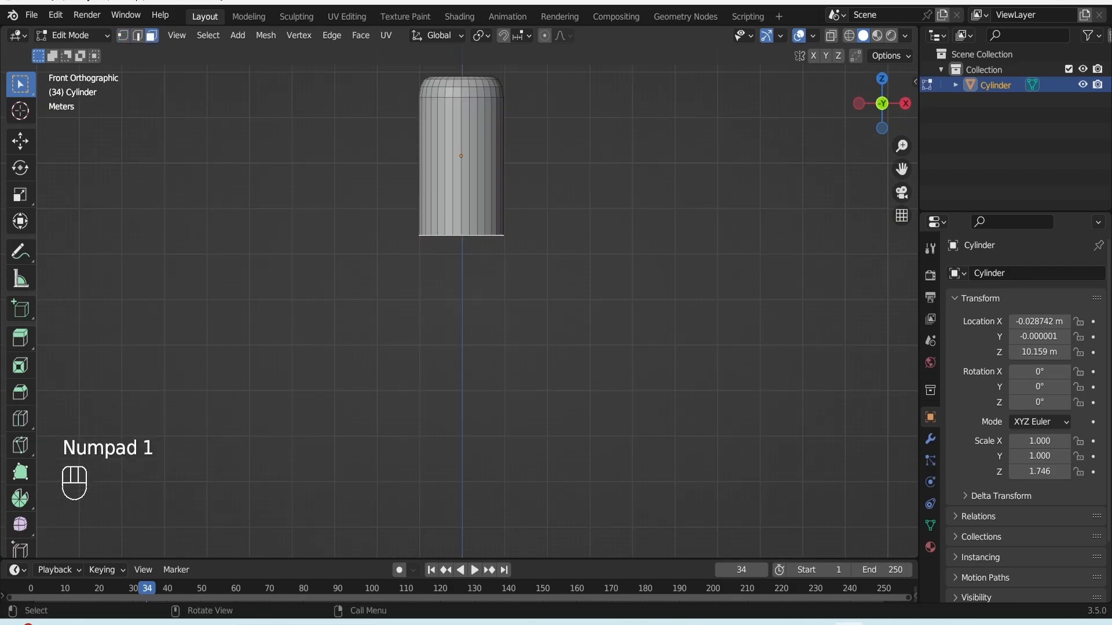
{"action": "key", "text": "e"}
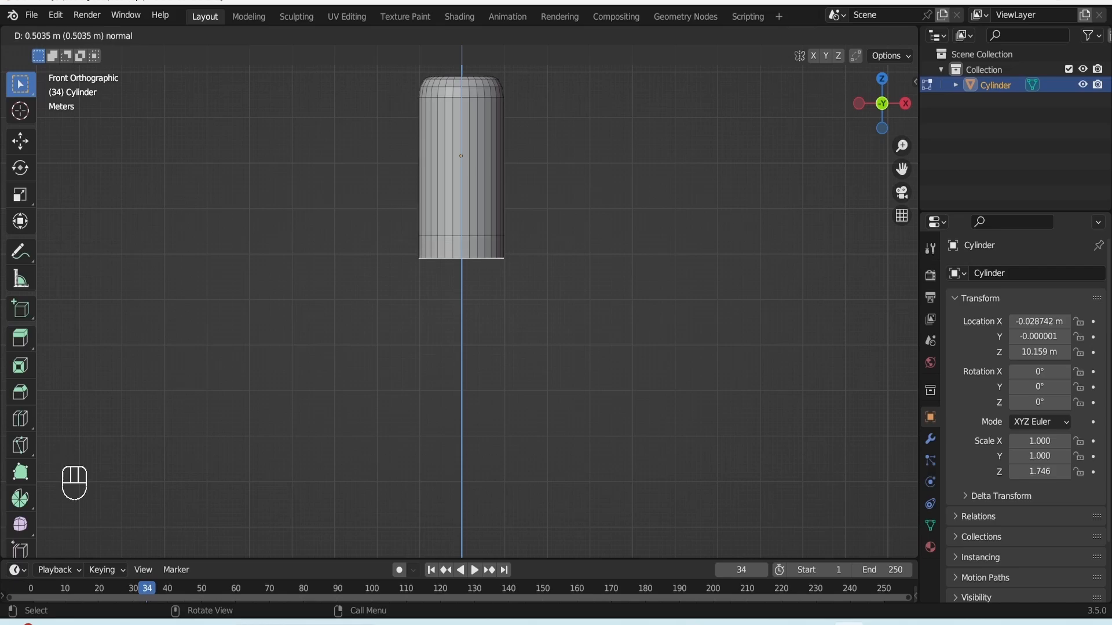
{"action": "left_click", "coordinate": [490, 352]}
- Inset the bottom face slightly and extrude it down about 4 m as a narrower handle section
{"action": "left_click_drag", "start_coordinate": [490, 352], "coordinate": [491, 309], "text": "alt"}
{"action": "key", "text": "i"}
{"action": "left_click", "coordinate": [488, 303]}
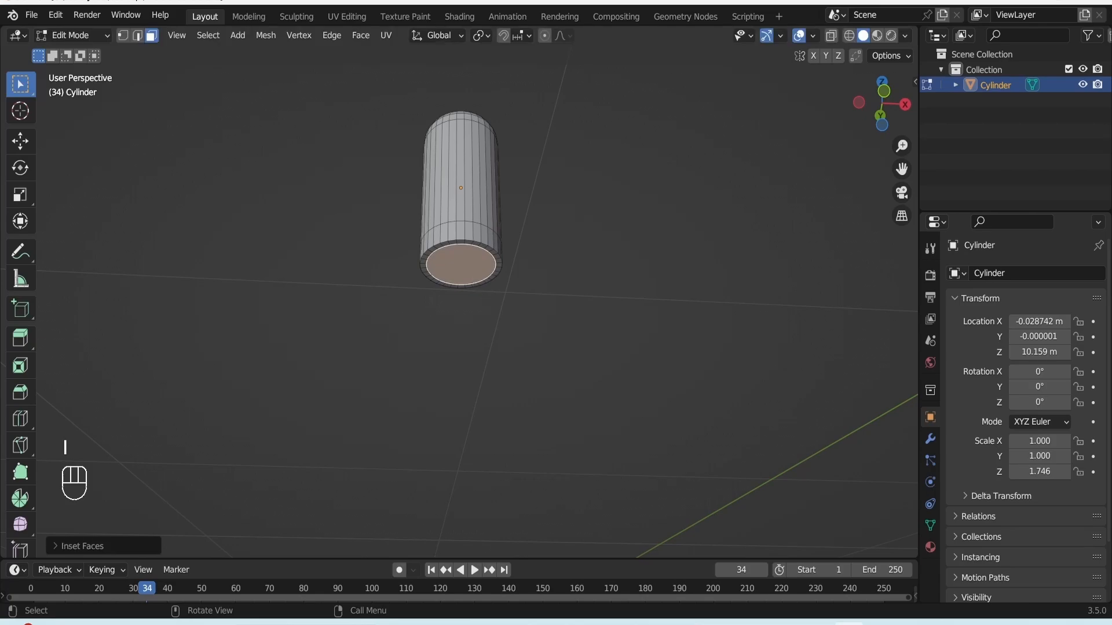
{"action": "key", "text": "KP_1"}
{"action": "key", "text": "e"}
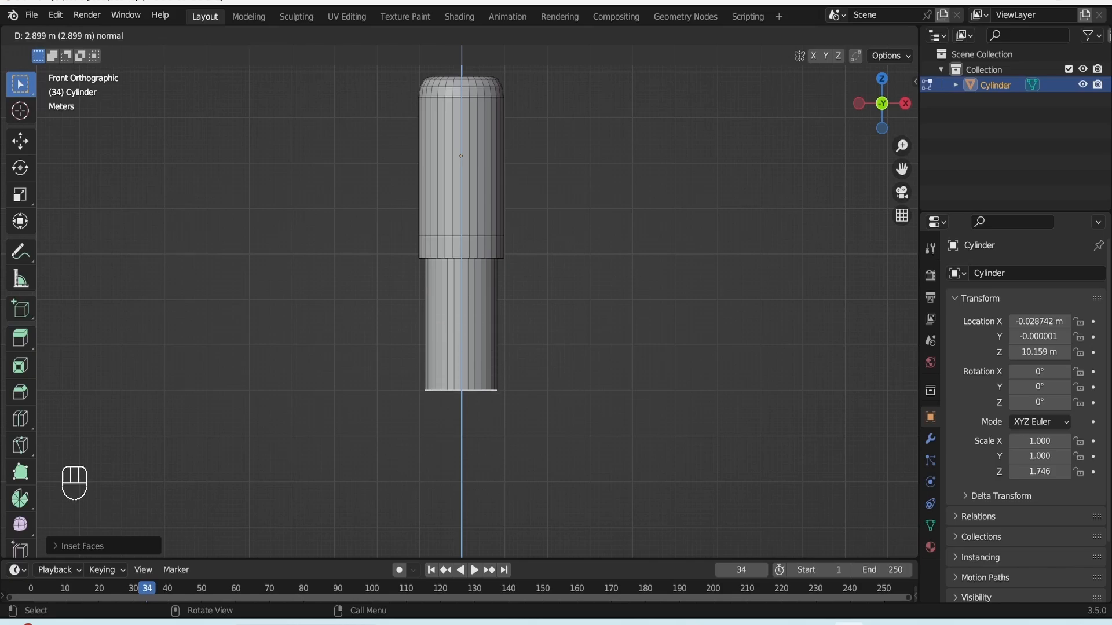
{"action": "left_click", "coordinate": [487, 484]}
{"action": "left_click_drag", "start_coordinate": [901, 169], "coordinate": [918, 73]}
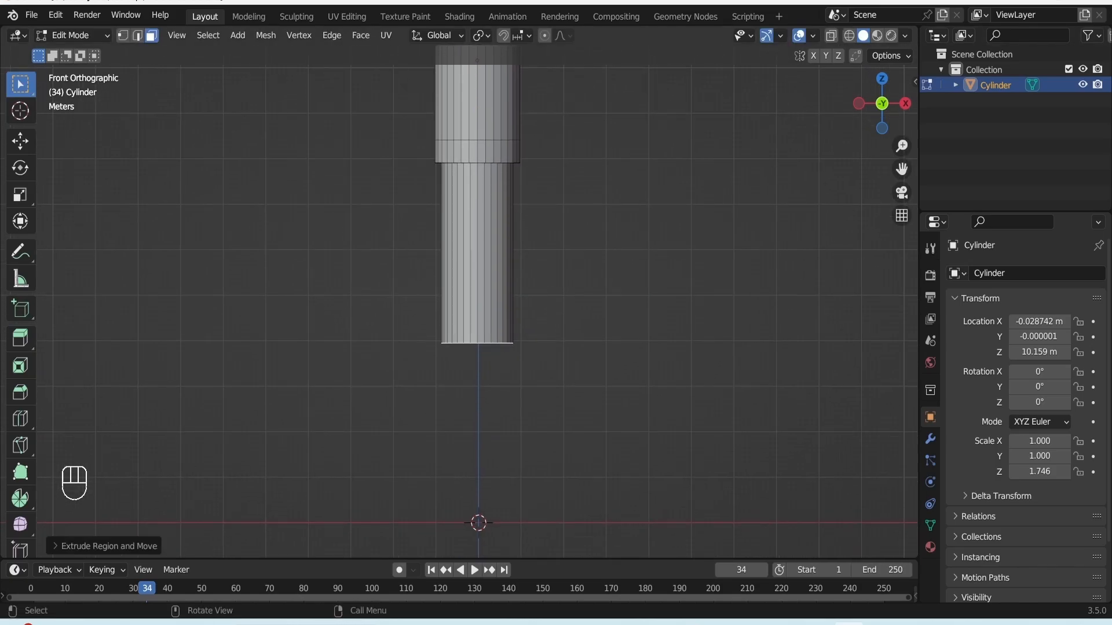
- Add a collar at the handle's lower end by enlarging an extruded face to about 1.16 and extruding it down about 0.5 m
{"action": "key", "text": "e"}
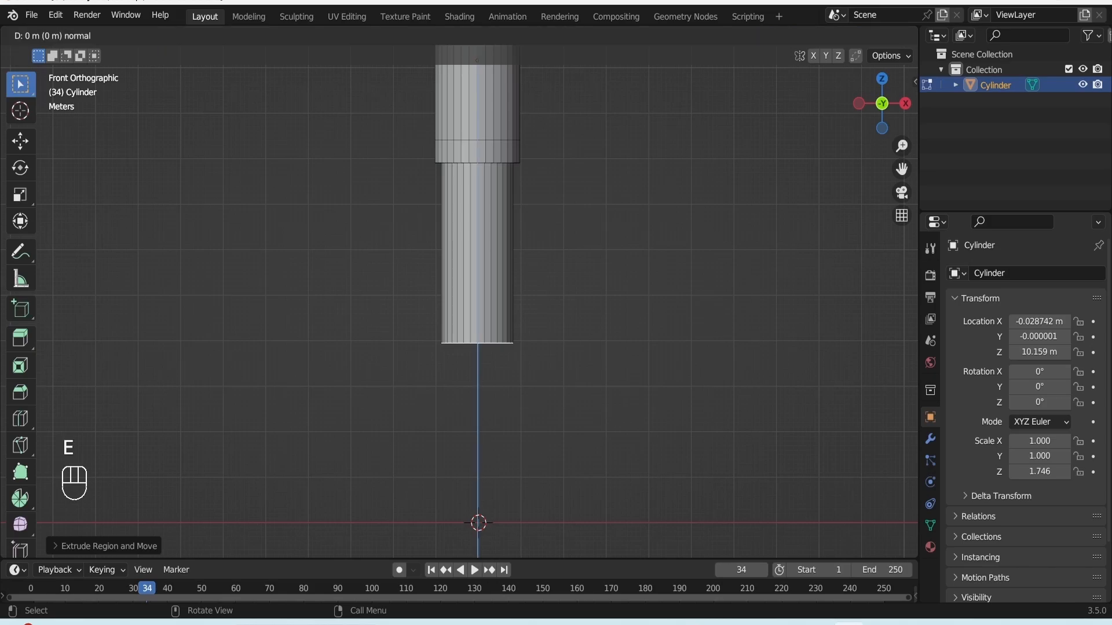
{"action": "key", "text": "s"}
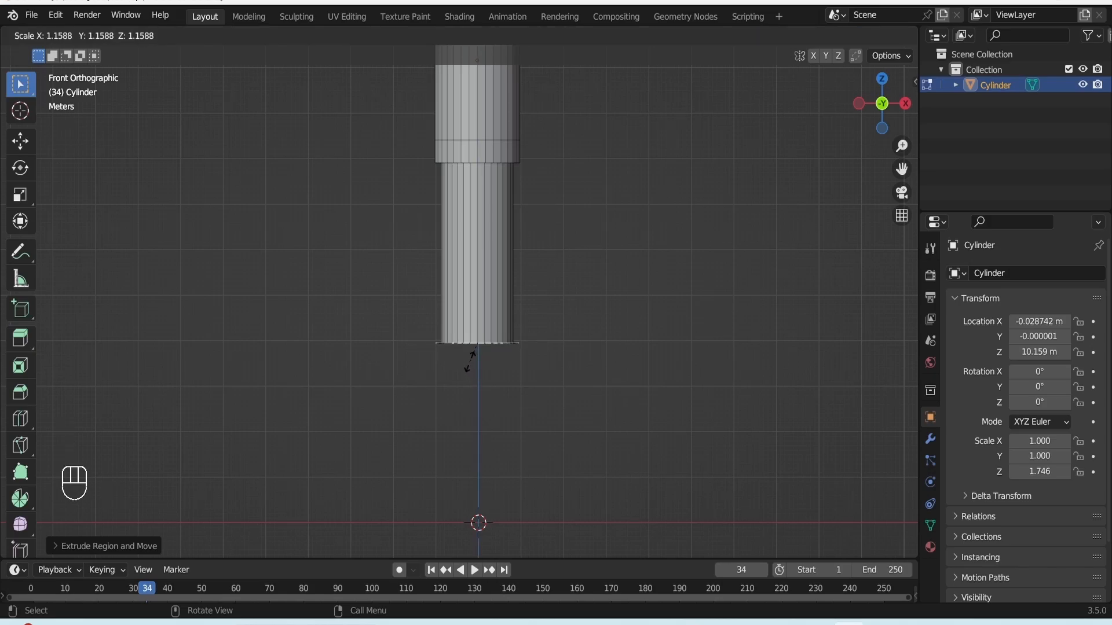
{"action": "left_click", "coordinate": [470, 360]}
{"action": "key", "text": "e"}
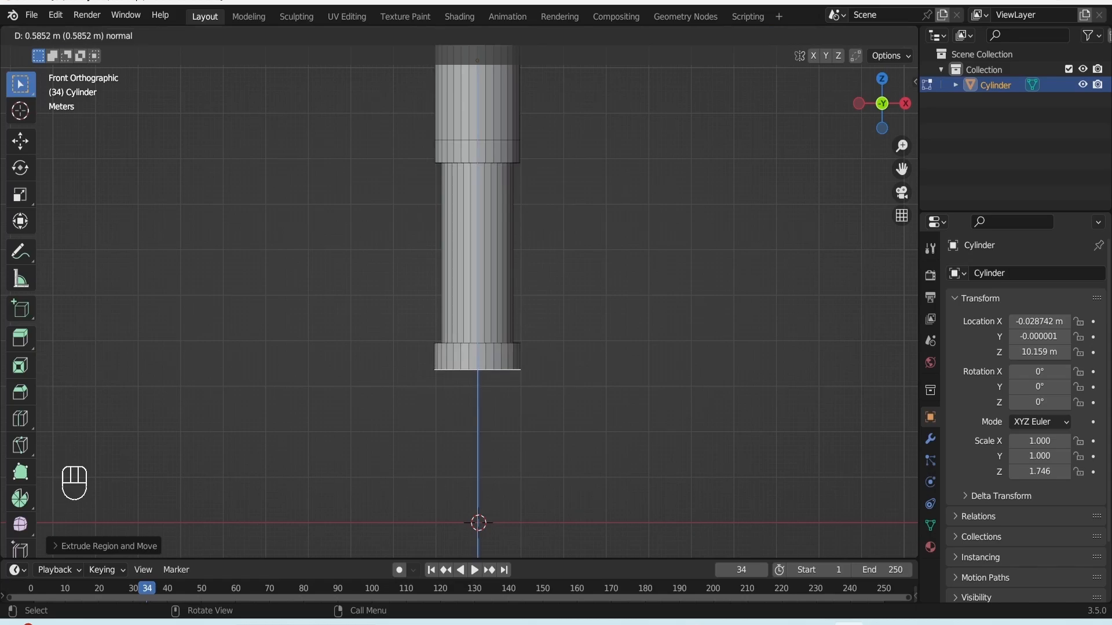
{"action": "key", "text": "Return"}
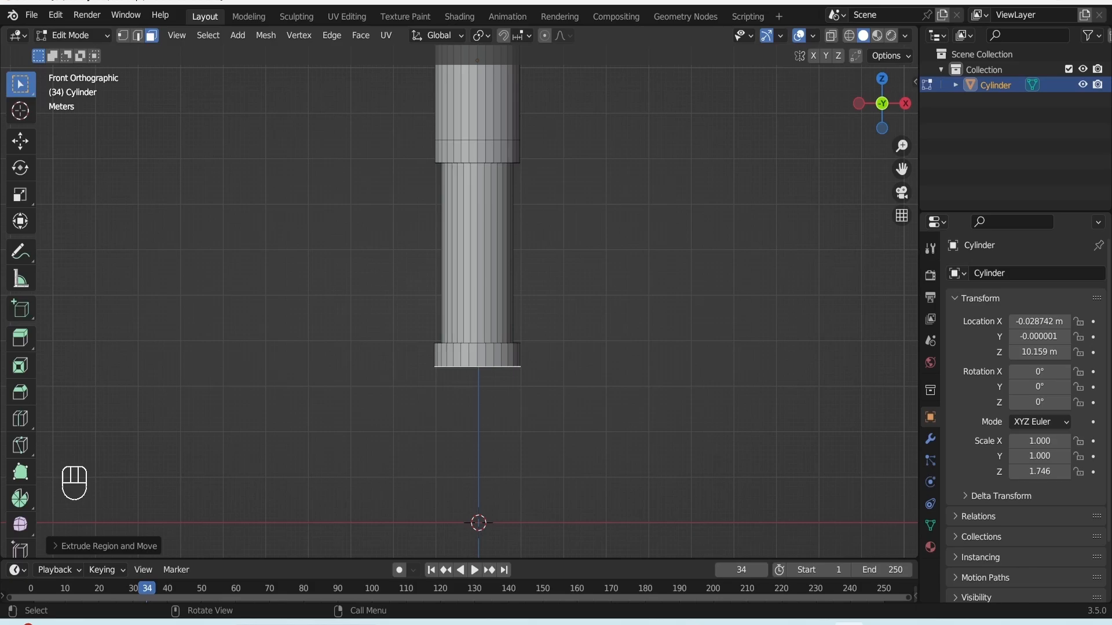
- Inset the collar's bottom face slightly and extrude it down about 0.4 m as a short neck
{"action": "middle_click_drag", "start_coordinate": [496, 463], "coordinate": [502, 412]}
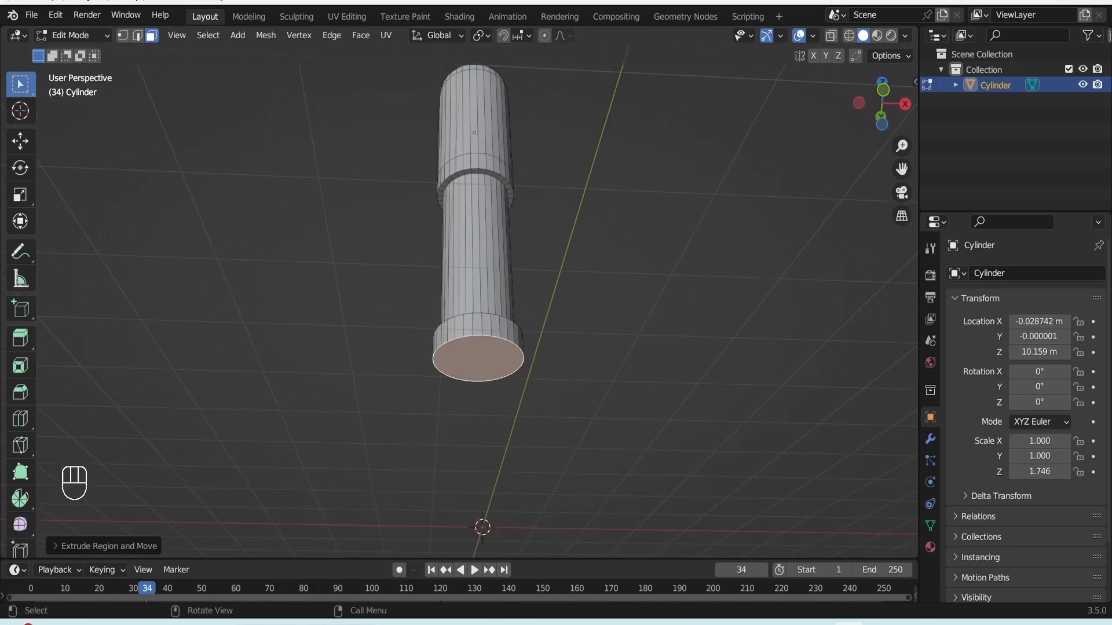
{"action": "key", "text": "i"}
{"action": "left_click", "coordinate": [497, 404]}
{"action": "key", "text": "KP_1"}
{"action": "key", "text": "e"}
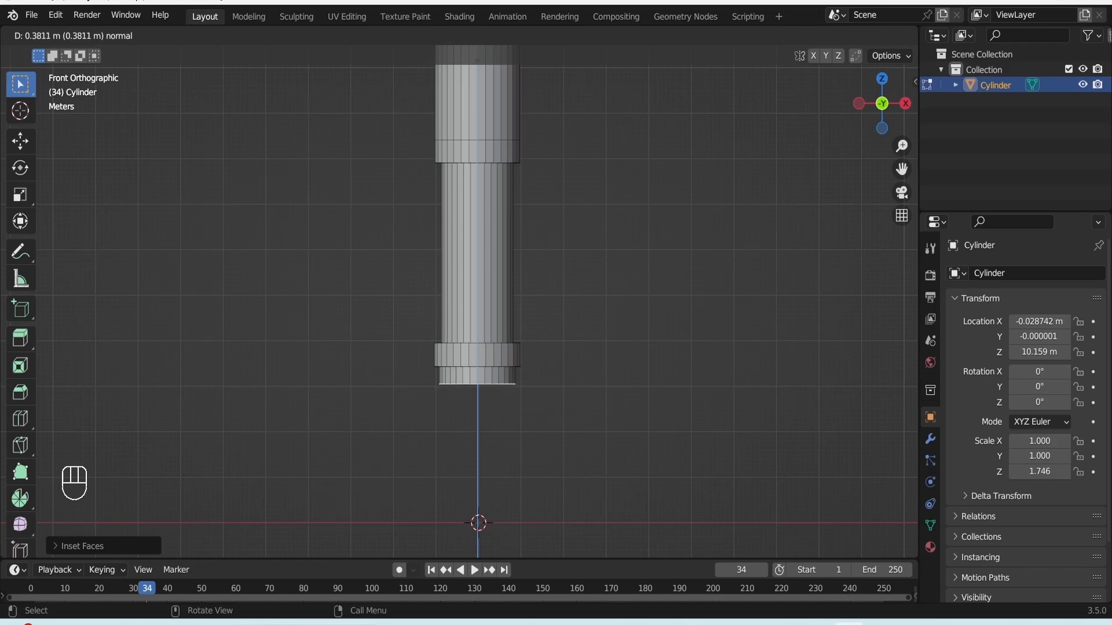
{"action": "key", "text": "Return"}
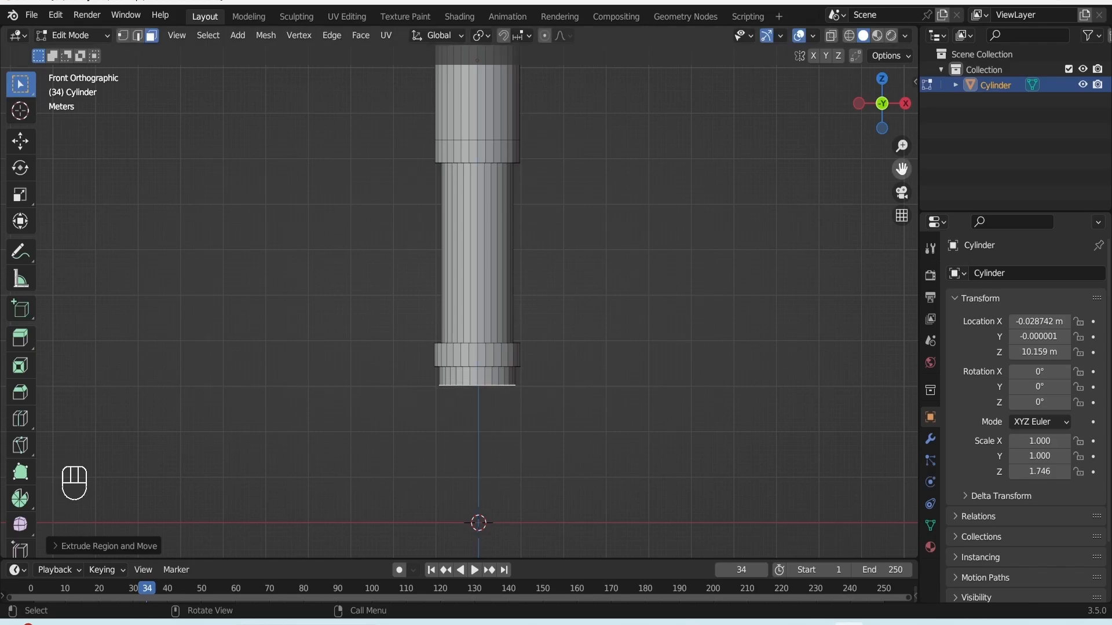
- Extrude a flared bulb below the neck, taper its lower end by scaling the bottom face to about 0.59, and save the file
{"action": "left_click_drag", "start_coordinate": [901, 168], "coordinate": [912, 95]}
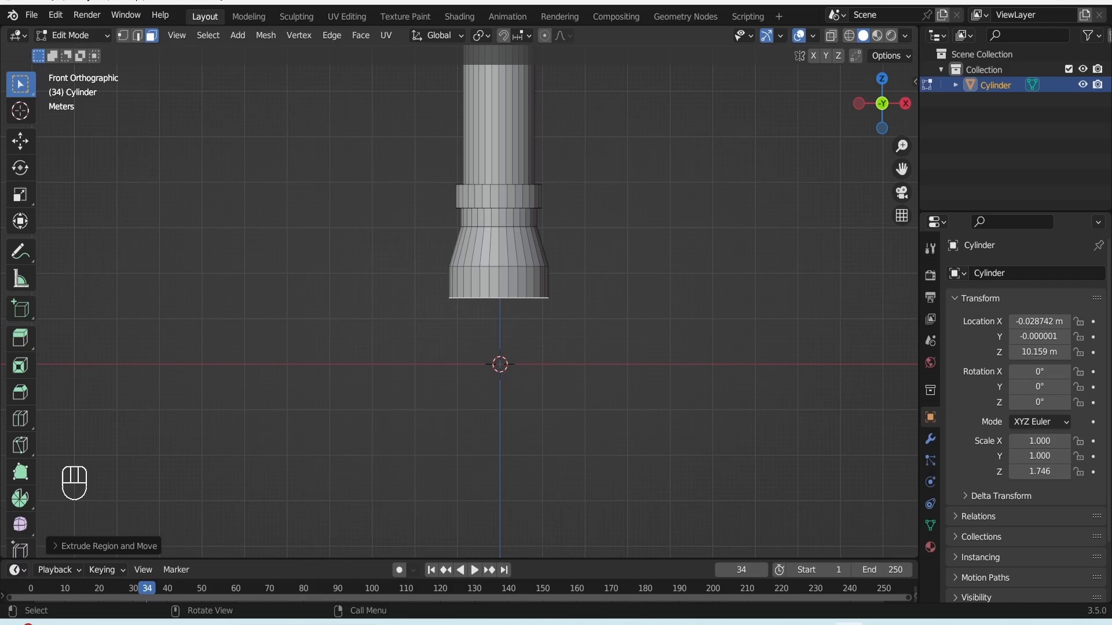
{"action": "key", "text": "e"}
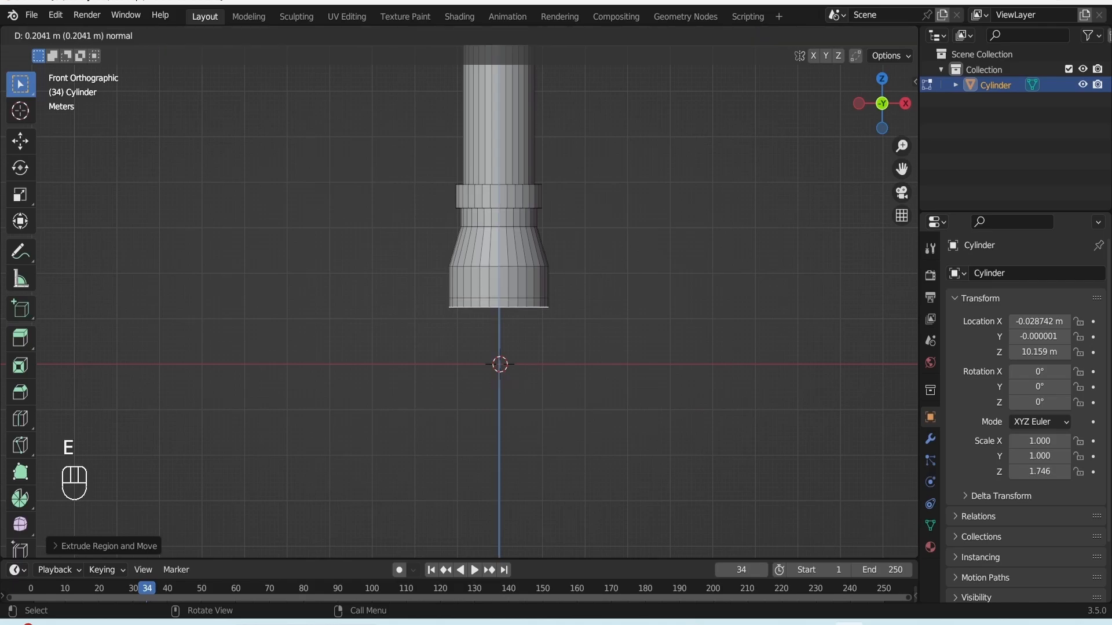
{"action": "left_click", "coordinate": [545, 398]}
{"action": "key", "text": "s"}
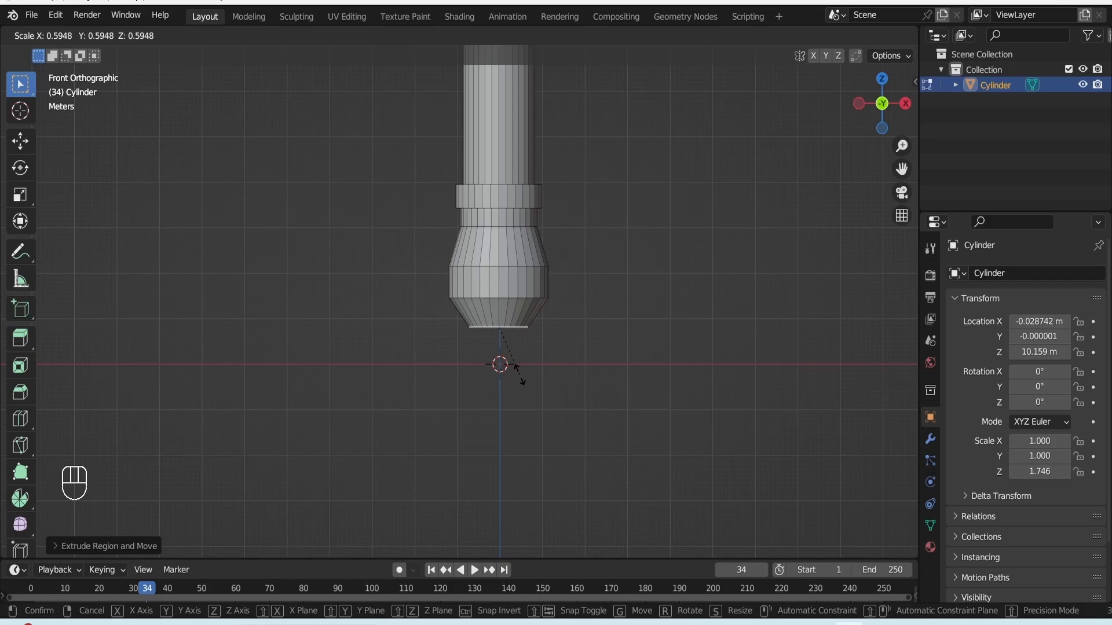
{"action": "left_click", "coordinate": [518, 373]}
{"action": "middle_click_drag", "start_coordinate": [519, 374], "coordinate": [536, 340], "text": "shift"}
{"action": "key", "text": "ctrl+s"}
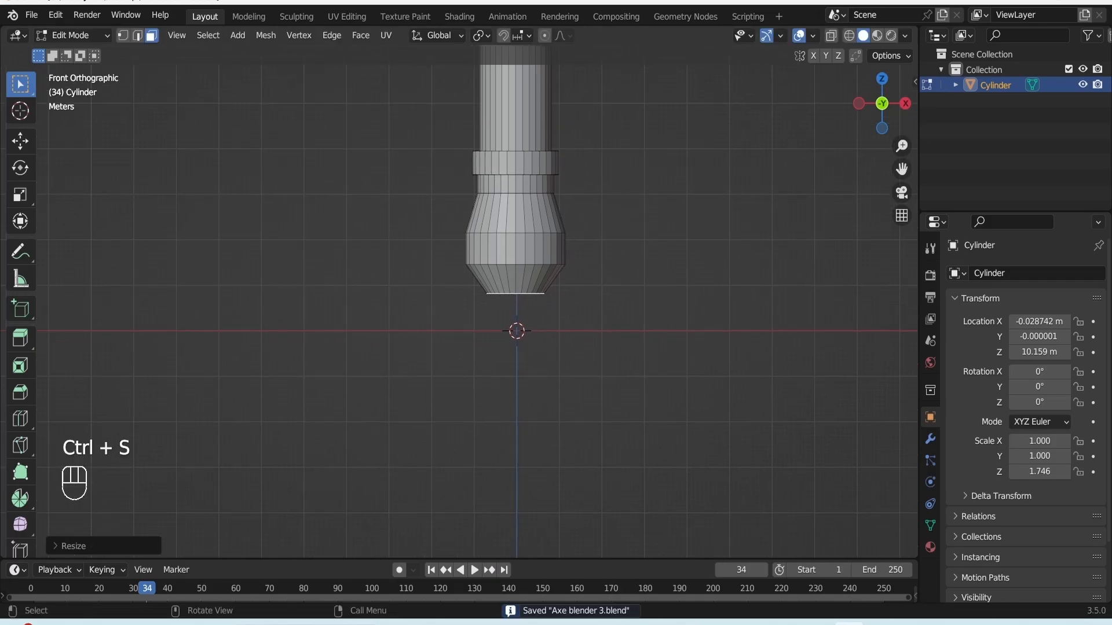
- Extrude a straight shaft below the bulb, ending in a wider ring with a tapered lower end
{"action": "key", "text": "e"}
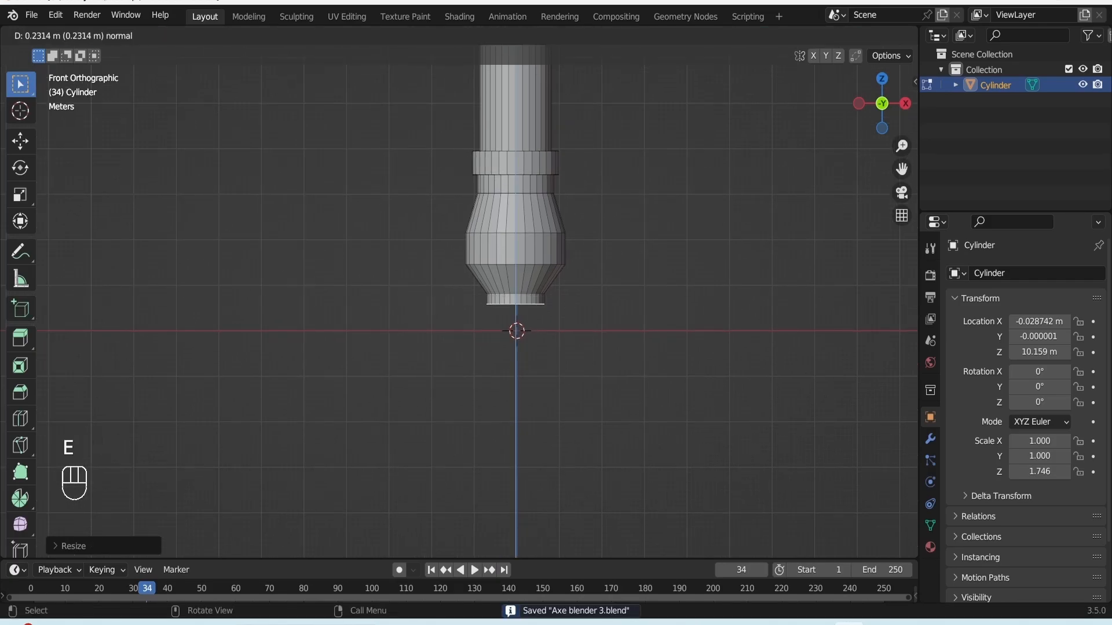
{"action": "key", "text": "s"}
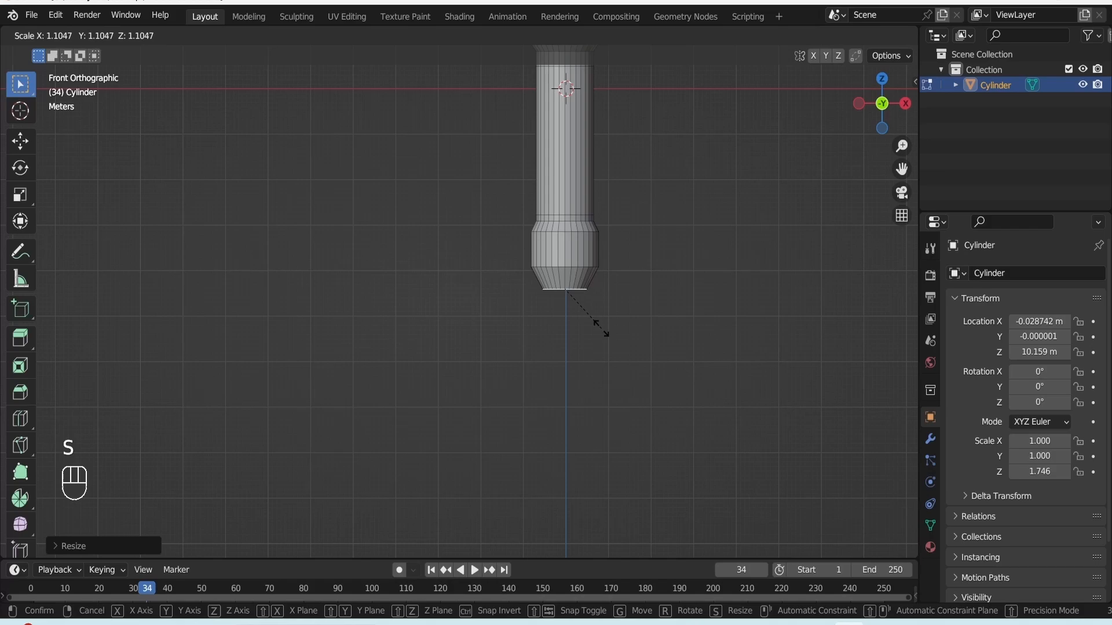
{"action": "left_click", "coordinate": [601, 328]}
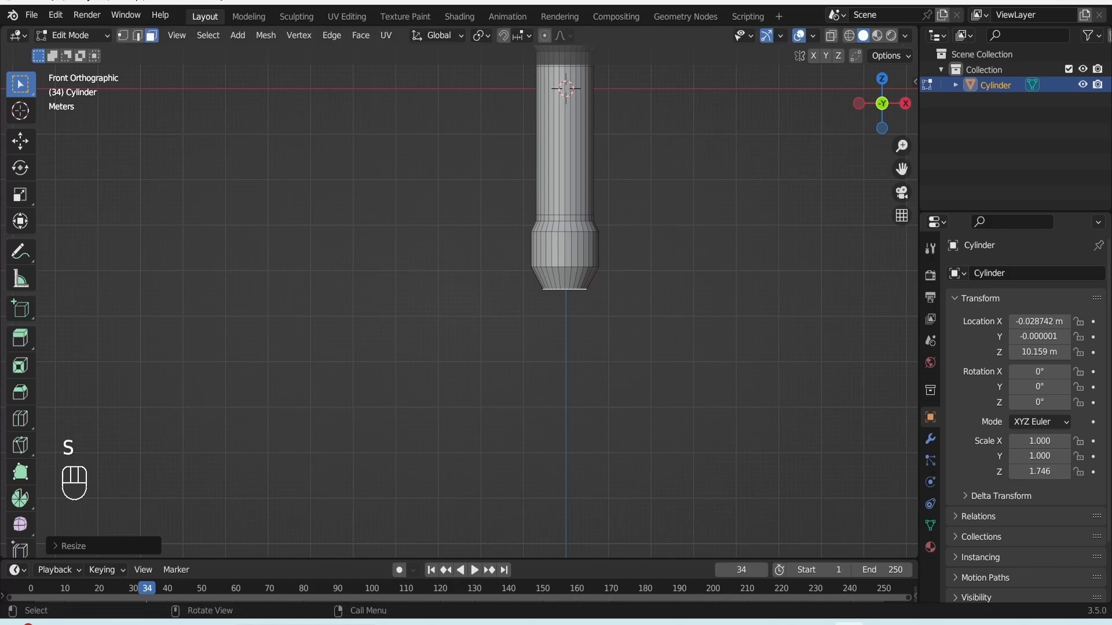
- Extrude the ring's tapered bottom face down about 4 m as a thinner lower shaft
{"action": "key", "text": "e"}
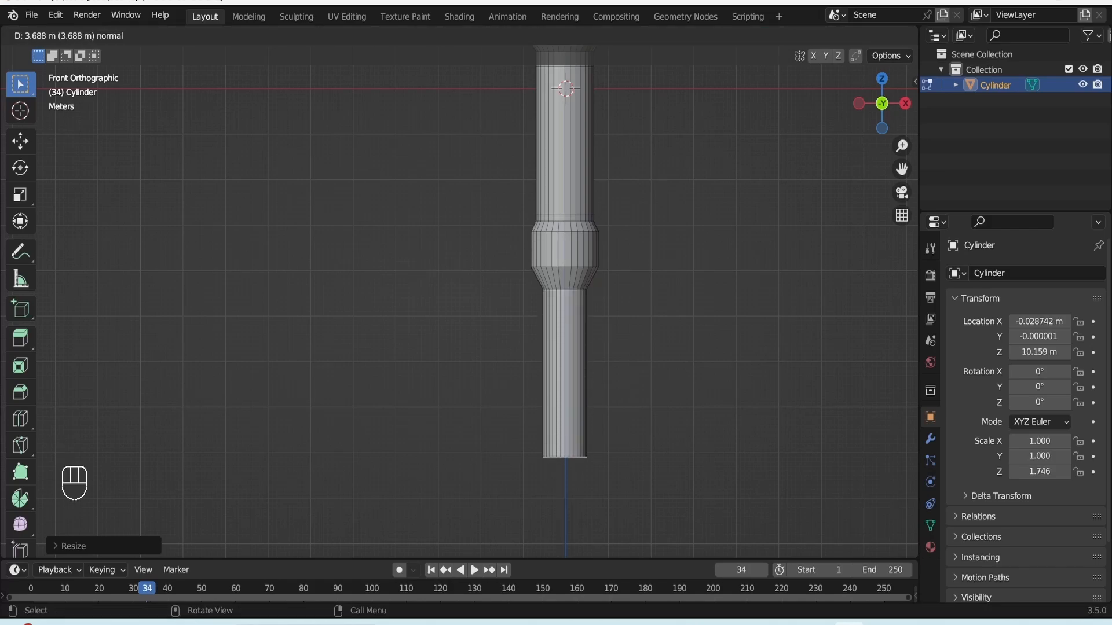
{"action": "left_click", "coordinate": [579, 472]}
{"action": "scroll", "coordinate": [579, 472], "scroll_direction": "up", "scroll_amount": 2}
- Inset the lower shaft's end, extrude a short neck about 0.11 m, and extrude a further section that flares outward
{"action": "key", "text": "e"}
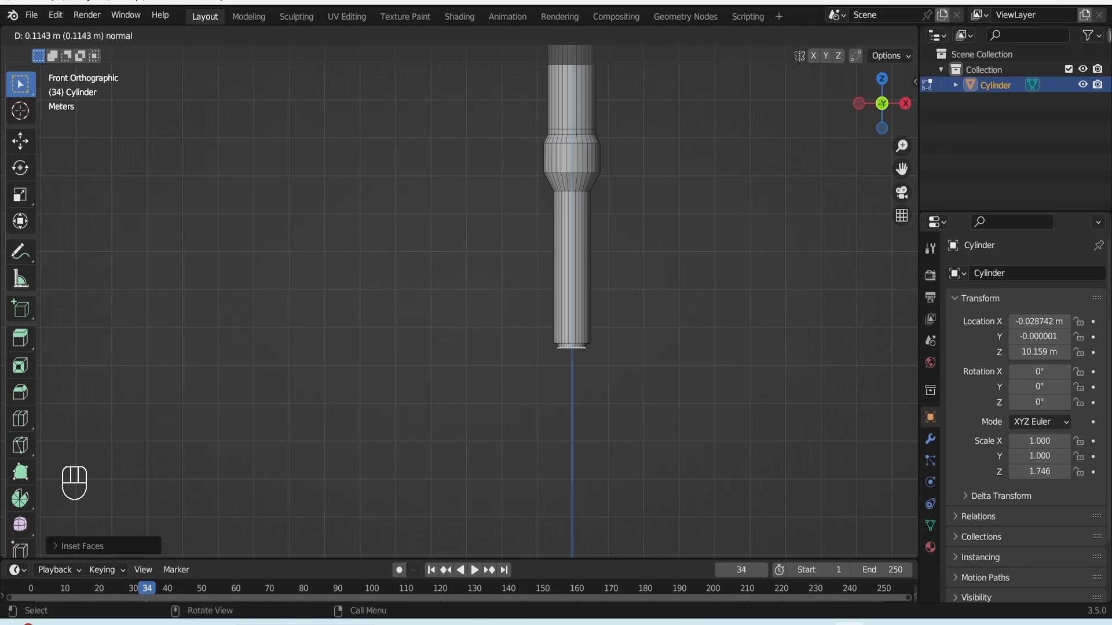
{"action": "left_click", "coordinate": [572, 349]}
{"action": "key", "text": "e"}
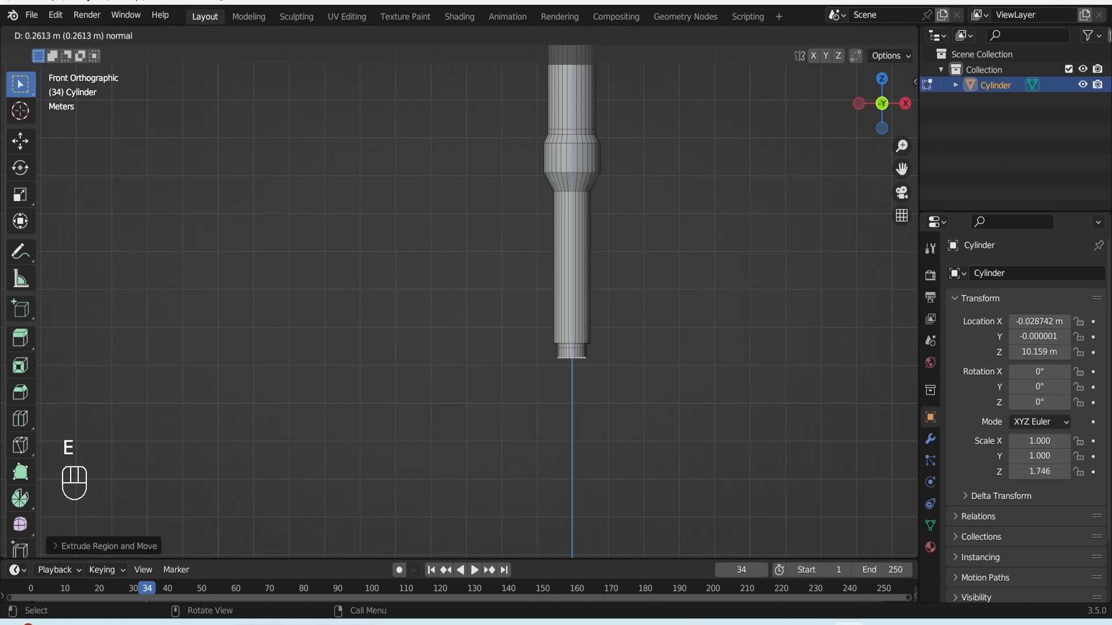
{"action": "key", "text": "s"}
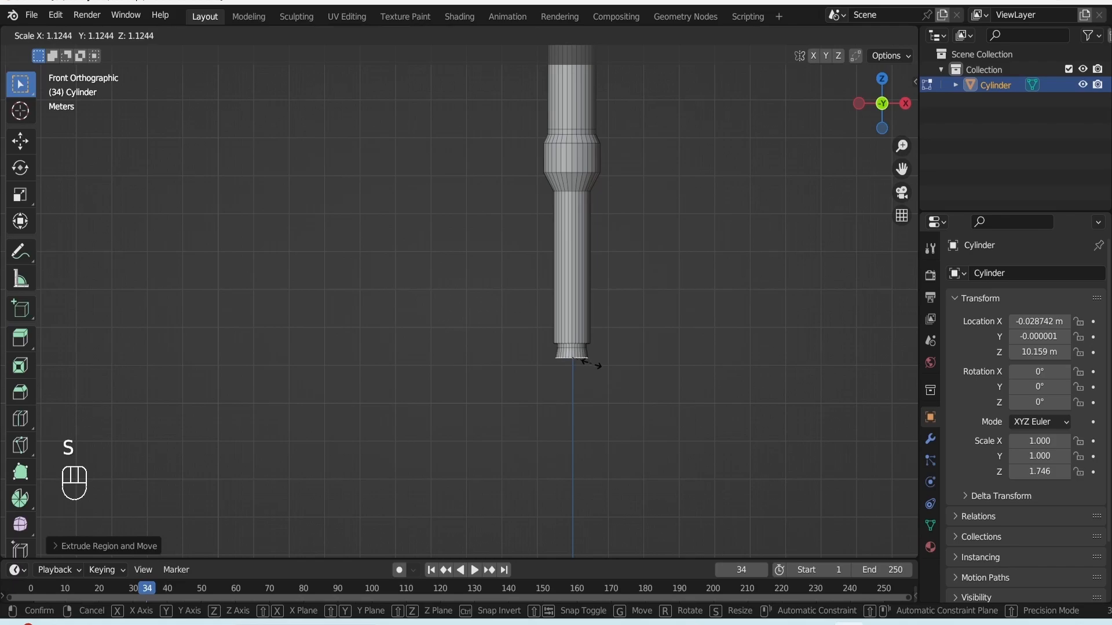
{"action": "left_click", "coordinate": [591, 368]}
{"action": "scroll", "coordinate": [592, 368], "scroll_direction": "up", "scroll_amount": 2}
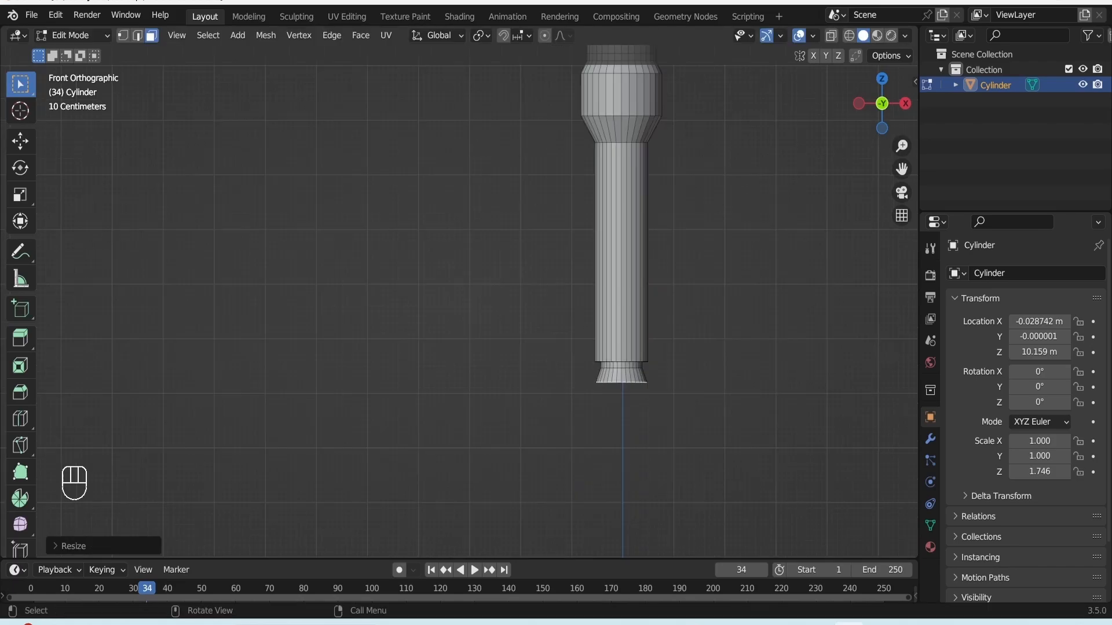
- Extrude the flared end down about 1.5 m and scale its bottom face down nearly to a point, forming a spike tip
{"action": "left_click_drag", "start_coordinate": [901, 170], "coordinate": [792, 105]}
{"action": "scroll", "coordinate": [792, 104], "scroll_direction": "up", "scroll_amount": 1}
{"action": "key", "text": "e"}
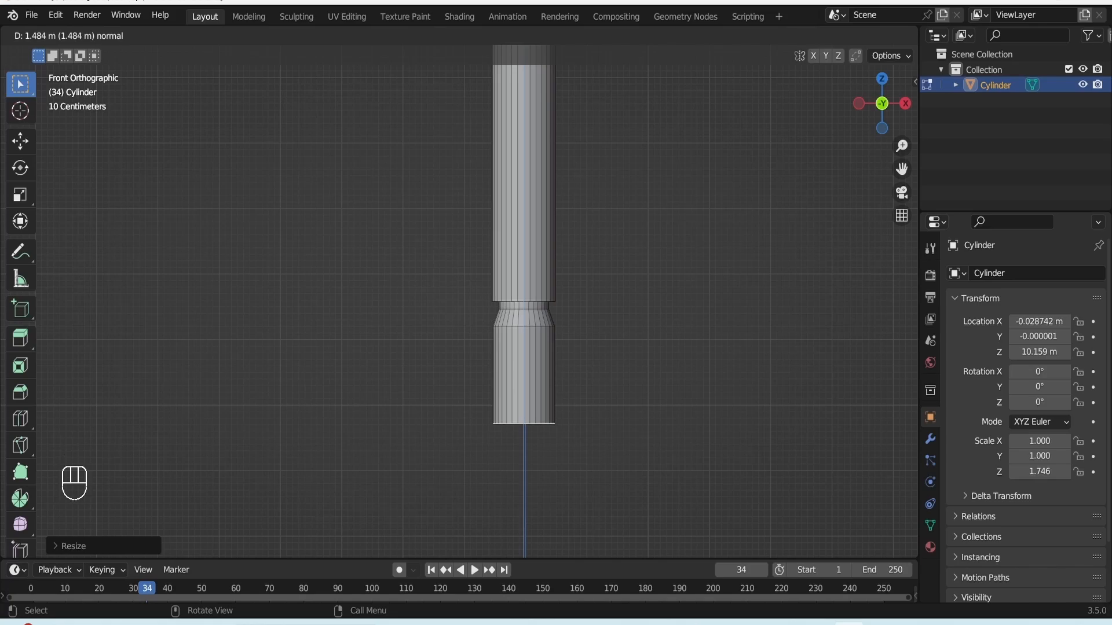
{"action": "left_click", "coordinate": [524, 429]}
{"action": "key", "text": "s"}
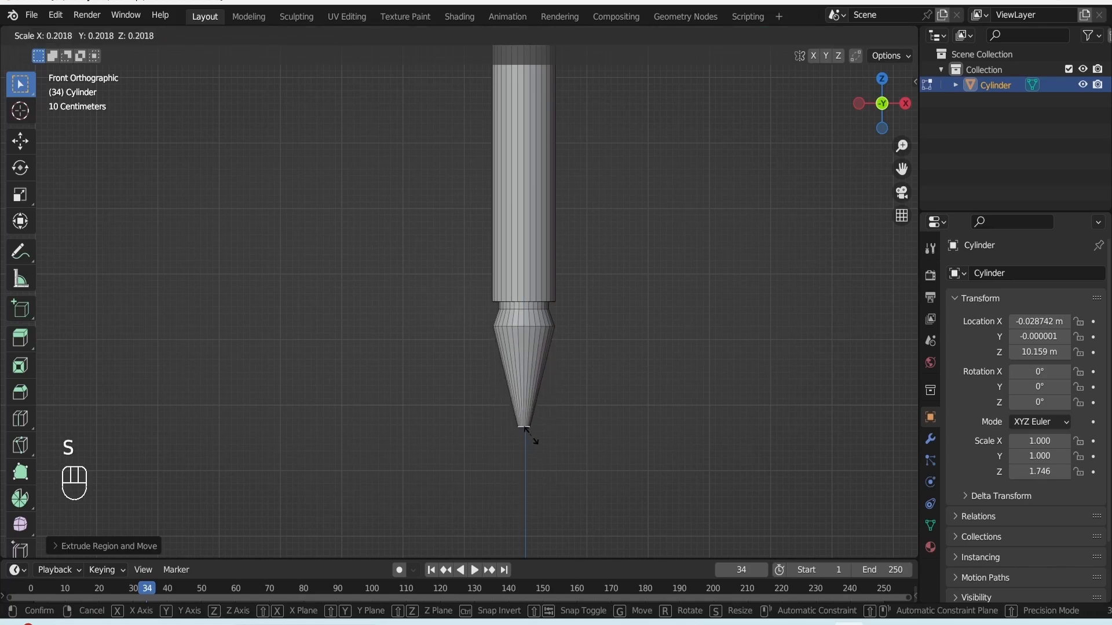
{"action": "left_click", "coordinate": [527, 432]}
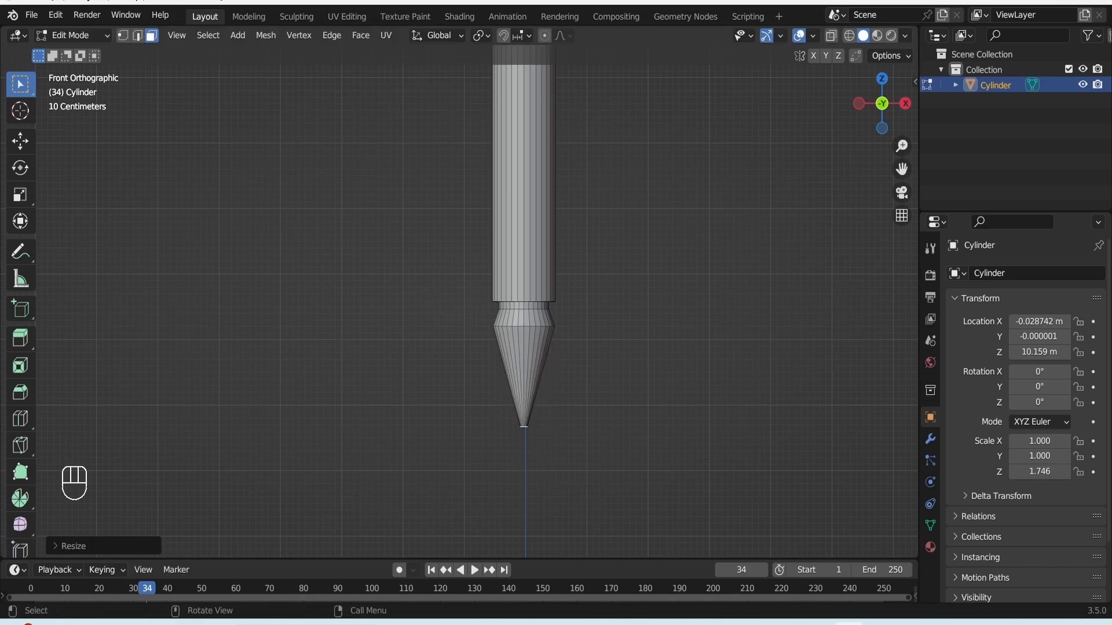
- Return to Object Mode and save the file with the finished spike tip
{"action": "key", "text": "Tab"}
{"action": "scroll", "coordinate": [527, 431], "scroll_direction": "down", "scroll_amount": 3}
{"action": "key", "text": "ctrl+s"}
{"action": "scroll", "coordinate": [481, 278], "scroll_direction": "up", "scroll_amount": 4}
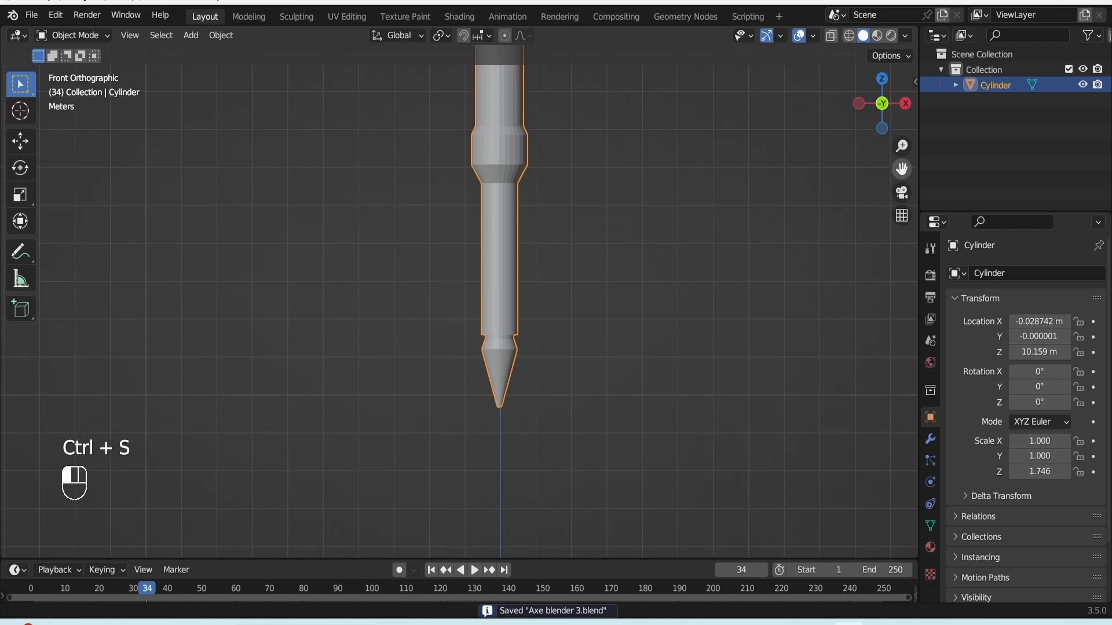
- Save the file and bevel the edge loop near the lower end of the upper grip by about 0.156 m with one segment
{"action": "scroll", "coordinate": [480, 278], "scroll_direction": "down", "scroll_amount": 5}
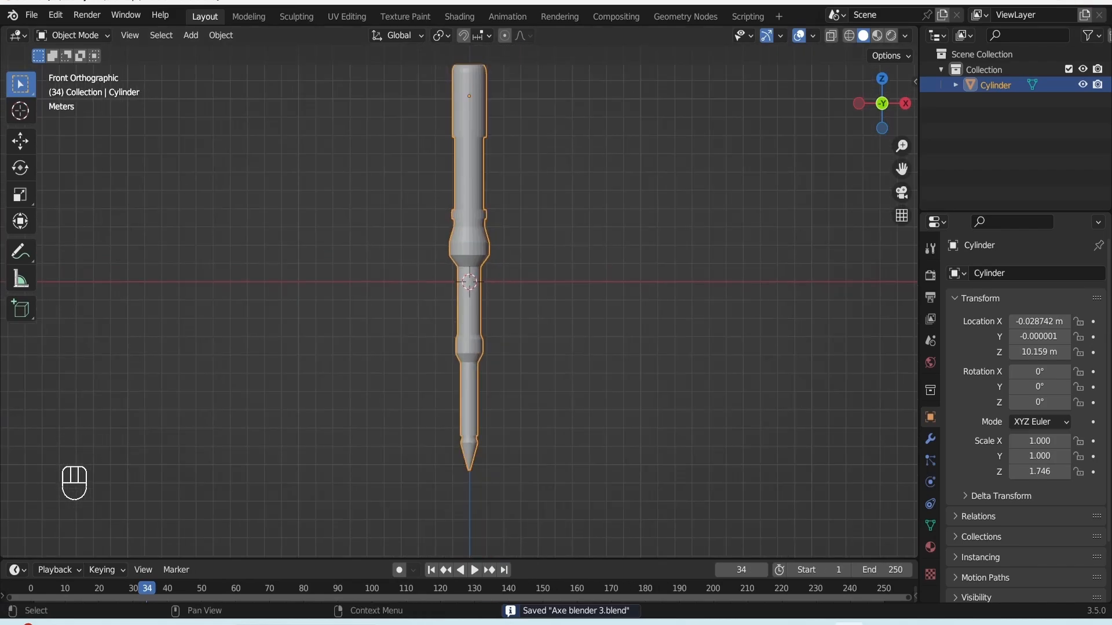
{"action": "left_click_drag", "start_coordinate": [901, 168], "coordinate": [952, 251]}
{"action": "key", "text": "ctrl+s"}
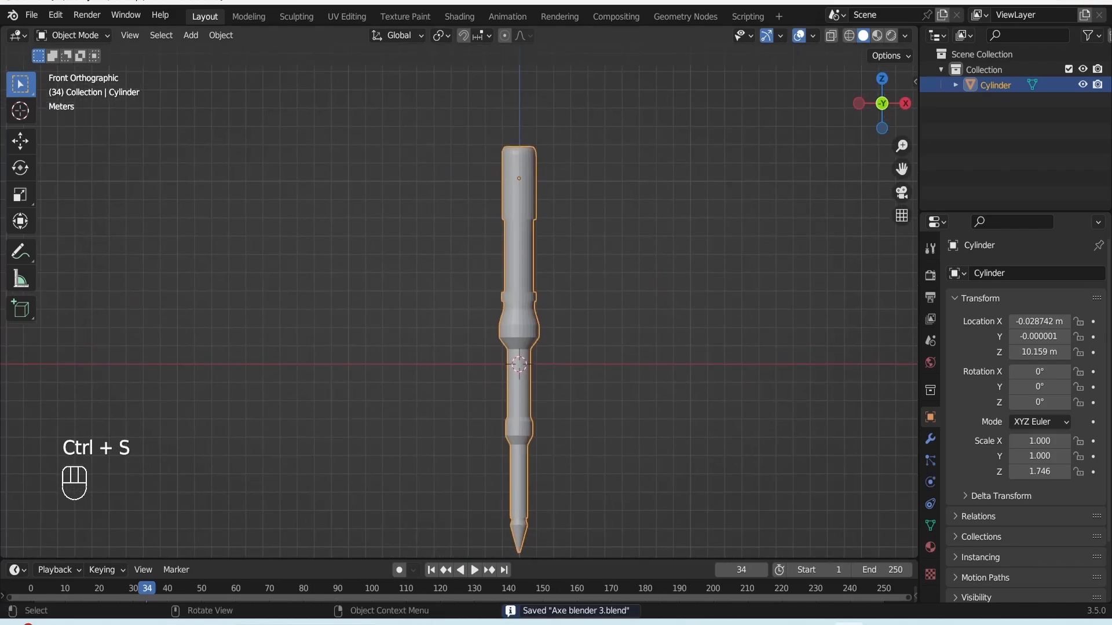
{"action": "key", "text": "Tab"}
{"action": "scroll", "coordinate": [579, 187], "scroll_direction": "up", "scroll_amount": 4}
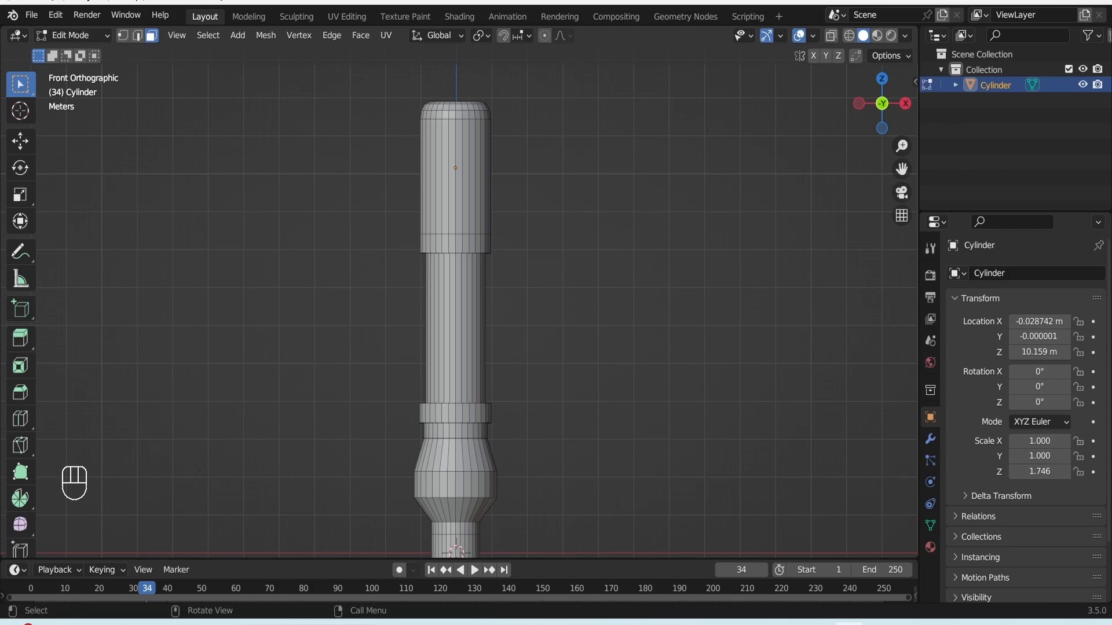
{"action": "key", "text": "alt+a"}
{"action": "key", "text": "alt+z"}
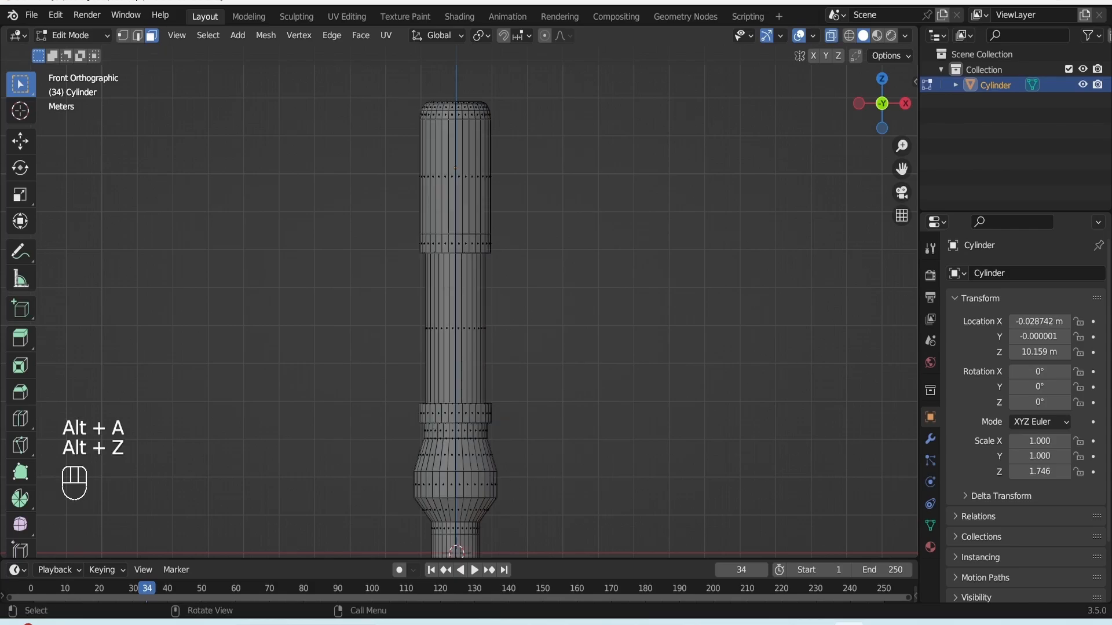
{"action": "key", "text": "1"}
{"action": "left_click_drag", "start_coordinate": [367, 216], "coordinate": [519, 250]}
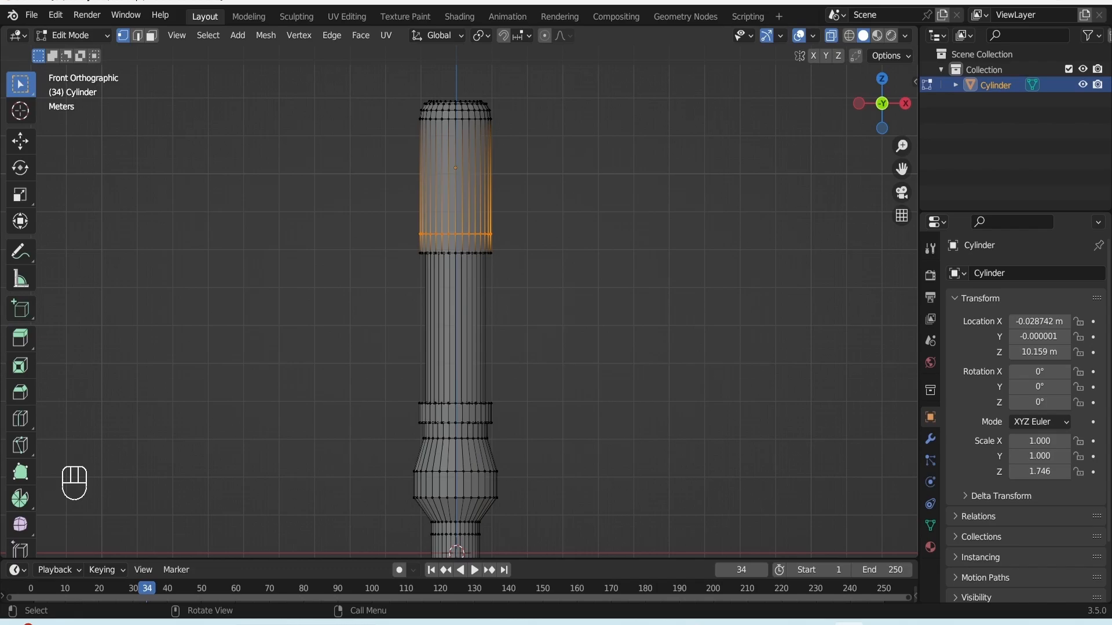
{"action": "key", "text": "ctrl+b"}
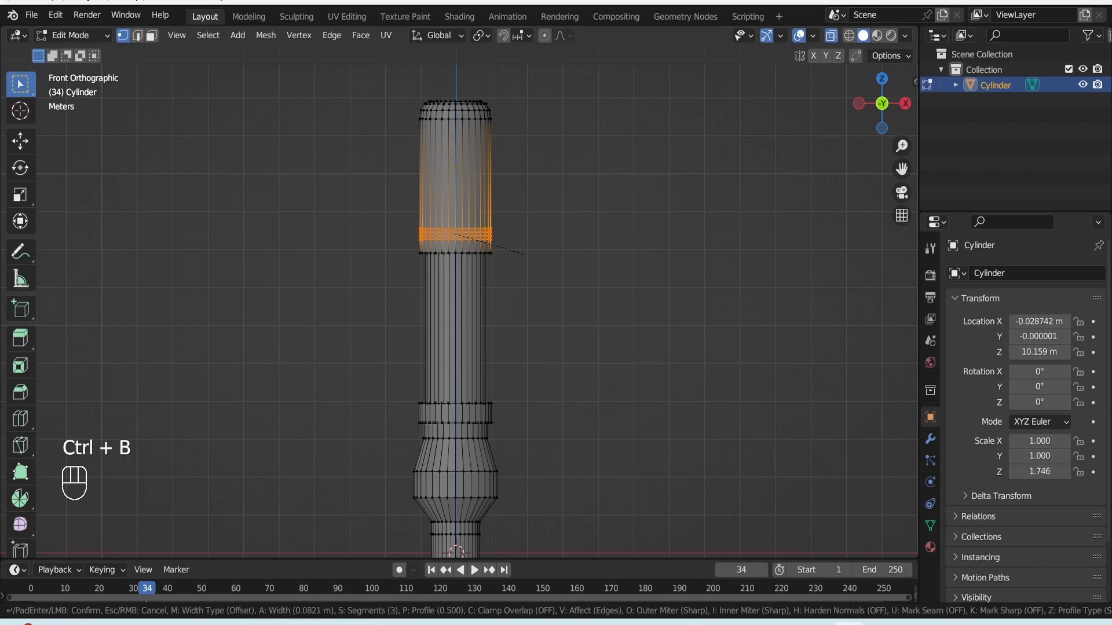
{"action": "scroll", "coordinate": [525, 254], "scroll_direction": "down", "scroll_amount": 2}
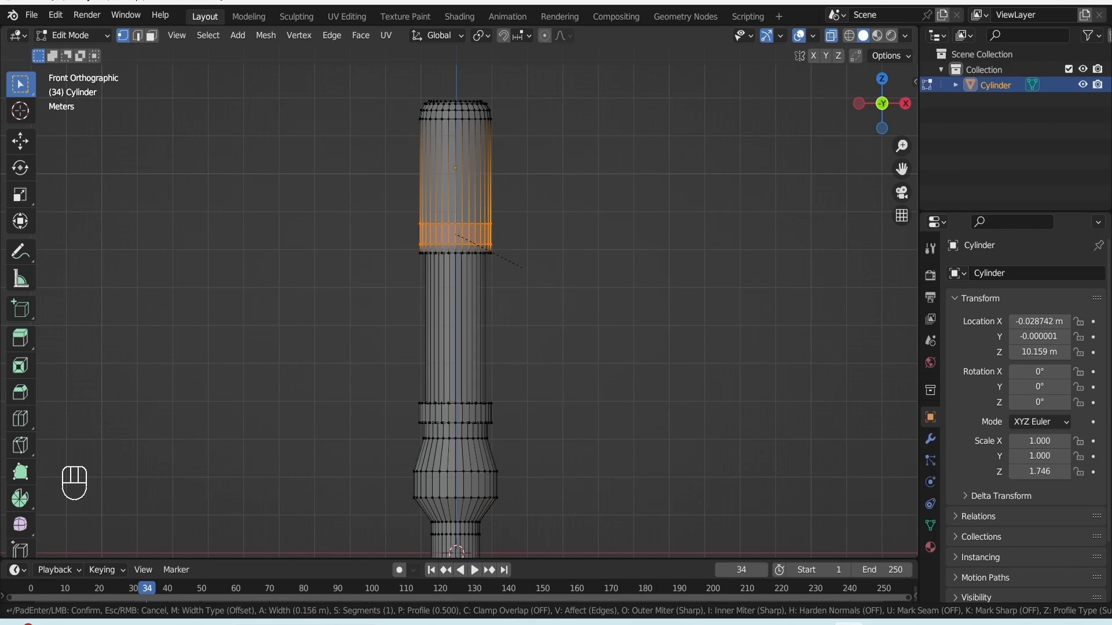
{"action": "left_click", "coordinate": [523, 268]}
- Duplicate the beveled band in place, separate it into its own object, and select it in Object Mode with X-ray off
{"action": "key", "text": "shift+d"}
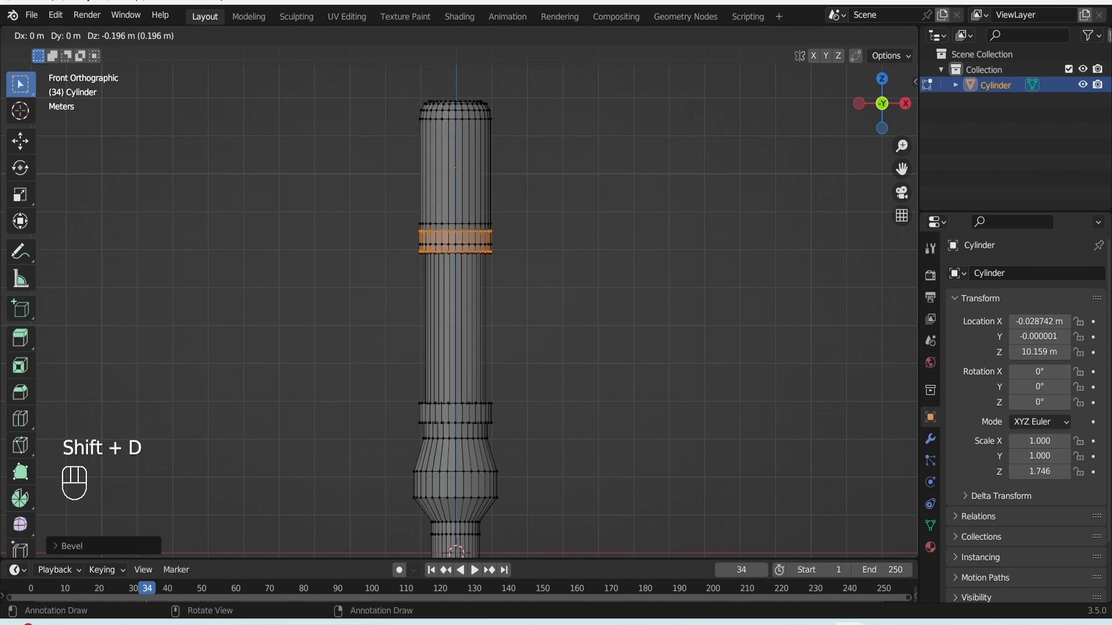
{"action": "right_click", "coordinate": [523, 268]}
{"action": "key", "text": "p"}
{"action": "left_click", "coordinate": [522, 271]}
{"action": "key", "text": "Tab"}
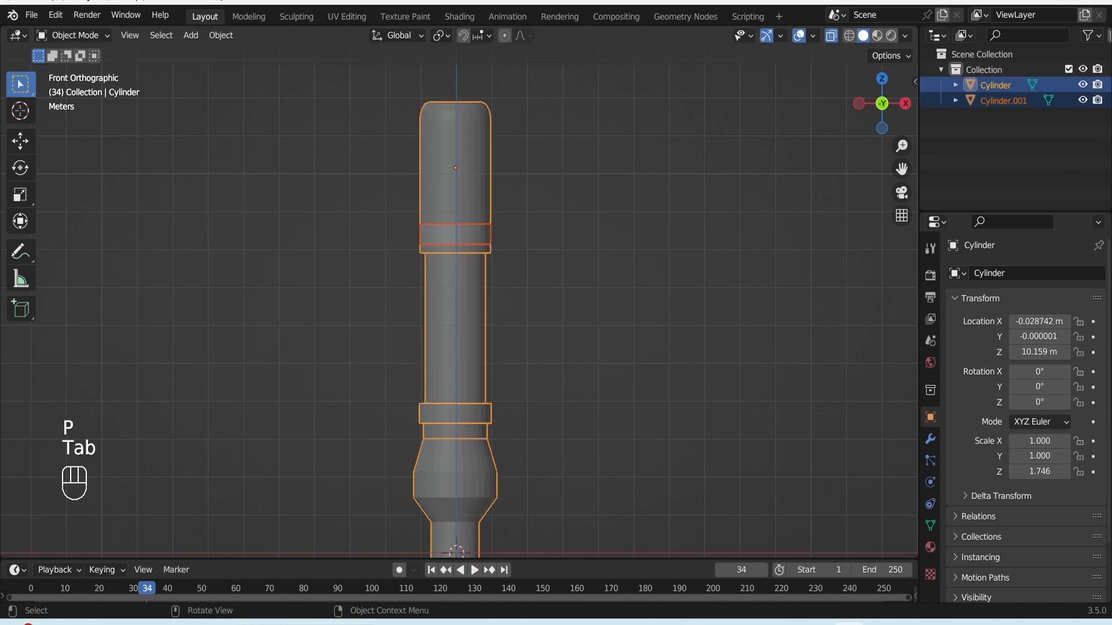
{"action": "left_click", "coordinate": [523, 271]}
{"action": "left_click", "coordinate": [472, 235]}
{"action": "left_click", "coordinate": [472, 235]}
{"action": "middle_click_drag", "start_coordinate": [472, 235], "coordinate": [504, 220]}
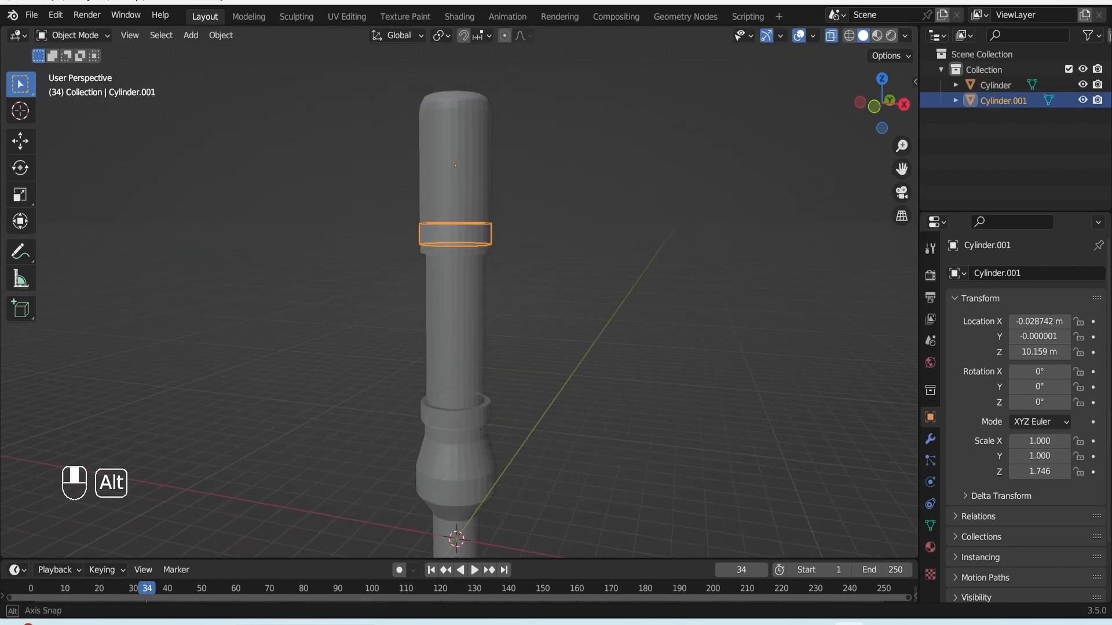
{"action": "key", "text": "alt+z"}
- Apply smooth shading to the handle and the separated band, and save the file
{"action": "scroll", "coordinate": [472, 235], "scroll_direction": "up", "scroll_amount": 3}
{"action": "scroll", "coordinate": [428, 239], "scroll_direction": "down", "scroll_amount": 2}
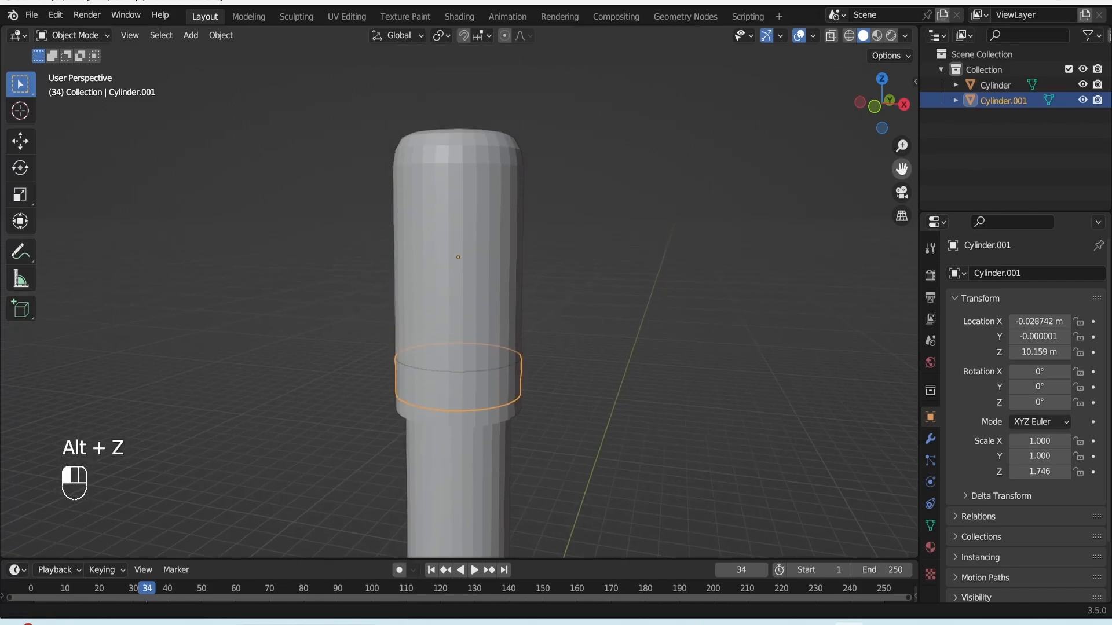
{"action": "left_click", "coordinate": [429, 239]}
{"action": "key", "text": "ctrl+s"}
{"action": "right_click", "coordinate": [429, 238]}
{"action": "left_click", "coordinate": [429, 238]}
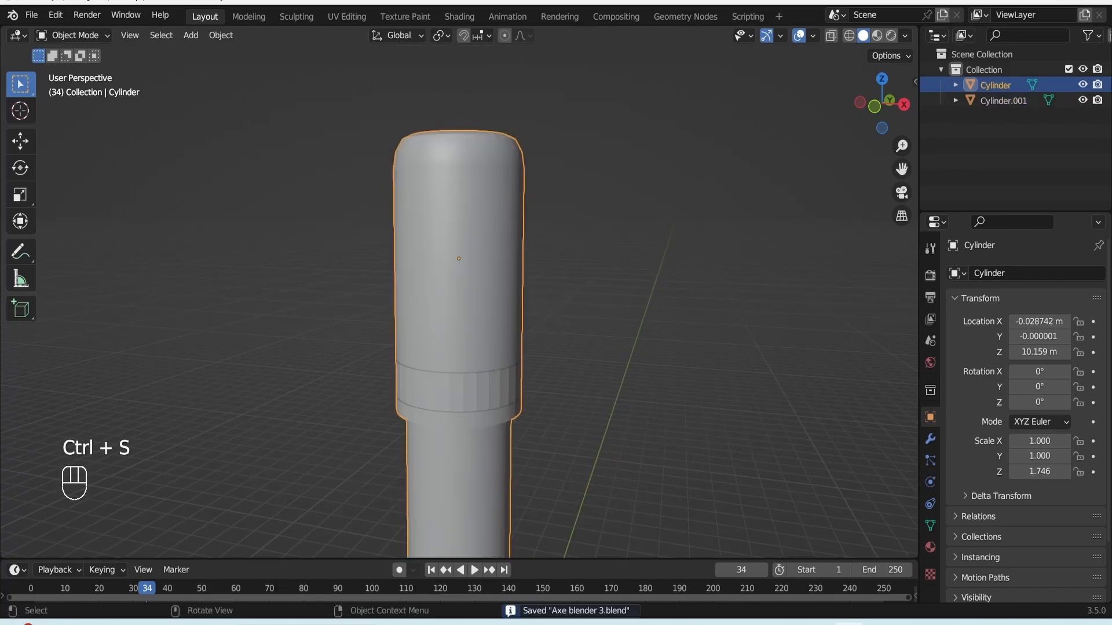
{"action": "left_click", "coordinate": [440, 383]}
{"action": "right_click", "coordinate": [440, 336]}
{"action": "left_click", "coordinate": [435, 336]}
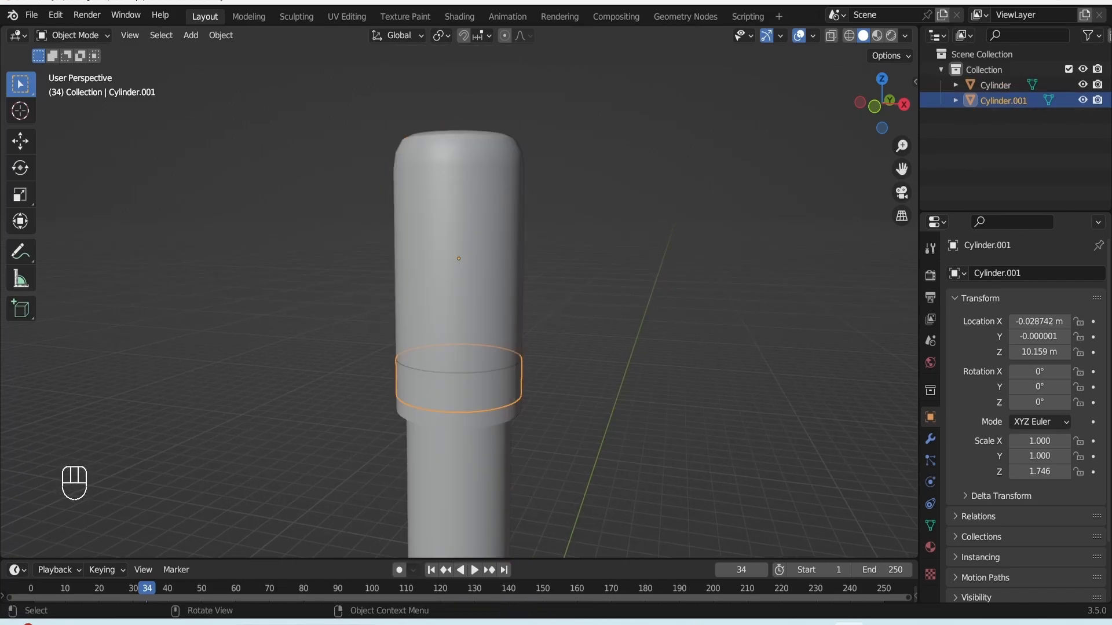
- Add a Solidify modifier to the band with a thickness of -0.08 m and save the file
{"action": "left_click_drag", "start_coordinate": [463, 324], "coordinate": [437, 343], "text": "alt"}
{"action": "left_click", "coordinate": [930, 439]}
{"action": "left_click", "coordinate": [1025, 273]}
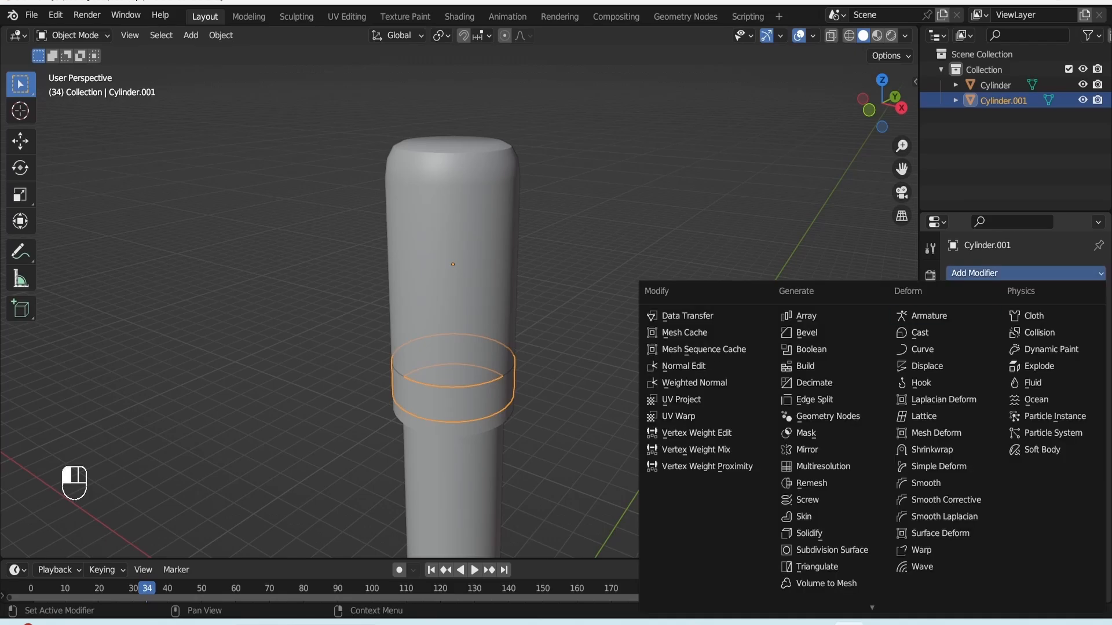
{"action": "left_click", "coordinate": [817, 534]}
{"action": "mouse_move", "coordinate": [1047, 376]}
{"action": "left_mouse_down"}
{"action": "mouse_move", "coordinate": [1019, 376]}
{"action": "mouse_move", "coordinate": [1043, 375]}
{"action": "left_mouse_up"}
{"action": "key", "text": "alt+a"}
{"action": "key", "text": "ctrl+s"}
- In front view, move the band down until its lower edge meets the lower end of the grip, and save
{"action": "key", "text": "KP_1"}
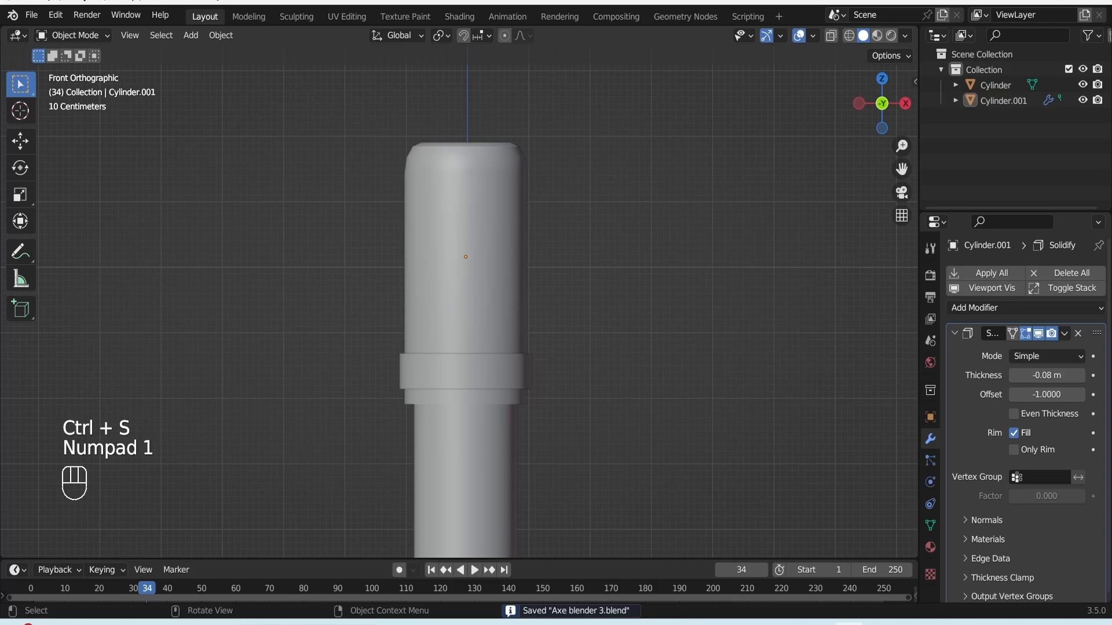
{"action": "left_click", "coordinate": [466, 371]}
{"action": "key", "text": "g"}
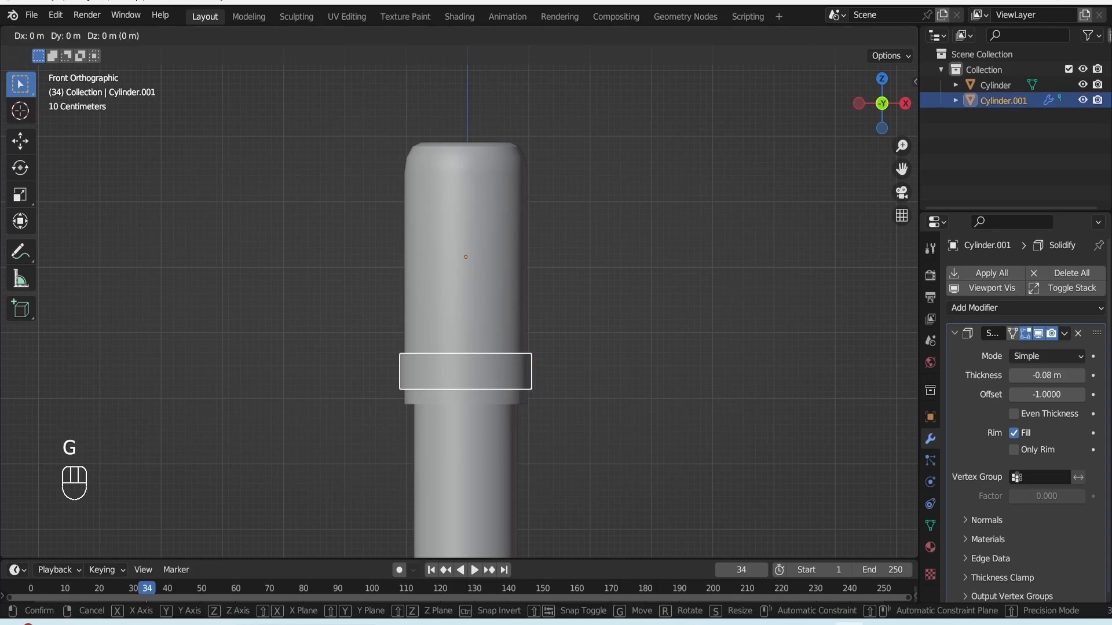
{"action": "key", "text": "Return"}
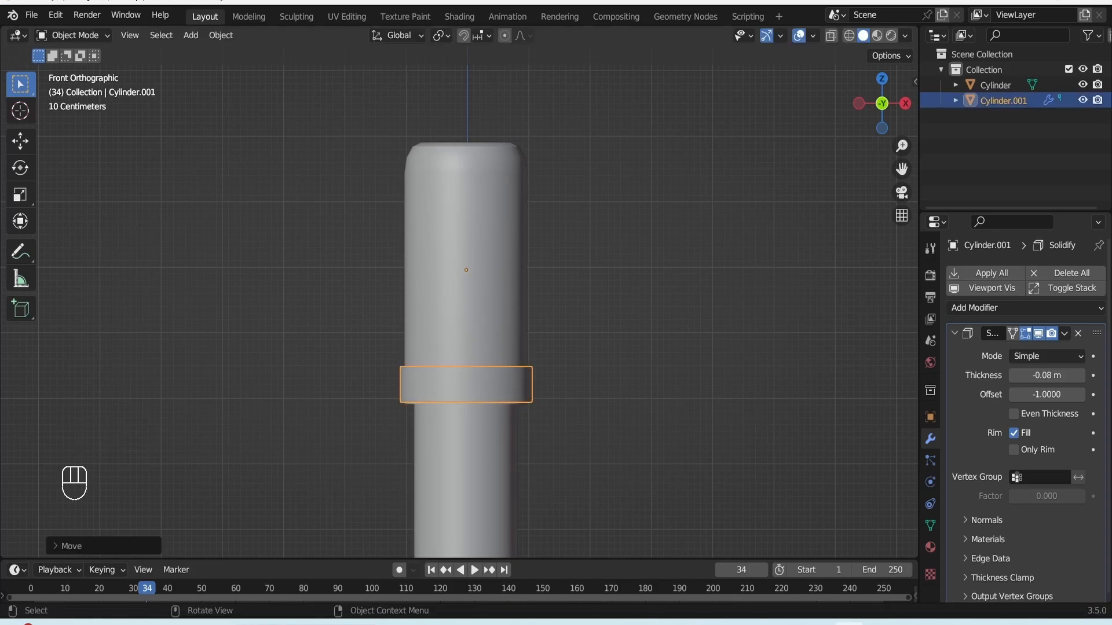
{"action": "key", "text": "ctrl+s"}
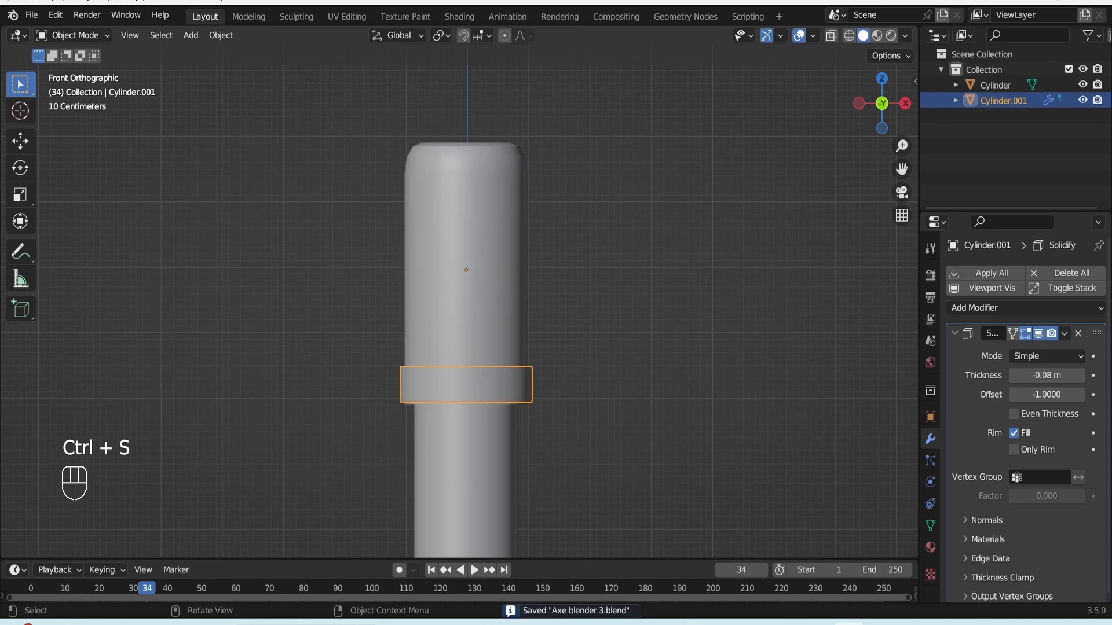
- Nudge the band down by about 0.06 m against the grip's lower end and save the file
{"action": "key", "text": "Down"}
{"action": "key", "text": "Down"}
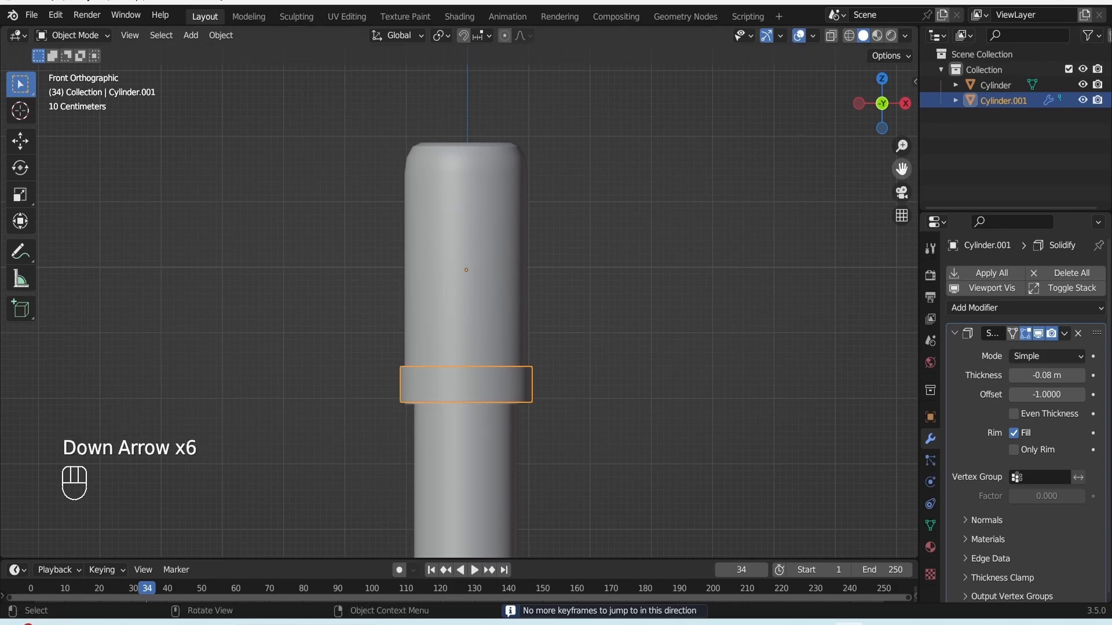
{"action": "left_click_drag", "start_coordinate": [901, 170], "coordinate": [919, 3]}
{"action": "scroll", "coordinate": [459, 293], "scroll_direction": "up", "scroll_amount": 3}
{"action": "key", "text": "g"}
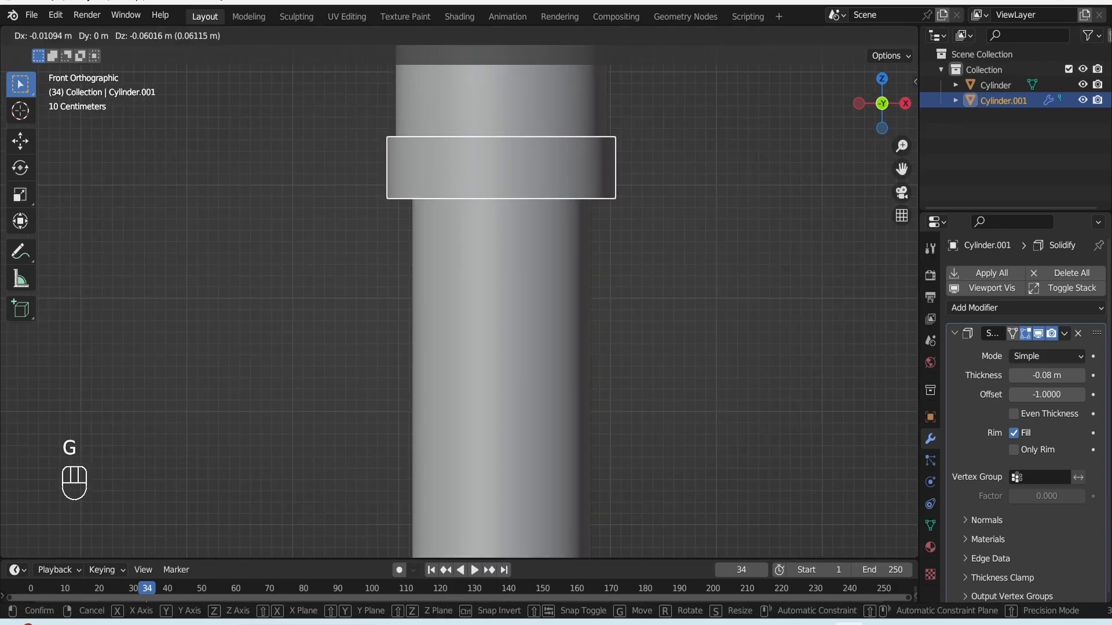
{"action": "key", "text": "Return"}
{"action": "key", "text": "alt+a"}
{"action": "key", "text": "alt+z"}
{"action": "key", "text": "Tab"}
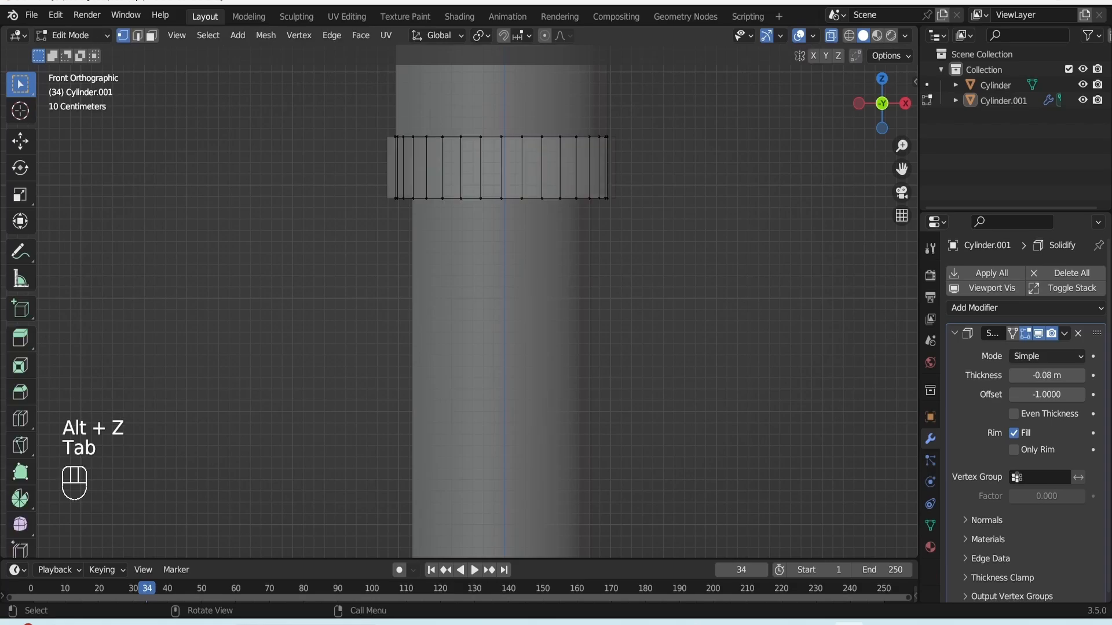
{"action": "key", "text": "alt+z"}
{"action": "key", "text": "Tab"}
{"action": "scroll", "coordinate": [486, 289], "scroll_direction": "down", "scroll_amount": 6}
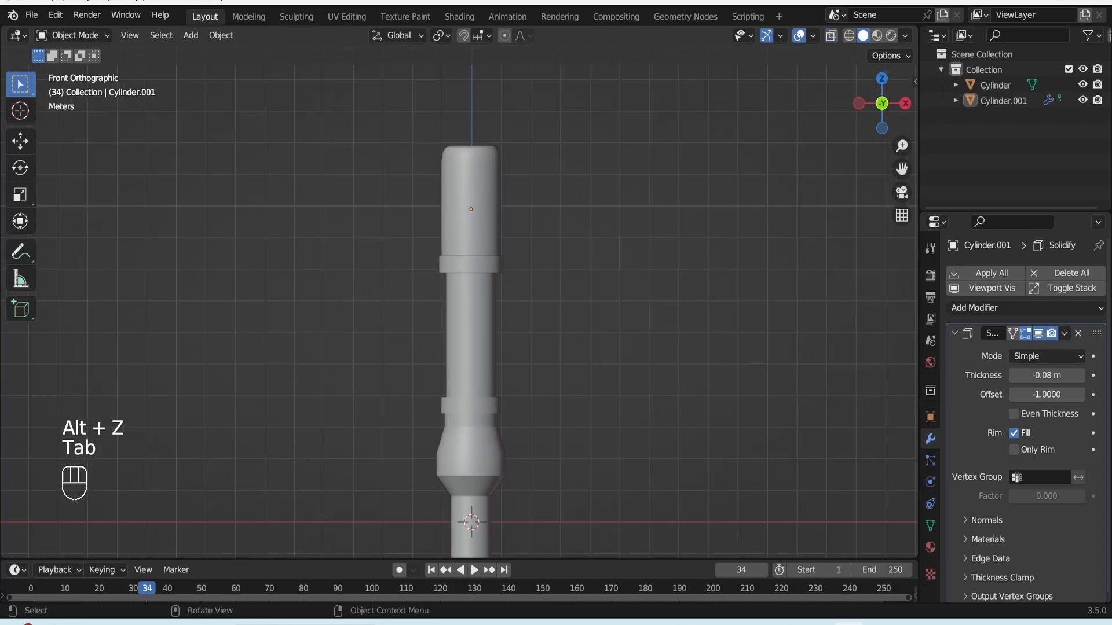
{"action": "key", "text": "ctrl+s"}
- Extrude the band's bottom vertex loop slightly downward to add a thin strip of faces along its lower edge
{"action": "scroll", "coordinate": [476, 248], "scroll_direction": "up", "scroll_amount": 2}
{"action": "left_click", "coordinate": [476, 248]}
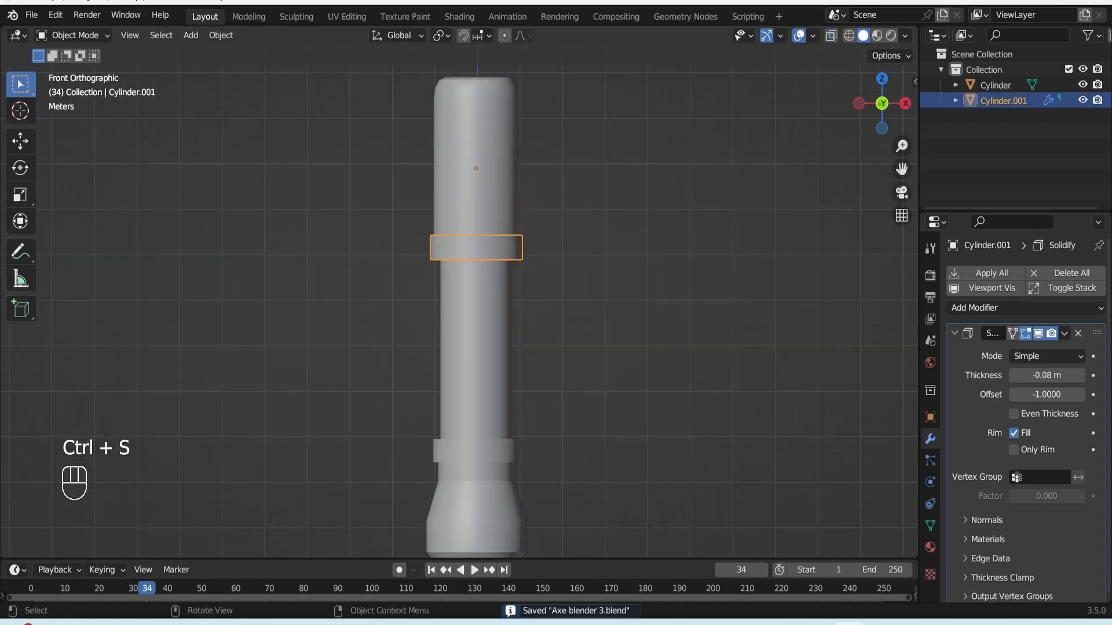
{"action": "key", "text": "Tab"}
{"action": "scroll", "coordinate": [477, 248], "scroll_direction": "up", "scroll_amount": 1}
{"action": "key", "text": "Tab"}
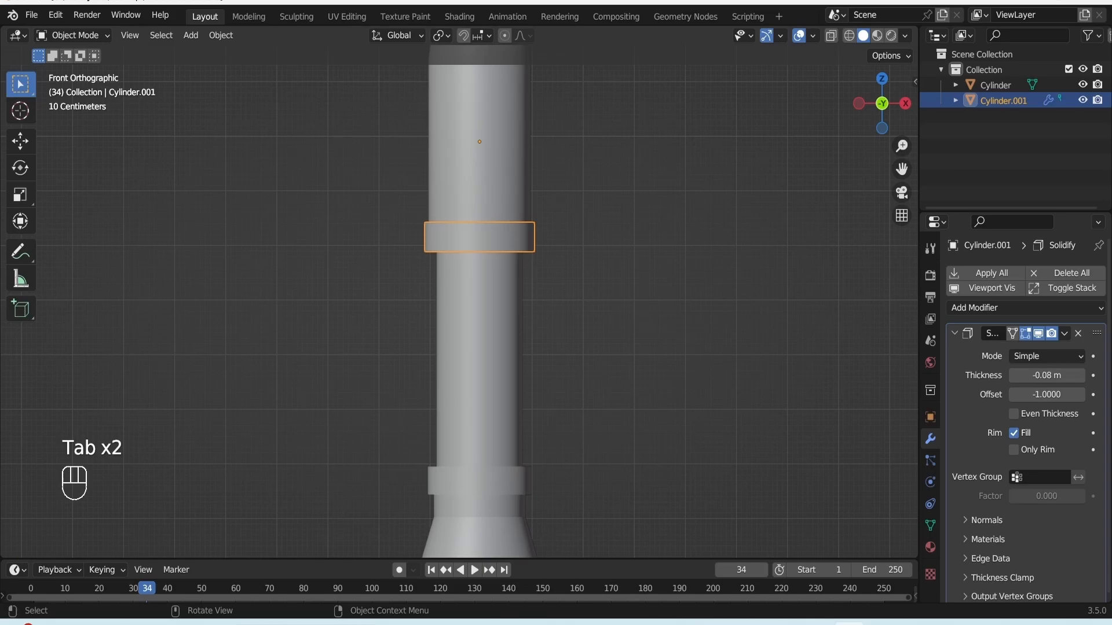
{"action": "key", "text": "Tab"}
{"action": "key", "text": "alt+z"}
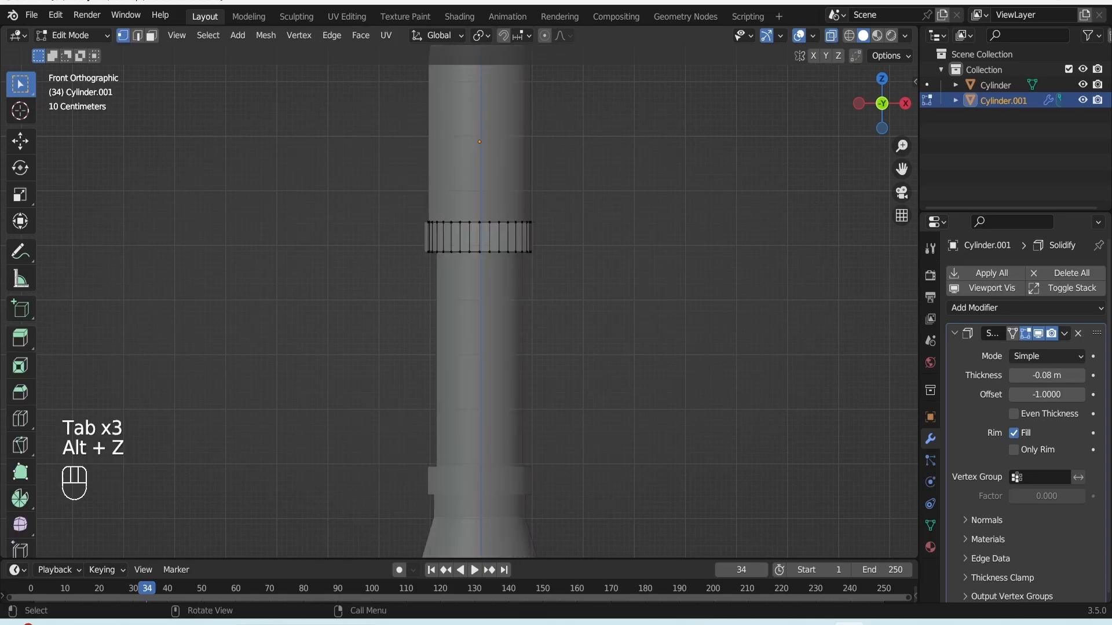
{"action": "scroll", "coordinate": [456, 307], "scroll_direction": "up", "scroll_amount": 3}
{"action": "key", "text": "KP_1"}
{"action": "left_click_drag", "start_coordinate": [353, 282], "coordinate": [620, 319]}
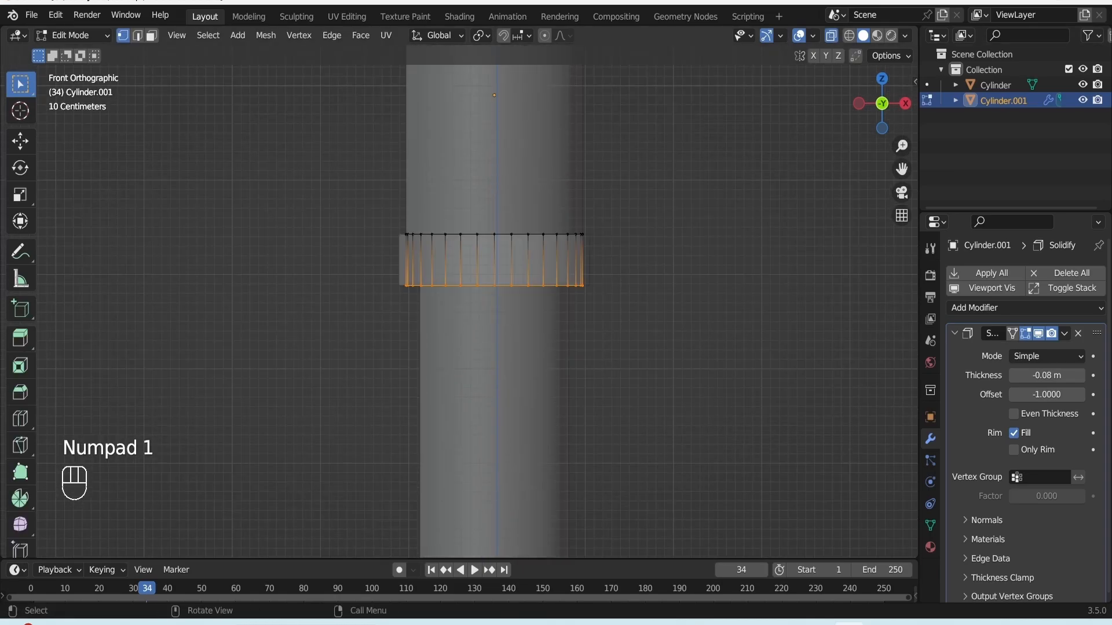
{"action": "key", "text": "ctrl+b"}
{"action": "key", "text": "Escape"}
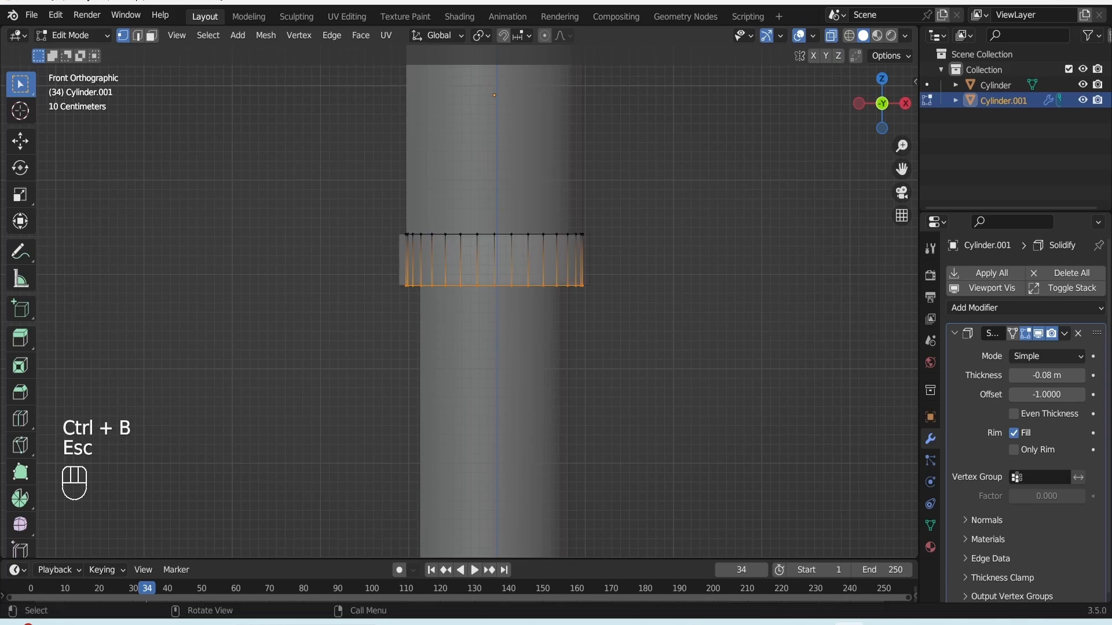
{"action": "key", "text": "e"}
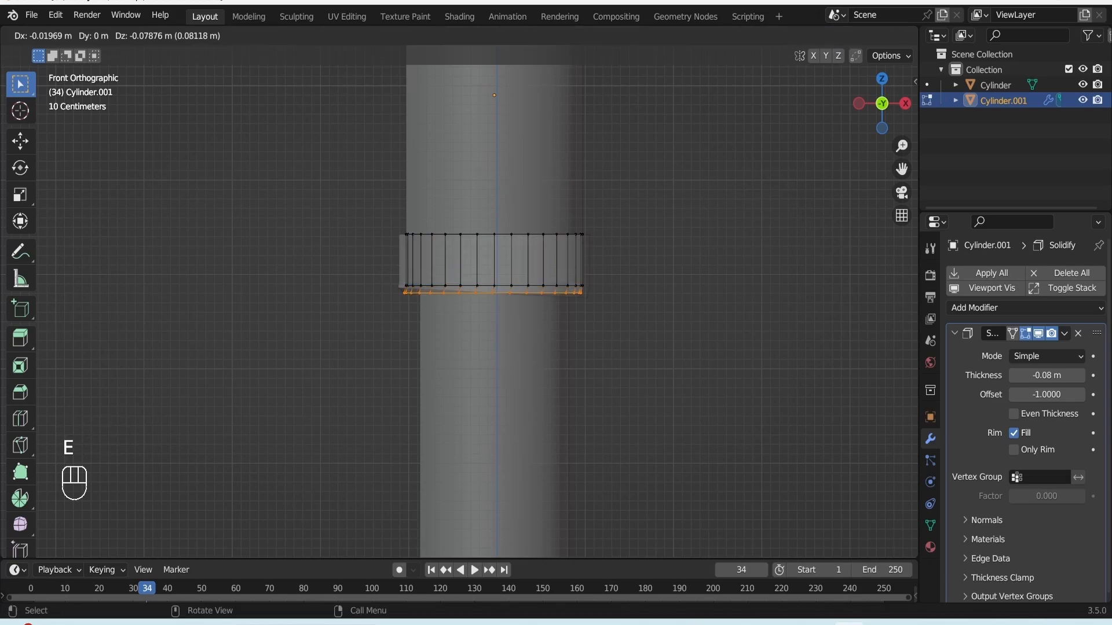
{"action": "left_click", "coordinate": [619, 328]}
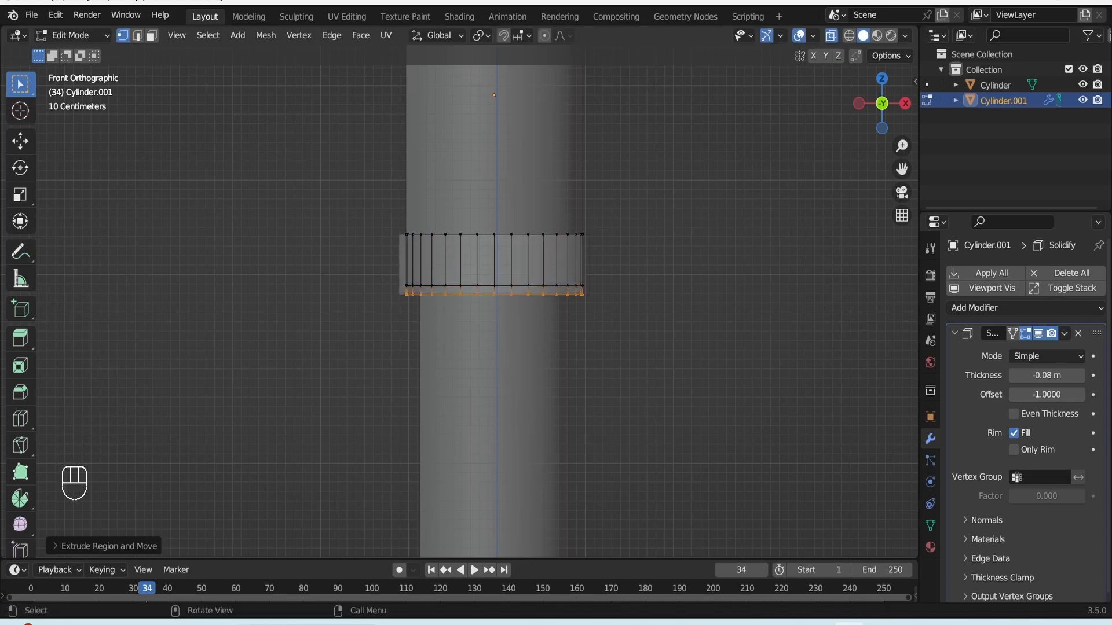
- Duplicate the thin bottom strip of faces in place, separate it into its own object, and return to Object Mode
{"action": "left_click_drag", "start_coordinate": [641, 330], "coordinate": [399, 269]}
{"action": "key", "text": "3"}
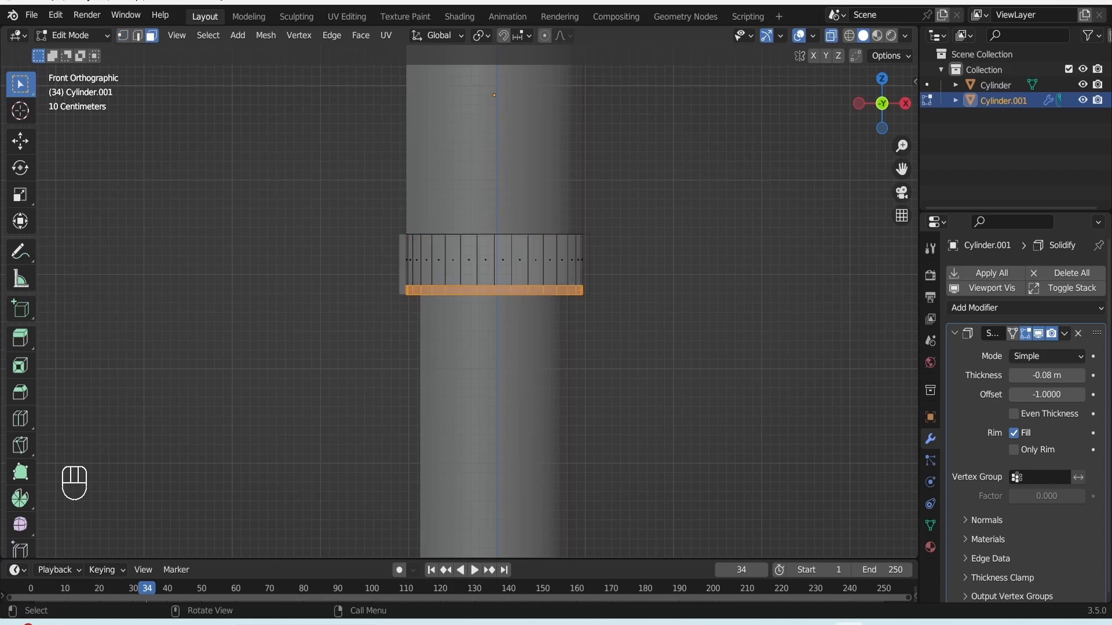
{"action": "key", "text": "shift+d"}
{"action": "right_click", "coordinate": [409, 320]}
{"action": "key", "text": "p"}
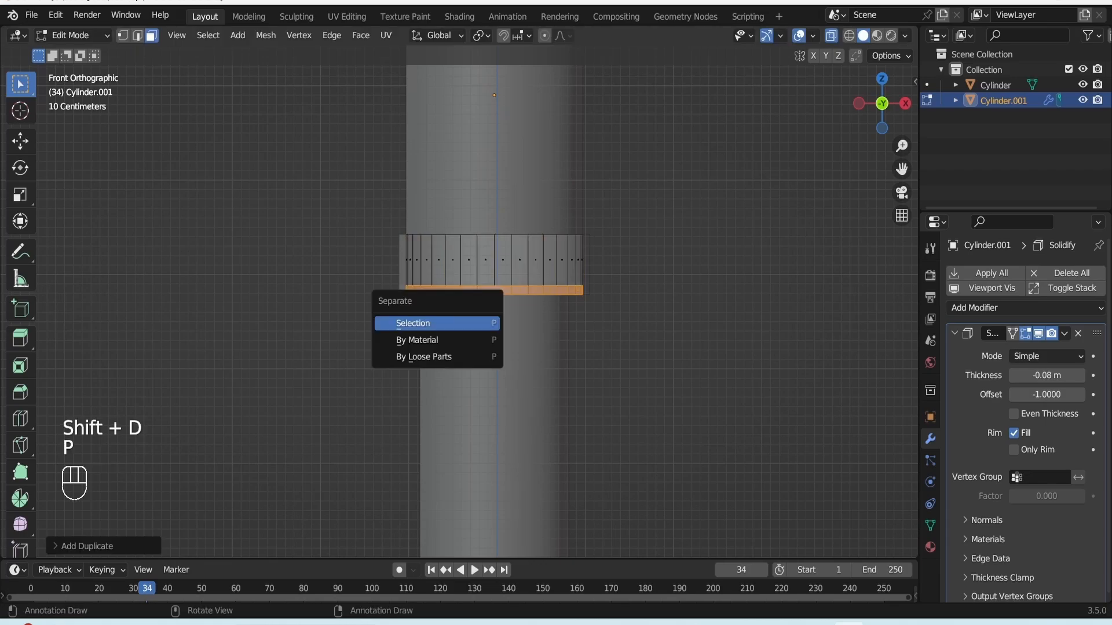
{"action": "left_click", "coordinate": [409, 320]}
{"action": "key", "text": "Tab"}
{"action": "key", "text": "KP_1"}
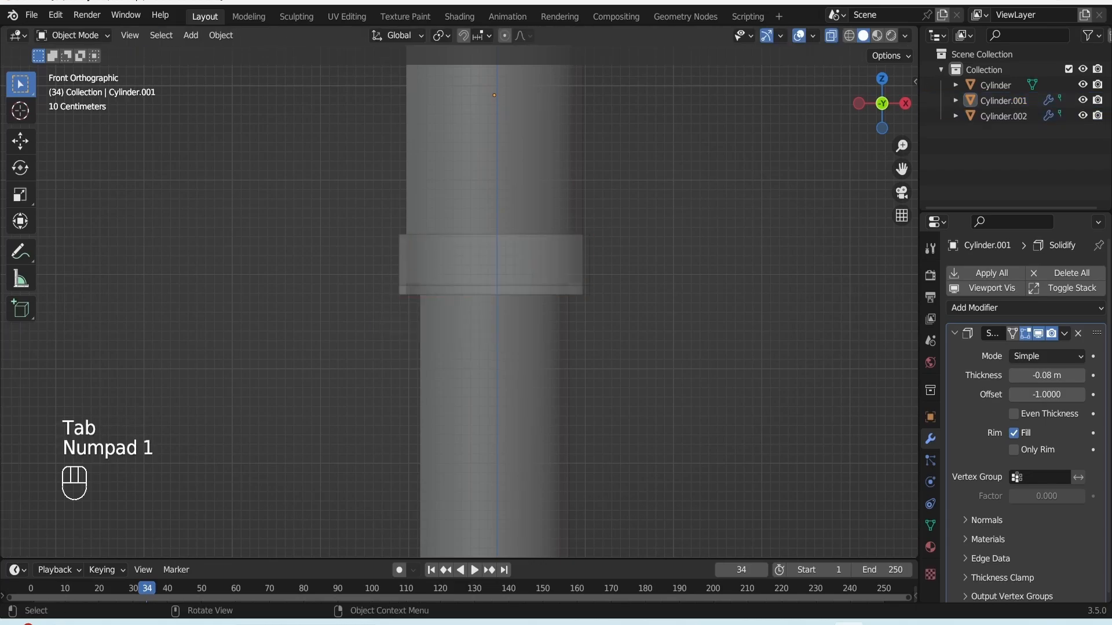
- Turn off X-ray, select the separated thin ring, and open its Solidify thickness for editing
{"action": "key", "text": "alt+a"}
{"action": "key", "text": "alt+z"}
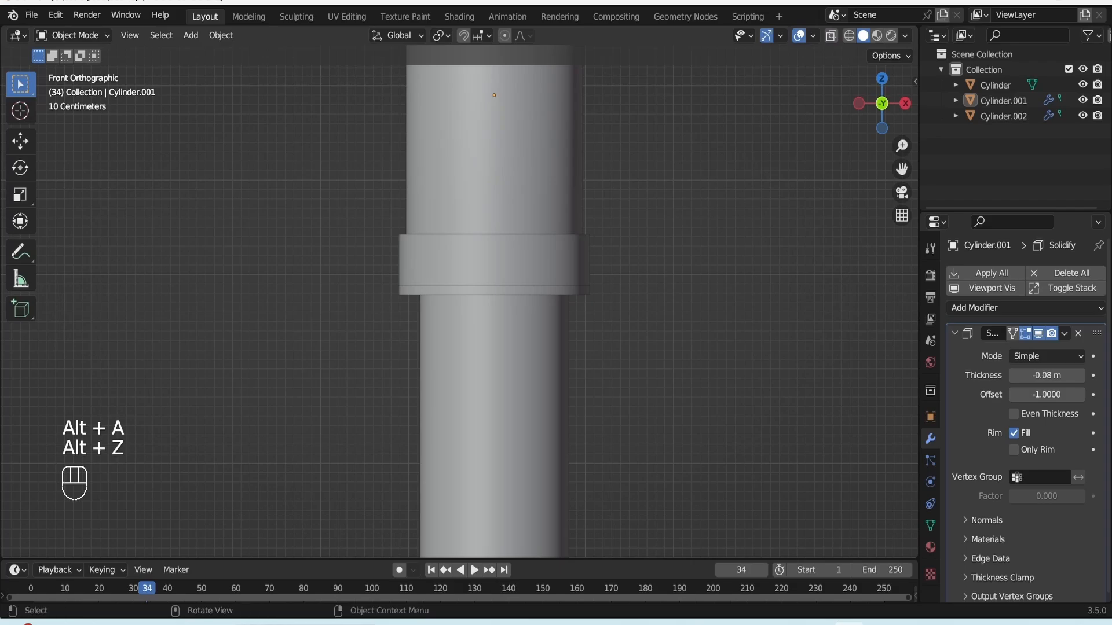
{"action": "left_click", "coordinate": [463, 290]}
{"action": "left_click_drag", "start_coordinate": [463, 290], "coordinate": [428, 336], "text": "alt"}
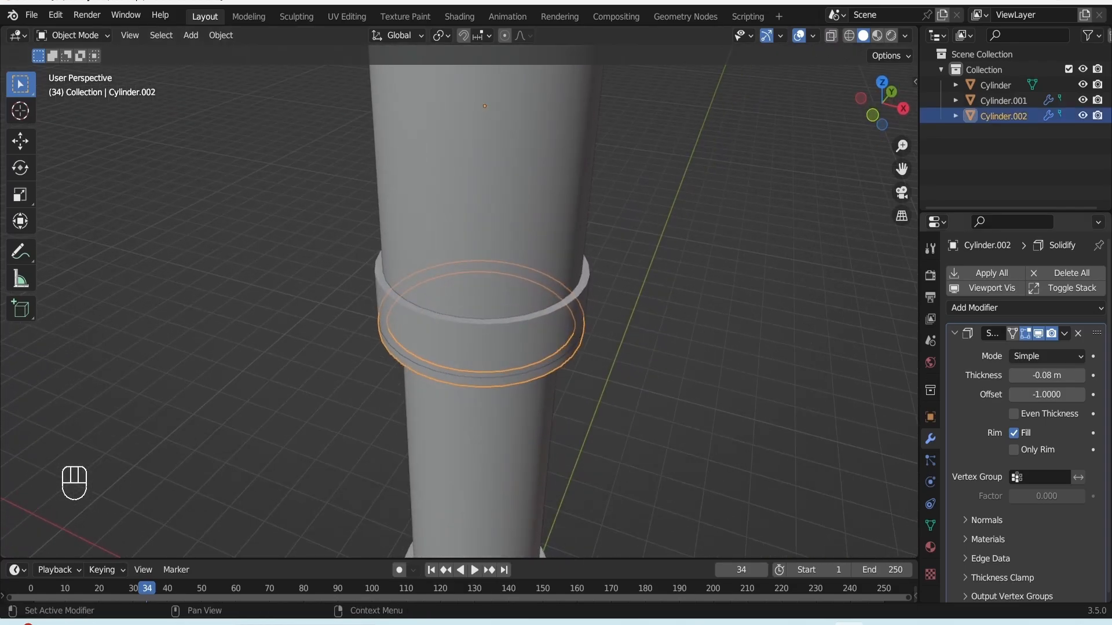
{"action": "left_click", "coordinate": [1046, 376]}
{"action": "left_click", "coordinate": [771, 370]}
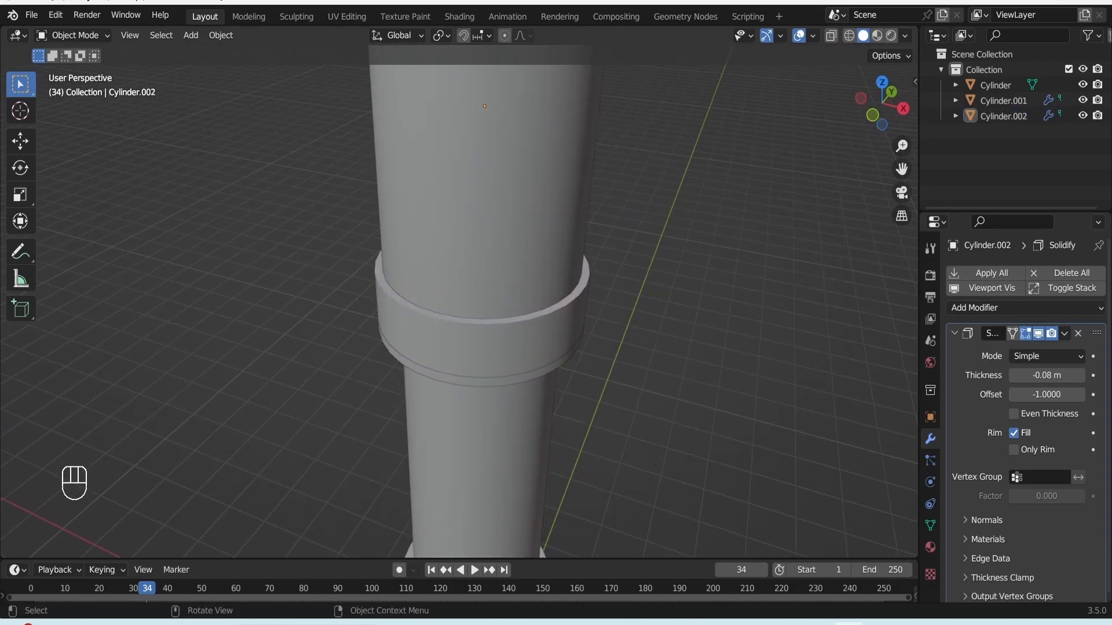
- Add another Solidify modifier to the thin lower ring, set the original Solidify thickness to -0.14 m, and save the file
{"action": "left_click", "coordinate": [498, 349]}
{"action": "left_click", "coordinate": [497, 382]}
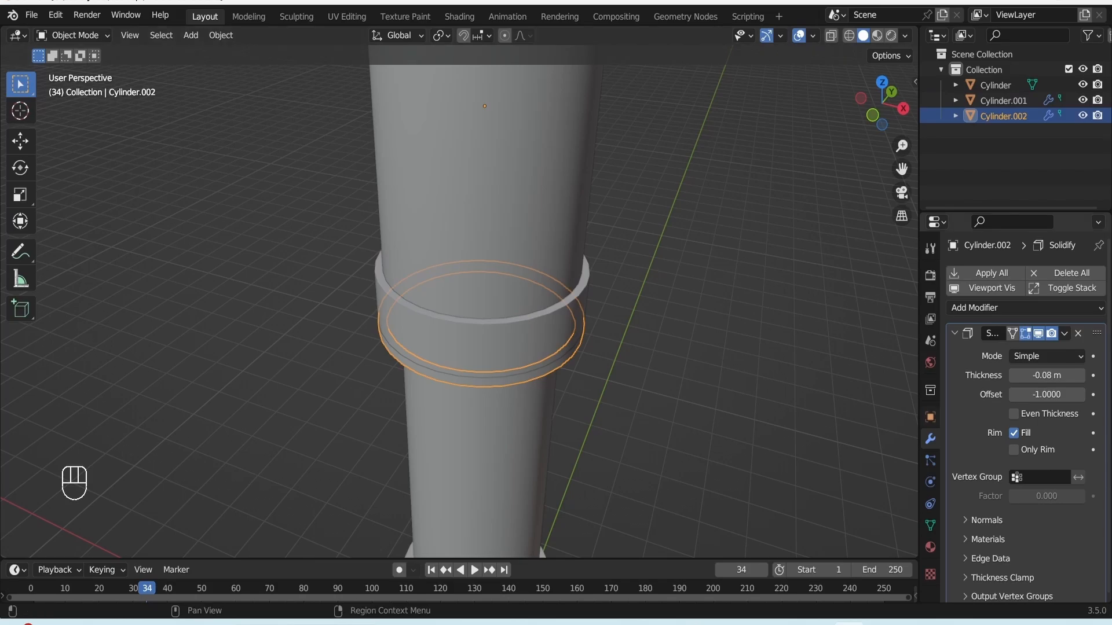
{"action": "left_click", "coordinate": [1010, 308]}
{"action": "left_click", "coordinate": [809, 568]}
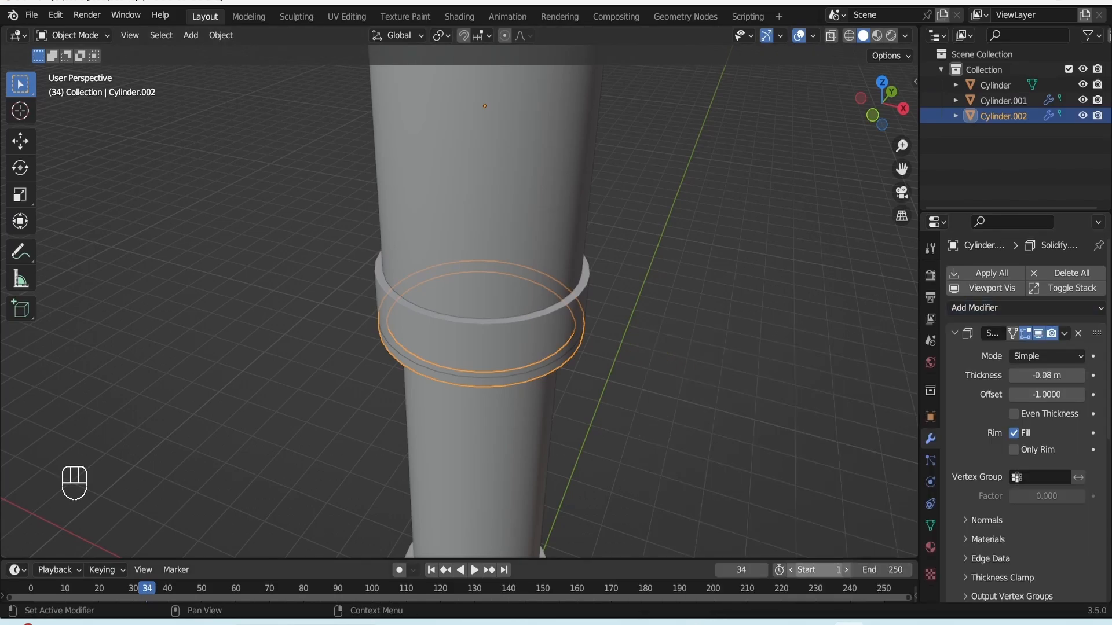
{"action": "left_click_drag", "start_coordinate": [1047, 376], "coordinate": [1047, 375]}
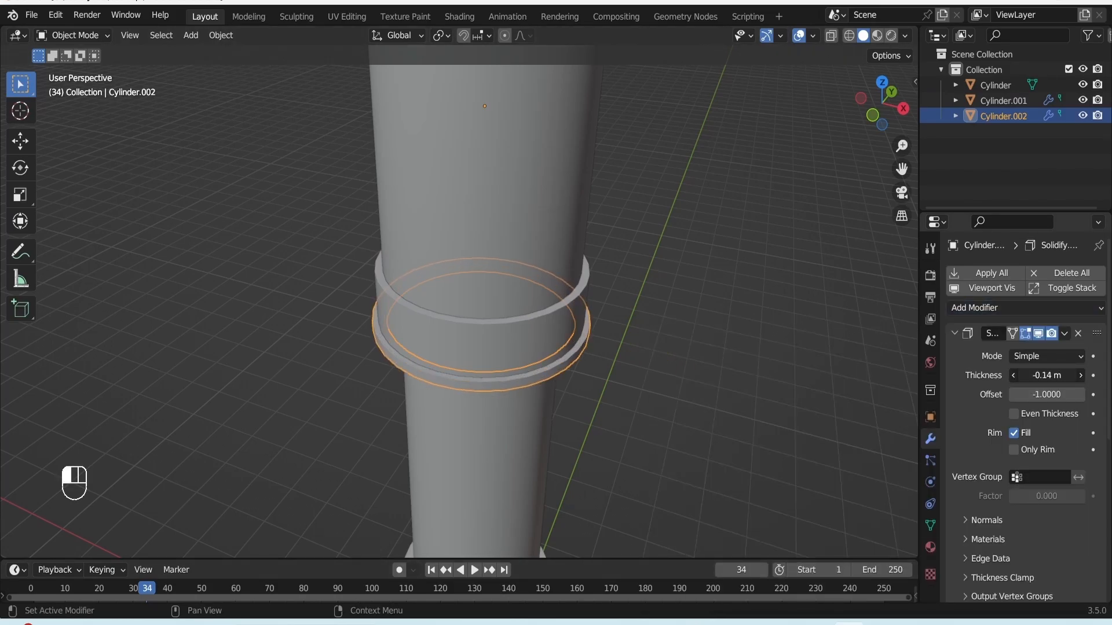
{"action": "left_click", "coordinate": [741, 371]}
{"action": "key", "text": "ctrl+s"}
- Save the file, duplicate the thin lower ring in front view, and place the copy at the band's upper edge
{"action": "key", "text": "KP_1"}
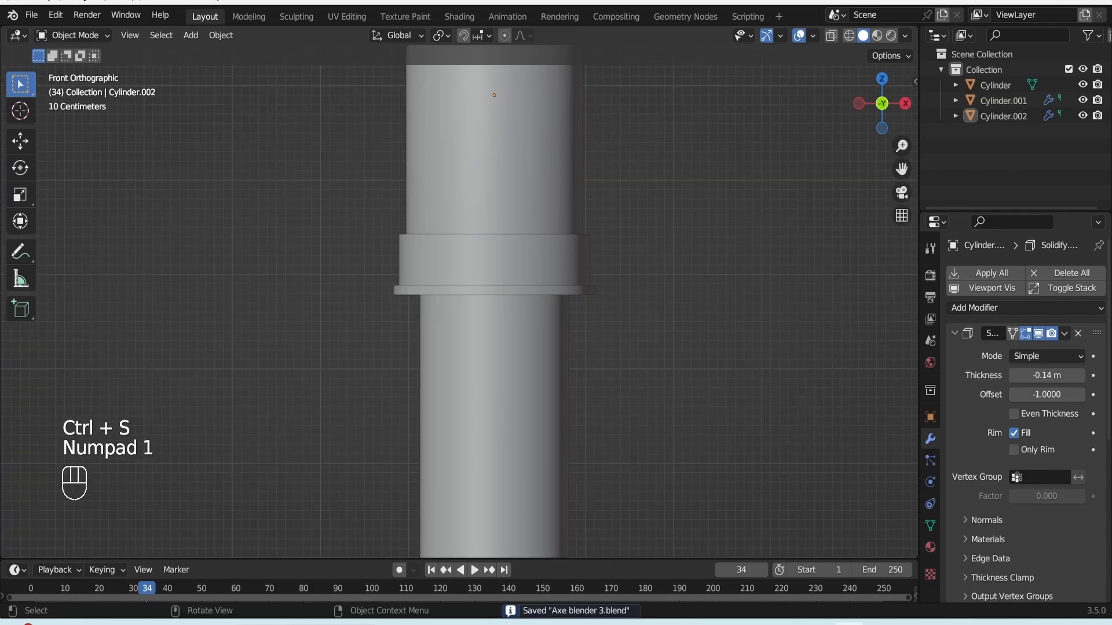
{"action": "left_click", "coordinate": [494, 290]}
{"action": "left_click_drag", "start_coordinate": [522, 290], "coordinate": [458, 325], "text": "alt"}
{"action": "key", "text": "ctrl+s"}
{"action": "key", "text": "KP_1"}
{"action": "scroll", "coordinate": [460, 300], "scroll_direction": "up", "scroll_amount": 5}
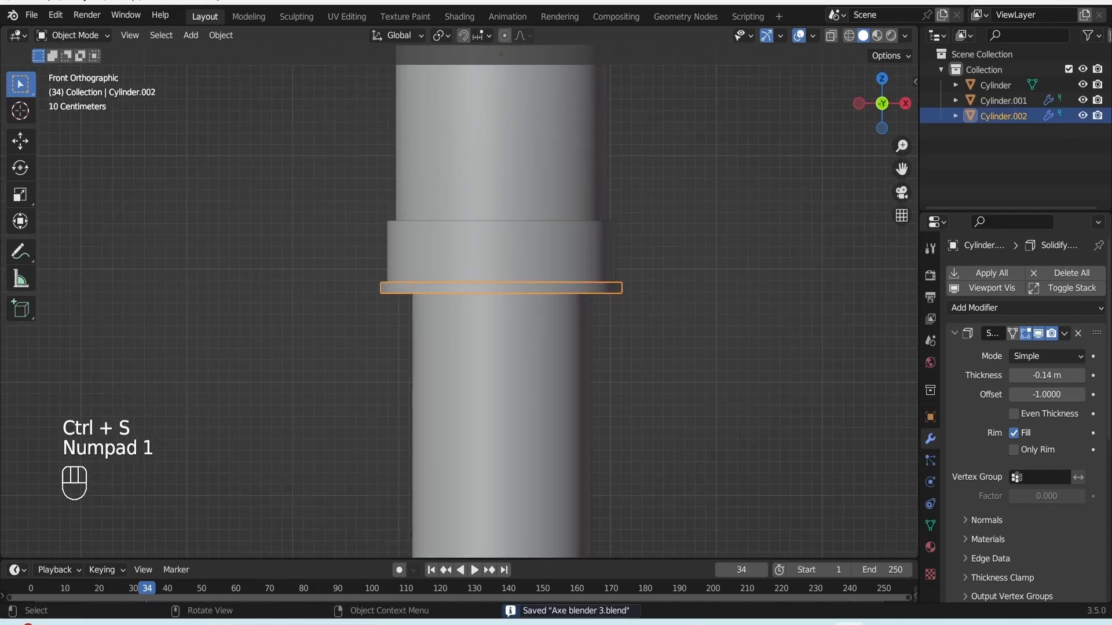
{"action": "key", "text": "shift+d"}
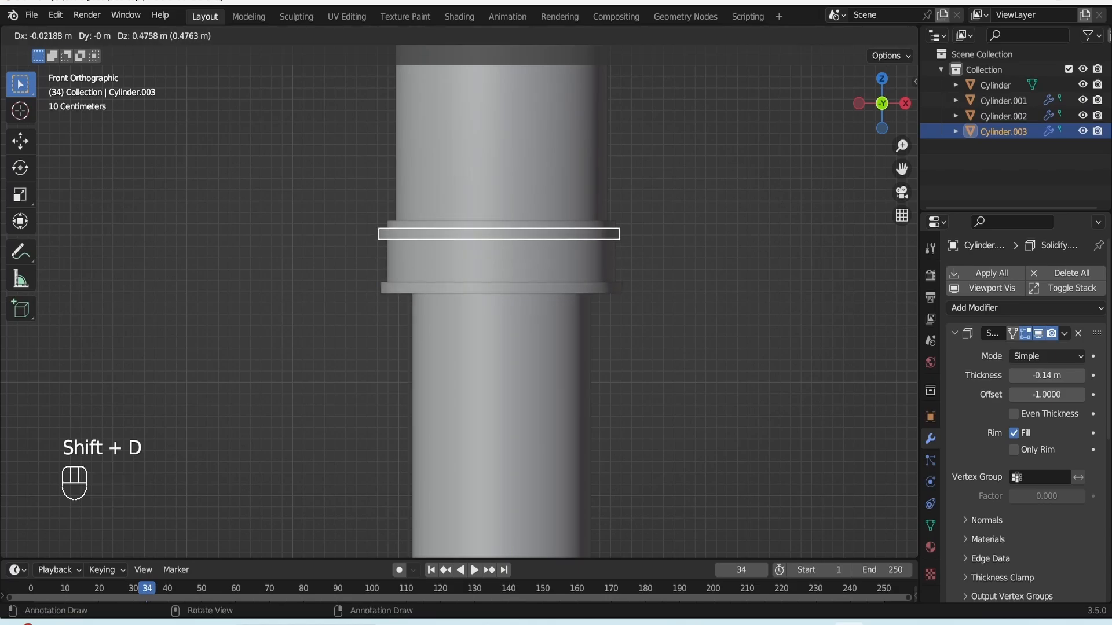
{"action": "left_click", "coordinate": [637, 254]}
{"action": "left_click", "coordinate": [683, 261]}
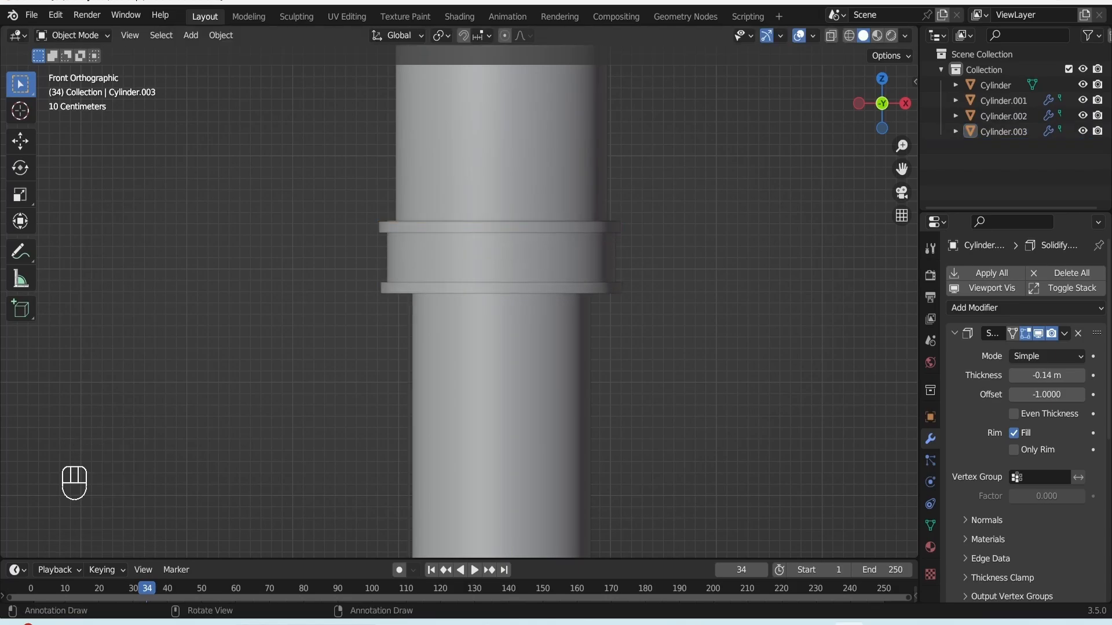
- Nudge the duplicated ring slightly so it caps the upper edge of the collar band, and save the file
{"action": "left_click_drag", "start_coordinate": [684, 261], "coordinate": [597, 307], "text": "alt"}
{"action": "left_click", "coordinate": [510, 333]}
{"action": "scroll", "coordinate": [509, 333], "scroll_direction": "up", "scroll_amount": 4}
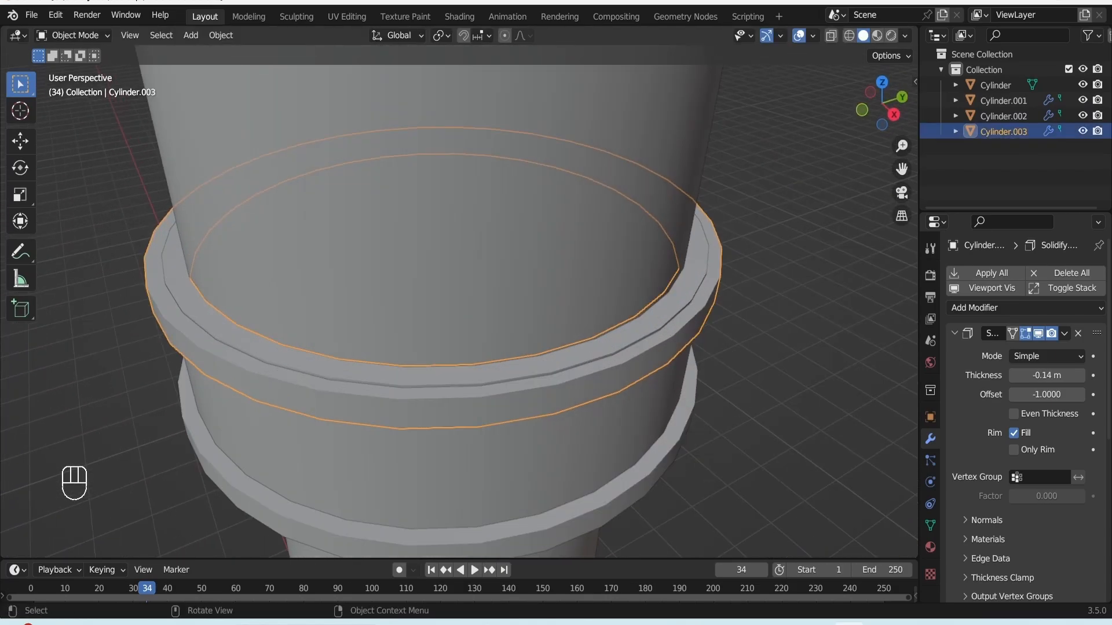
{"action": "key", "text": "g"}
{"action": "left_click", "coordinate": [521, 324]}
{"action": "key", "text": "KP_1"}
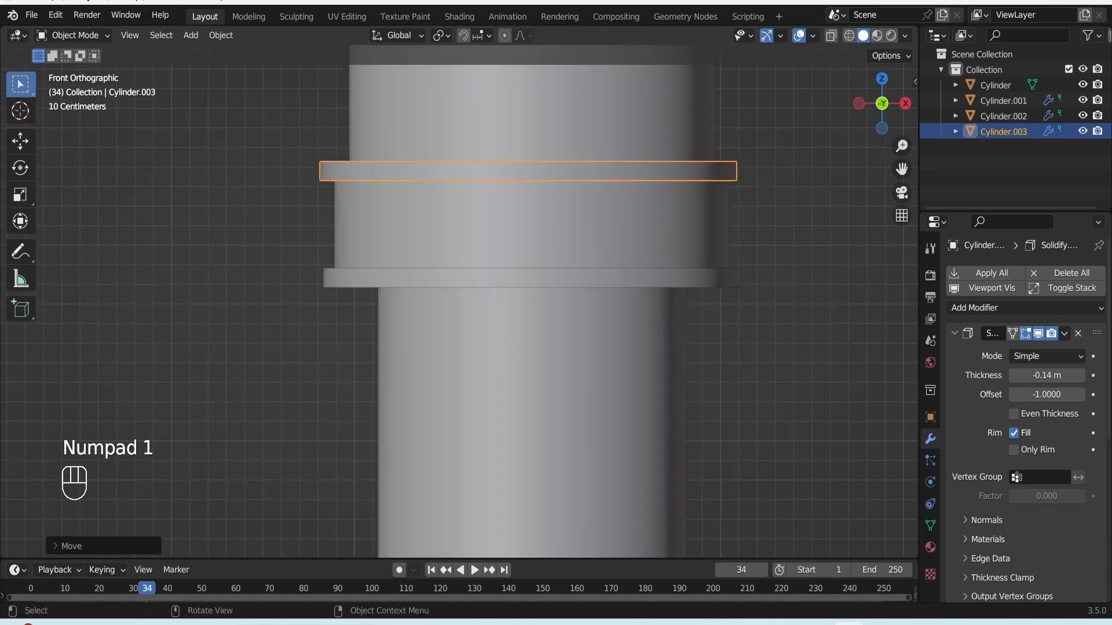
{"action": "left_click", "coordinate": [770, 289]}
{"action": "scroll", "coordinate": [770, 289], "scroll_direction": "down", "scroll_amount": 6}
{"action": "key", "text": "ctrl+s"}
{"action": "scroll", "coordinate": [459, 303], "scroll_direction": "down", "scroll_amount": 3}
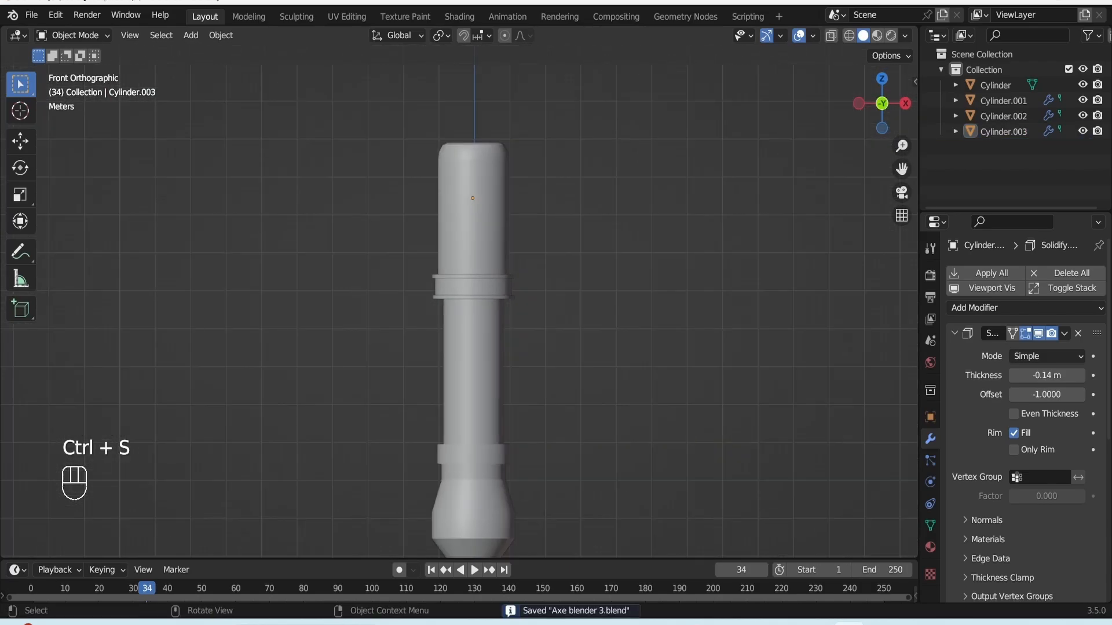
- Add a loop cut around the middle of the handle's narrow shaft and bevel it by about 0.2 m into a band
{"action": "scroll", "coordinate": [459, 303], "scroll_direction": "up", "scroll_amount": 2}
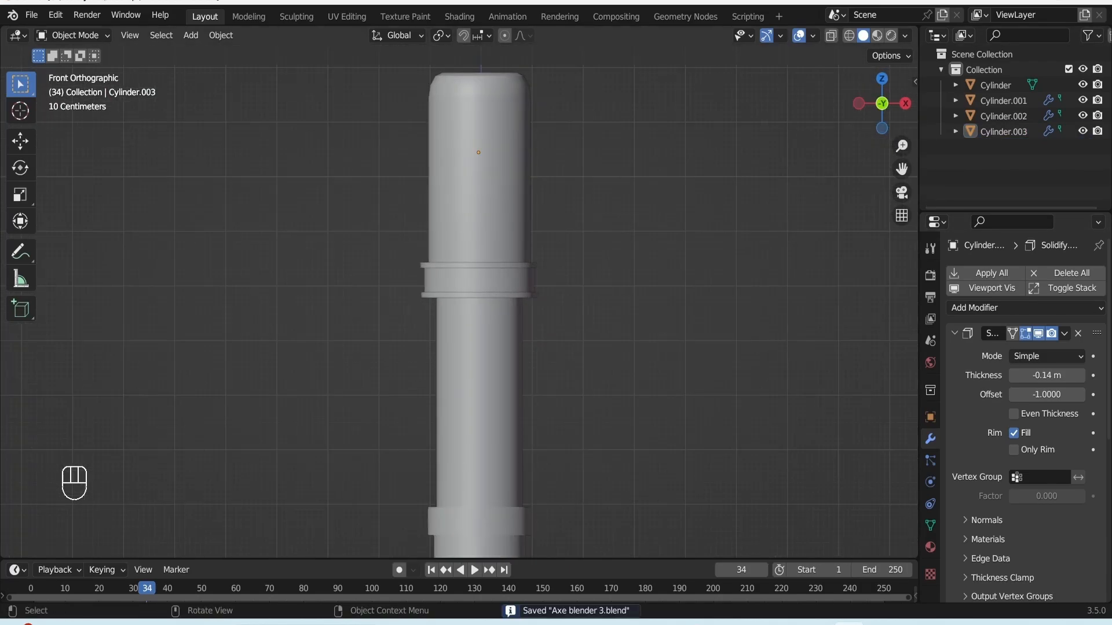
{"action": "left_click_drag", "start_coordinate": [902, 169], "coordinate": [924, 99]}
{"action": "left_click", "coordinate": [502, 330]}
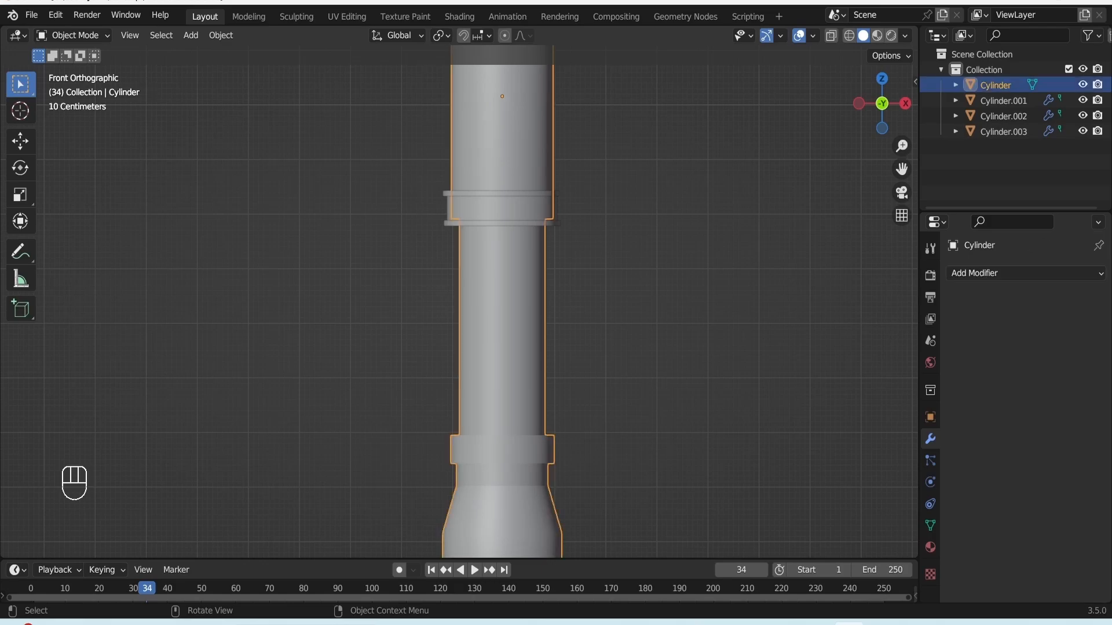
{"action": "key", "text": "Tab"}
{"action": "key", "text": "ctrl+r"}
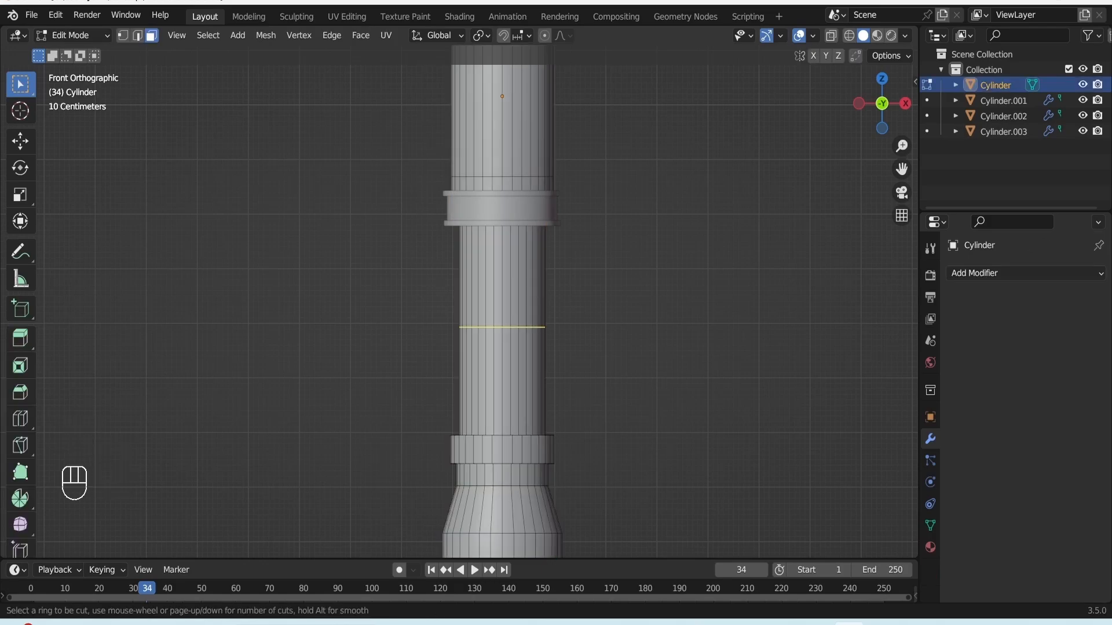
{"action": "left_click", "coordinate": [499, 348]}
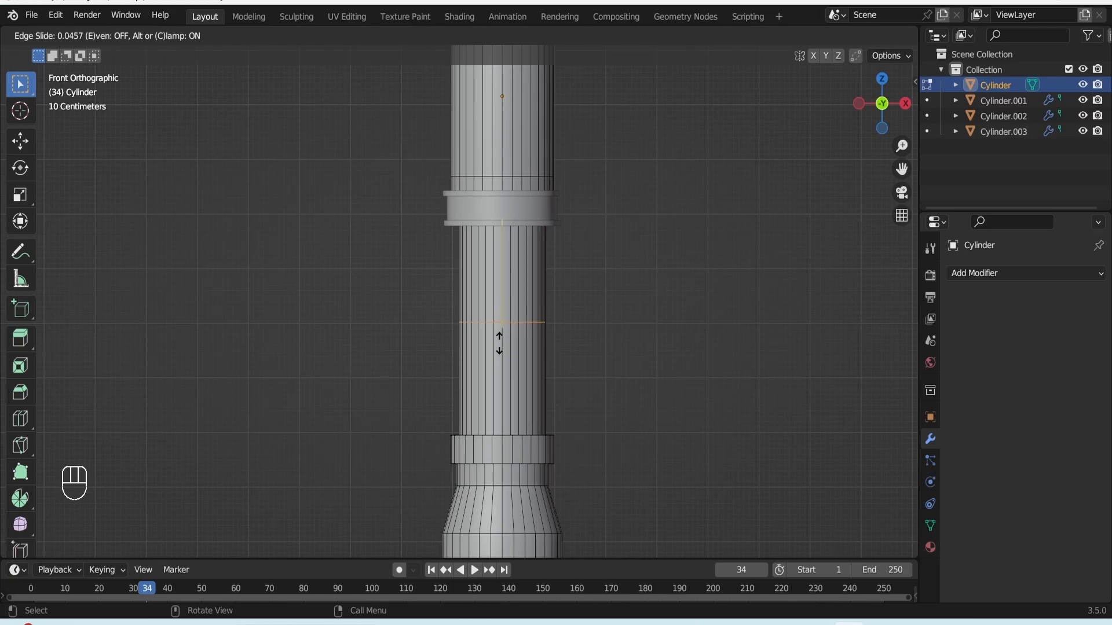
{"action": "left_click", "coordinate": [497, 346]}
{"action": "key", "text": "ctrl+b"}
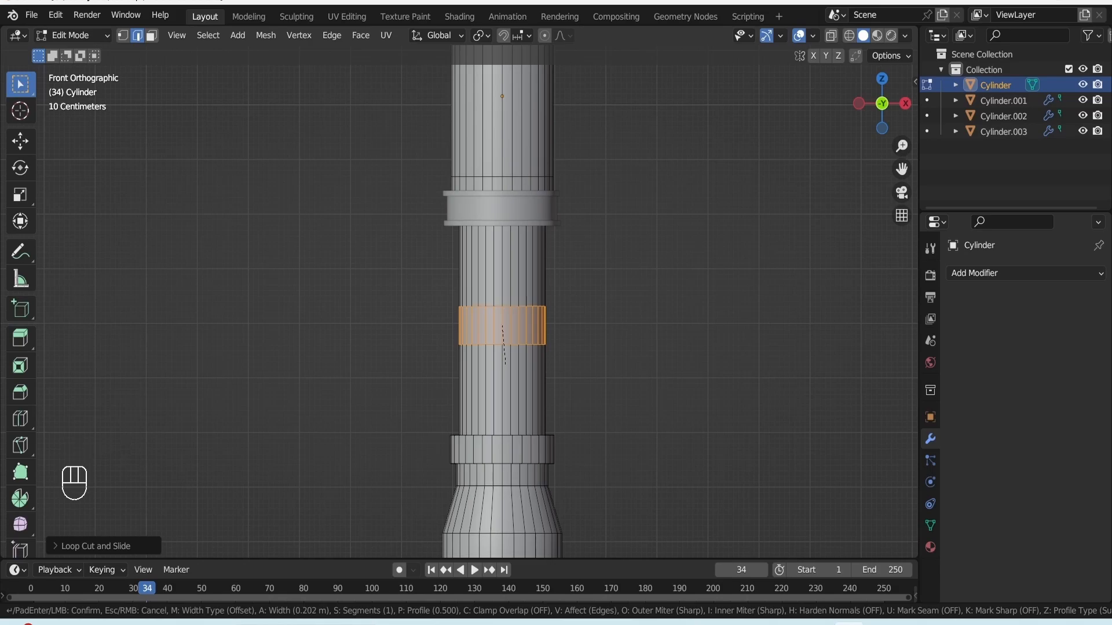
{"action": "left_click", "coordinate": [505, 365]}
{"action": "key", "text": "g"}
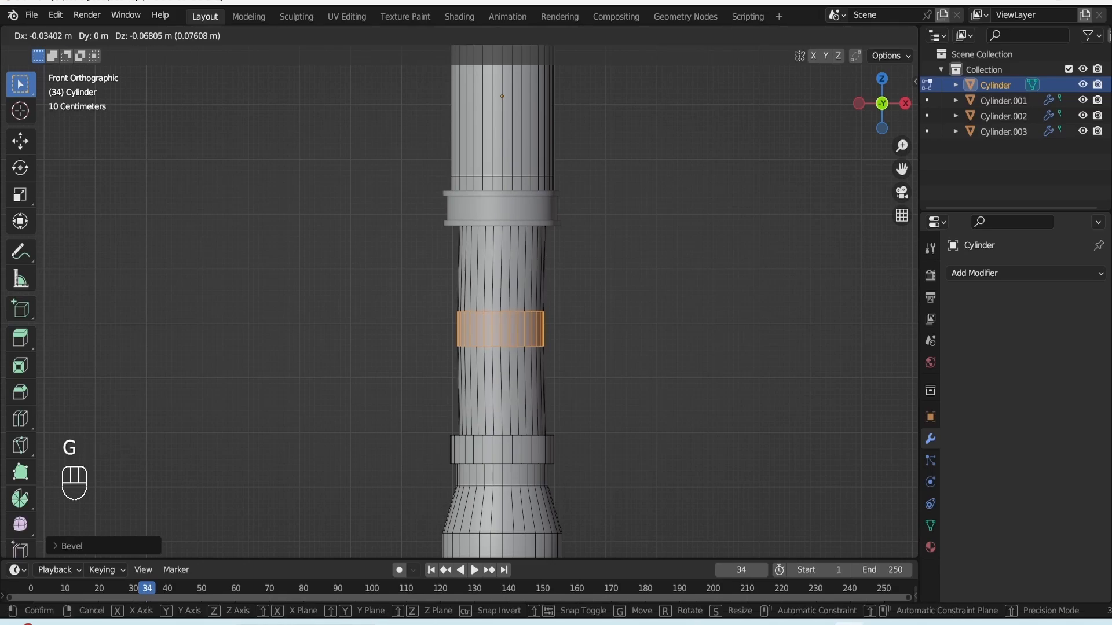
{"action": "key", "text": "Escape"}
{"action": "key", "text": "g"}
{"action": "key", "text": "Escape"}
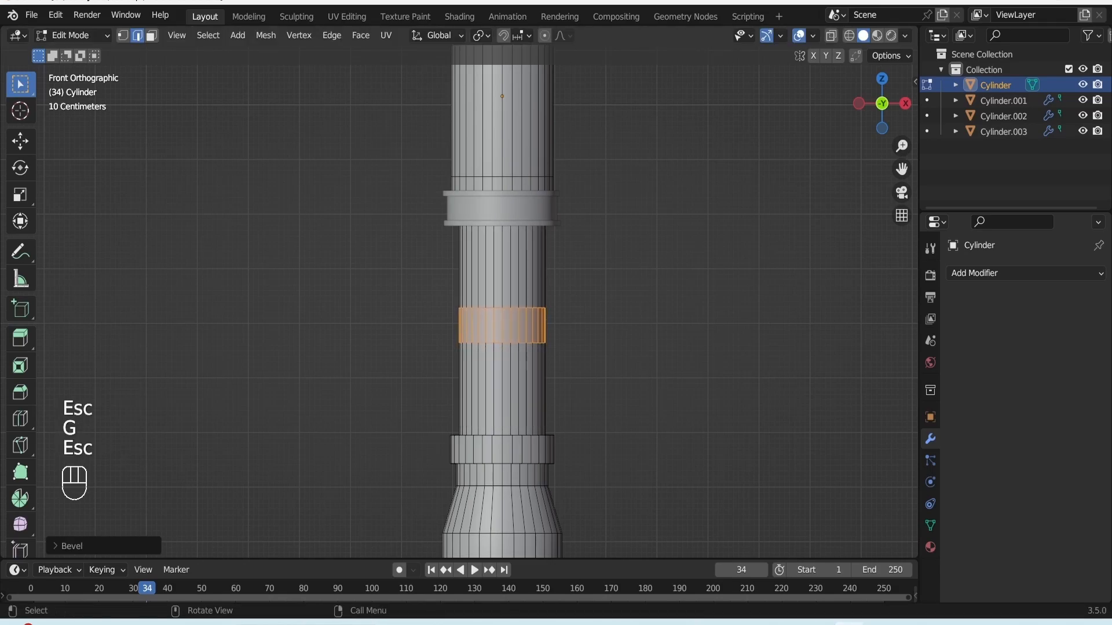
- Shift the beveled band slightly down the shaft, separate an in-place duplicate of it into its own object, and return to Object Mode
{"action": "key", "text": "g"}
{"action": "left_click", "coordinate": [505, 370]}
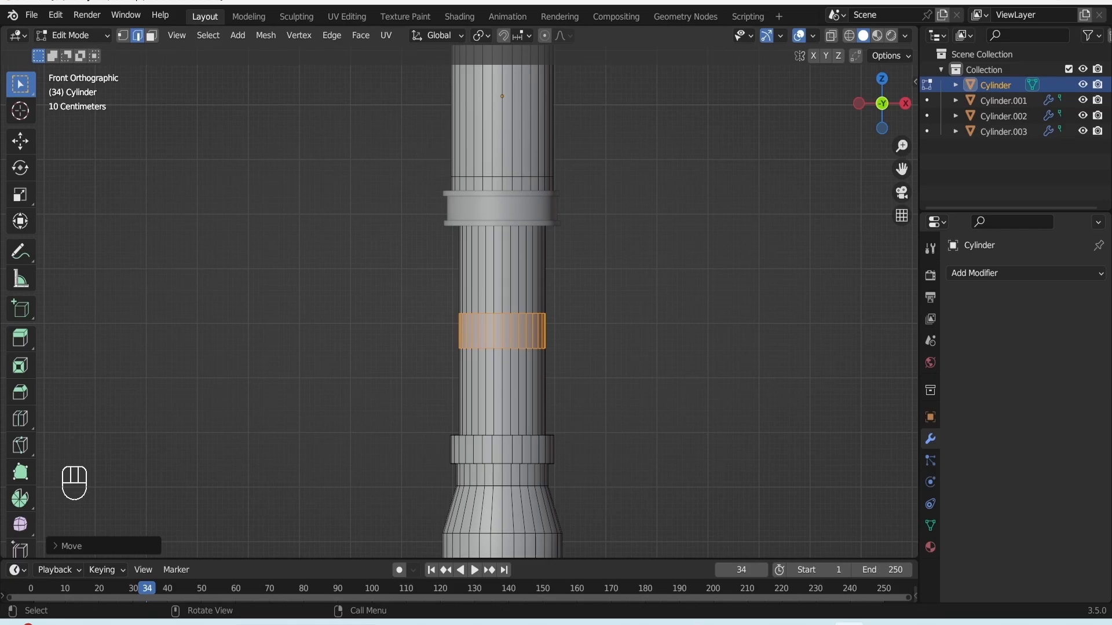
{"action": "key", "text": "shift+d"}
{"action": "right_click", "coordinate": [463, 374]}
{"action": "key", "text": "p"}
{"action": "left_click", "coordinate": [462, 377]}
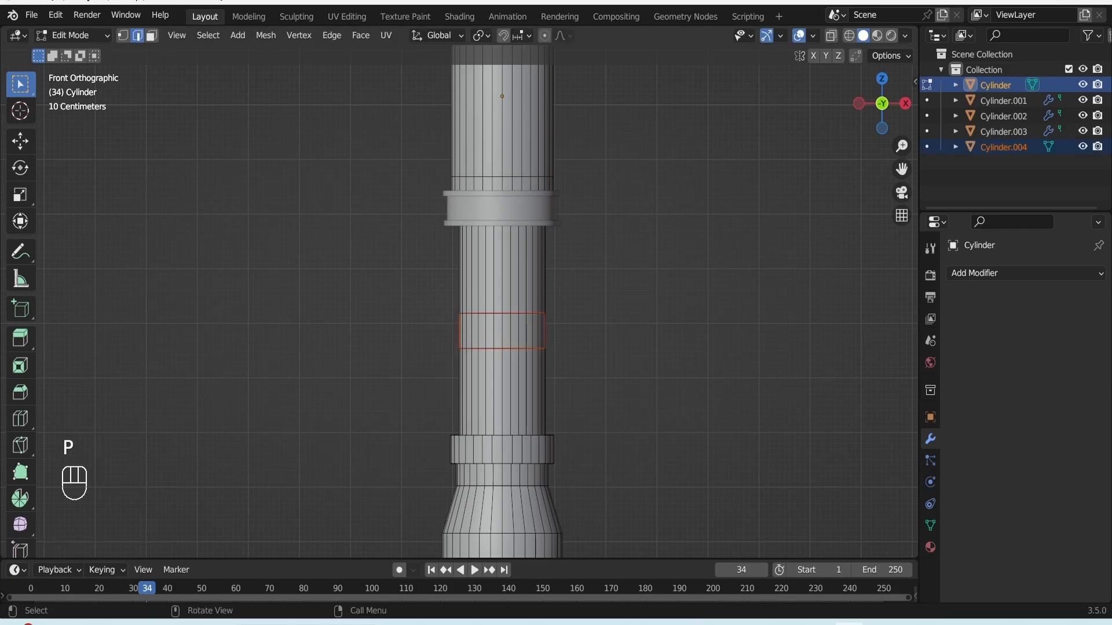
{"action": "key", "text": "Tab"}
- Add a Solidify modifier with a thickness of -0.07 m to the separated shaft band and save the file
{"action": "left_click", "coordinate": [426, 344]}
{"action": "left_click", "coordinate": [489, 332]}
{"action": "middle_click_drag", "start_coordinate": [490, 331], "coordinate": [435, 371], "text": "alt"}
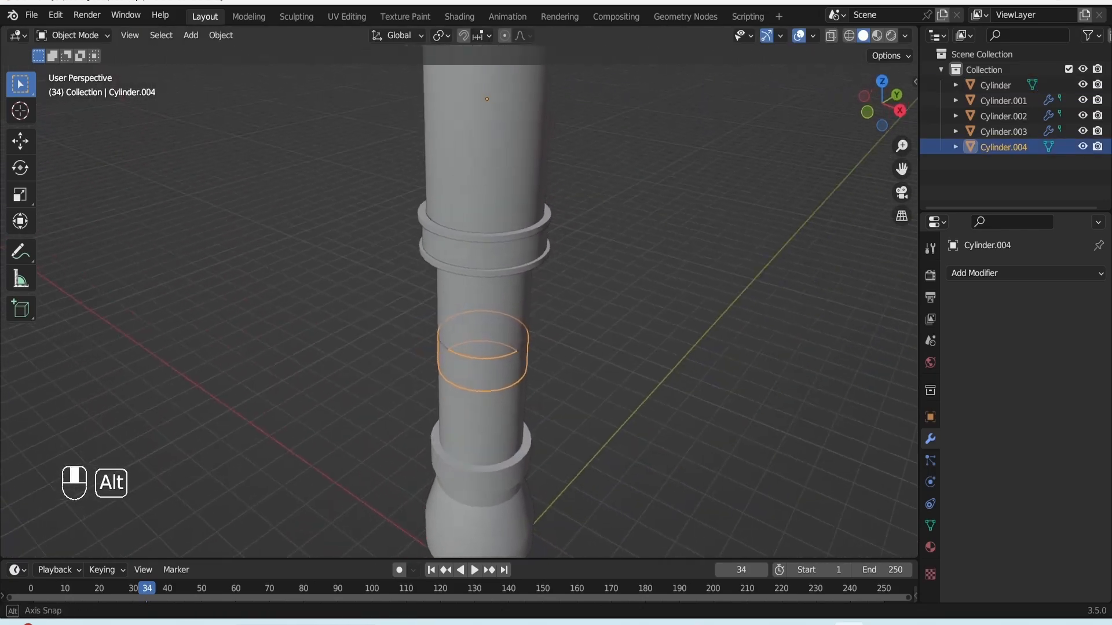
{"action": "left_click", "coordinate": [984, 273]}
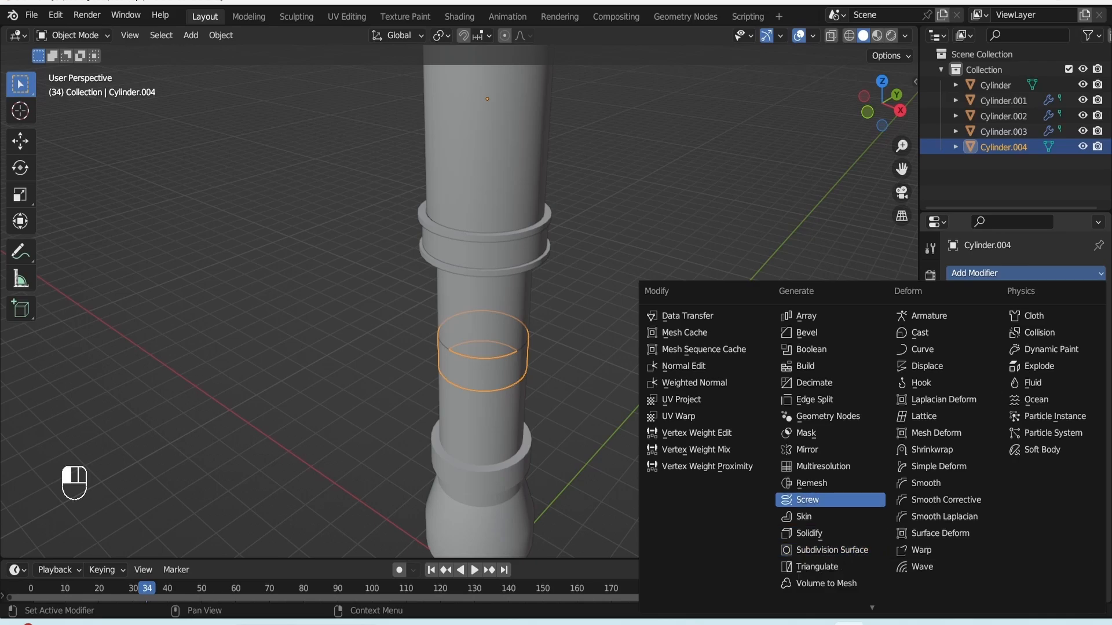
{"action": "left_click", "coordinate": [809, 533]}
{"action": "left_click_drag", "start_coordinate": [1047, 376], "coordinate": [1021, 376]}
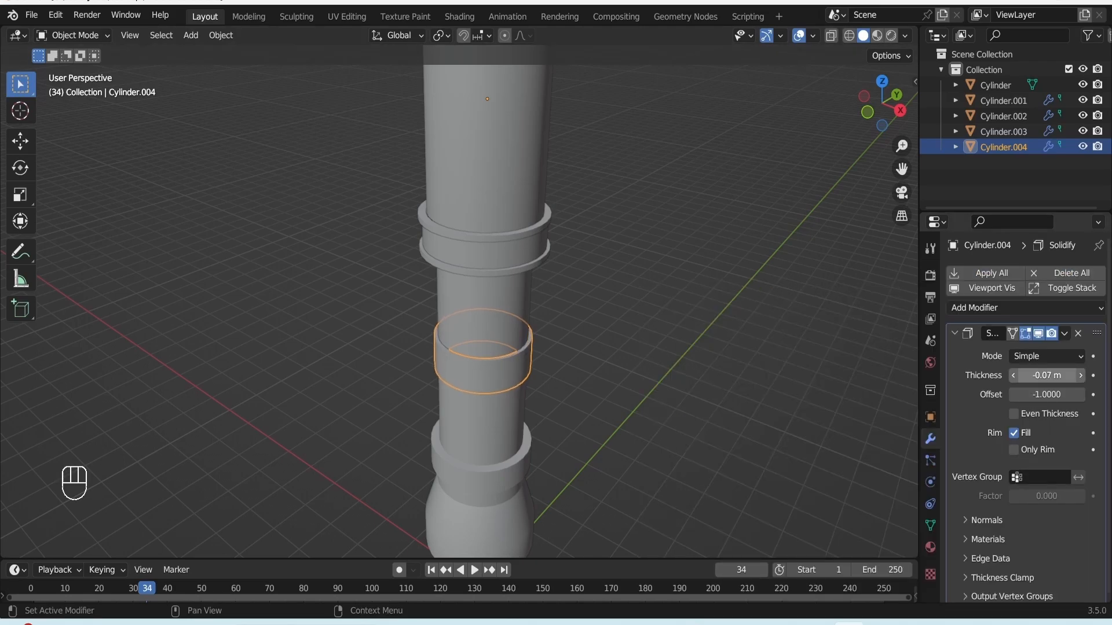
{"action": "left_click", "coordinate": [724, 376]}
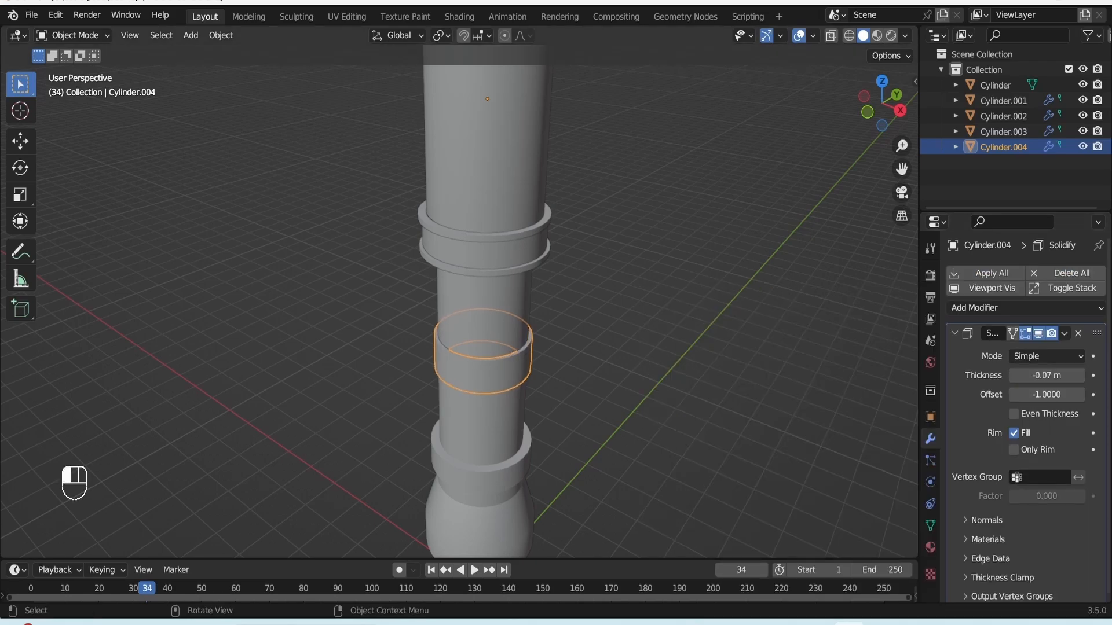
{"action": "left_click", "coordinate": [724, 377]}
{"action": "key", "text": "ctrl+s"}
- Extrude the top vertex loop of the shaft band upward by about 0.07 m, using X-ray to select the whole loop
{"action": "key", "text": "KP_1"}
{"action": "scroll", "coordinate": [459, 302], "scroll_direction": "up", "scroll_amount": 3}
{"action": "left_click_drag", "start_coordinate": [902, 169], "coordinate": [821, 93]}
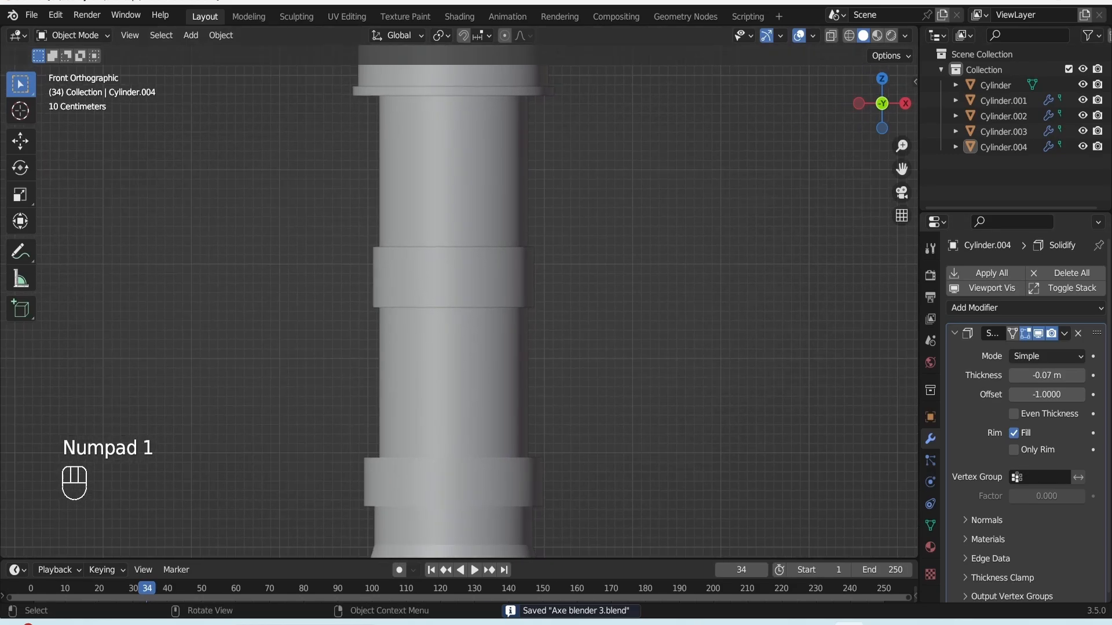
{"action": "left_click", "coordinate": [463, 276]}
{"action": "key", "text": "Tab"}
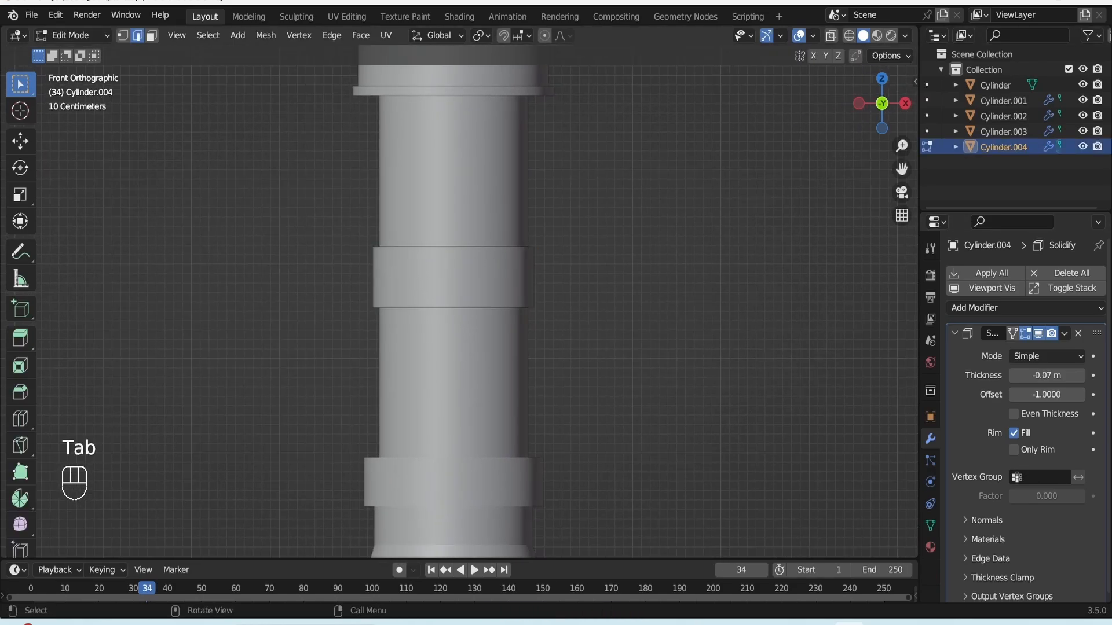
{"action": "key", "text": "Tab"}
{"action": "key", "text": "Tab"}
{"action": "key", "text": "alt+z"}
{"action": "left_click_drag", "start_coordinate": [350, 229], "coordinate": [551, 271]}
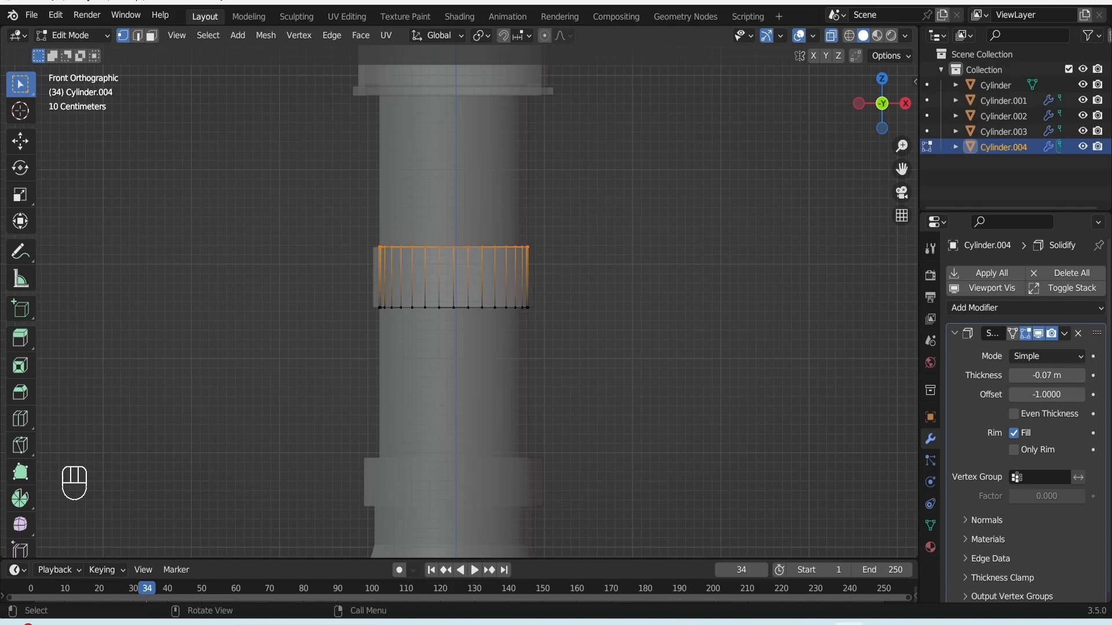
{"action": "key", "text": "e"}
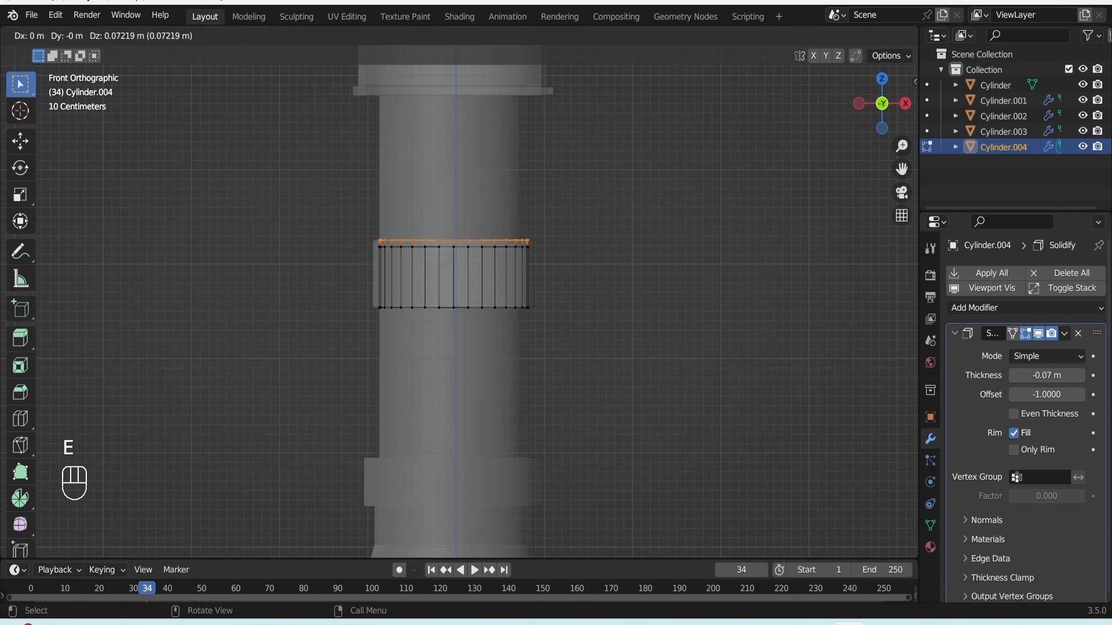
{"action": "left_click", "coordinate": [550, 264]}
- Duplicate the thin top strip of faces in place, separate it into its own object, and return to Object Mode
{"action": "key", "text": "3"}
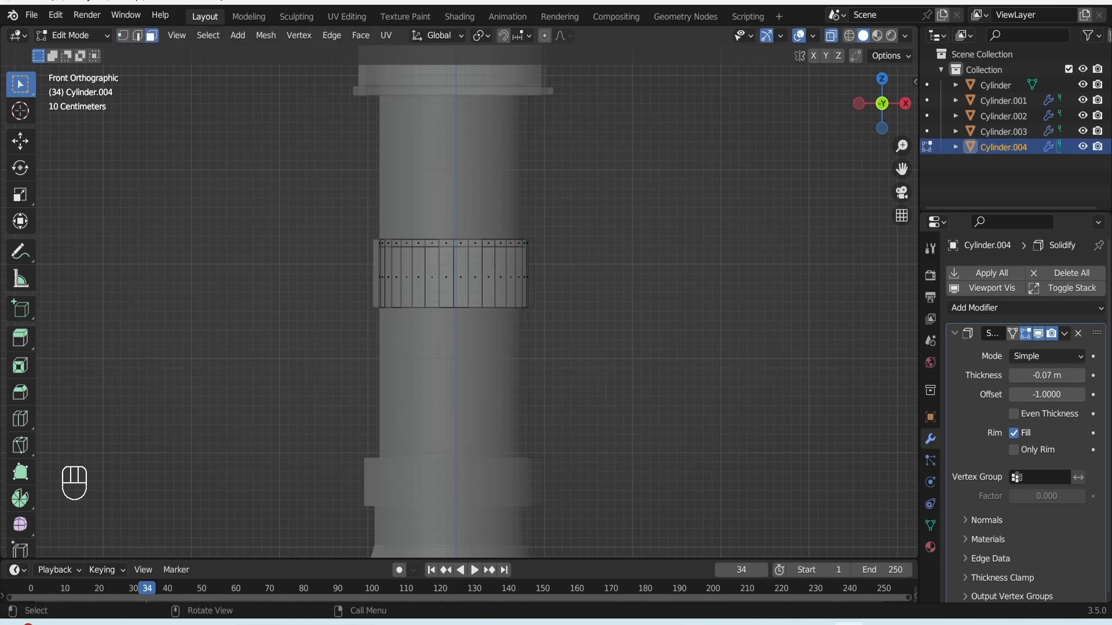
{"action": "key", "text": "shift+d"}
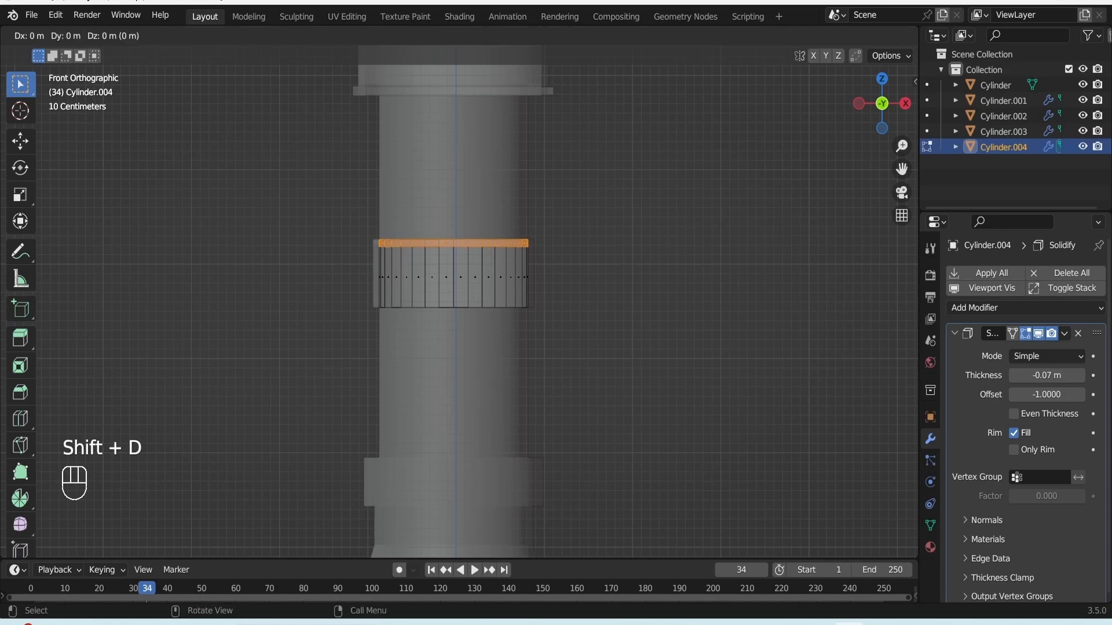
{"action": "key", "text": "p"}
{"action": "left_click", "coordinate": [509, 260]}
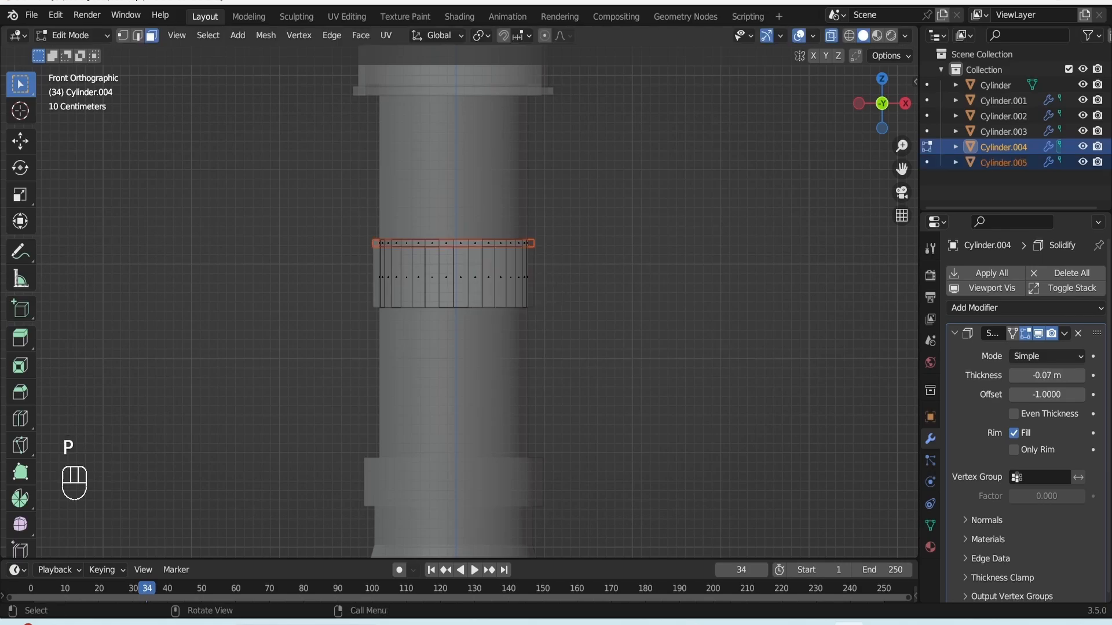
{"action": "key", "text": "Tab"}
- Select the separated thin ring on top of the shaft band and turn off X-ray
{"action": "left_click", "coordinate": [453, 243]}
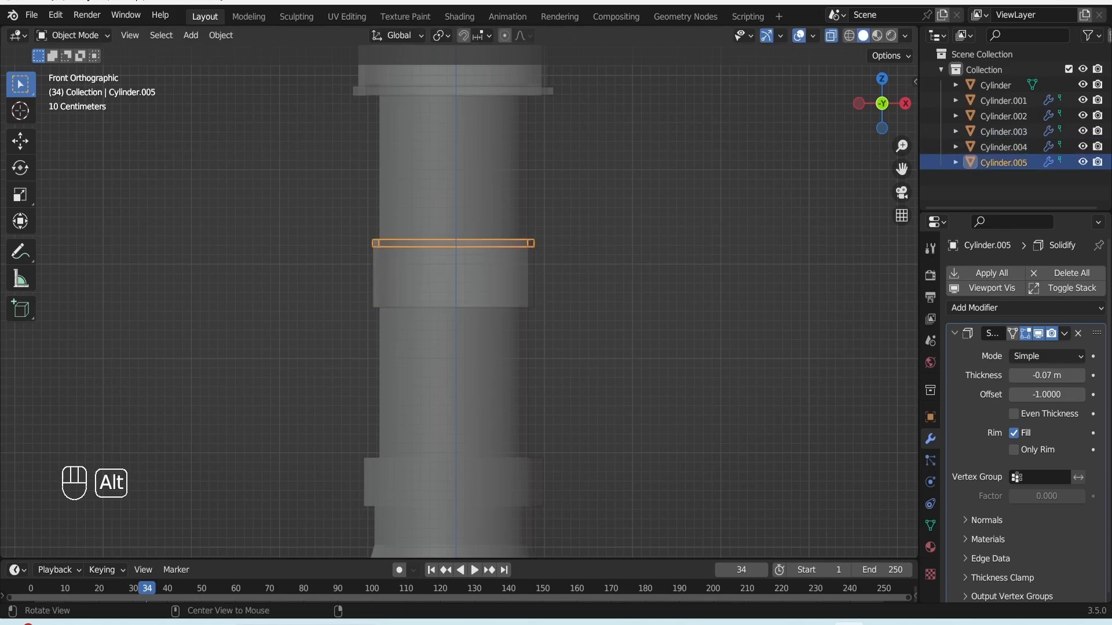
{"action": "left_click_drag", "start_coordinate": [453, 243], "coordinate": [385, 234], "text": "alt"}
{"action": "key", "text": "alt+z"}
{"action": "key", "text": "KP_1"}
{"action": "left_click", "coordinate": [625, 278]}
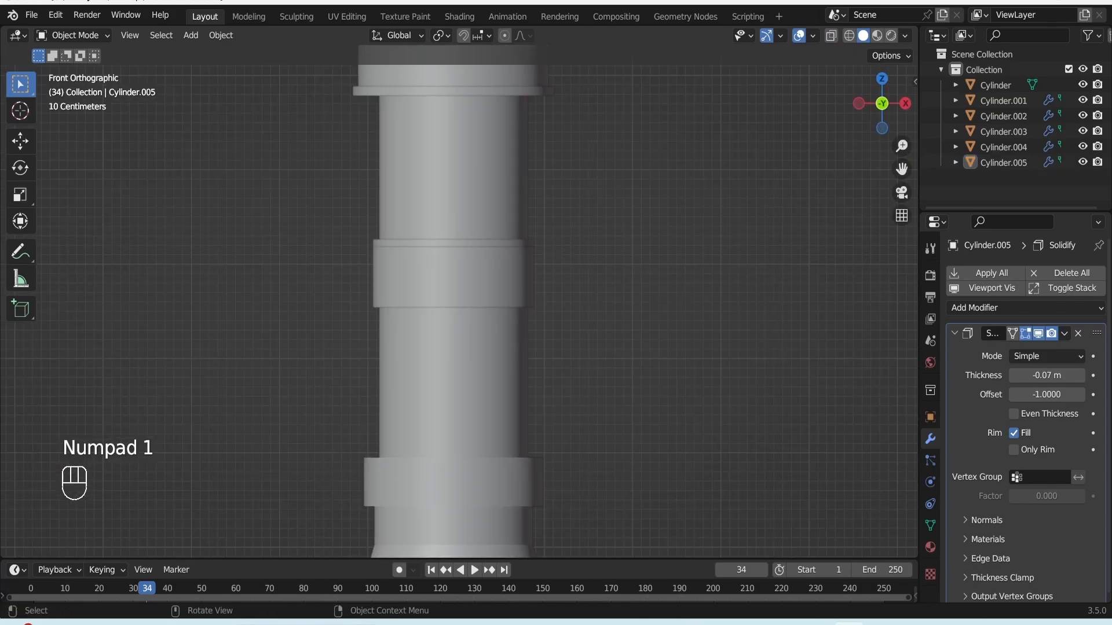
{"action": "left_click", "coordinate": [453, 278]}
{"action": "left_click", "coordinate": [454, 244]}
{"action": "key", "text": "s"}
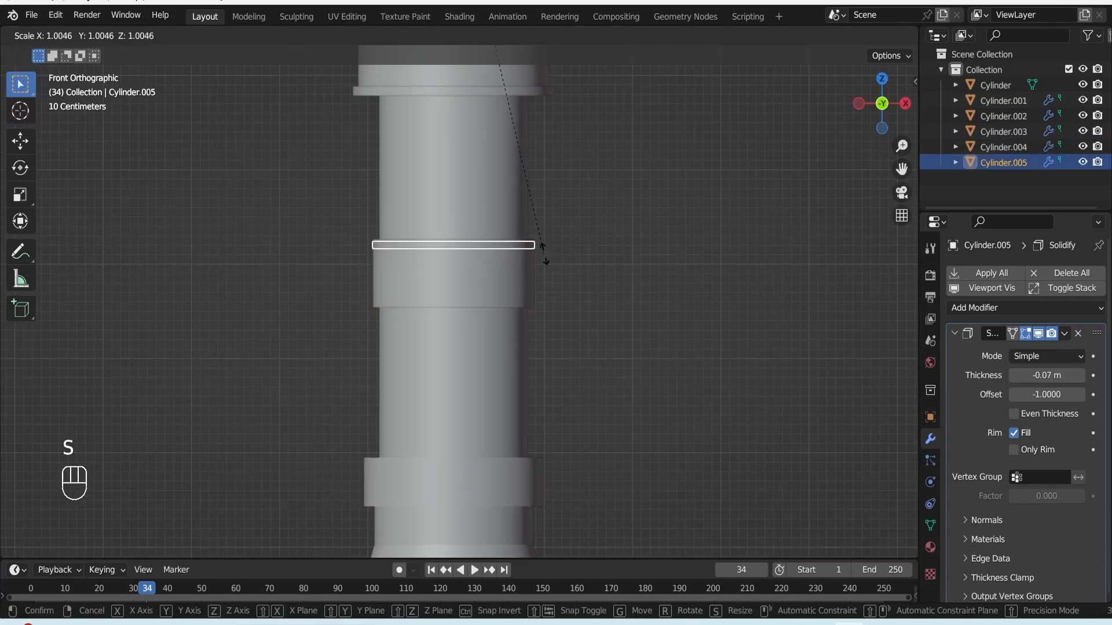
{"action": "key", "text": "Escape"}
{"action": "left_click", "coordinate": [463, 281]}
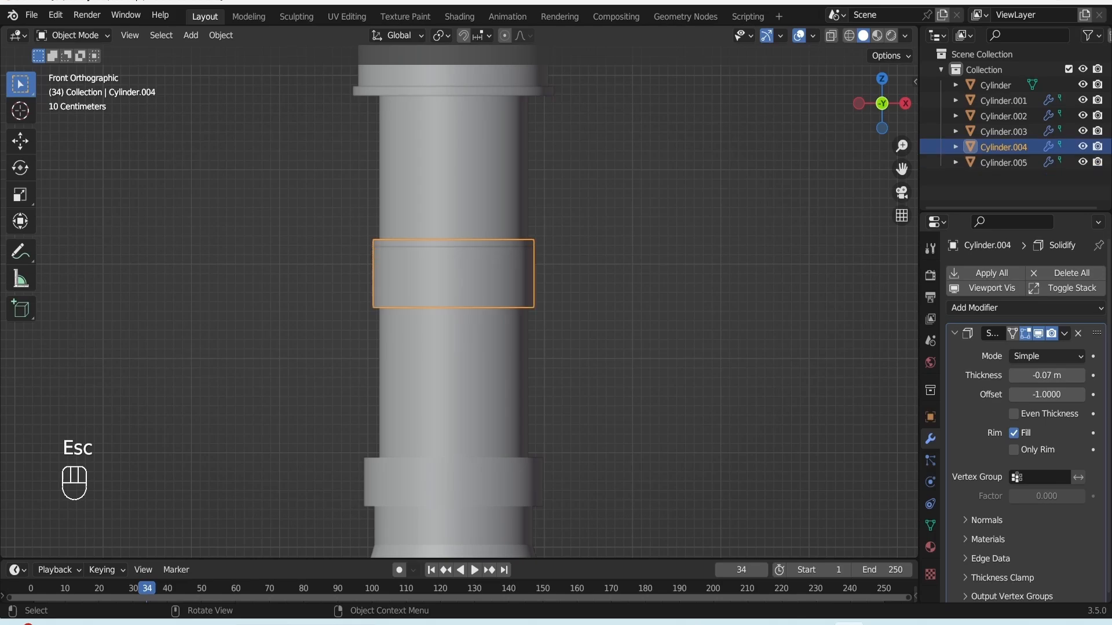
{"action": "left_click_drag", "start_coordinate": [464, 281], "coordinate": [422, 324], "text": "alt"}
{"action": "left_click", "coordinate": [454, 307]}
{"action": "left_click", "coordinate": [454, 336]}
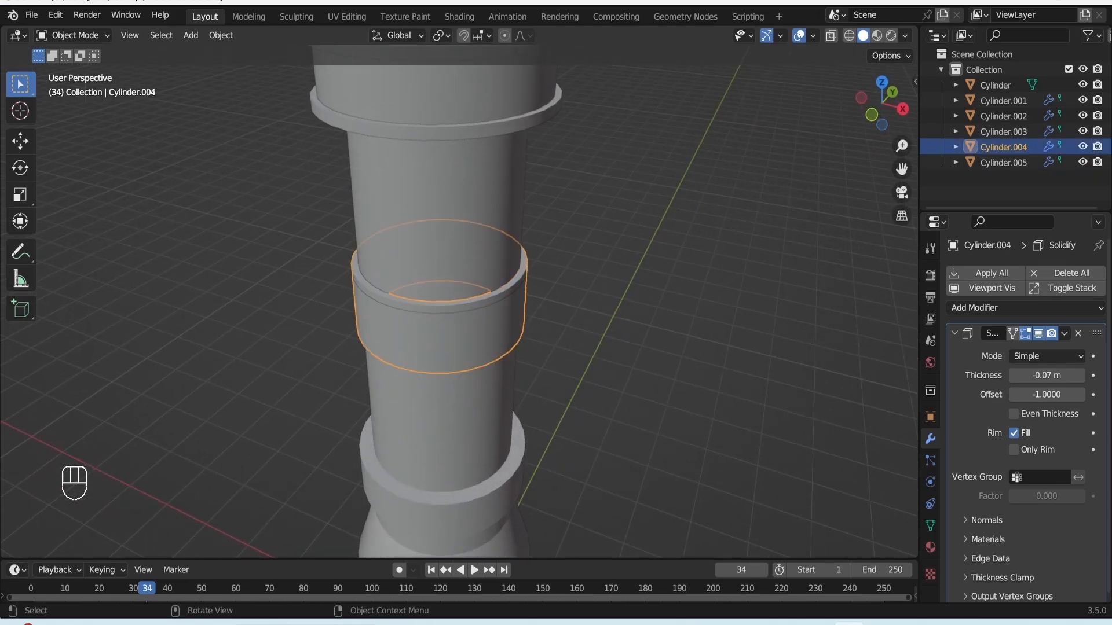
{"action": "left_click", "coordinate": [579, 325]}
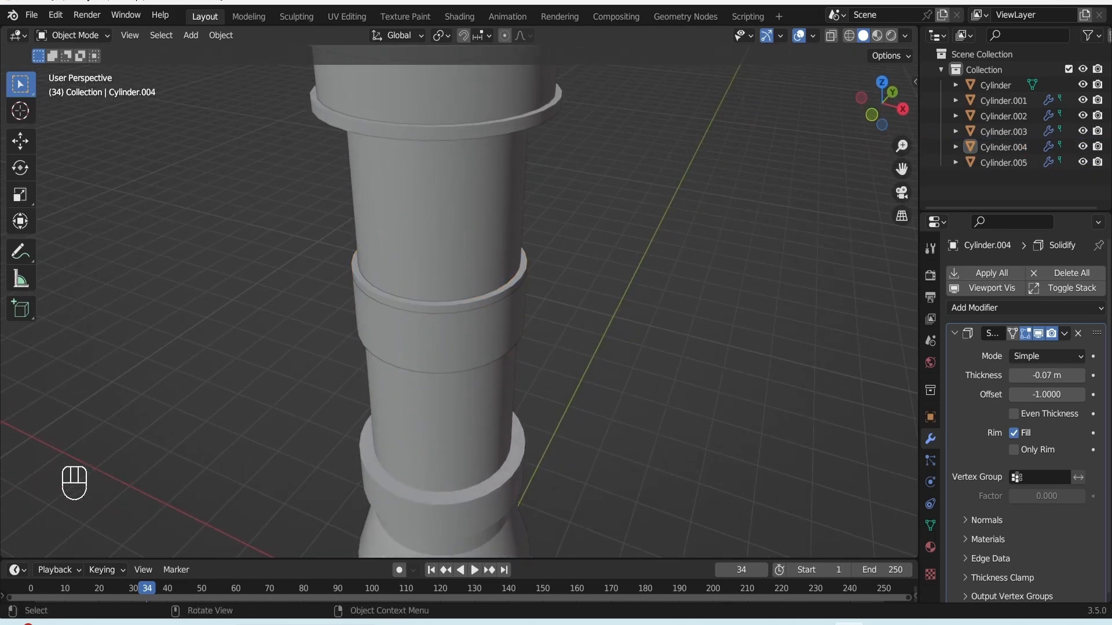
- Set the Solidify thickness of the thin ring on top of the shaft band to -0.15 m, saving the file along the way
{"action": "left_click", "coordinate": [453, 339]}
{"action": "left_click", "coordinate": [453, 307]}
{"action": "left_click_drag", "start_coordinate": [1046, 375], "coordinate": [1026, 376]}
{"action": "key", "text": "alt+a"}
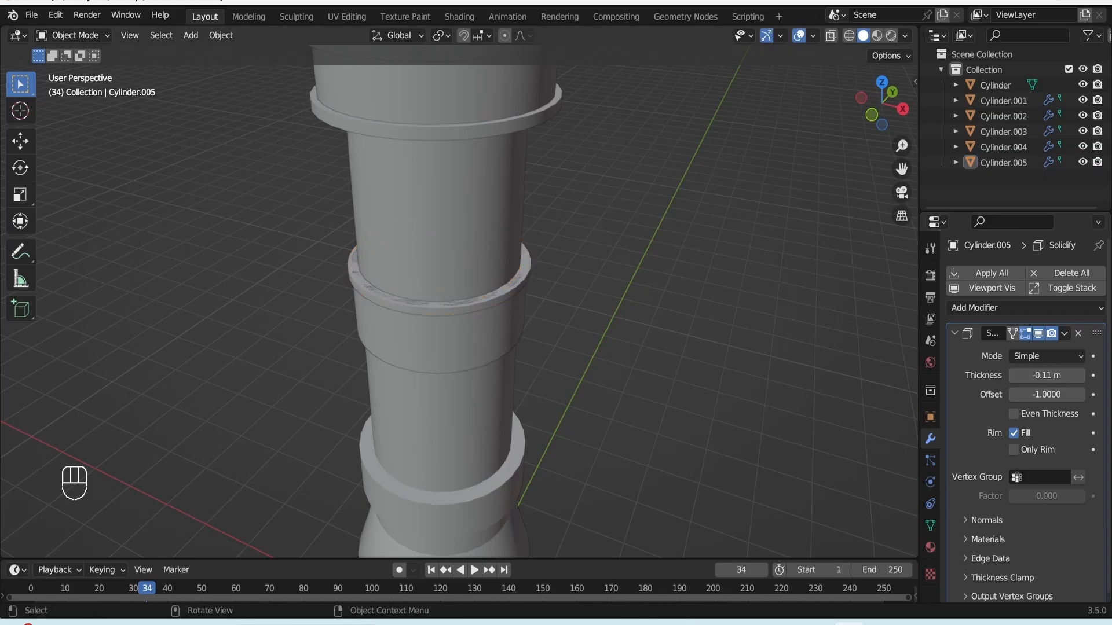
{"action": "key", "text": "KP_1"}
{"action": "key", "text": "ctrl+s"}
{"action": "left_click", "coordinate": [454, 244]}
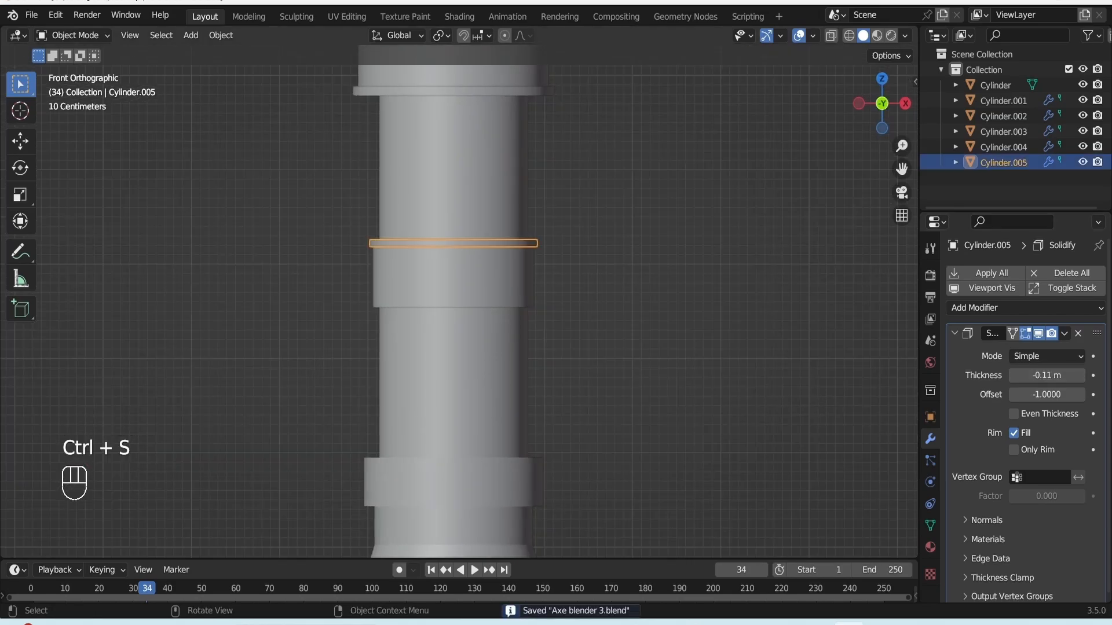
{"action": "left_click_drag", "start_coordinate": [1047, 376], "coordinate": [1024, 375]}
{"action": "left_click", "coordinate": [626, 261]}
- Duplicate the thin ring down to the lower edge of the shaft band and save the file
{"action": "left_click", "coordinate": [453, 244]}
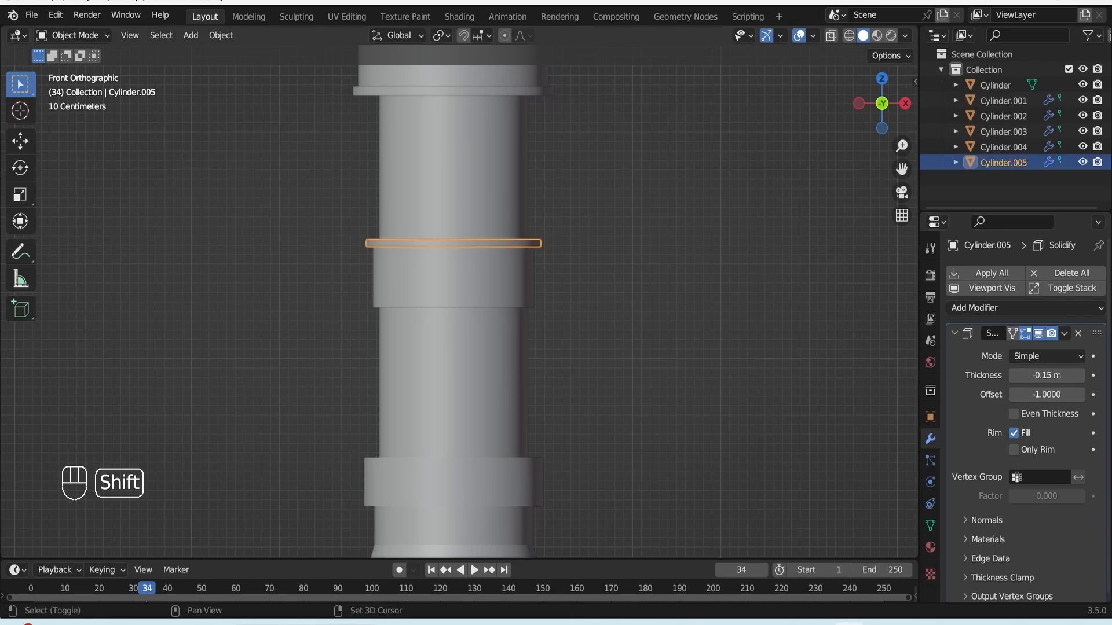
{"action": "key", "text": "shift+d"}
{"action": "left_click", "coordinate": [454, 307]}
{"action": "left_click", "coordinate": [625, 313]}
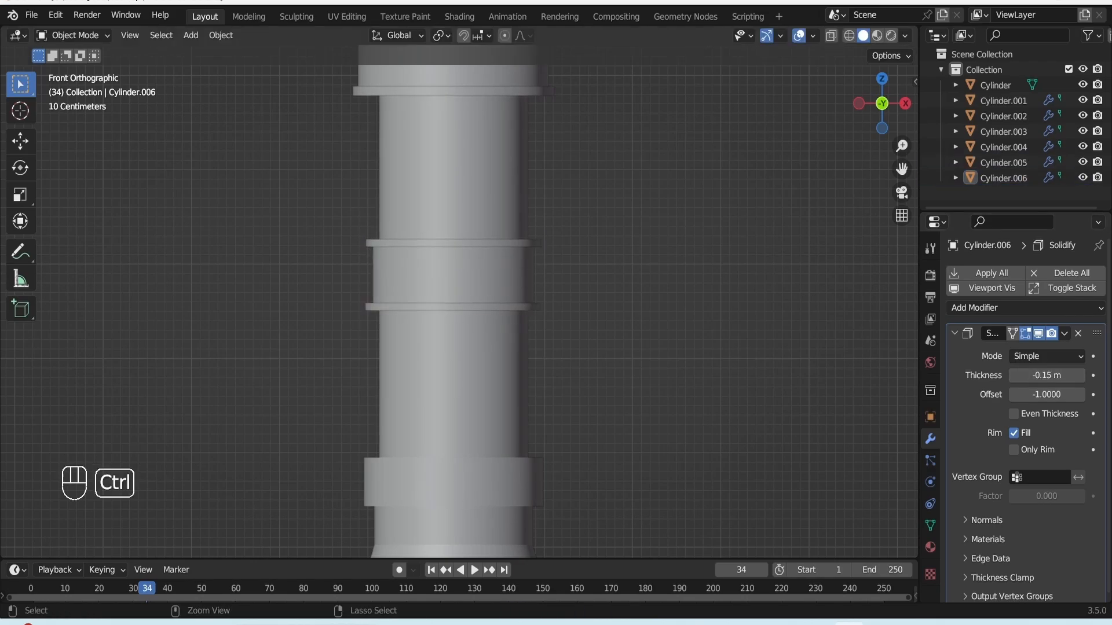
{"action": "key", "text": "ctrl+s"}
{"action": "scroll", "coordinate": [459, 302], "scroll_direction": "down", "scroll_amount": 3}
{"action": "scroll", "coordinate": [462, 306], "scroll_direction": "down", "scroll_amount": 2}
{"action": "key", "text": "ctrl+s"}
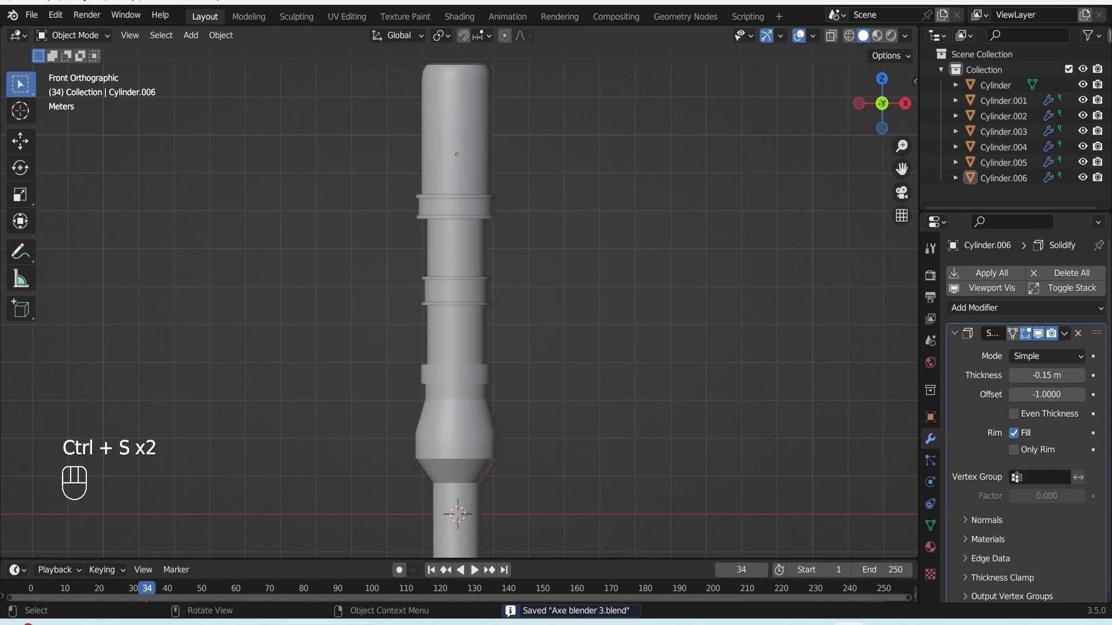
- Duplicate the shaft band's lower ring about 1.58 m down onto the top edge of the wide collar above the bulge
{"action": "scroll", "coordinate": [457, 302], "scroll_direction": "up", "scroll_amount": 3}
{"action": "left_click_drag", "start_coordinate": [901, 168], "coordinate": [952, 29]}
{"action": "key", "text": "ctrl+s"}
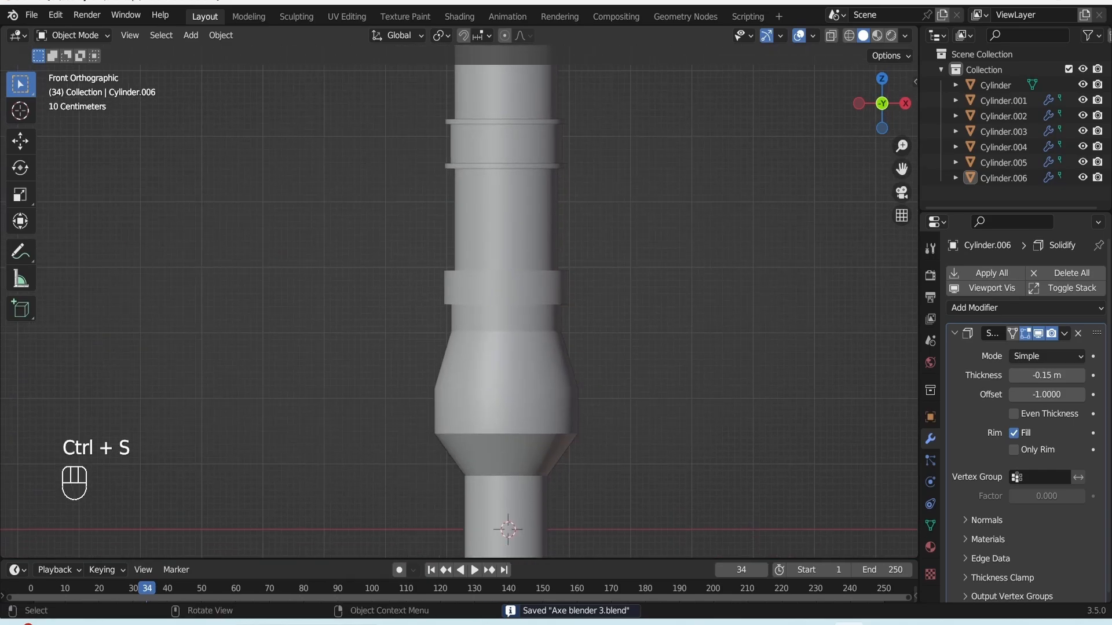
{"action": "left_click", "coordinate": [505, 167]}
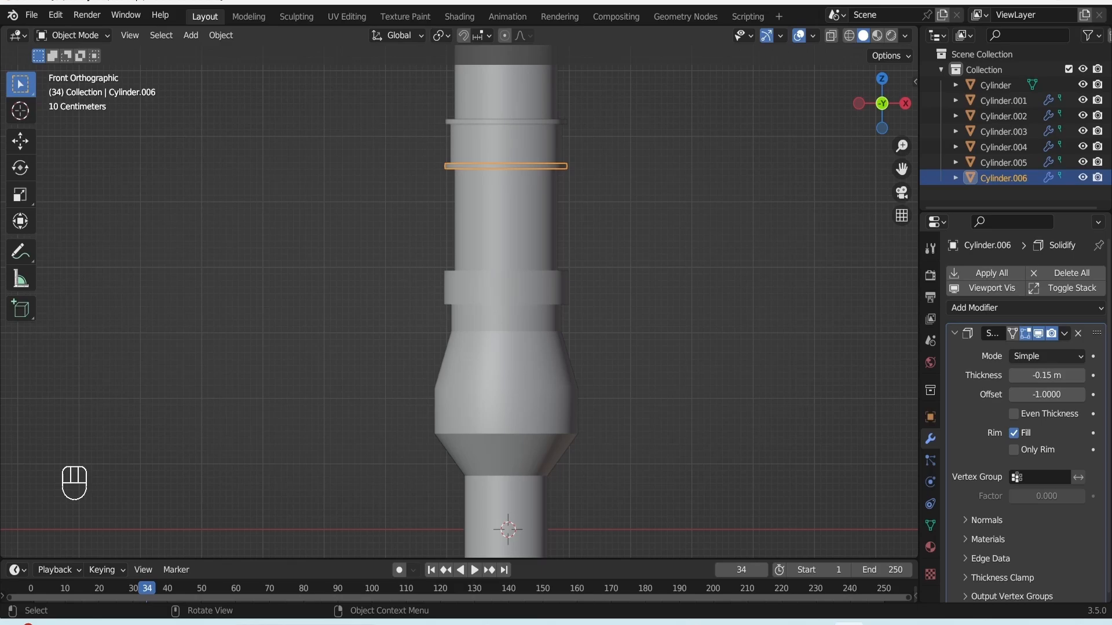
{"action": "key", "text": "shift+d"}
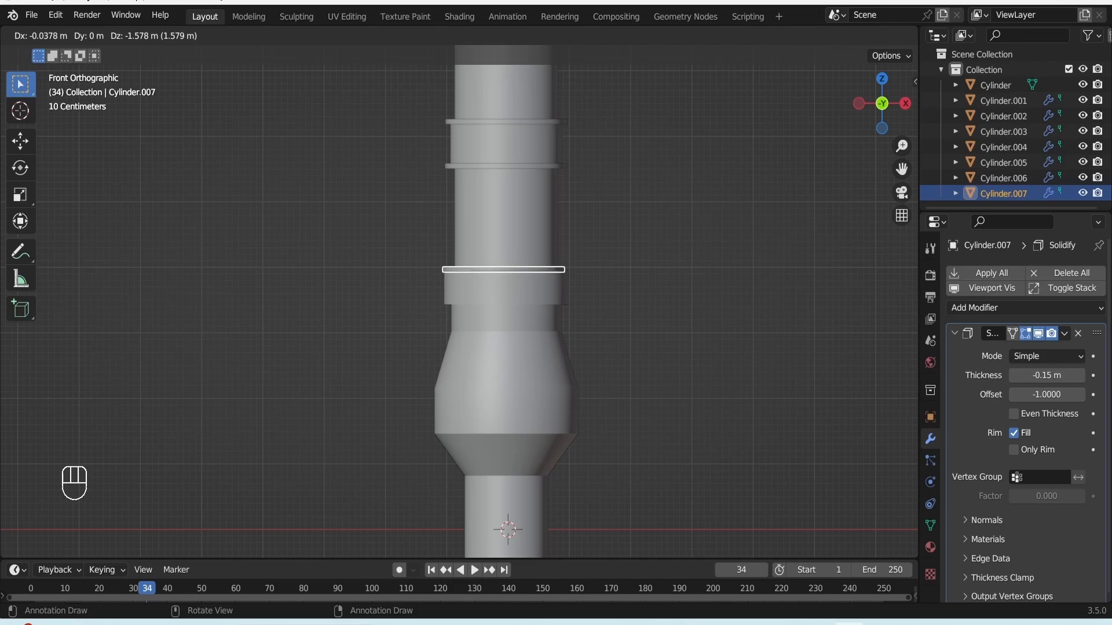
{"action": "left_click", "coordinate": [503, 269]}
- Set the collar ring's Solidify thickness to -0.23 m, recentre it on the shaft, and save the file
{"action": "left_click_drag", "start_coordinate": [1046, 375], "coordinate": [1020, 375]}
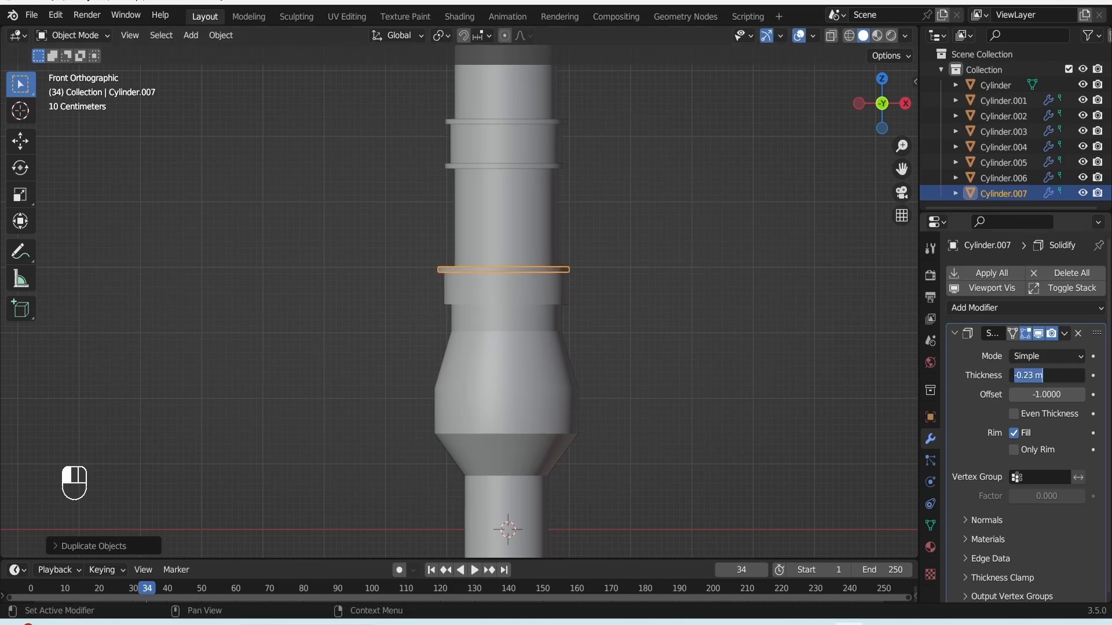
{"action": "left_click", "coordinate": [695, 324]}
{"action": "left_click", "coordinate": [695, 324]}
{"action": "left_click", "coordinate": [503, 270]}
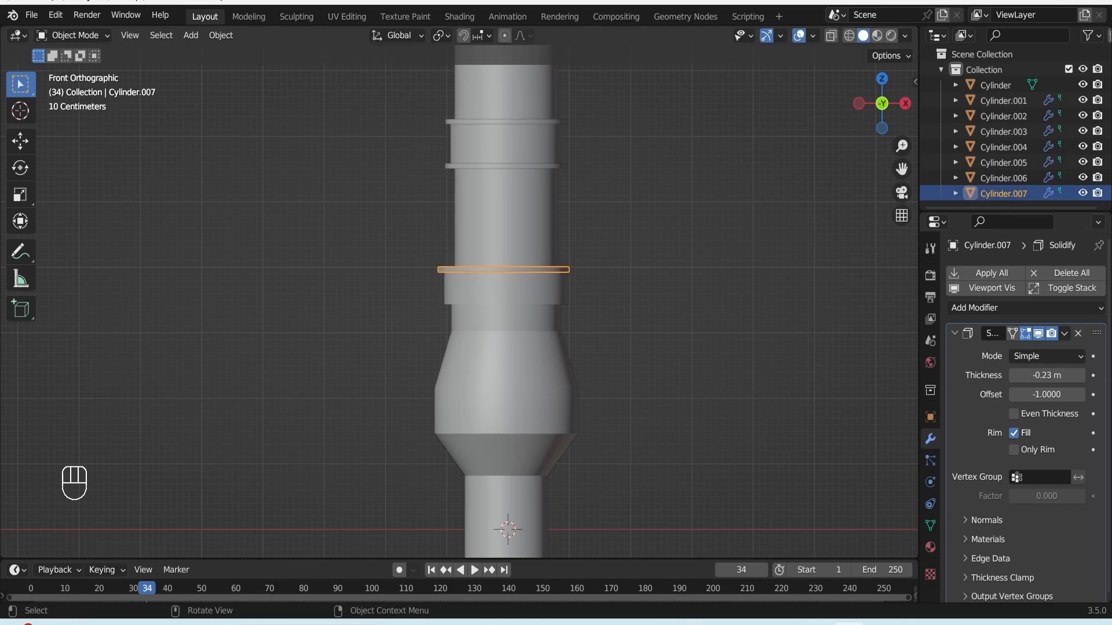
{"action": "key", "text": "g"}
{"action": "left_click", "coordinate": [510, 269]}
{"action": "left_click", "coordinate": [695, 325]}
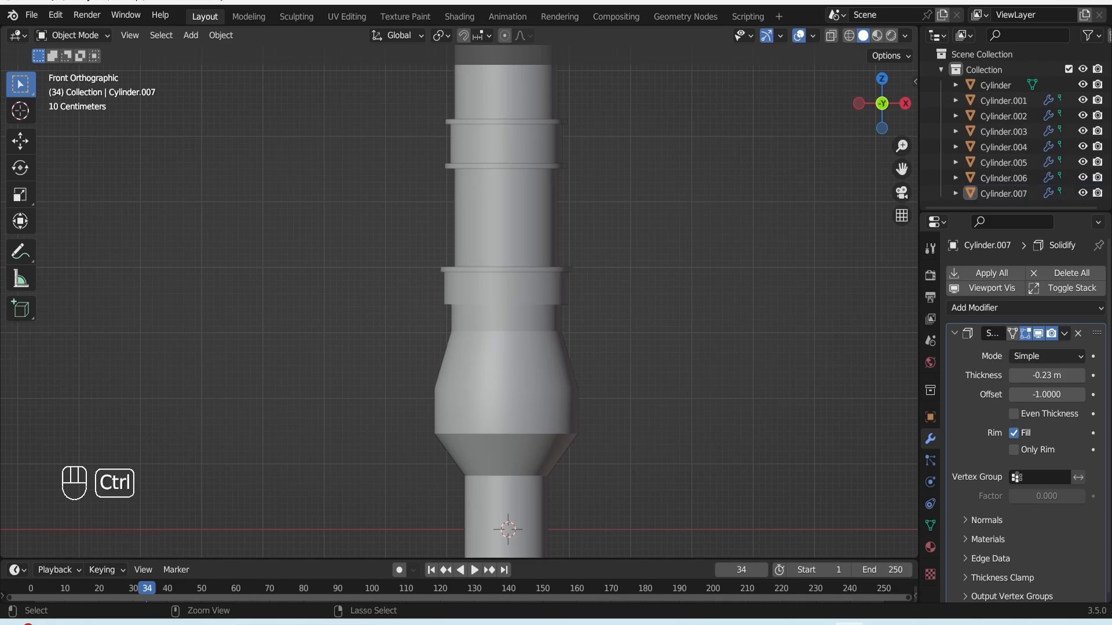
{"action": "key", "text": "ctrl+s"}
- Duplicate the collar's top ring about 0.53 m down onto the collar's lower edge and save the file
{"action": "left_click_drag", "start_coordinate": [695, 324], "coordinate": [741, 292], "text": "alt"}
{"action": "key", "text": "ctrl+s"}
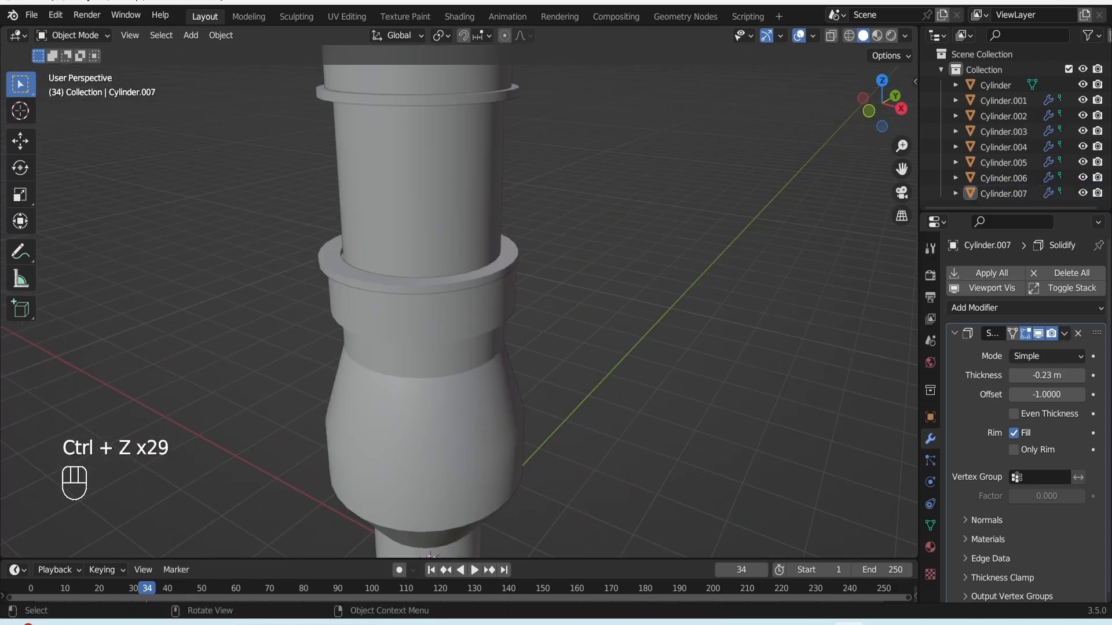
{"action": "mouse_move", "coordinate": [432, 557]}
{"action": "left_mouse_down", "text": "alt"}
{"action": "mouse_move", "coordinate": [434, 509]}
{"action": "mouse_move", "coordinate": [446, 573]}
{"action": "left_mouse_up", "text": "alt"}
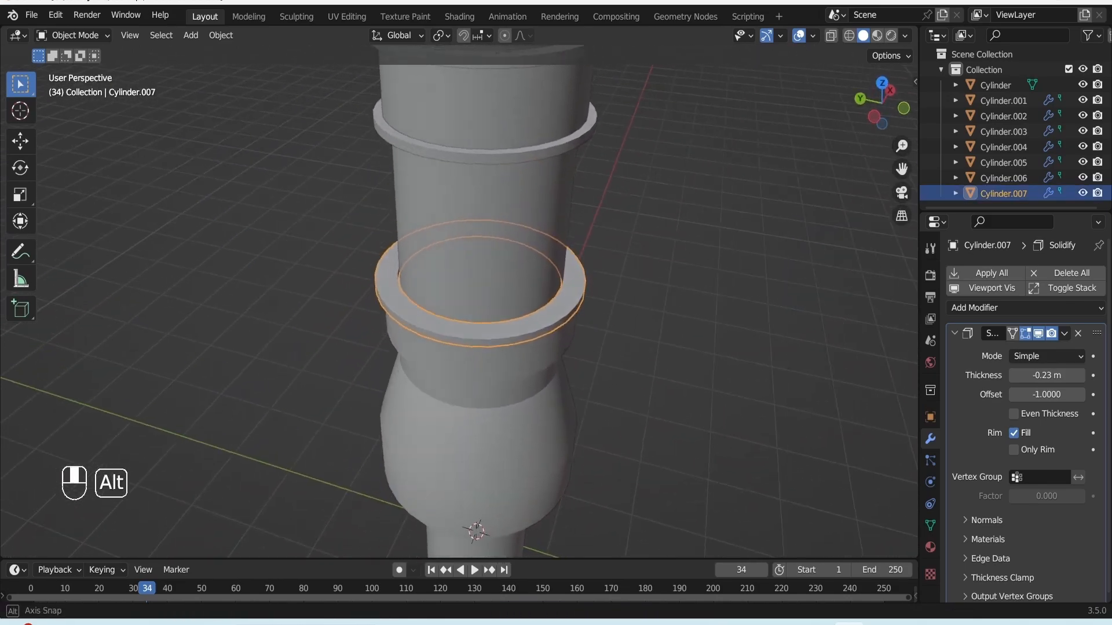
{"action": "key", "text": "KP_1"}
{"action": "key", "text": "ctrl+s"}
{"action": "key", "text": "shift+d"}
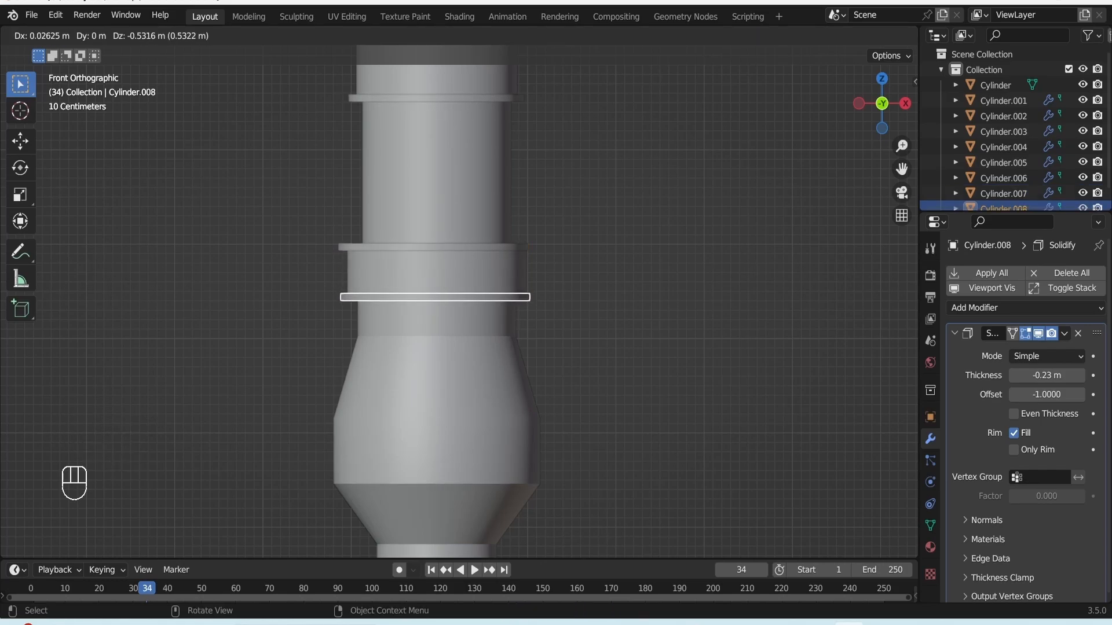
{"action": "left_click", "coordinate": [603, 313]}
{"action": "left_click", "coordinate": [625, 312]}
{"action": "key", "text": "ctrl+s"}
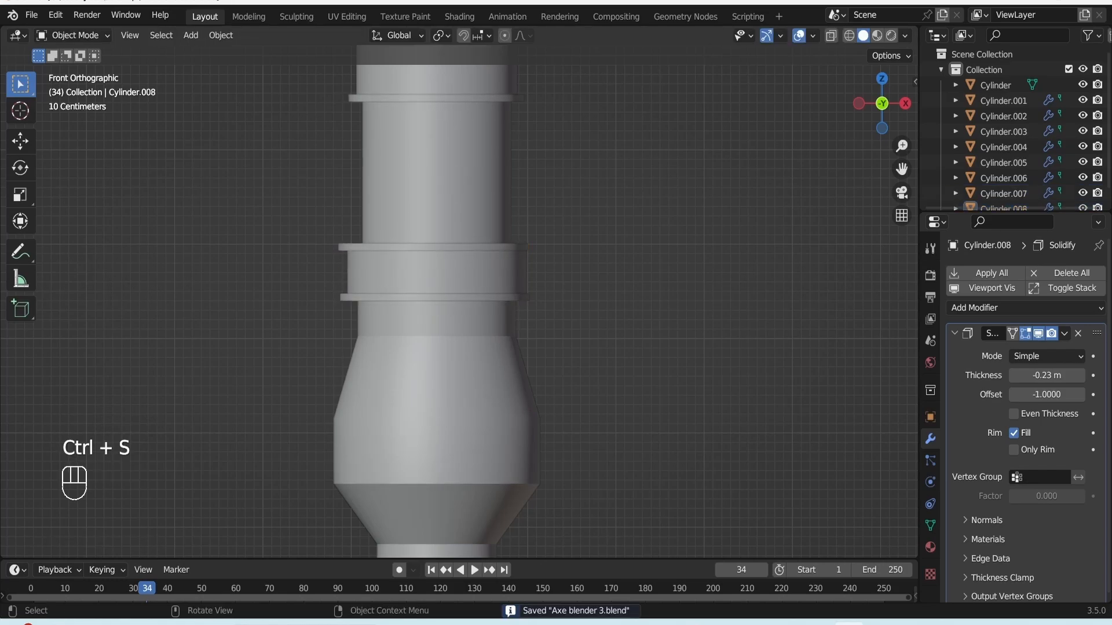
- Bevel the edge loop where the handle's bulge begins by about 0.067 m on the main handle mesh
{"action": "scroll", "coordinate": [626, 313], "scroll_direction": "down", "scroll_amount": 6}
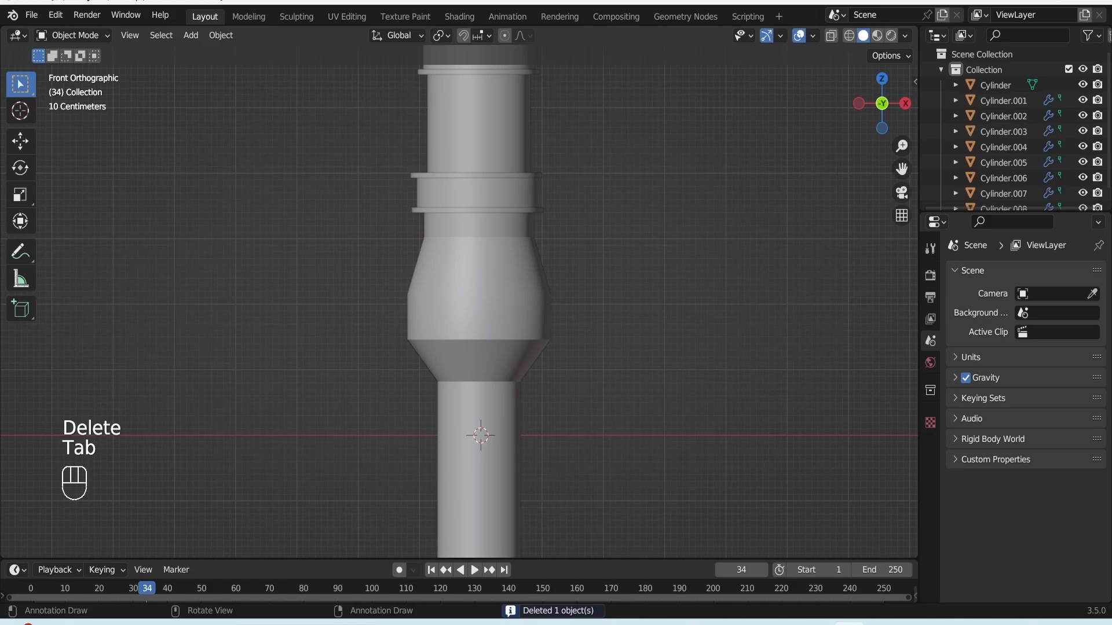
{"action": "left_click", "coordinate": [479, 312]}
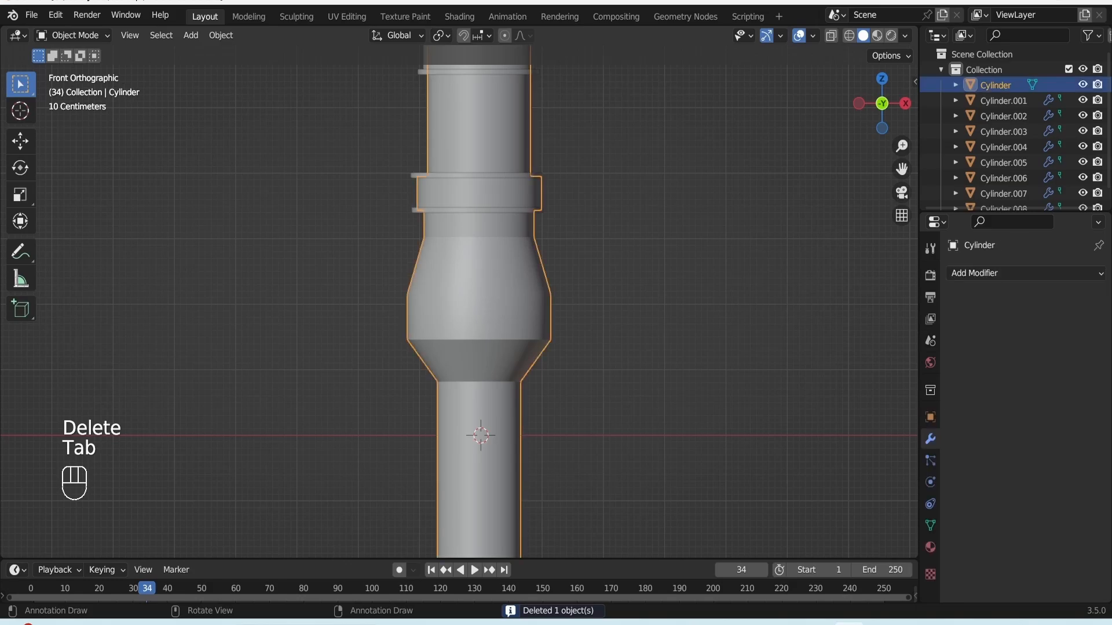
{"action": "key", "text": "Tab"}
{"action": "left_click_drag", "start_coordinate": [416, 226], "coordinate": [550, 258]}
{"action": "key", "text": "ctrl+b"}
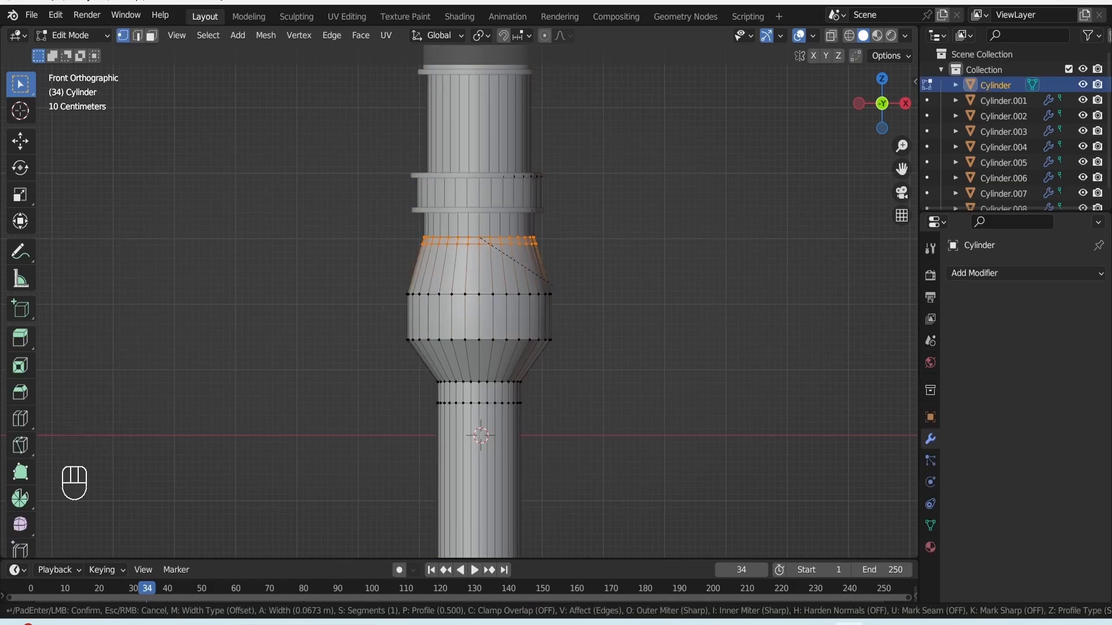
{"action": "left_click", "coordinate": [553, 282]}
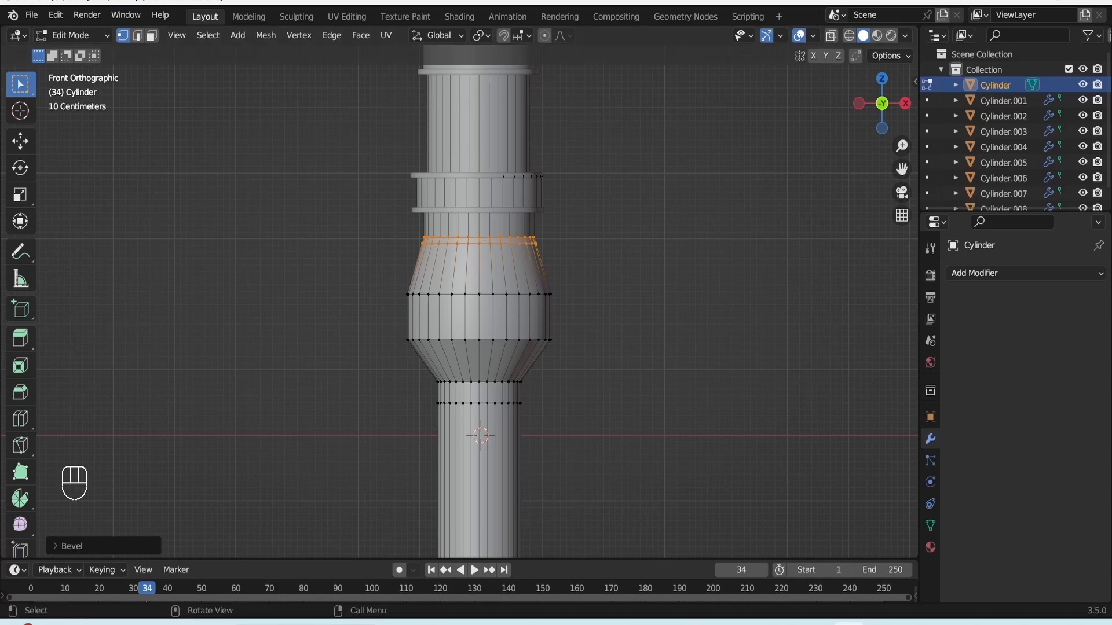
- Using X-ray, duplicate the narrow beveled face strip above the bulge in place, separate it into its own object, and return to Object Mode
{"action": "left_click", "coordinate": [151, 35]}
{"action": "left_click_drag", "start_coordinate": [410, 225], "coordinate": [540, 247]}
{"action": "key", "text": "alt+a"}
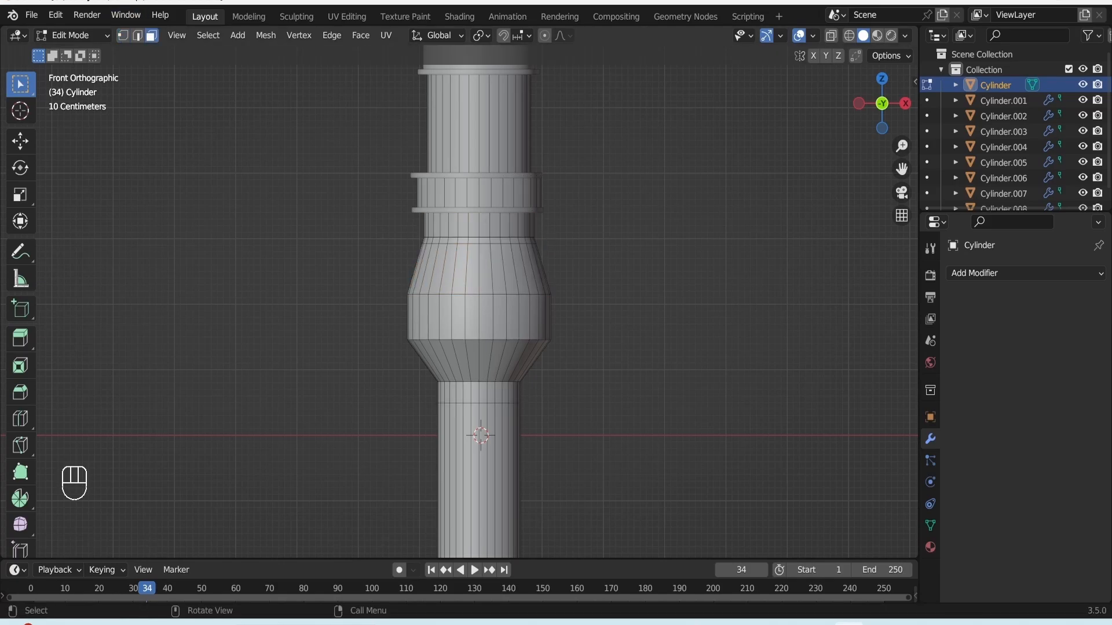
{"action": "key", "text": "alt+z"}
{"action": "left_click_drag", "start_coordinate": [409, 235], "coordinate": [546, 255]}
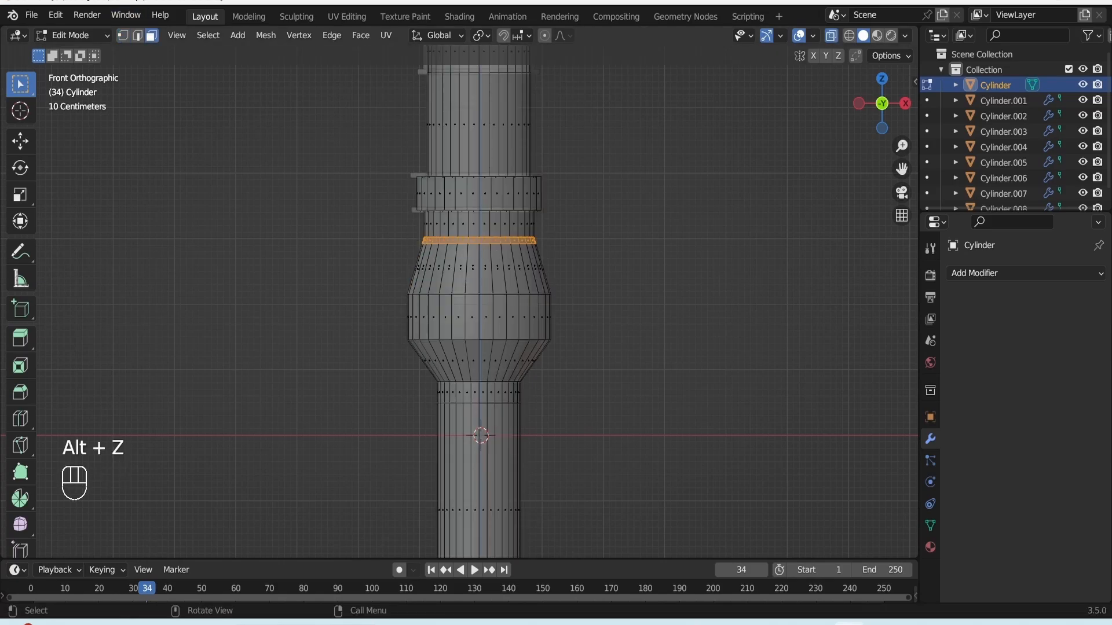
{"action": "key", "text": "shift+d"}
{"action": "right_click", "coordinate": [546, 262]}
{"action": "key", "text": "p"}
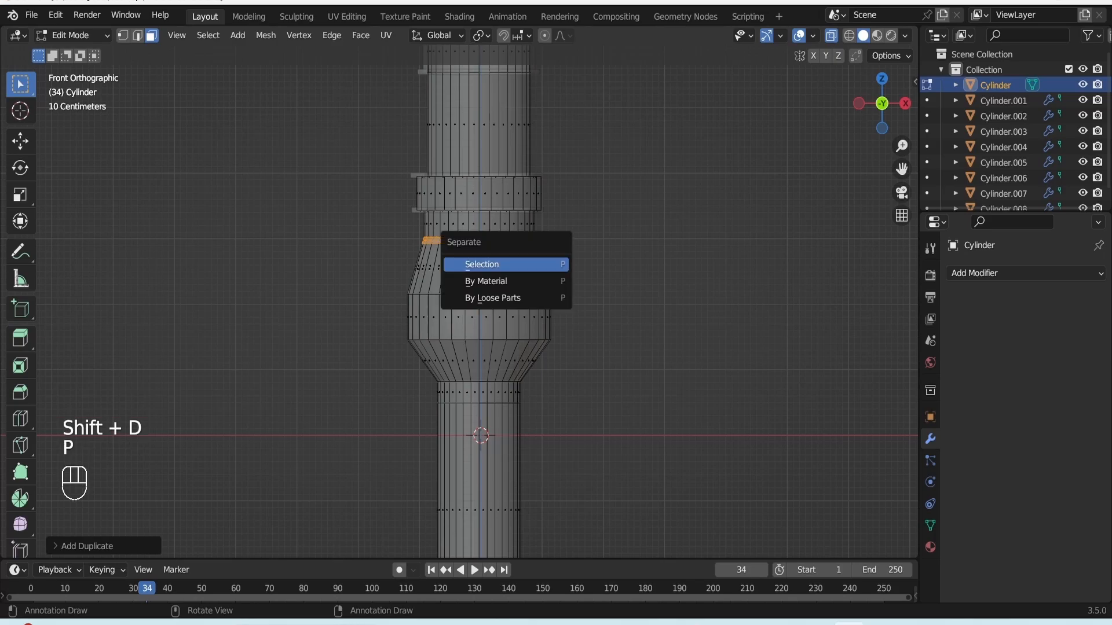
{"action": "left_click", "coordinate": [546, 264]}
{"action": "key", "text": "Tab"}
- Select the separated strip above the bulge and add a Solidify modifier to it
{"action": "left_click", "coordinate": [534, 241]}
{"action": "left_click", "coordinate": [534, 241]}
{"action": "left_click", "coordinate": [534, 240]}
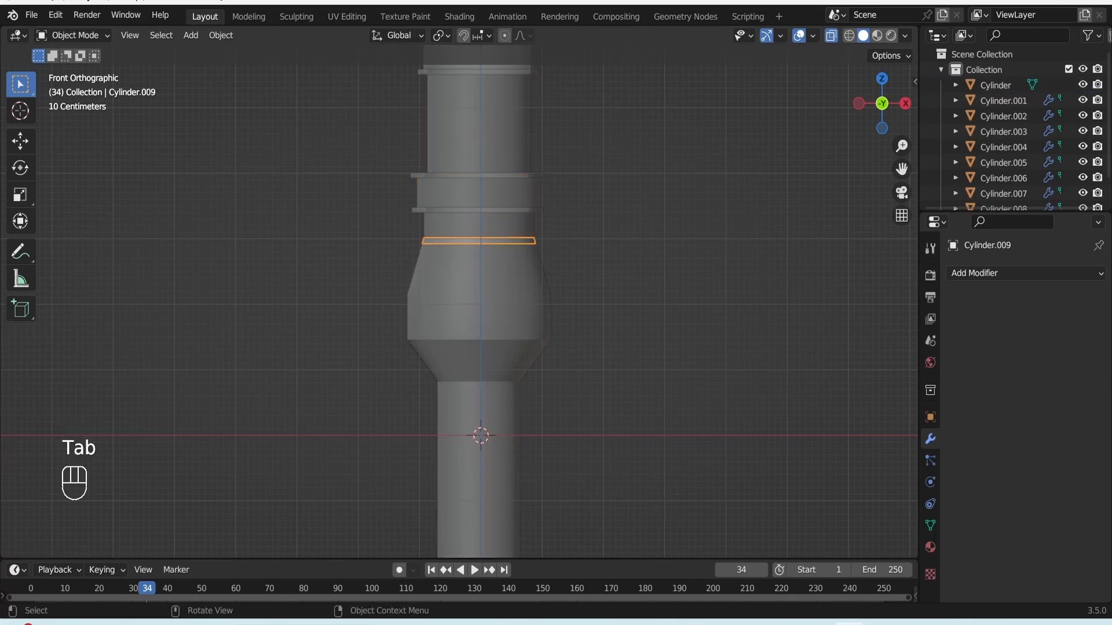
{"action": "middle_click_drag", "start_coordinate": [534, 241], "coordinate": [522, 282]}
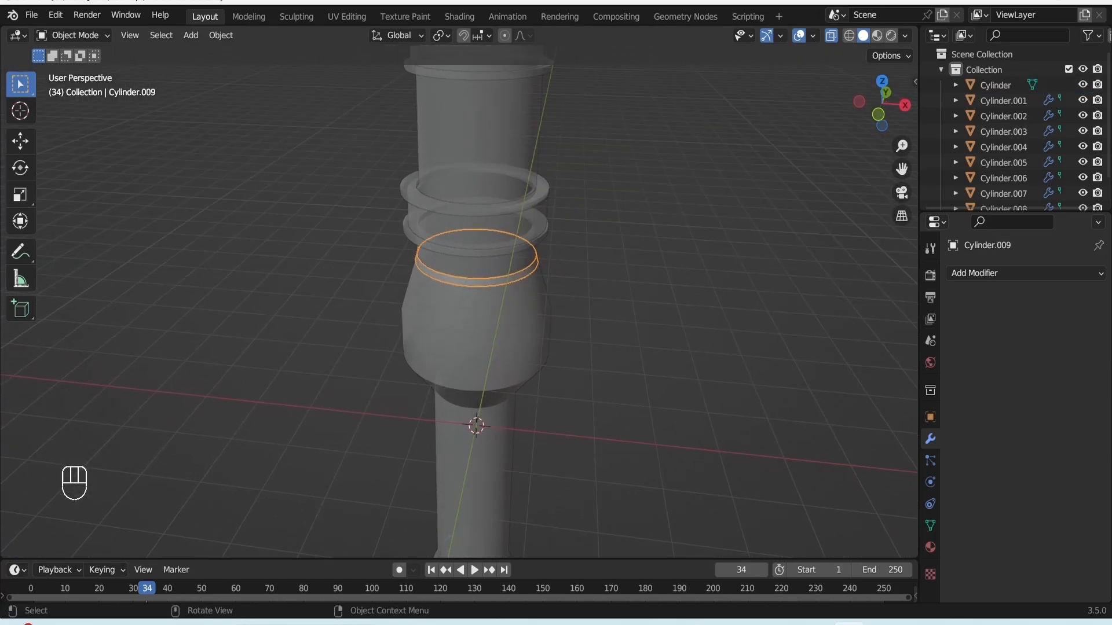
{"action": "left_click", "coordinate": [1025, 273]}
{"action": "left_click", "coordinate": [811, 534]}
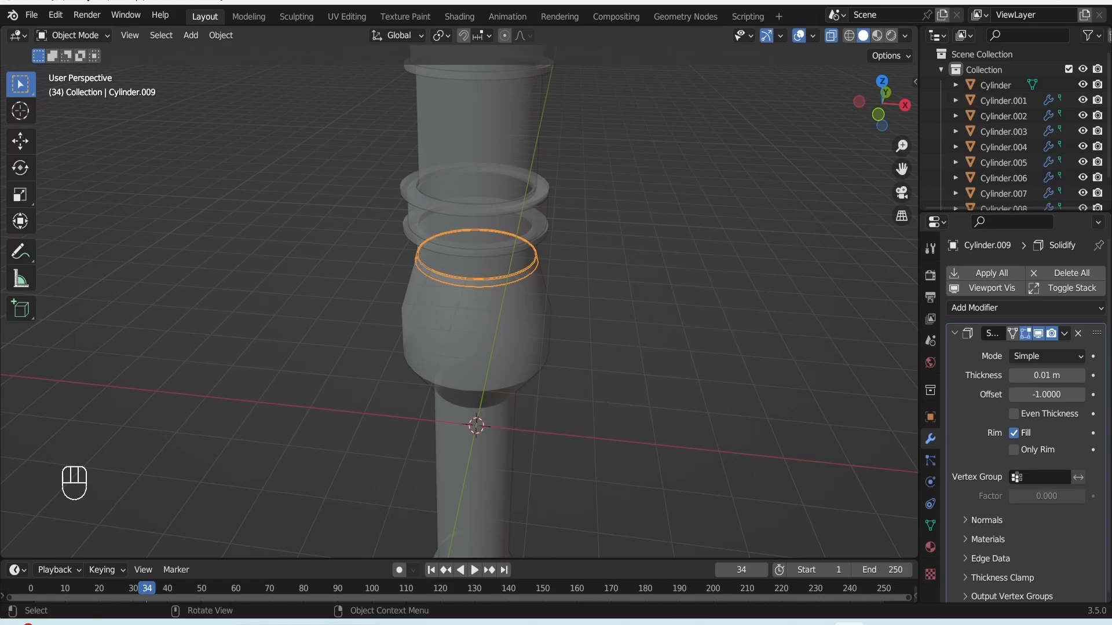
- Try a Solidify thickness of -0.04 m on the strip and check it in front view
{"action": "scroll", "coordinate": [459, 301], "scroll_direction": "up", "scroll_amount": 5}
{"action": "left_click_drag", "start_coordinate": [901, 170], "coordinate": [871, 284]}
{"action": "left_click", "coordinate": [1047, 375]}
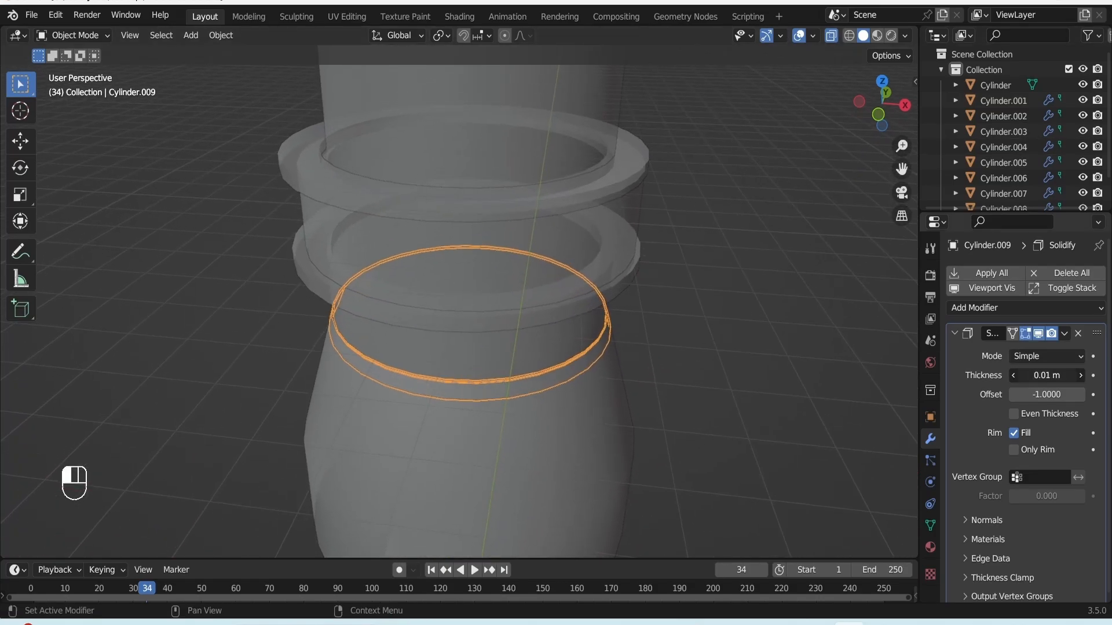
{"action": "left_click_drag", "start_coordinate": [1046, 375], "coordinate": [1016, 376]}
{"action": "left_click", "coordinate": [718, 353]}
{"action": "left_click", "coordinate": [603, 353]}
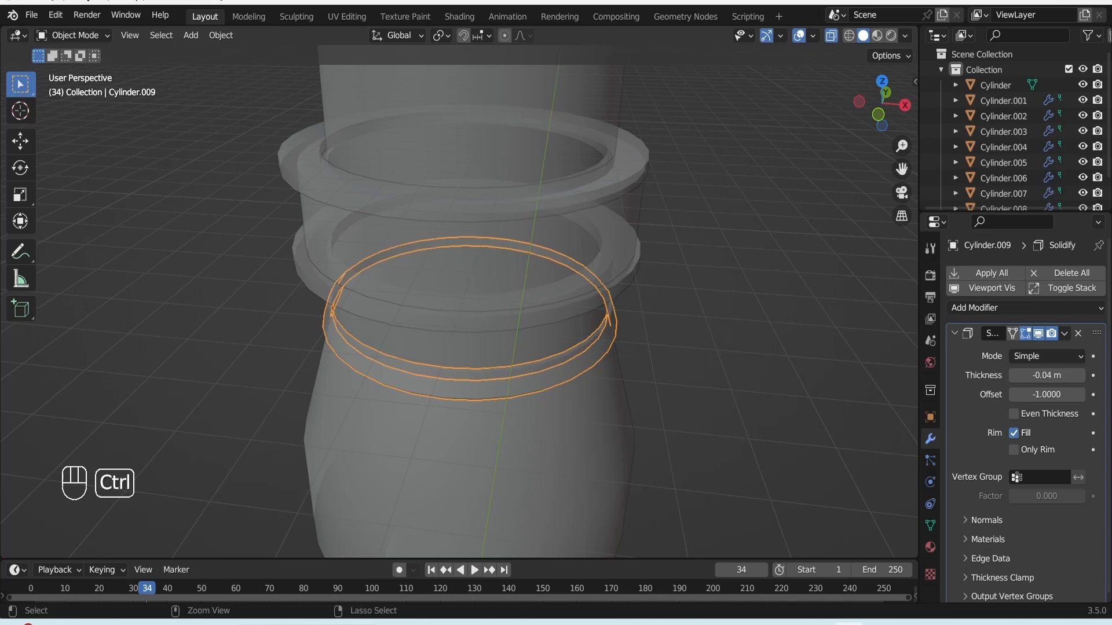
{"action": "key", "text": "ctrl+d"}
{"action": "key", "text": "KP_1"}
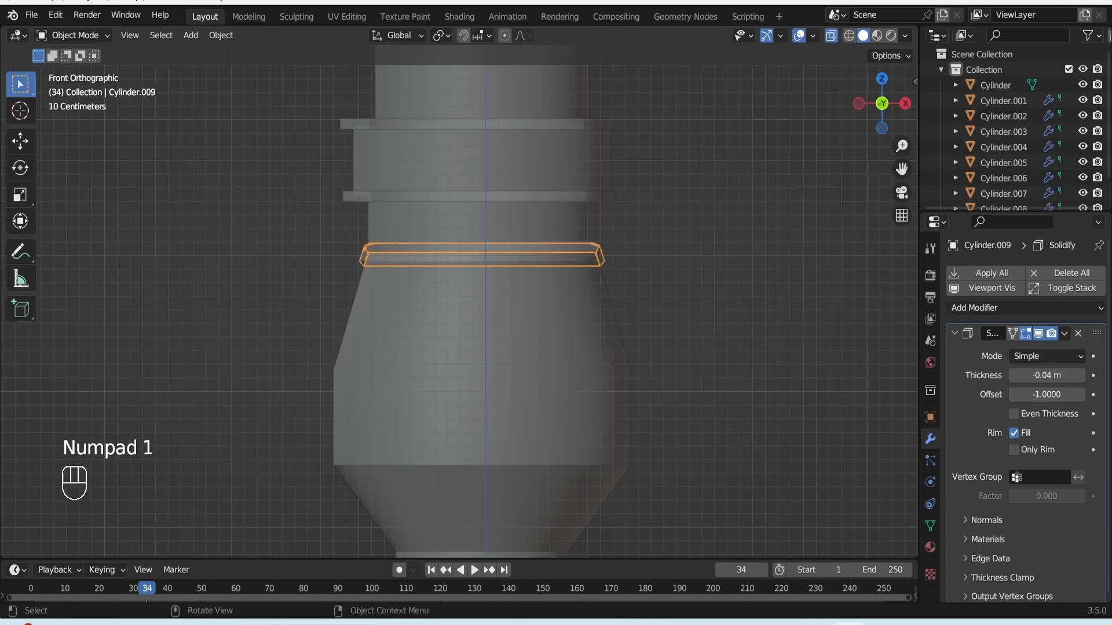
- Undo the last thickness change on the strip above the bulge
{"action": "key", "text": "ctrl+z"}
{"action": "key", "text": "ctrl+z"}
{"action": "key", "text": "ctrl+z"}
{"action": "key", "text": "ctrl+z"}
{"action": "key", "text": "ctrl+z"}
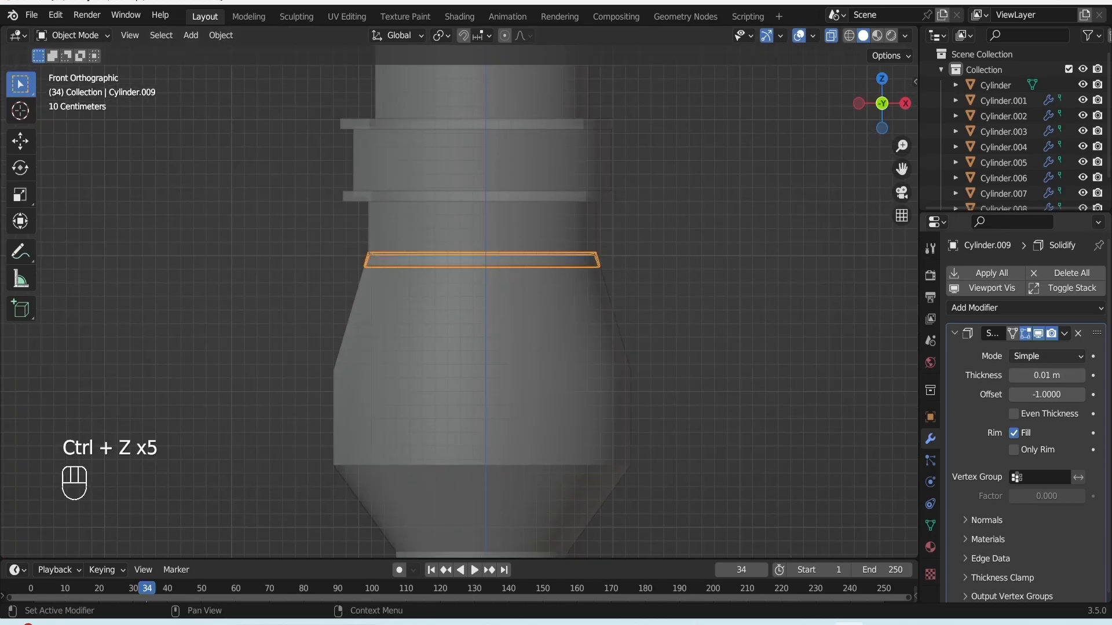
- Set the strip's Solidify thickness to -0.02 m, turn off X-ray, and save the file
{"action": "left_click_drag", "start_coordinate": [1046, 375], "coordinate": [1027, 375]}
{"action": "left_click", "coordinate": [718, 353]}
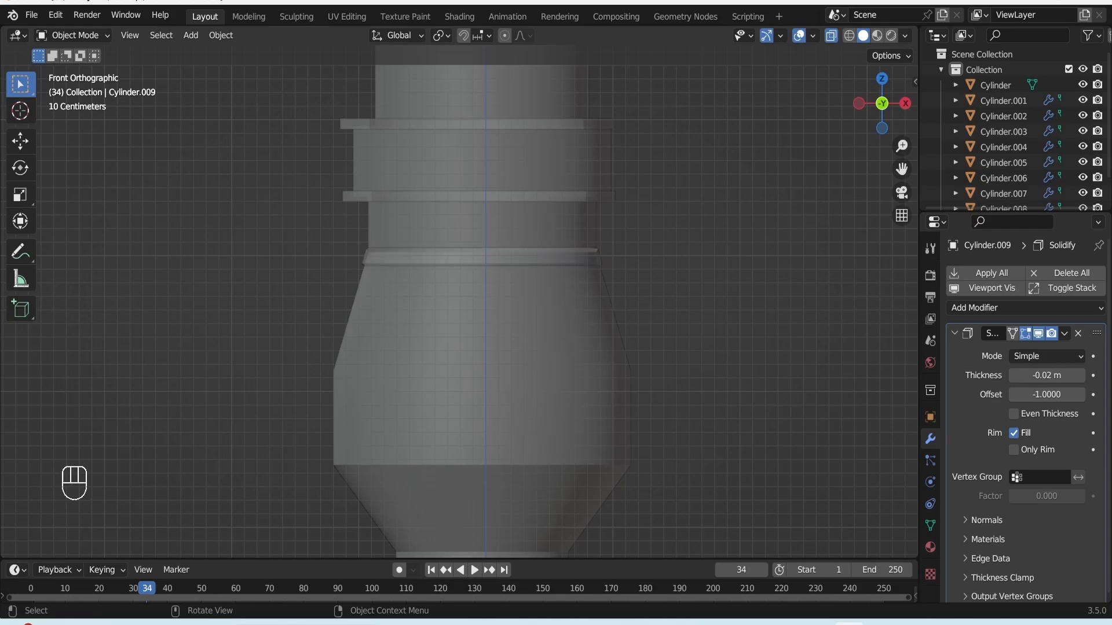
{"action": "scroll", "coordinate": [458, 301], "scroll_direction": "down", "scroll_amount": 3}
{"action": "key", "text": "ctrl+s"}
{"action": "key", "text": "alt+z"}
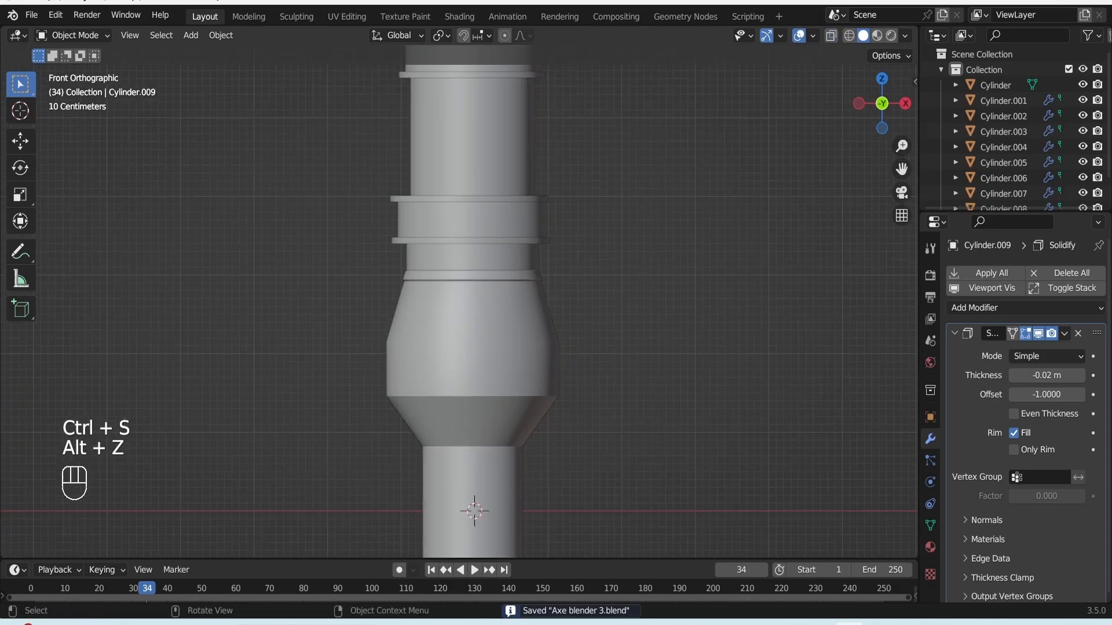
{"action": "scroll", "coordinate": [457, 301], "scroll_direction": "down", "scroll_amount": 3}
{"action": "key", "text": "ctrl+s"}
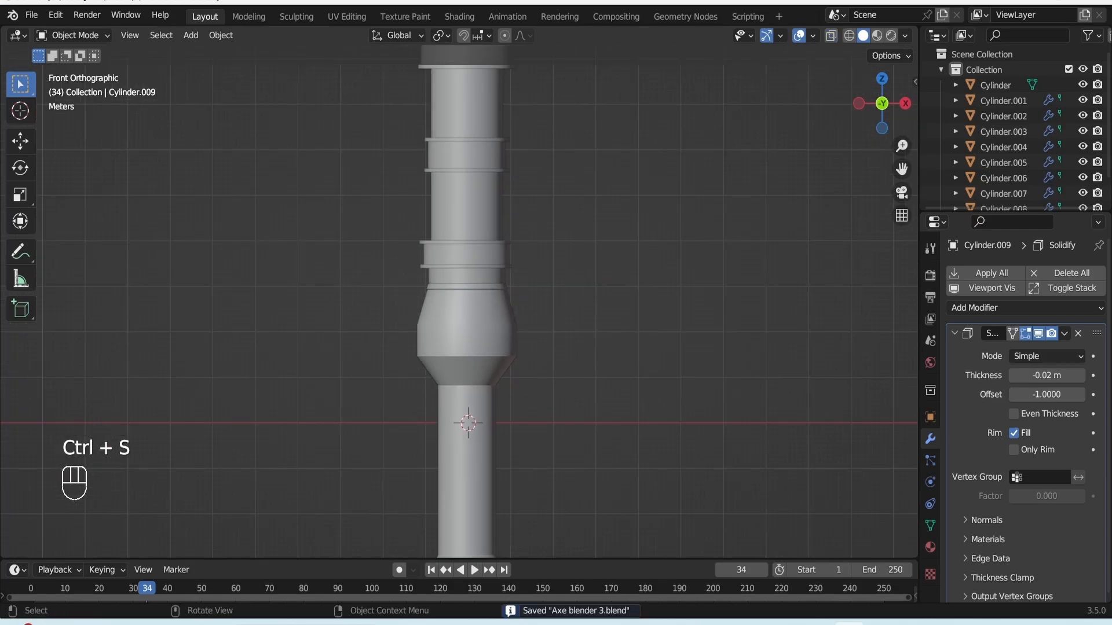
- Bevel the handle's edge loop where the upper bulge's lower taper meets the shaft, with a width of about 0.024 m
{"action": "left_click_drag", "start_coordinate": [902, 169], "coordinate": [909, 100]}
{"action": "key", "text": "ctrl+s"}
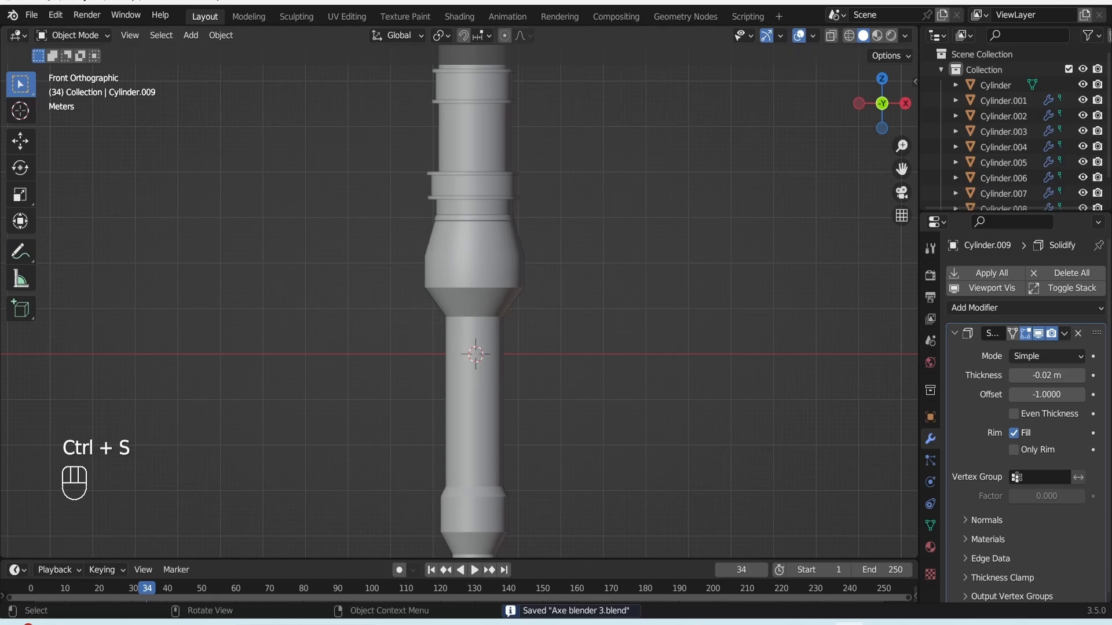
{"action": "left_click", "coordinate": [475, 393]}
{"action": "scroll", "coordinate": [459, 301], "scroll_direction": "down", "scroll_amount": 2}
{"action": "scroll", "coordinate": [458, 301], "scroll_direction": "up", "scroll_amount": 7}
{"action": "left_click_drag", "start_coordinate": [901, 169], "coordinate": [872, 100]}
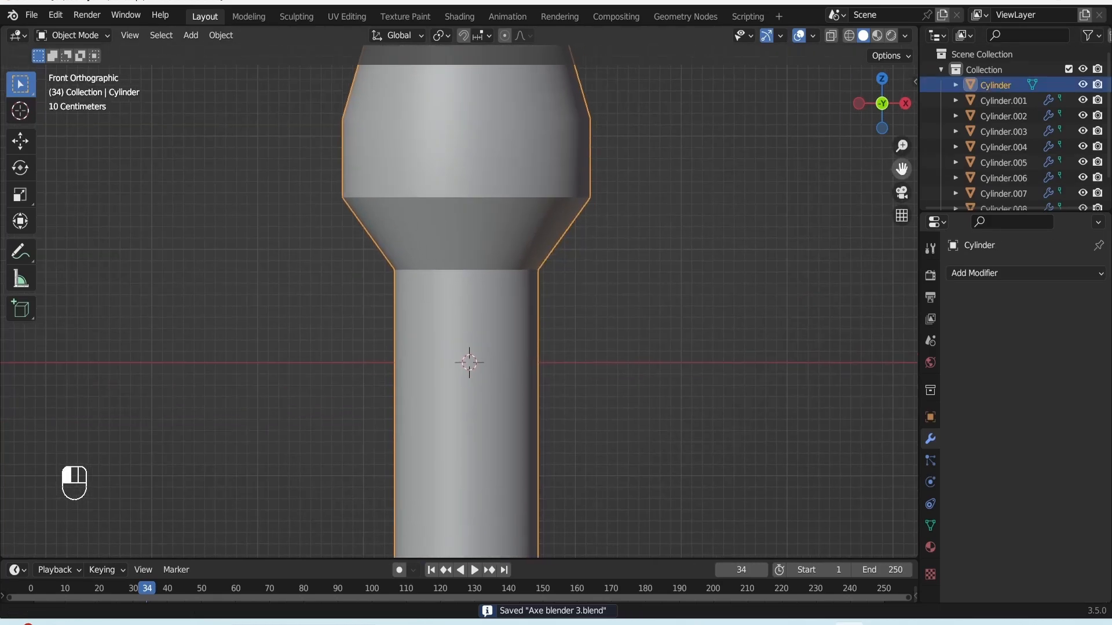
{"action": "key", "text": "Tab"}
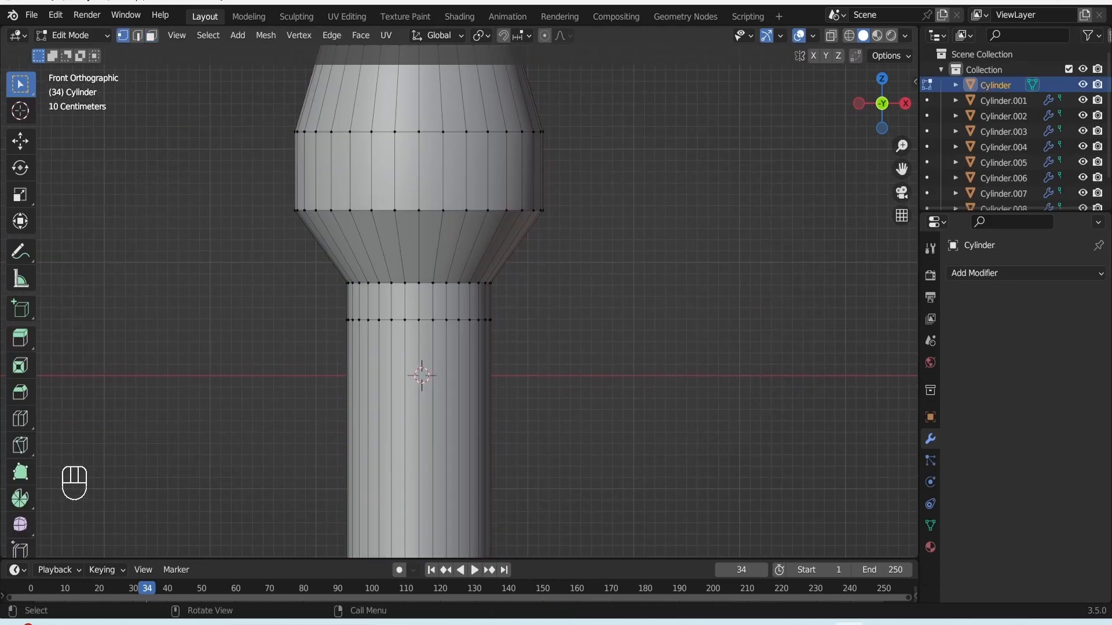
{"action": "left_click_drag", "start_coordinate": [318, 266], "coordinate": [337, 297]}
{"action": "key", "text": "alt+z"}
{"action": "left_click_drag", "start_coordinate": [298, 264], "coordinate": [505, 297]}
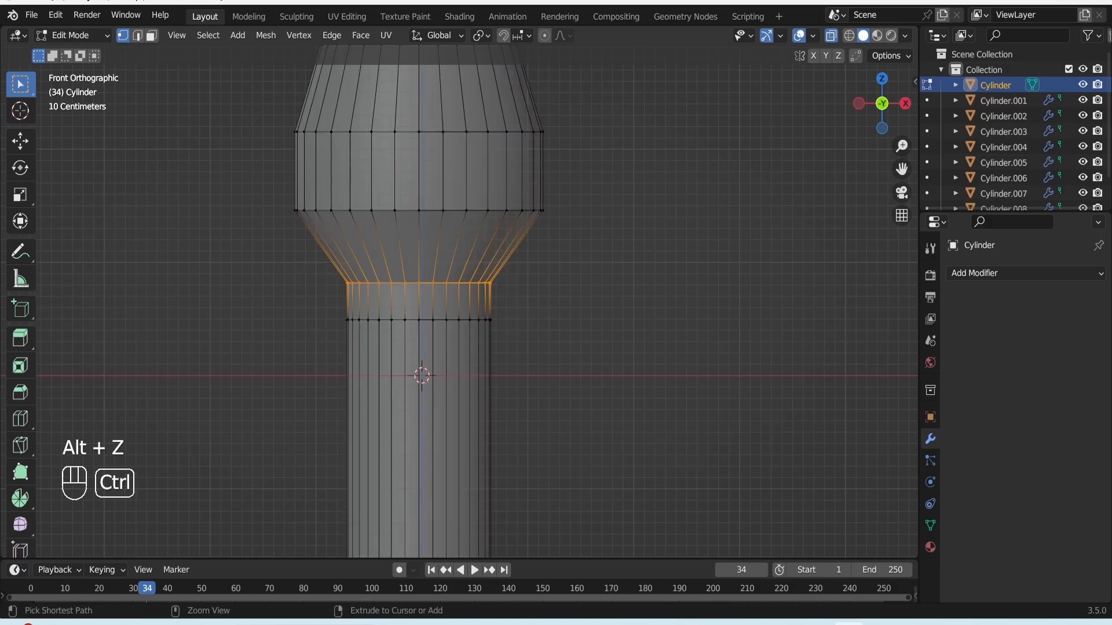
{"action": "key", "text": "ctrl+b"}
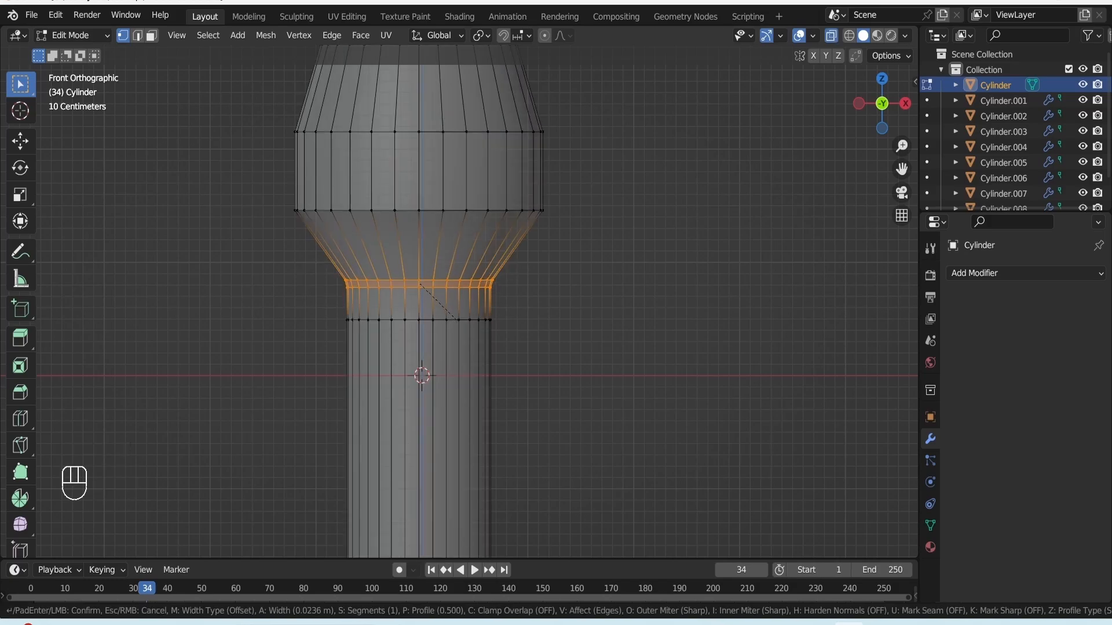
{"action": "left_click", "coordinate": [456, 320]}
- Duplicate the narrow beveled band in place and separate it from the handle into its own object
{"action": "key", "text": "shift+d"}
{"action": "right_click", "coordinate": [438, 325]}
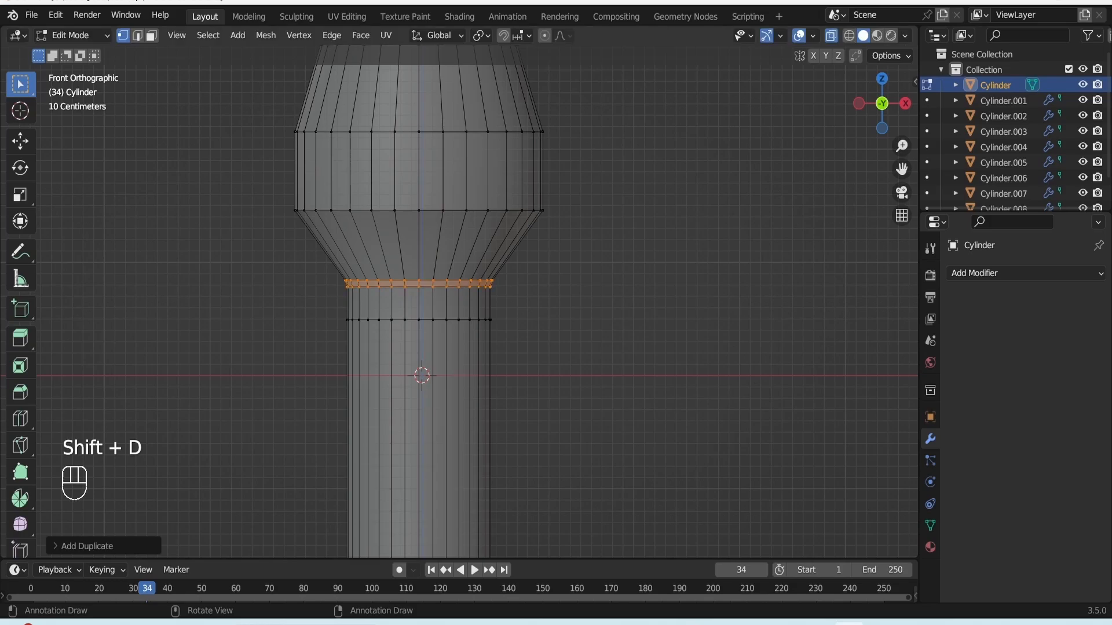
{"action": "key", "text": "p"}
{"action": "left_click", "coordinate": [429, 325]}
{"action": "key", "text": "Tab"}
- Select the separated thin ring under the upper bulge and add a Solidify modifier to it
{"action": "left_click", "coordinate": [515, 295]}
{"action": "left_click", "coordinate": [484, 284]}
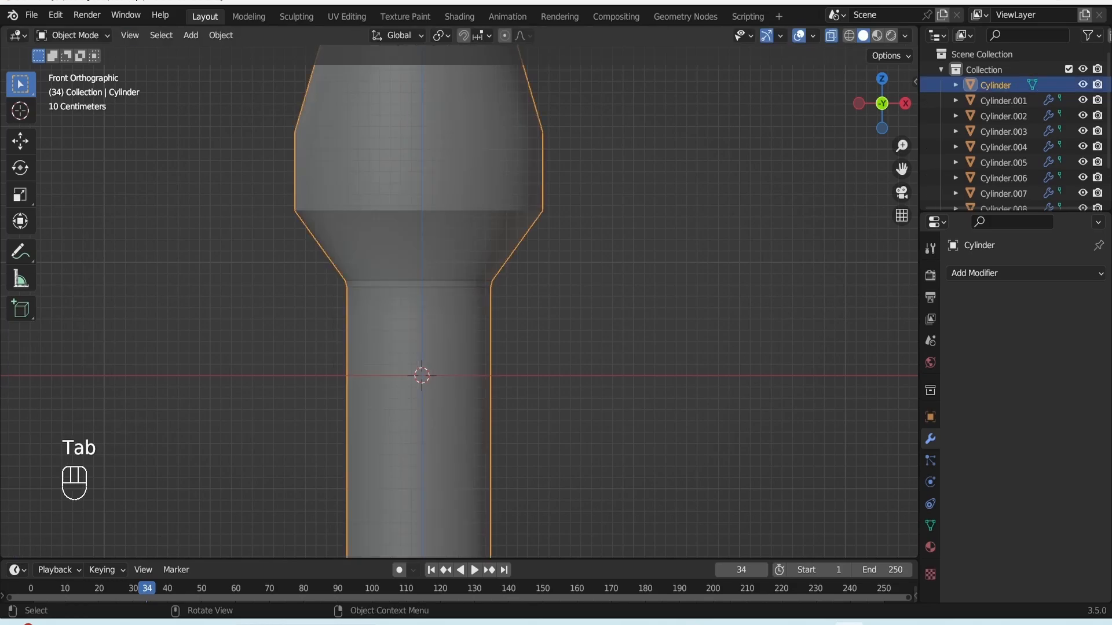
{"action": "left_click", "coordinate": [484, 284]}
{"action": "left_click_drag", "start_coordinate": [484, 284], "coordinate": [480, 311], "text": "alt"}
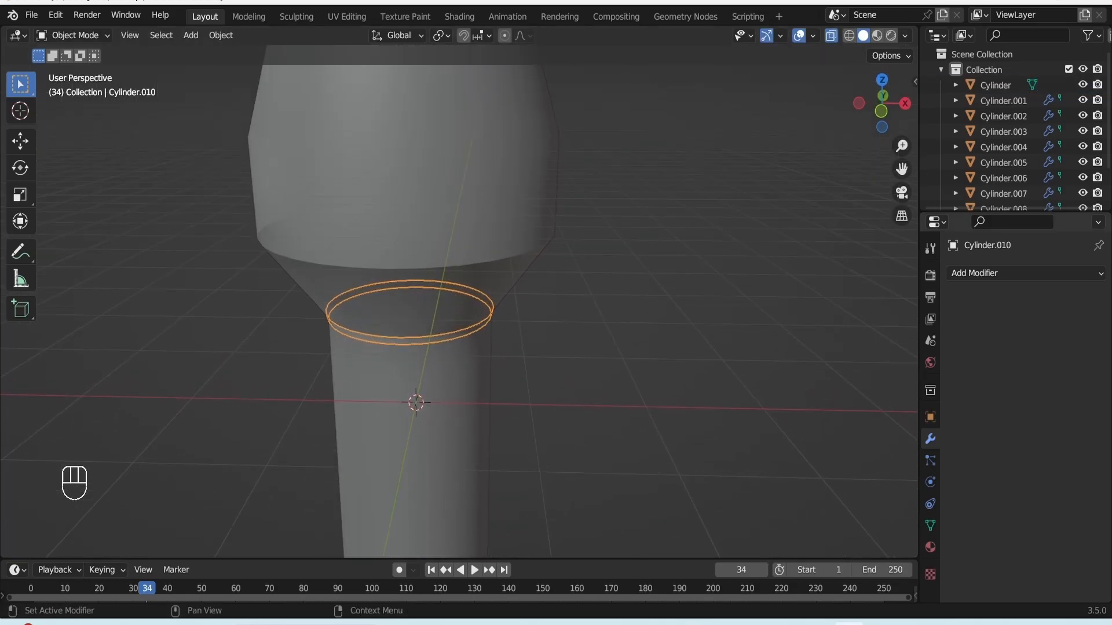
{"action": "left_click", "coordinate": [984, 273]}
{"action": "left_click", "coordinate": [811, 534]}
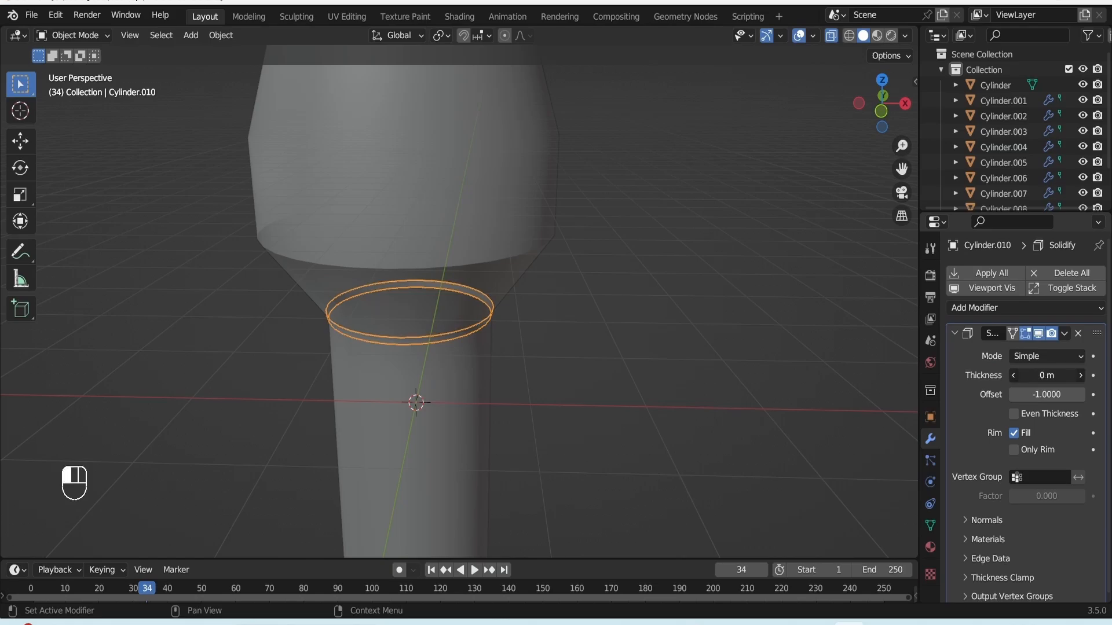
- Set the thin ring's Solidify thickness to -0.05 m, turn off X-ray in front view, and save the file
{"action": "left_click_drag", "start_coordinate": [1046, 375], "coordinate": [1039, 375]}
{"action": "left_click", "coordinate": [724, 359]}
{"action": "key", "text": "ctrl+s"}
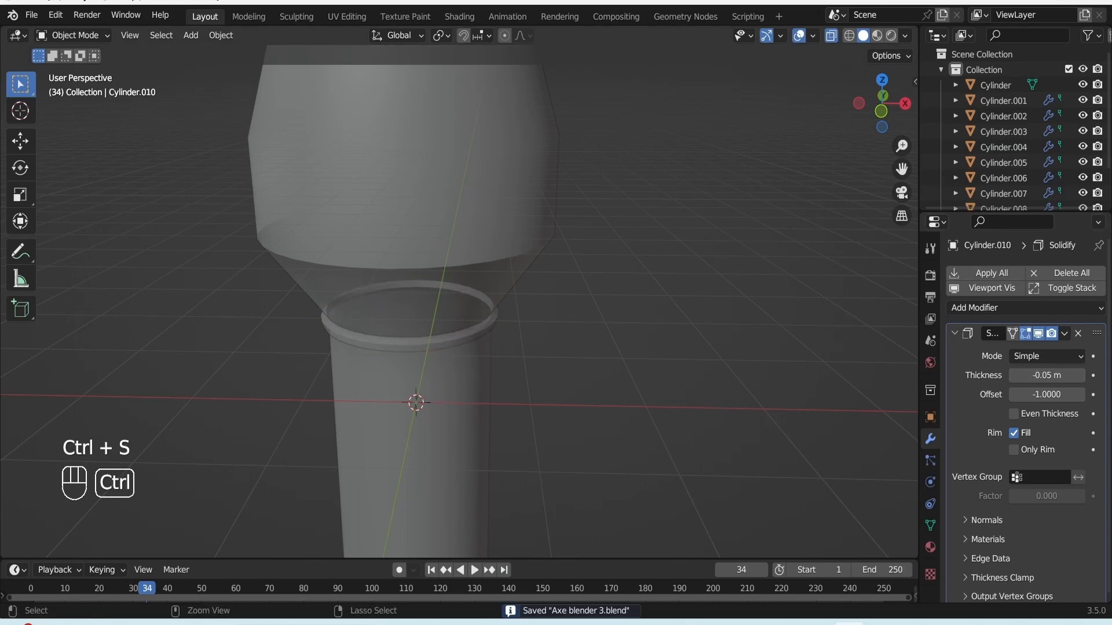
{"action": "key", "text": "KP_1"}
{"action": "key", "text": "alt+z"}
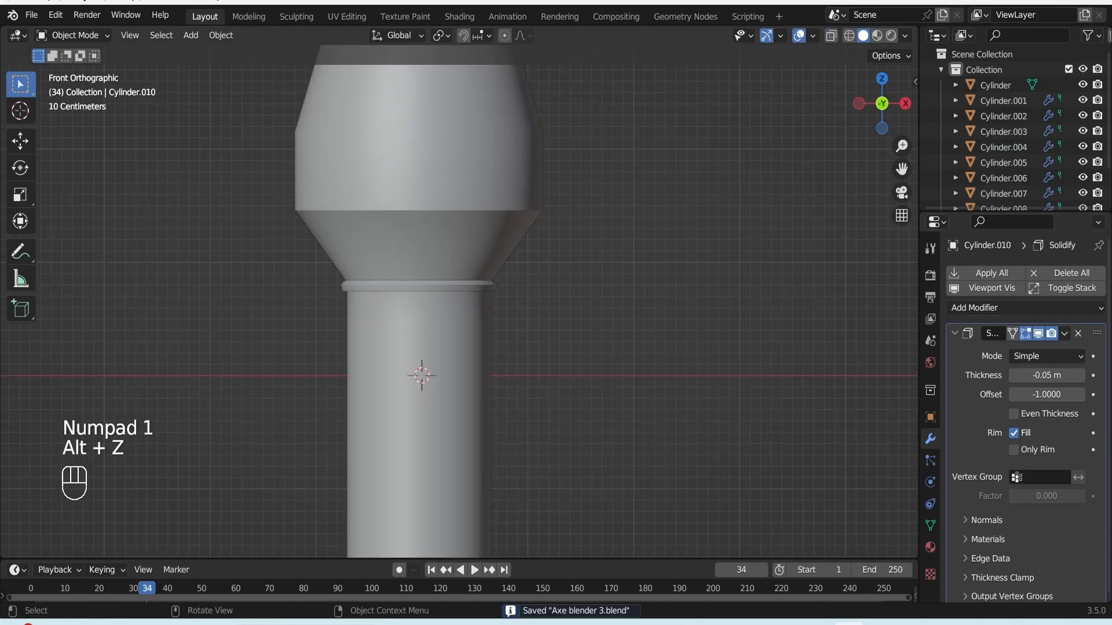
{"action": "key", "text": "ctrl+s"}
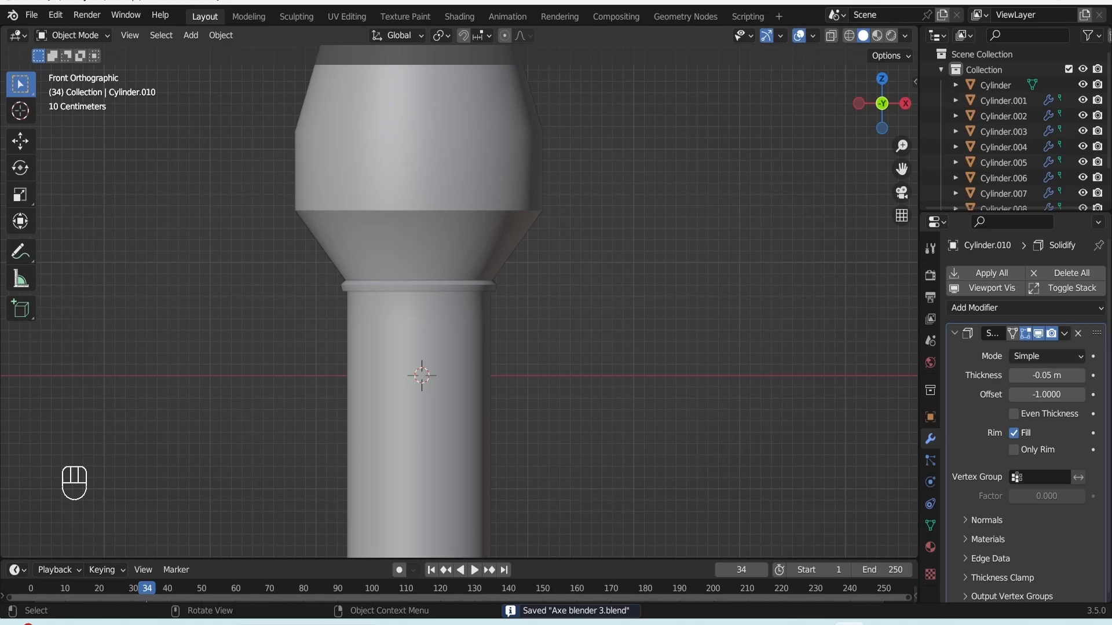
- Duplicate the handle's face band directly below the thin ring in place and separate it into its own object
{"action": "left_click_drag", "start_coordinate": [901, 169], "coordinate": [940, 66]}
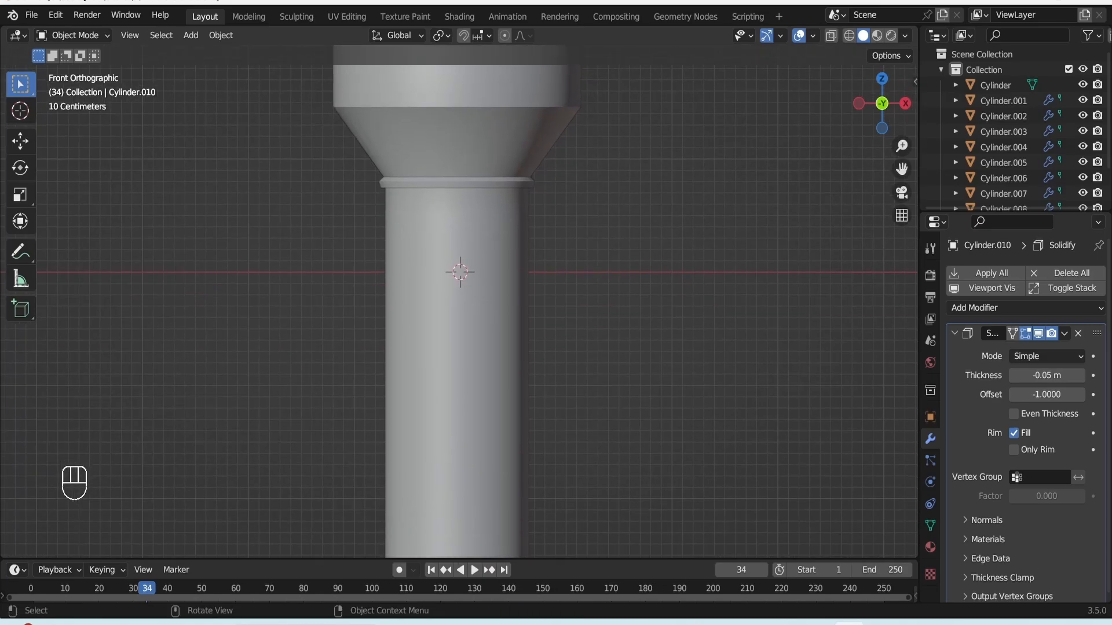
{"action": "scroll", "coordinate": [459, 302], "scroll_direction": "down", "scroll_amount": 3}
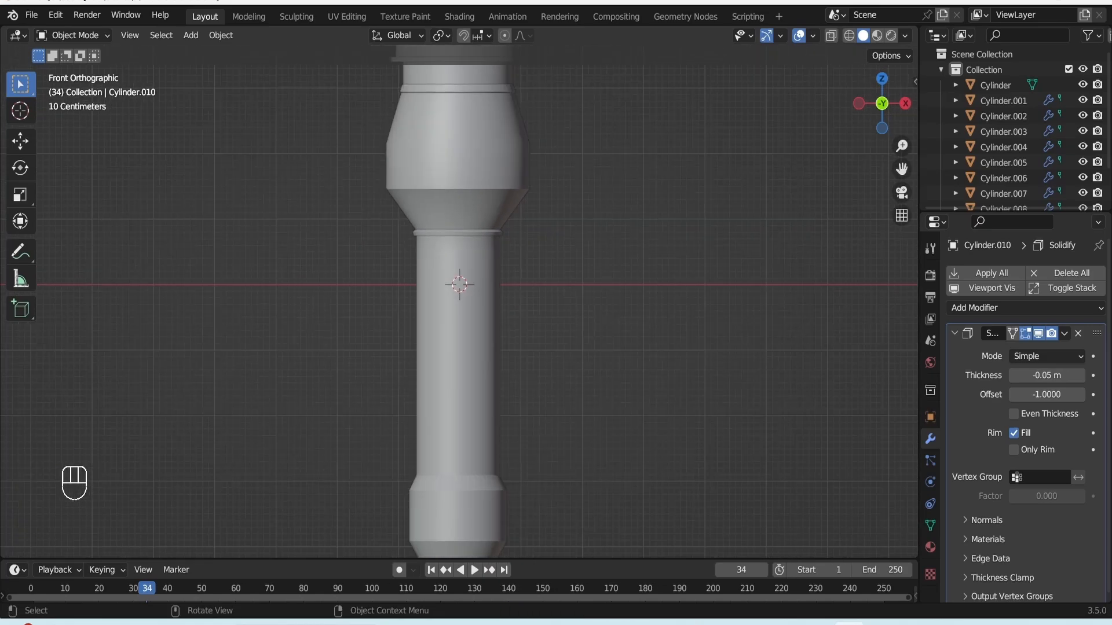
{"action": "left_click", "coordinate": [456, 324]}
{"action": "key", "text": "Tab"}
{"action": "scroll", "coordinate": [460, 302], "scroll_direction": "up", "scroll_amount": 3}
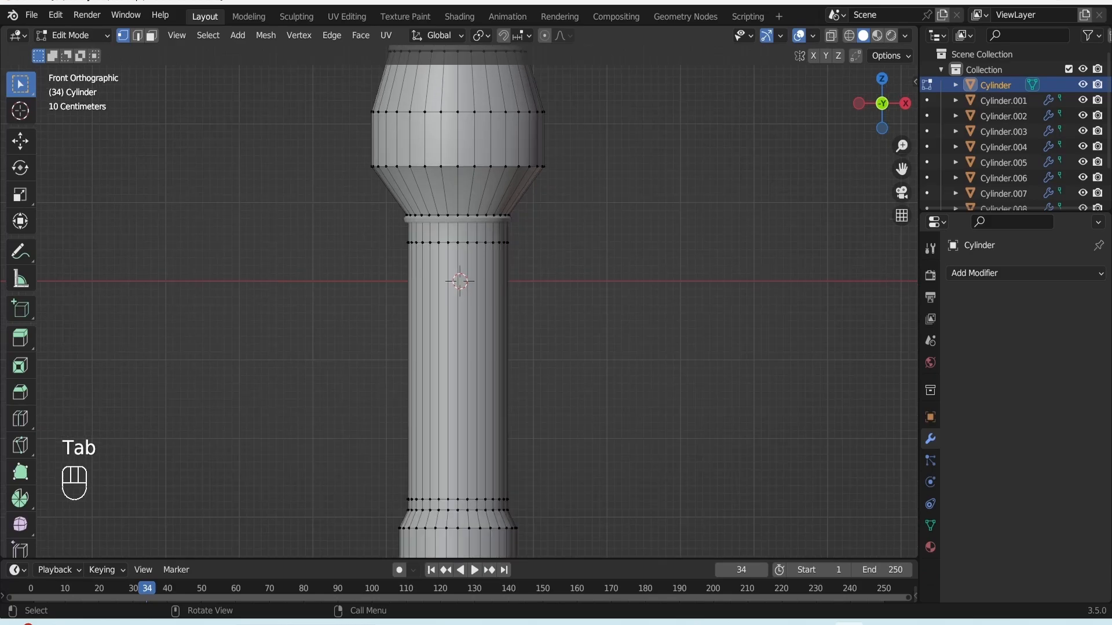
{"action": "key", "text": "alt+z"}
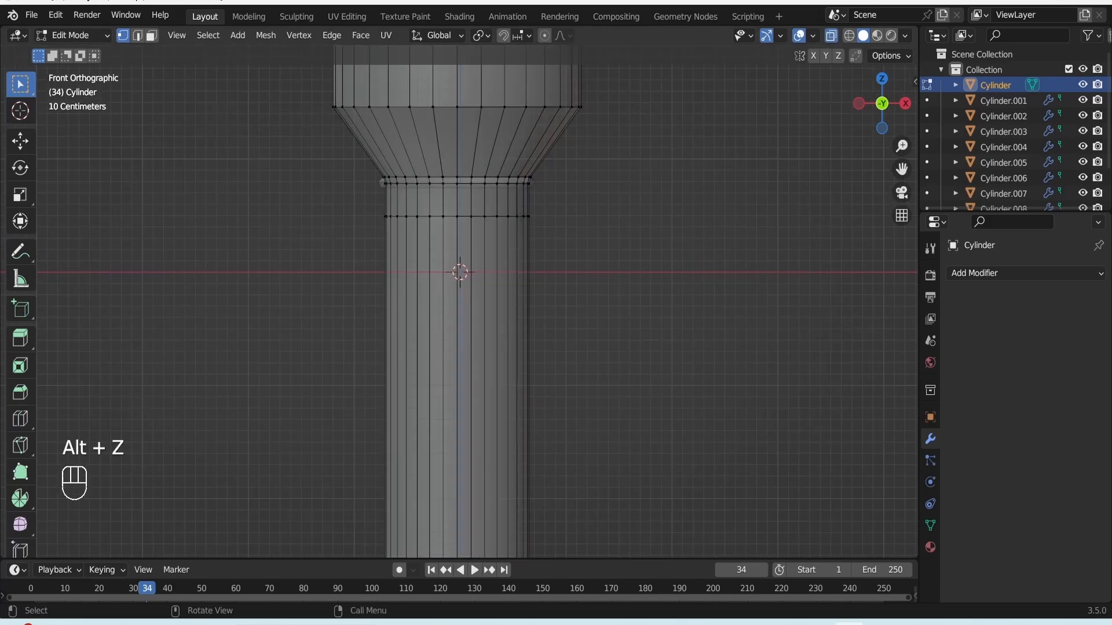
{"action": "left_click_drag", "start_coordinate": [382, 180], "coordinate": [543, 230]}
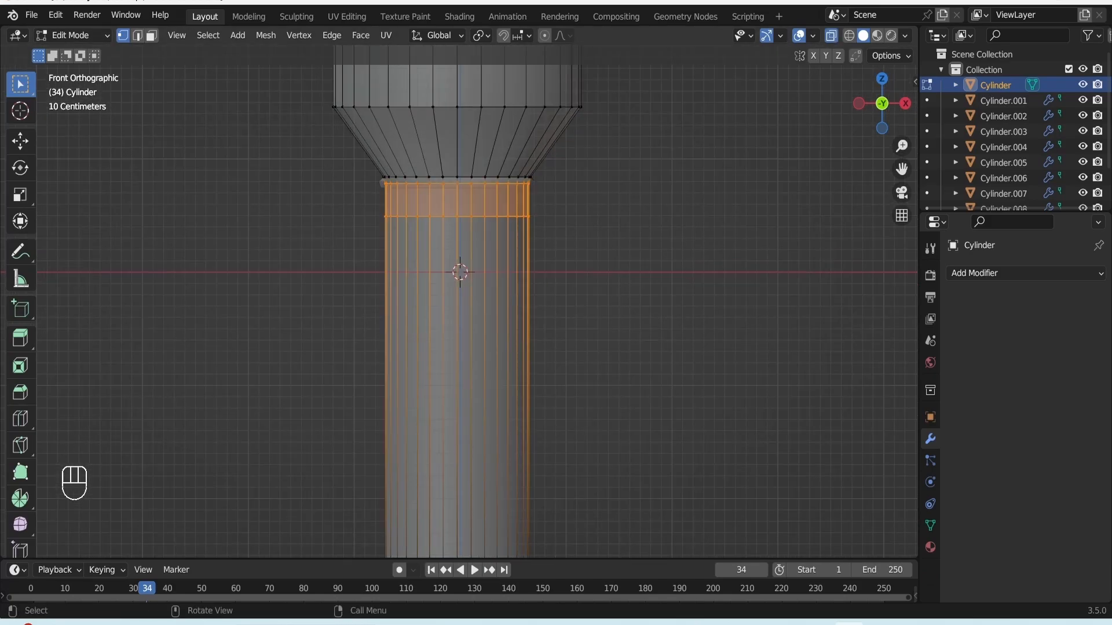
{"action": "key", "text": "shift+d"}
{"action": "key", "text": "p"}
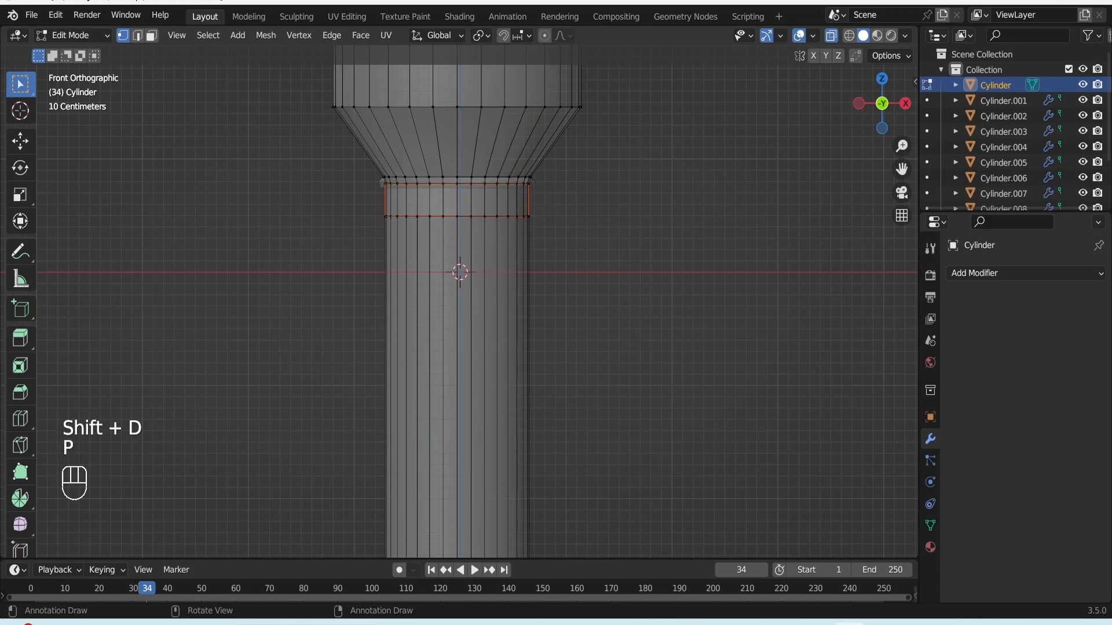
{"action": "key", "text": "Tab"}
- Select the separated collar band below the thin ring and add a Solidify modifier to it
{"action": "left_click", "coordinate": [458, 201]}
{"action": "left_click", "coordinate": [457, 201]}
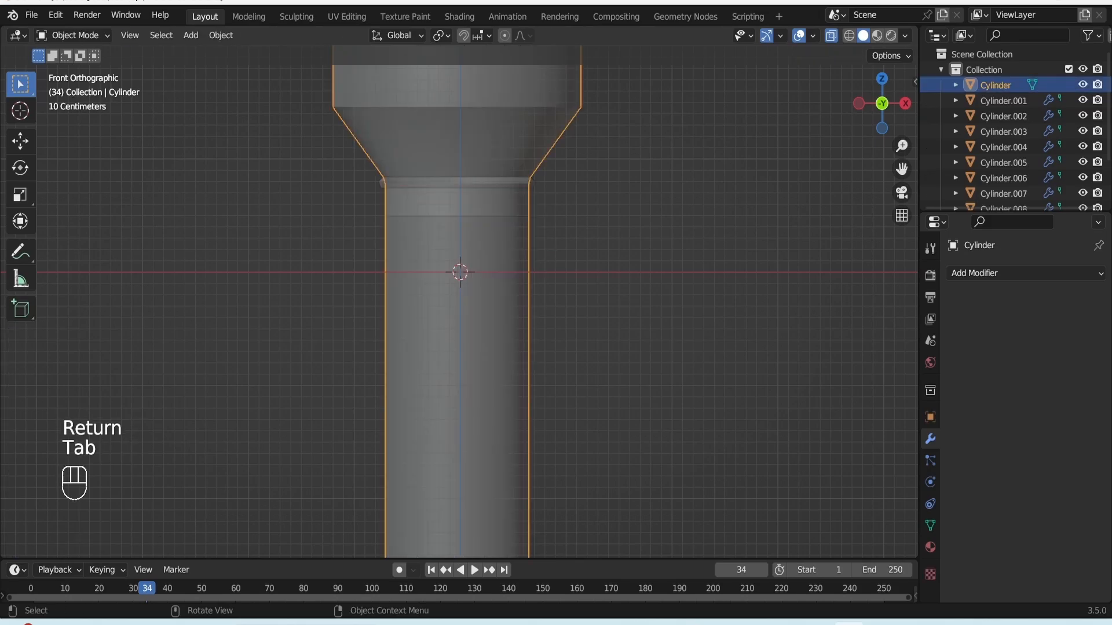
{"action": "left_click", "coordinate": [458, 200]}
{"action": "middle_click_drag", "start_coordinate": [458, 200], "coordinate": [451, 232], "text": "alt"}
{"action": "left_click", "coordinate": [1024, 273]}
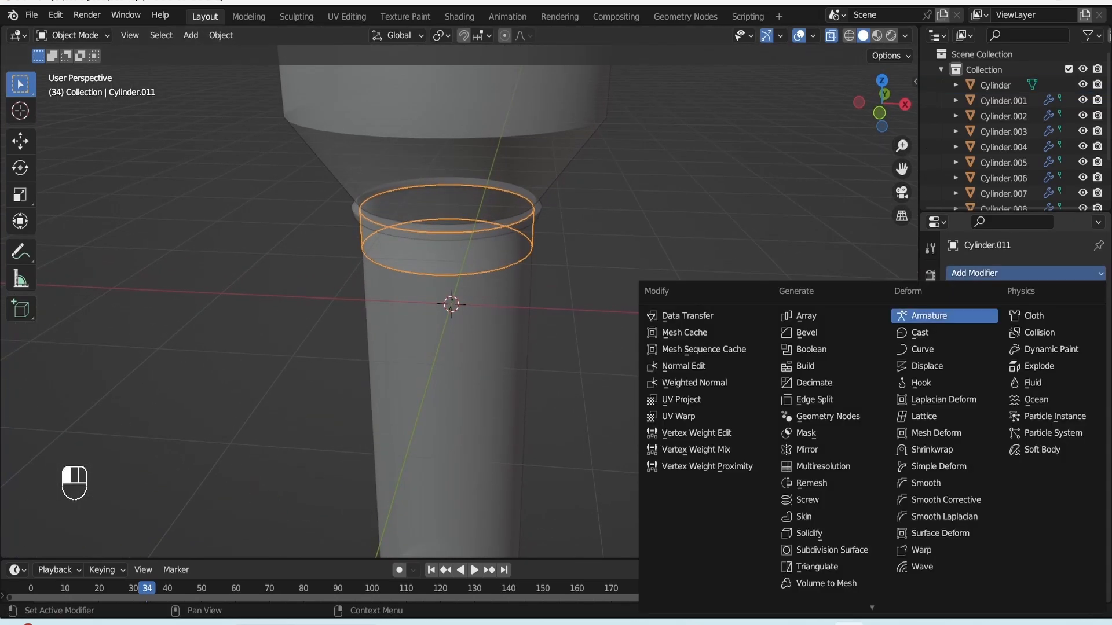
{"action": "left_click", "coordinate": [807, 533]}
- Set the collar's Solidify thickness to -0.06 m, save the file, and turn off X-ray in front view
{"action": "left_click_drag", "start_coordinate": [1047, 375], "coordinate": [1026, 375]}
{"action": "key", "text": "Tab"}
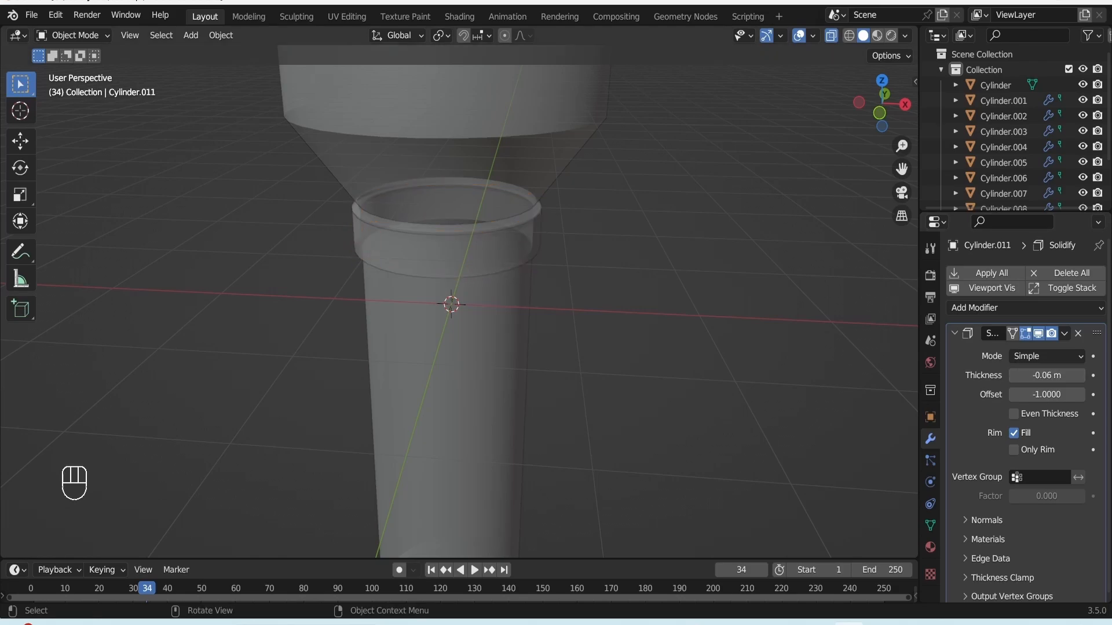
{"action": "key", "text": "Tab"}
{"action": "key", "text": "KP_1"}
{"action": "key", "text": "alt+z"}
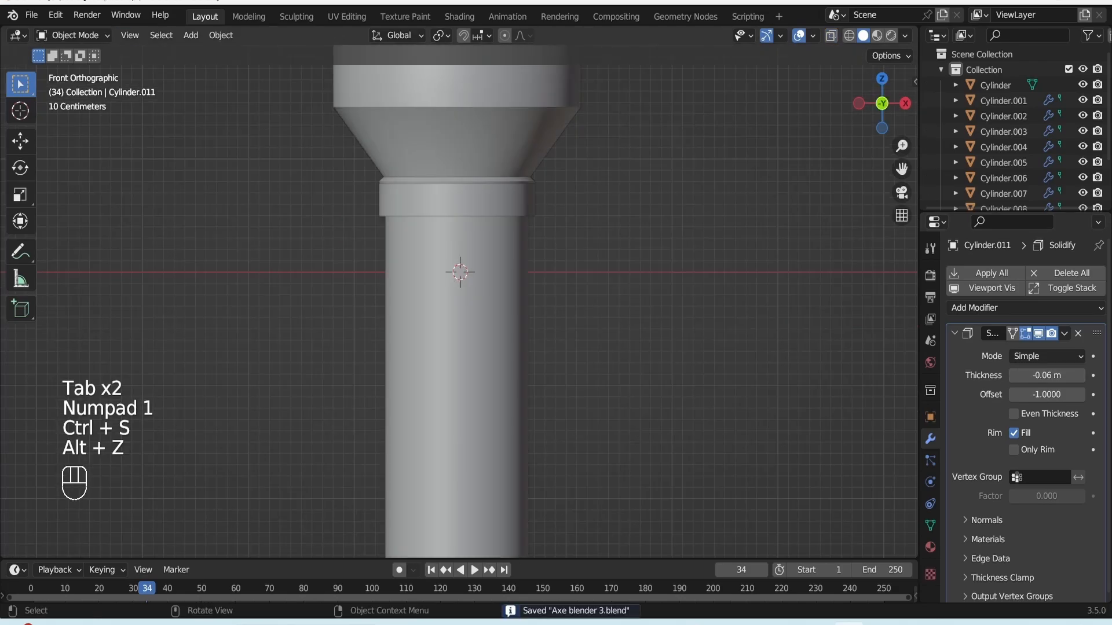
- Nudge the collar slightly upward against the thin ring and save the file
{"action": "scroll", "coordinate": [459, 303], "scroll_direction": "up", "scroll_amount": 4}
{"action": "left_click_drag", "start_coordinate": [902, 169], "coordinate": [867, 261]}
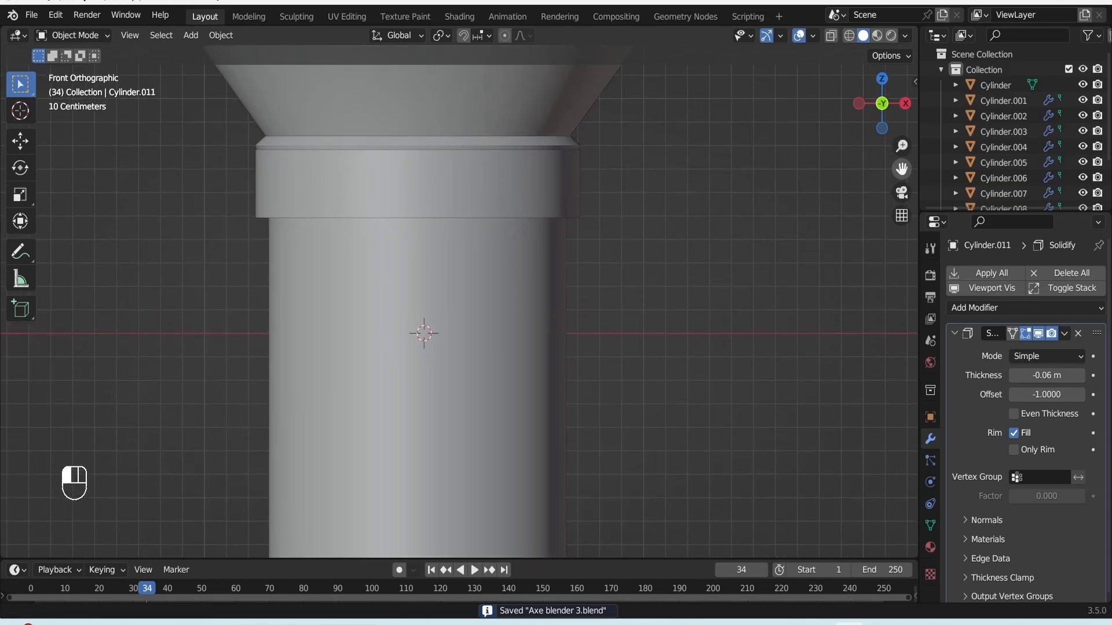
{"action": "left_click", "coordinate": [418, 184]}
{"action": "key", "text": "g"}
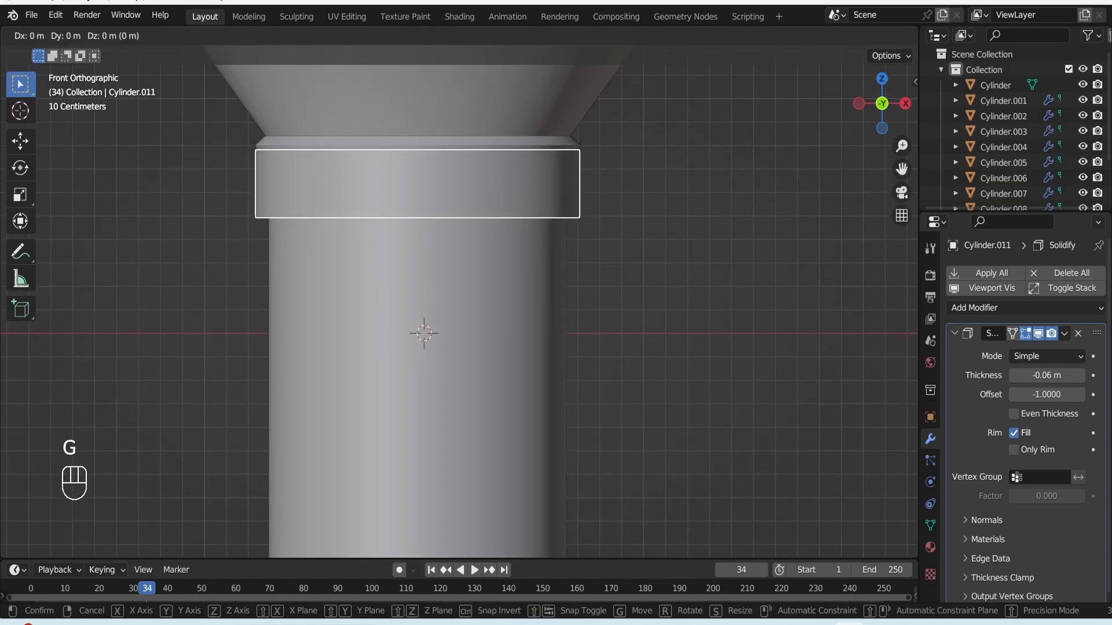
{"action": "key", "text": "ctrl+s"}
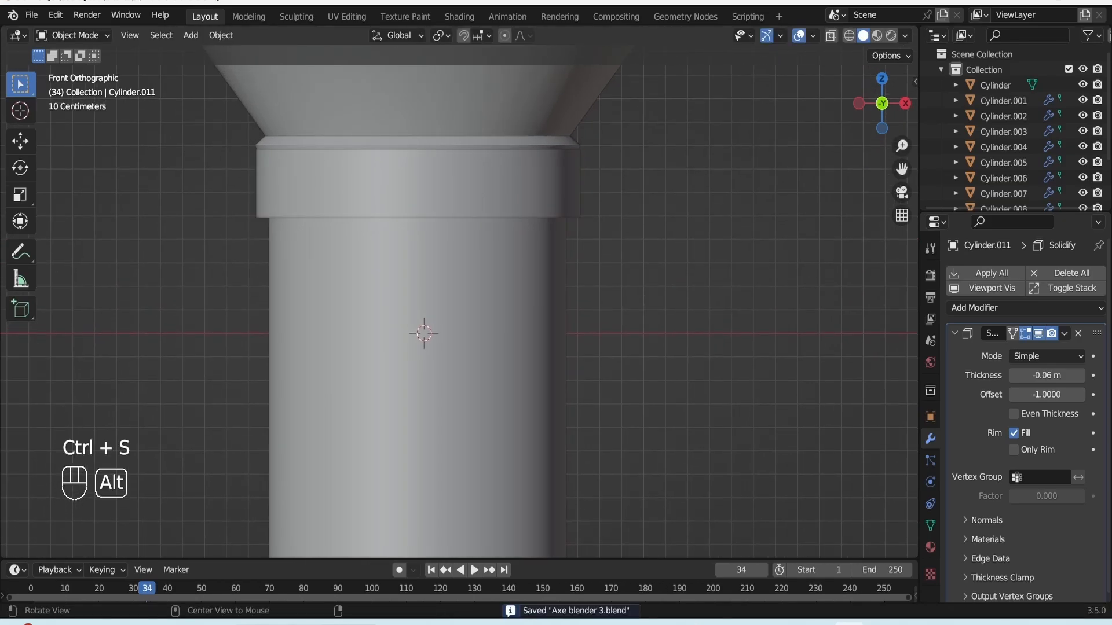
- Duplicate the thin ring about 0.3 m down onto the collar's lower edge and save the file
{"action": "left_click_drag", "start_coordinate": [418, 290], "coordinate": [417, 333], "text": "alt"}
{"action": "key", "text": "KP_1"}
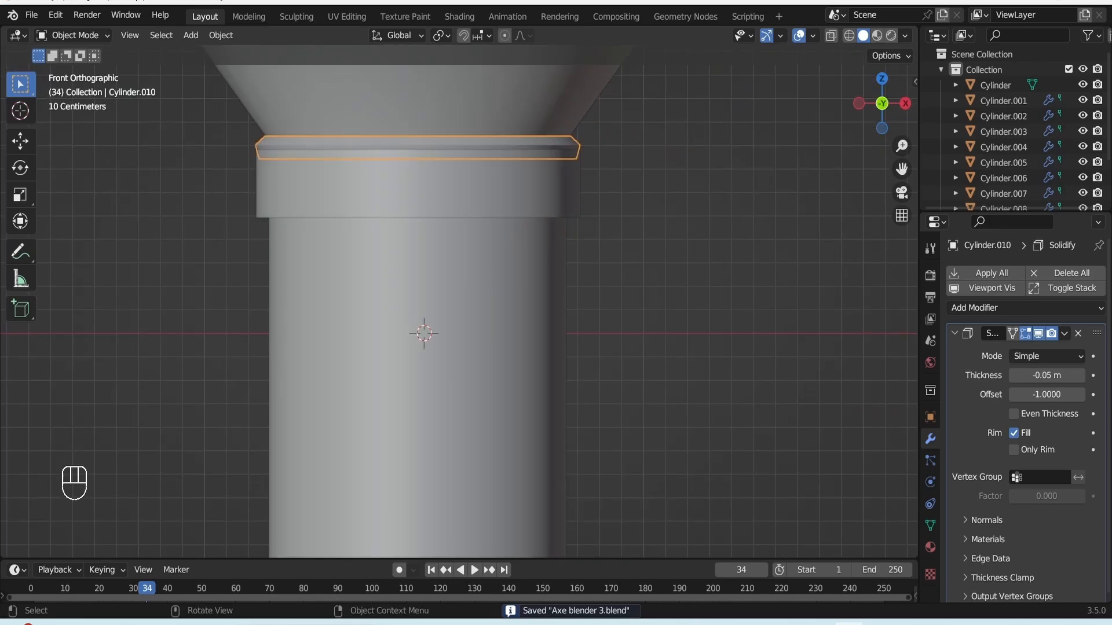
{"action": "key", "text": "shift+d"}
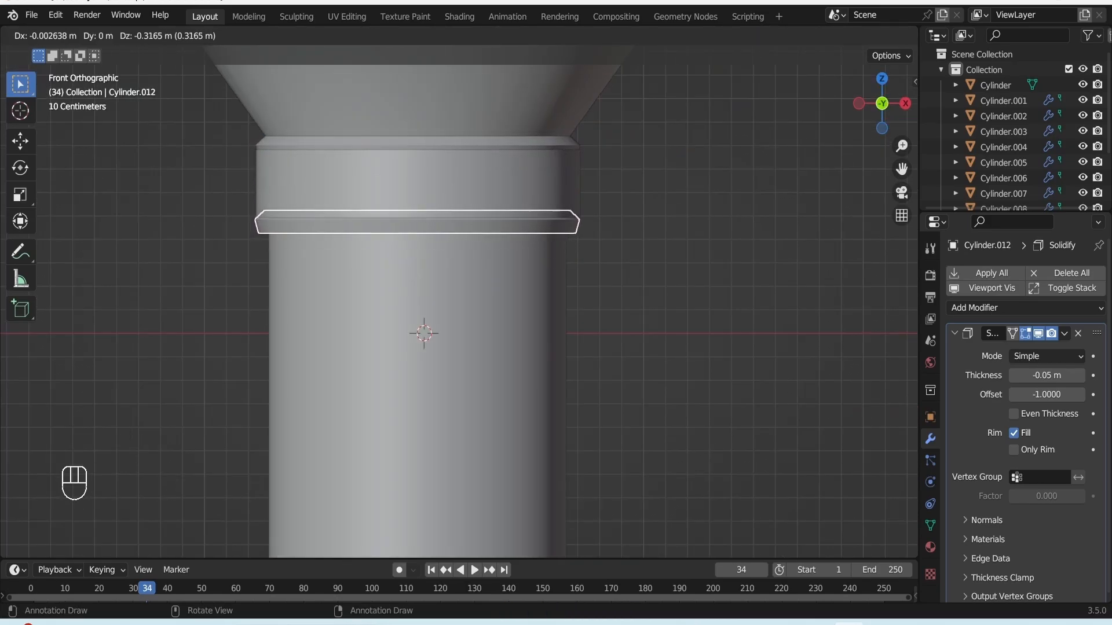
{"action": "key", "text": "Return"}
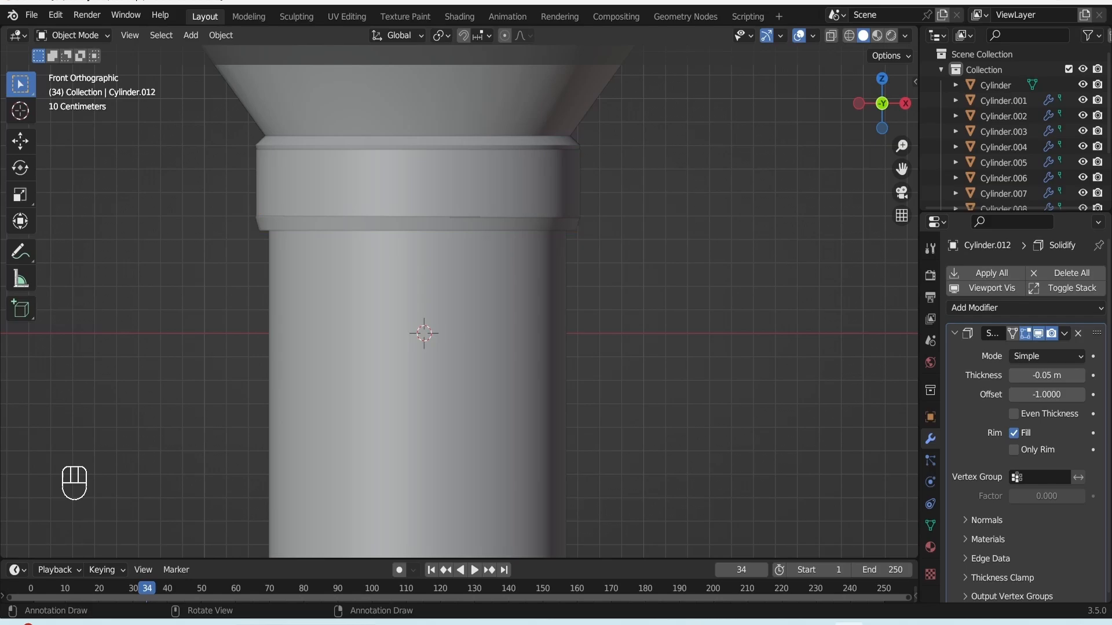
{"action": "scroll", "coordinate": [457, 301], "scroll_direction": "down", "scroll_amount": 7}
{"action": "key", "text": "ctrl+s"}
{"action": "left_click_drag", "start_coordinate": [902, 169], "coordinate": [918, 58]}
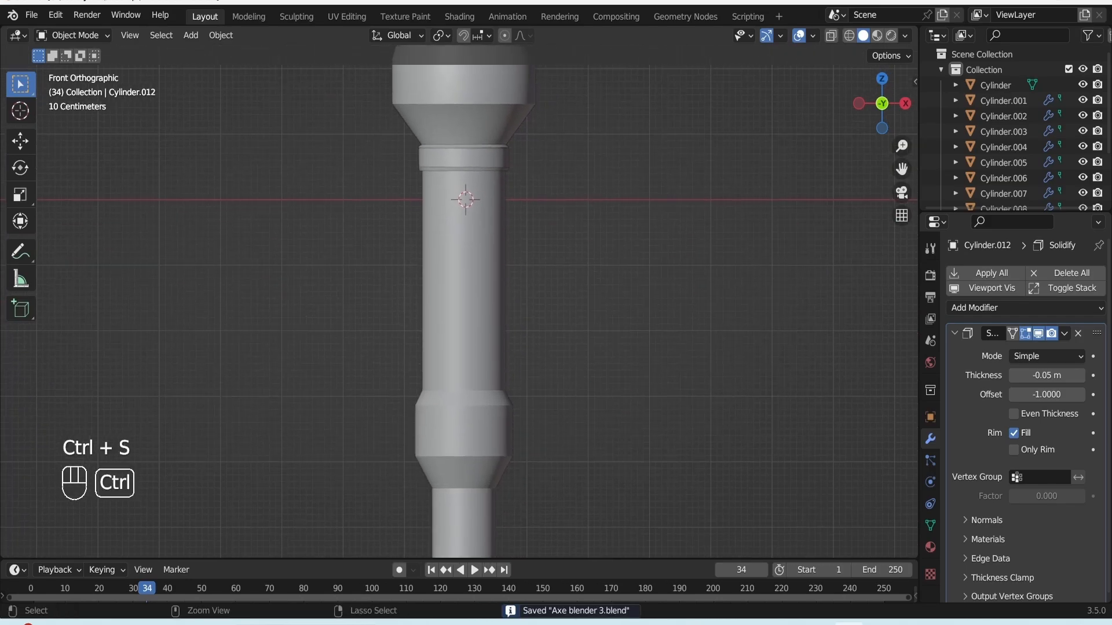
{"action": "key", "text": "ctrl+s"}
- Duplicate the handle's narrow face band just above the lower bulge in place and separate it into its own object
{"action": "scroll", "coordinate": [459, 295], "scroll_direction": "down", "scroll_amount": 2}
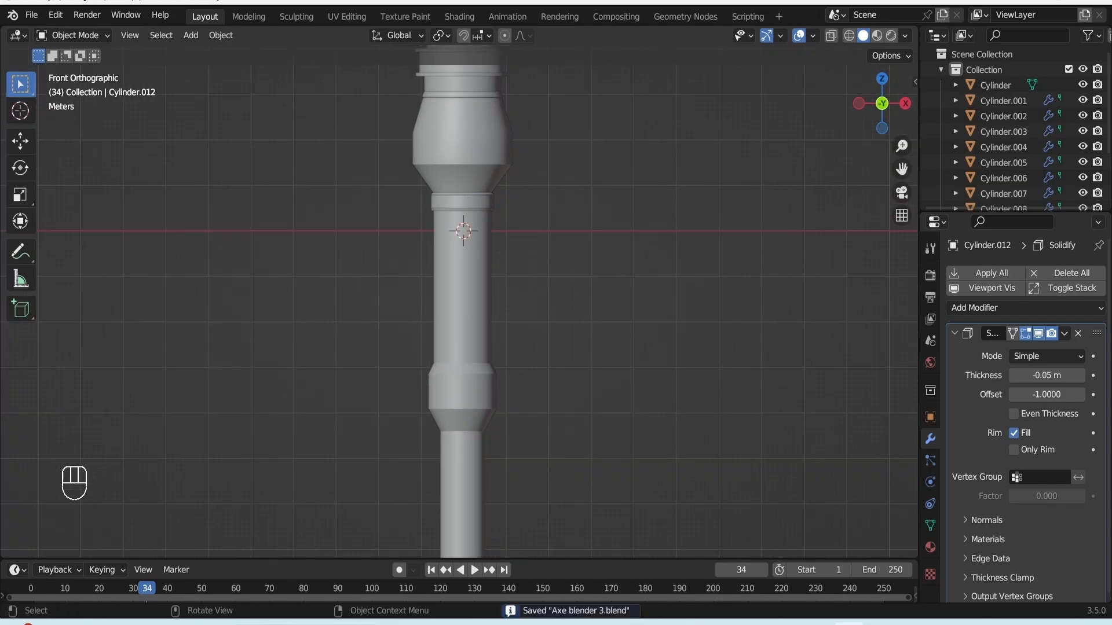
{"action": "scroll", "coordinate": [459, 295], "scroll_direction": "up", "scroll_amount": 2}
{"action": "left_click_drag", "start_coordinate": [902, 169], "coordinate": [928, 93]}
{"action": "scroll", "coordinate": [460, 295], "scroll_direction": "up", "scroll_amount": 2}
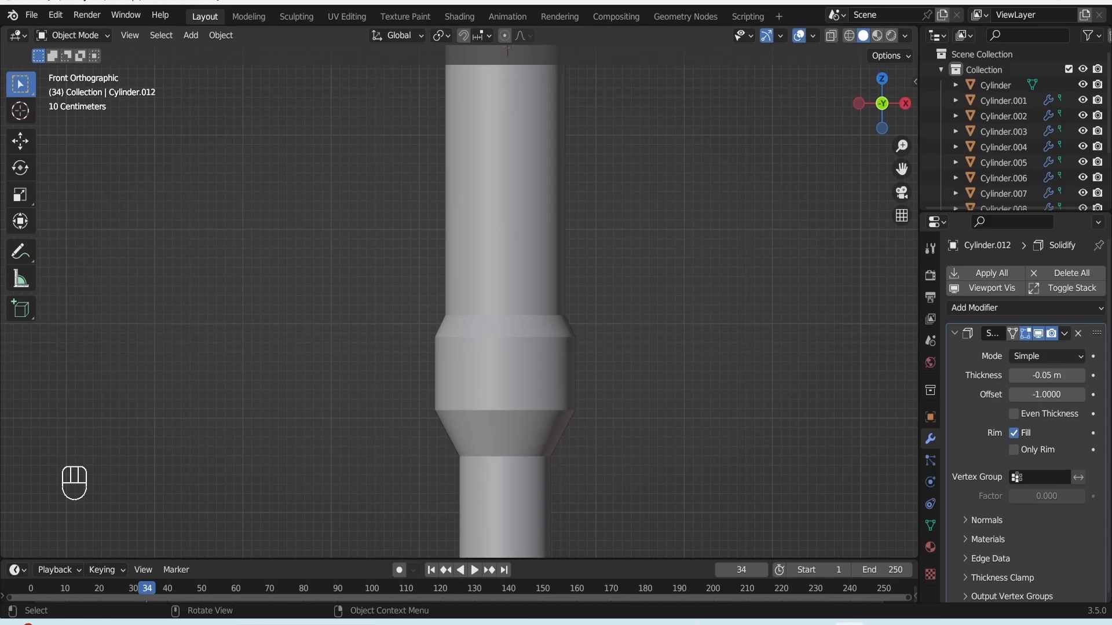
{"action": "left_click", "coordinate": [507, 51]}
{"action": "key", "text": "Tab"}
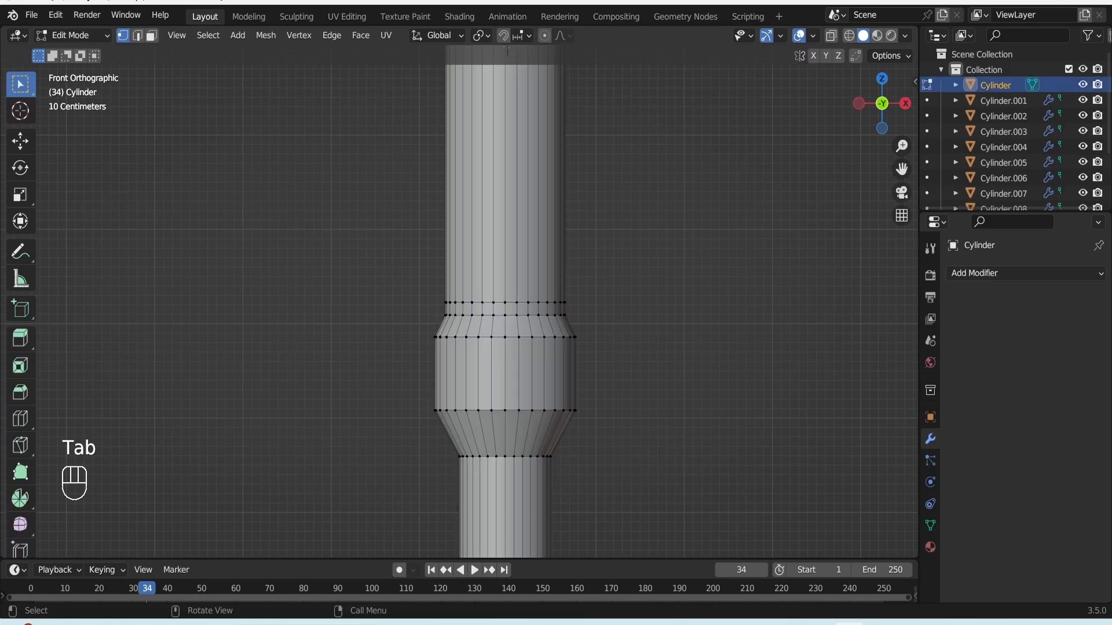
{"action": "left_click_drag", "start_coordinate": [435, 290], "coordinate": [579, 320]}
{"action": "key", "text": "alt+z"}
{"action": "key", "text": "shift+d"}
{"action": "right_click", "coordinate": [508, 332]}
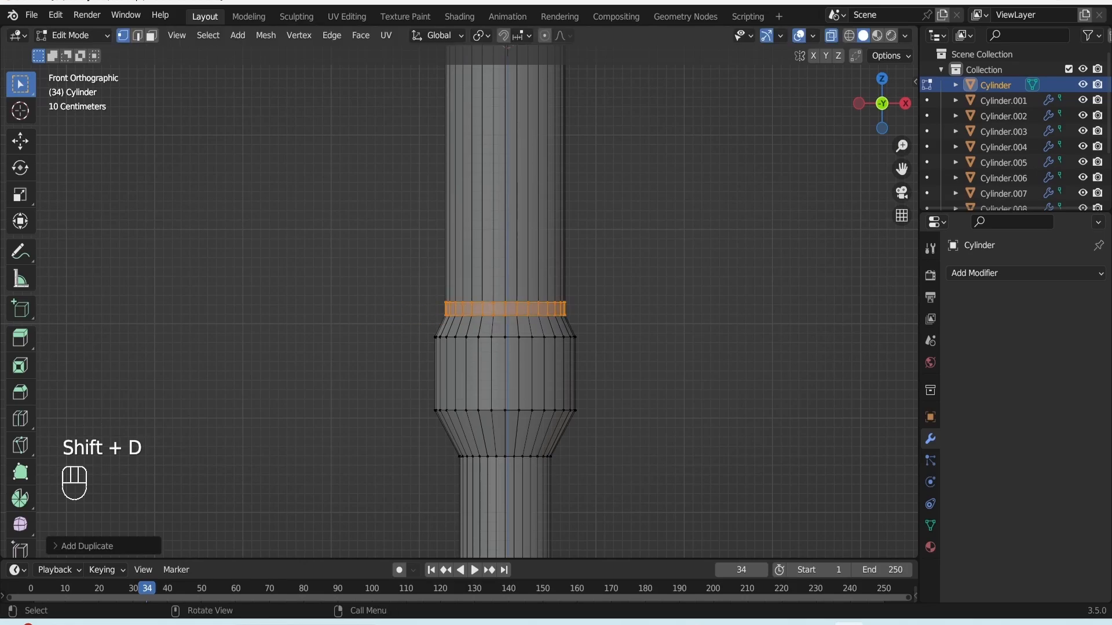
{"action": "key", "text": "p"}
{"action": "left_click", "coordinate": [509, 332]}
{"action": "key", "text": "Tab"}
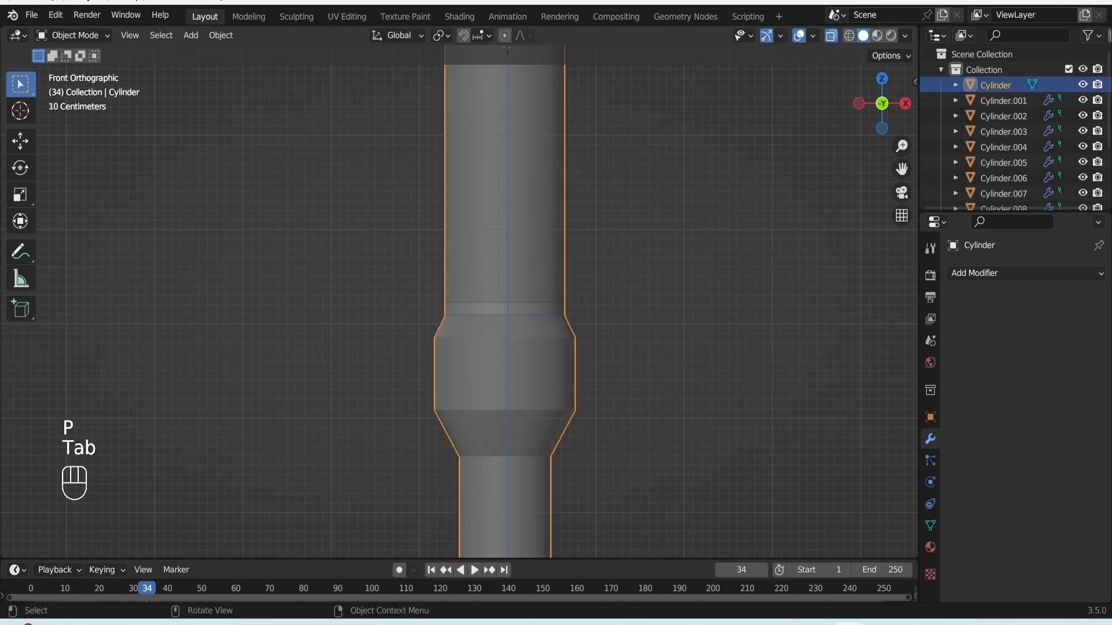
- Add a Solidify modifier with -0.07 m thickness to the separated band above the lower bulge
{"action": "left_click", "coordinate": [505, 308]}
{"action": "middle_click_drag", "start_coordinate": [505, 308], "coordinate": [526, 324]}
{"action": "left_click", "coordinate": [979, 273]}
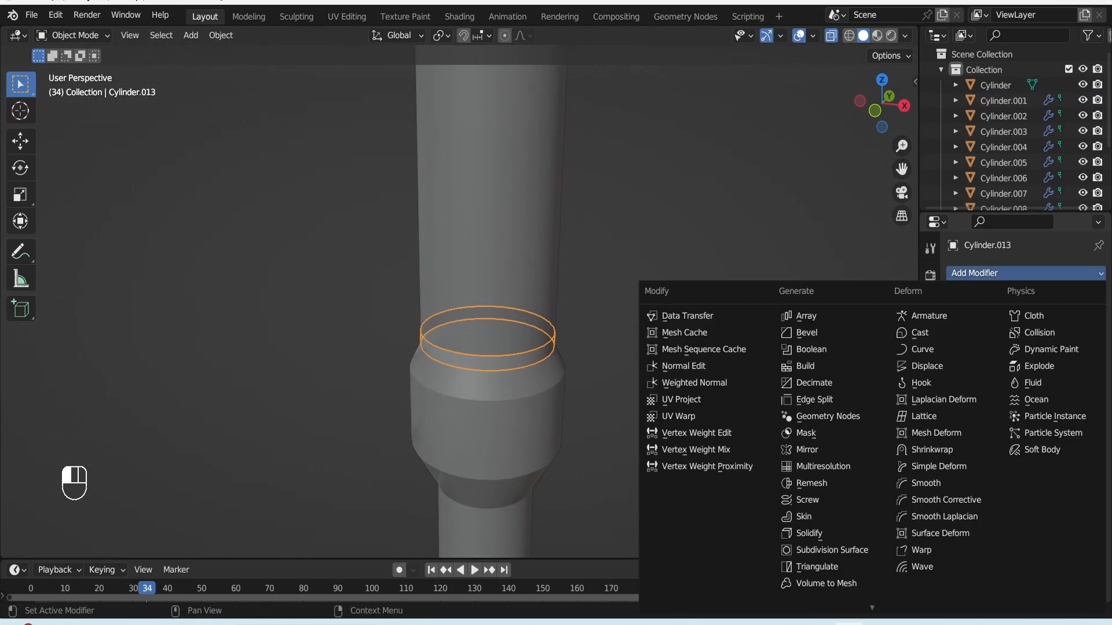
{"action": "left_click", "coordinate": [810, 534]}
{"action": "left_click_drag", "start_coordinate": [1047, 375], "coordinate": [1022, 375]}
{"action": "left_click", "coordinate": [723, 359]}
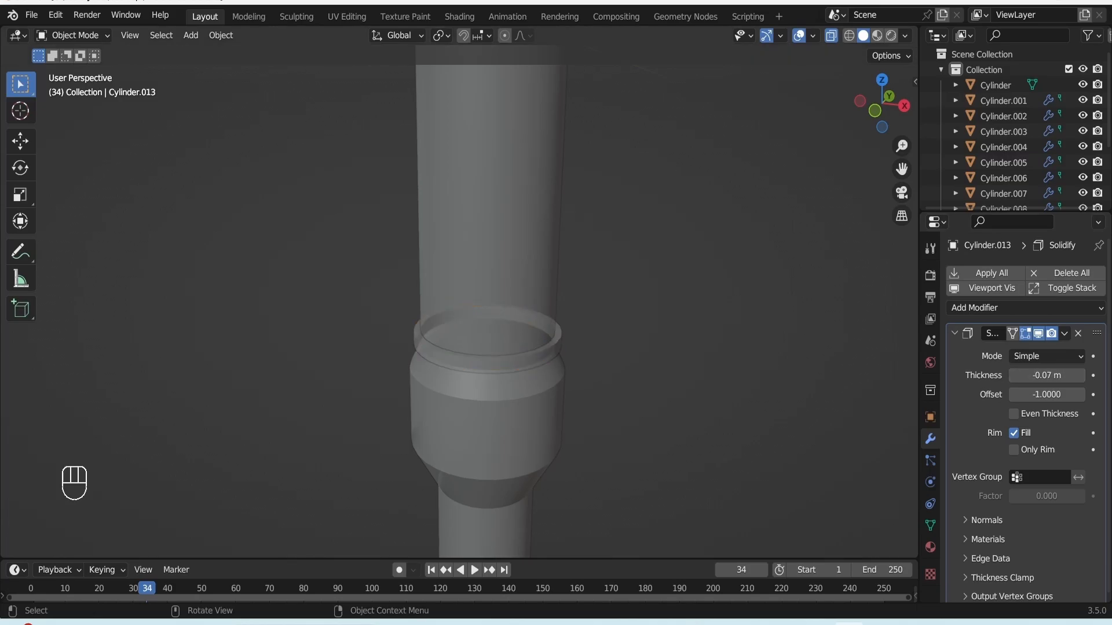
- Turn off X-ray, return to front view, and save the file
{"action": "key", "text": "Tab"}
{"action": "key", "text": "Tab"}
{"action": "key", "text": "KP_1"}
{"action": "key", "text": "ctrl+s"}
{"action": "key", "text": "alt+z"}
{"action": "middle_click_drag", "start_coordinate": [474, 290], "coordinate": [487, 292], "text": "alt"}
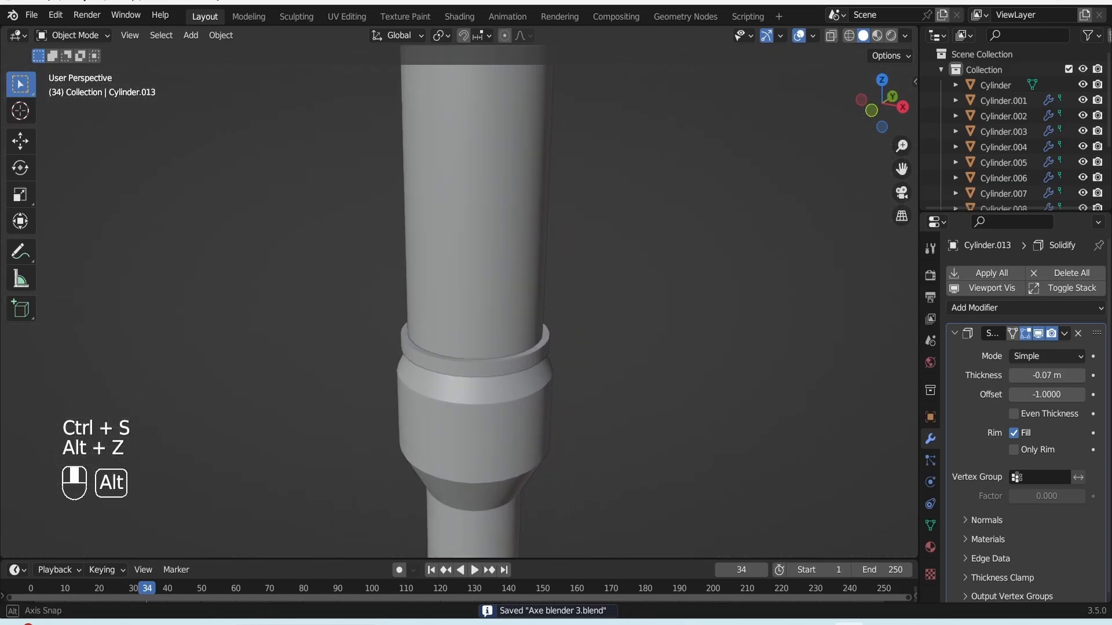
{"action": "key", "text": "KP_1"}
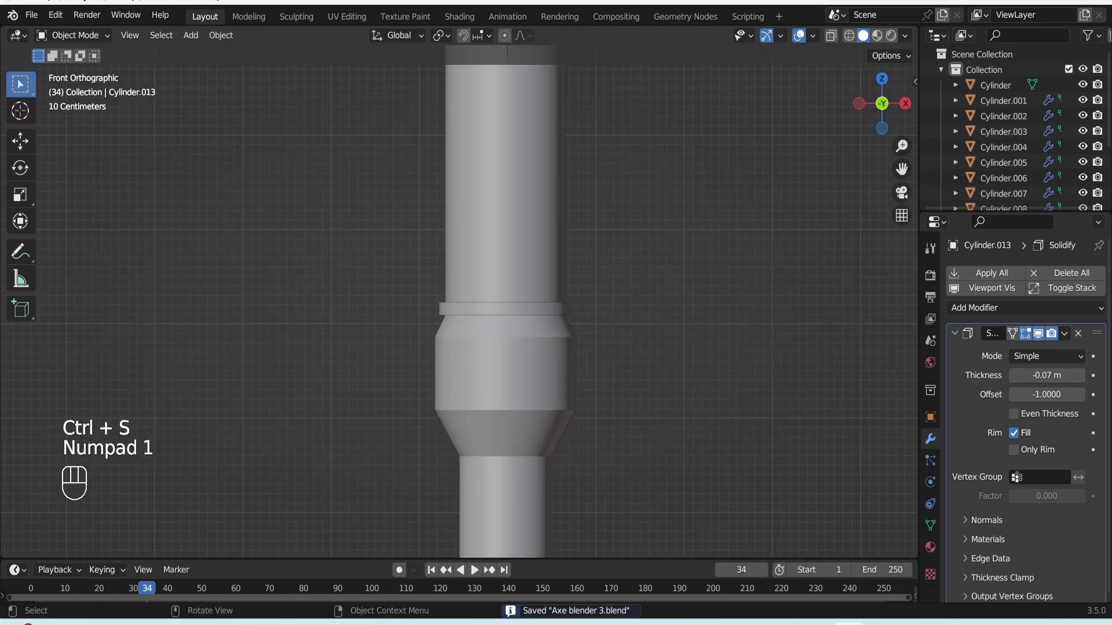
{"action": "scroll", "coordinate": [504, 82], "scroll_direction": "down", "scroll_amount": 6}
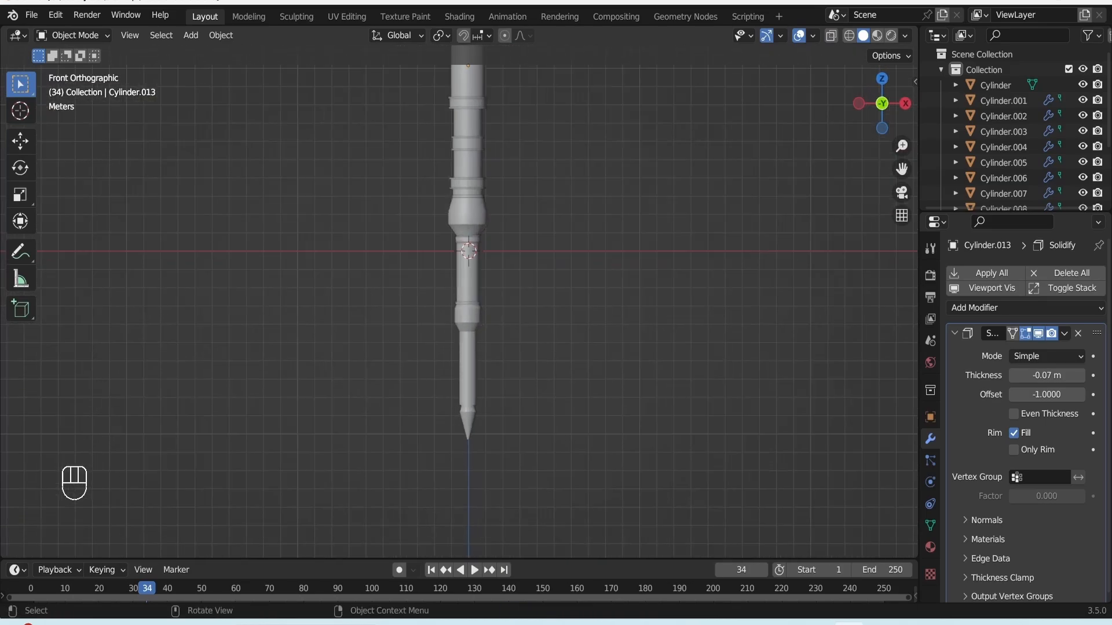
{"action": "scroll", "coordinate": [461, 286], "scroll_direction": "up", "scroll_amount": 4}
{"action": "scroll", "coordinate": [460, 286], "scroll_direction": "up", "scroll_amount": 2}
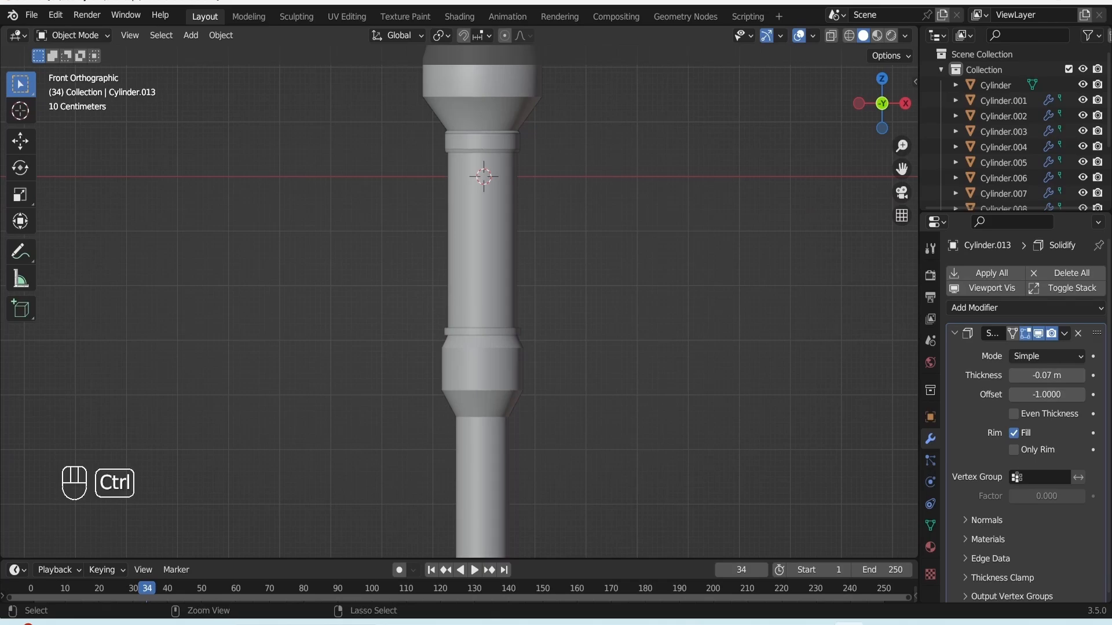
{"action": "key", "text": "ctrl+s"}
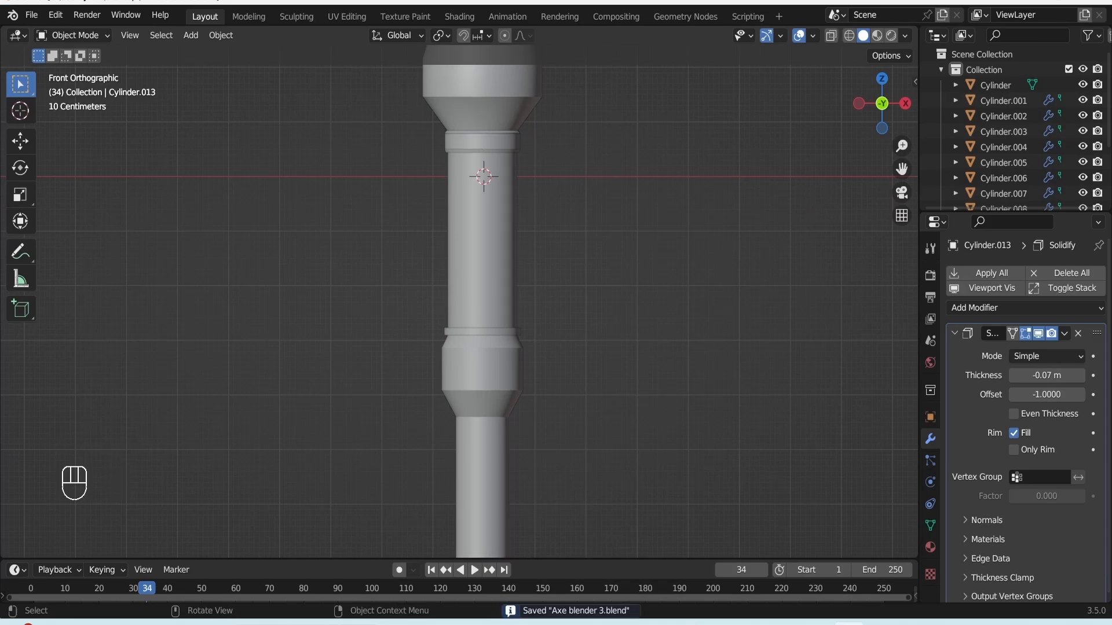
- Bevel the handle's edge loop at the lower end of the lower bulge with 2 segments and about 0.061 m width
{"action": "left_click_drag", "start_coordinate": [901, 169], "coordinate": [922, 41]}
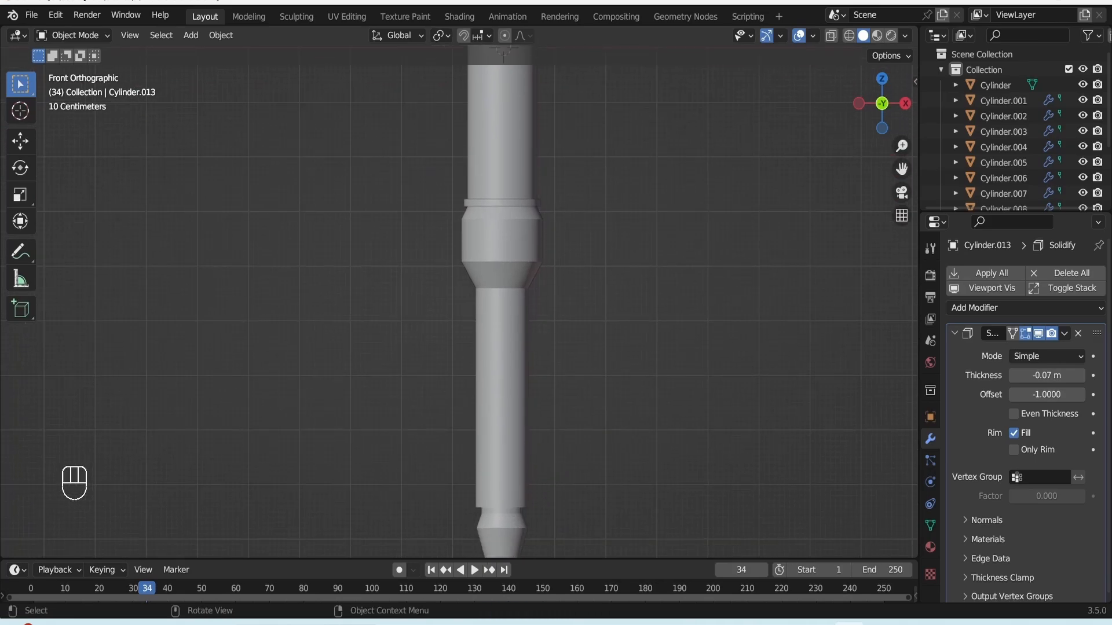
{"action": "left_click", "coordinate": [996, 86]}
{"action": "key", "text": "Tab"}
{"action": "left_click_drag", "start_coordinate": [457, 215], "coordinate": [566, 229]}
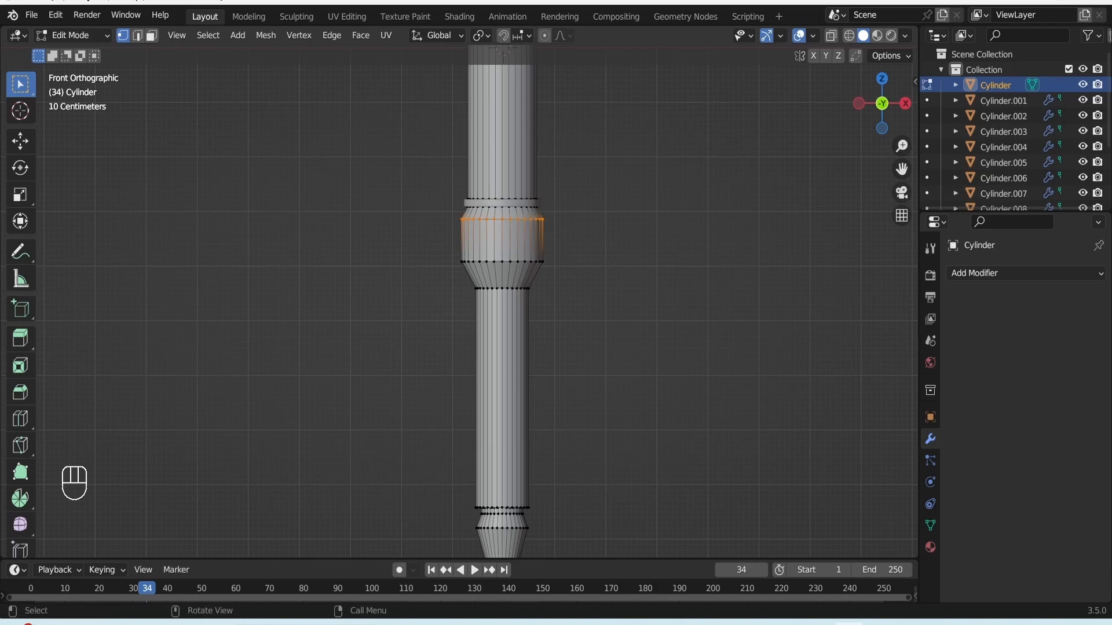
{"action": "left_click", "coordinate": [556, 268], "text": "alt"}
{"action": "key", "text": "ctrl+b"}
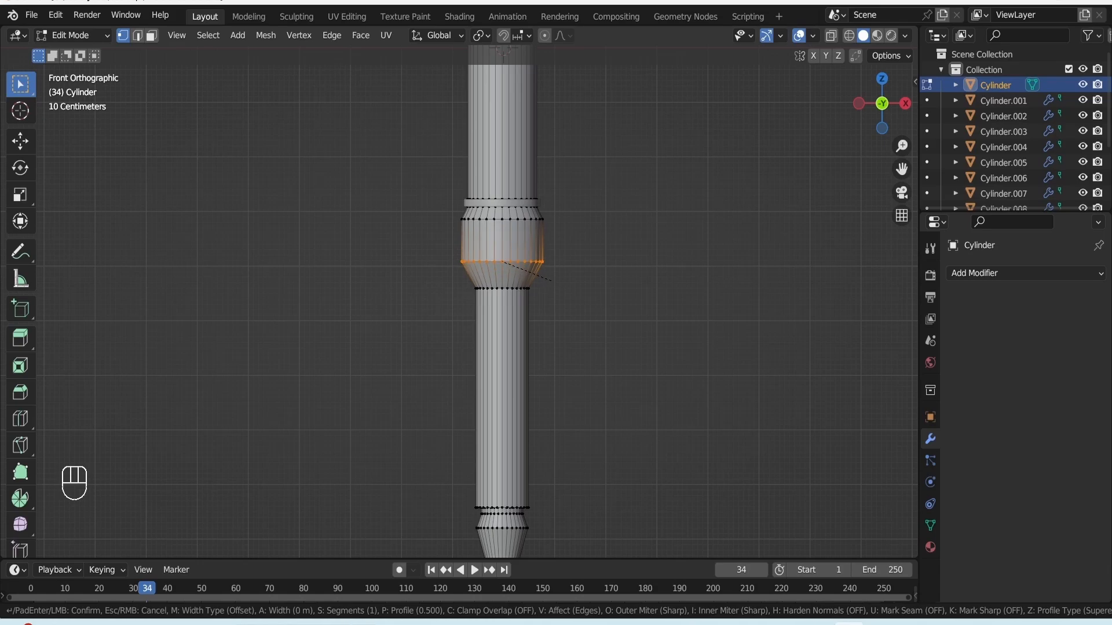
{"action": "key", "text": "Escape"}
{"action": "key", "text": "alt+z"}
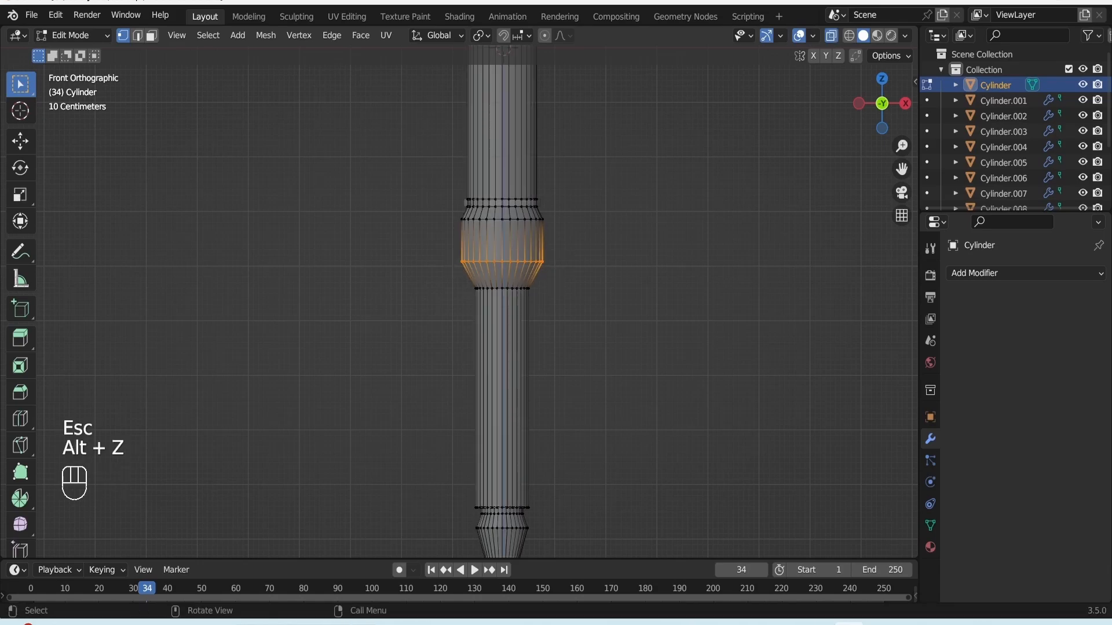
{"action": "key", "text": "ctrl+b"}
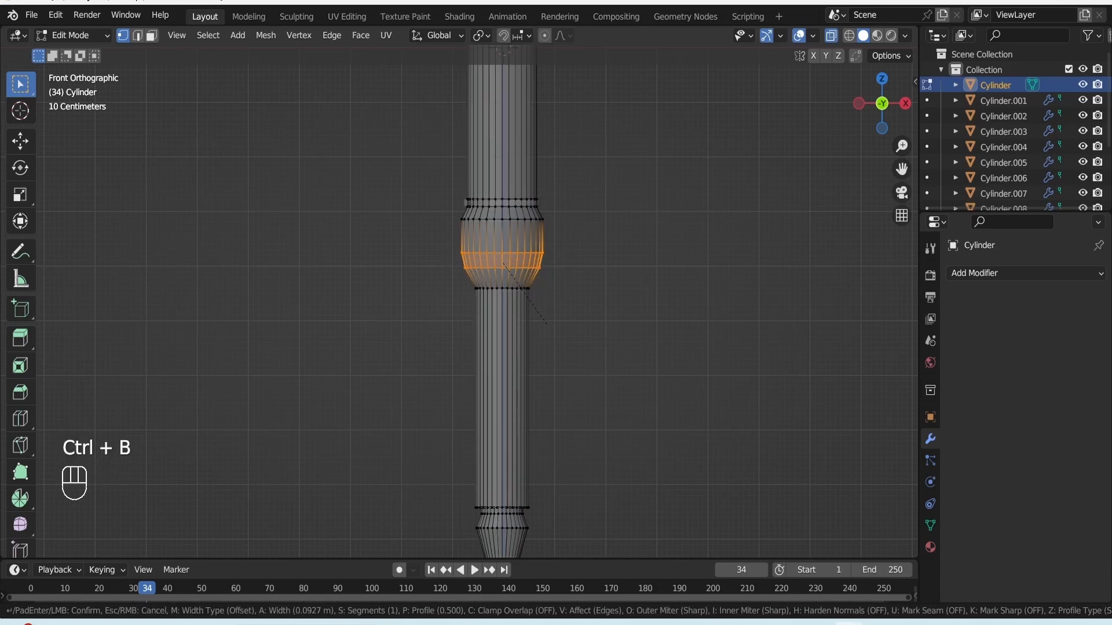
{"action": "scroll", "coordinate": [547, 315], "scroll_direction": "up", "scroll_amount": 1}
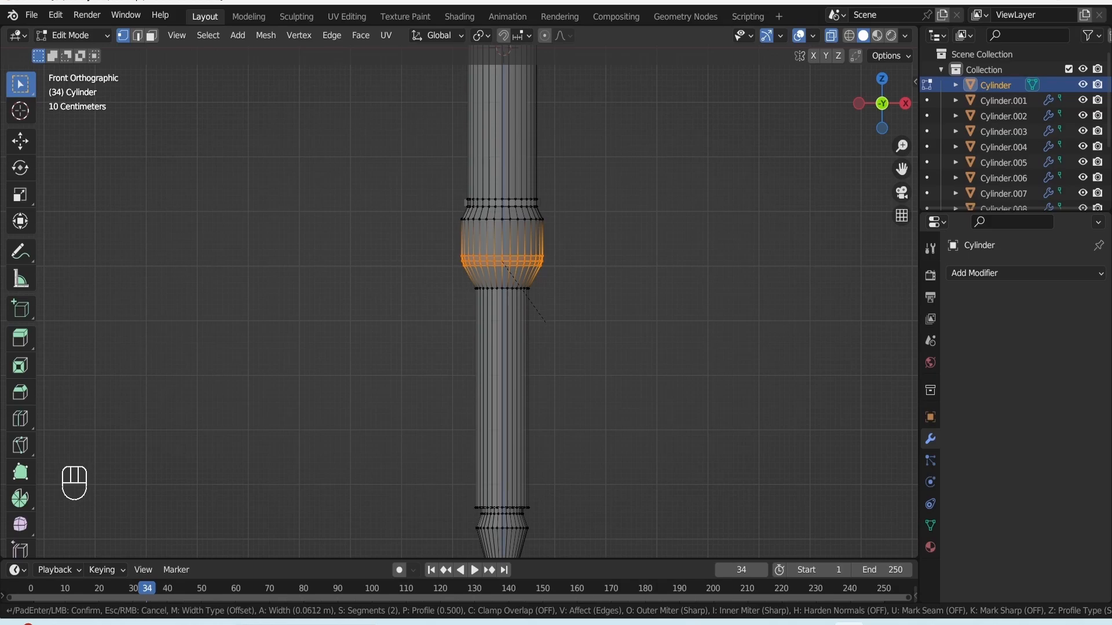
{"action": "left_click", "coordinate": [545, 322]}
- Return to Object Mode, turn off X-ray, and save the file
{"action": "key", "text": "Tab"}
{"action": "left_click", "coordinate": [544, 322]}
{"action": "key", "text": "ctrl+s"}
{"action": "key", "text": "alt+z"}
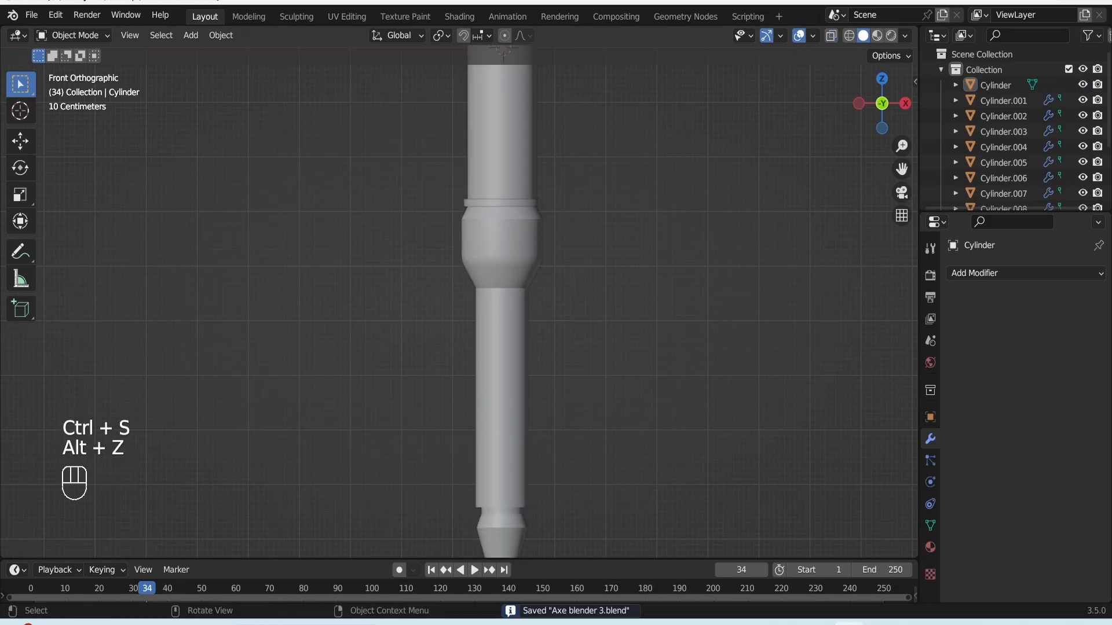
{"action": "key", "text": "ctrl+s"}
{"action": "scroll", "coordinate": [507, 301], "scroll_direction": "up", "scroll_amount": 1}
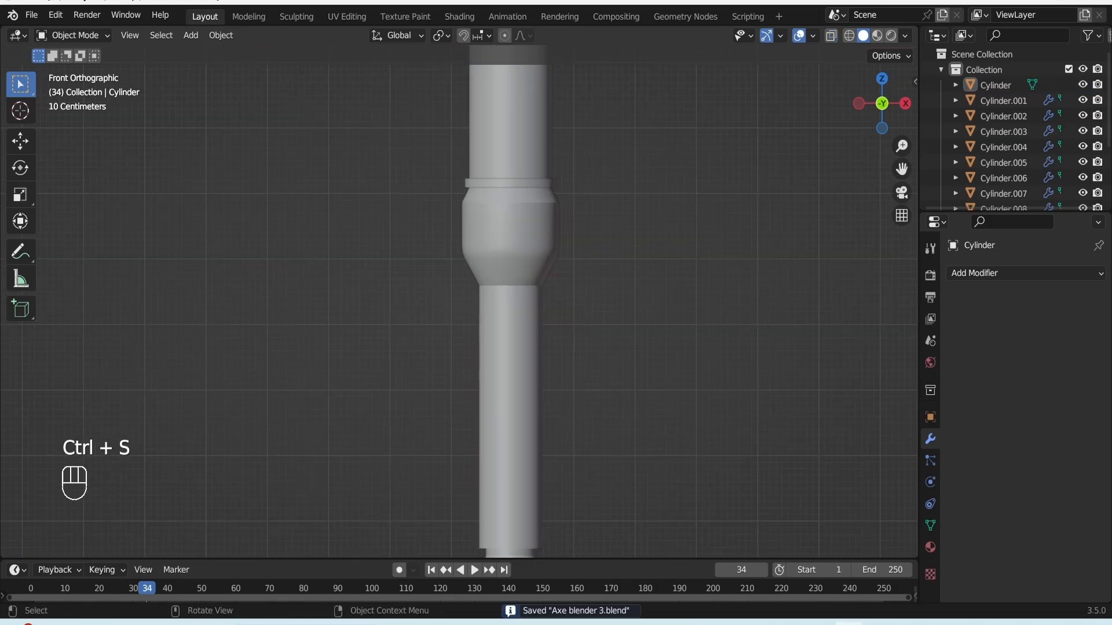
- Add an edge loop around the shaft just below the lower bulge, tilted diagonally and shifted slightly upward
{"action": "left_click_drag", "start_coordinate": [901, 169], "coordinate": [827, 107]}
{"action": "left_click", "coordinate": [449, 232]}
{"action": "key", "text": "Tab"}
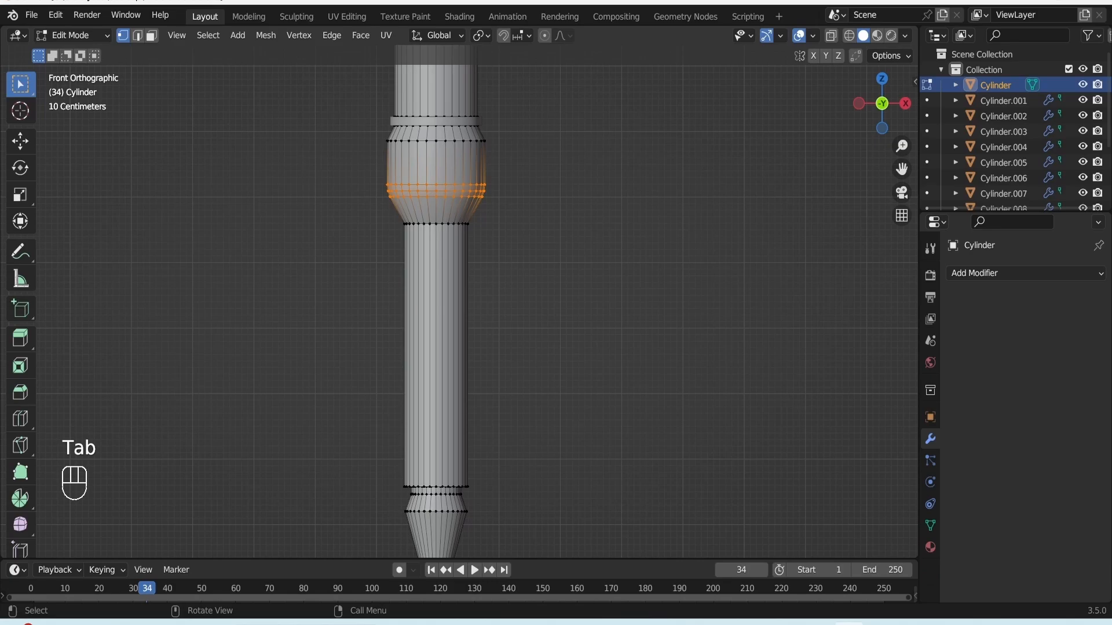
{"action": "key", "text": "ctrl+r"}
{"action": "left_click", "coordinate": [469, 278]}
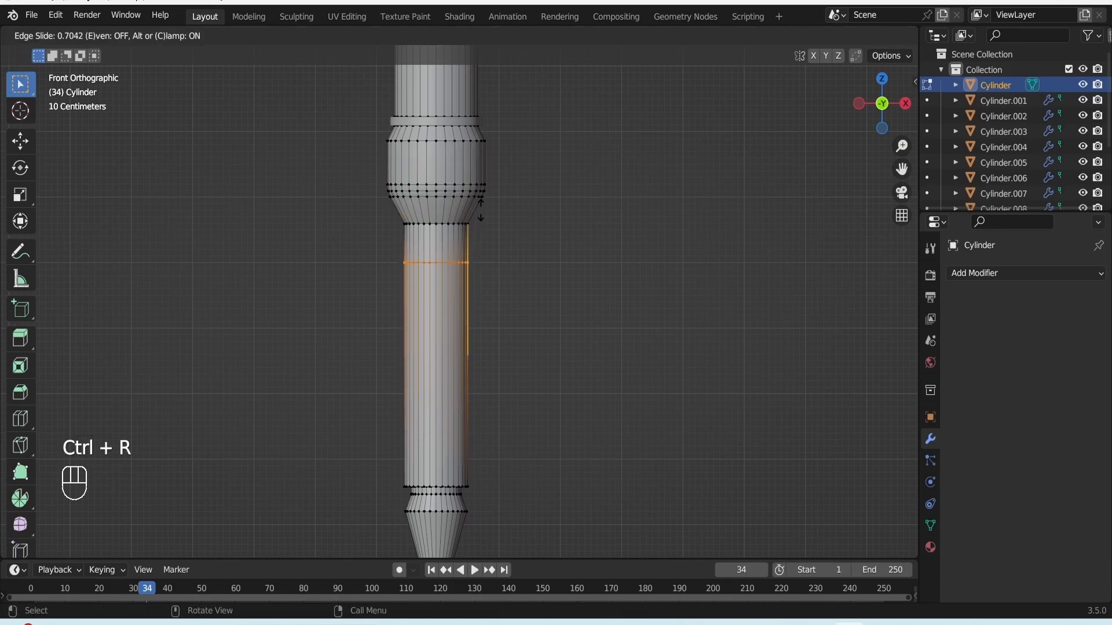
{"action": "left_click", "coordinate": [482, 197]}
{"action": "key", "text": "r"}
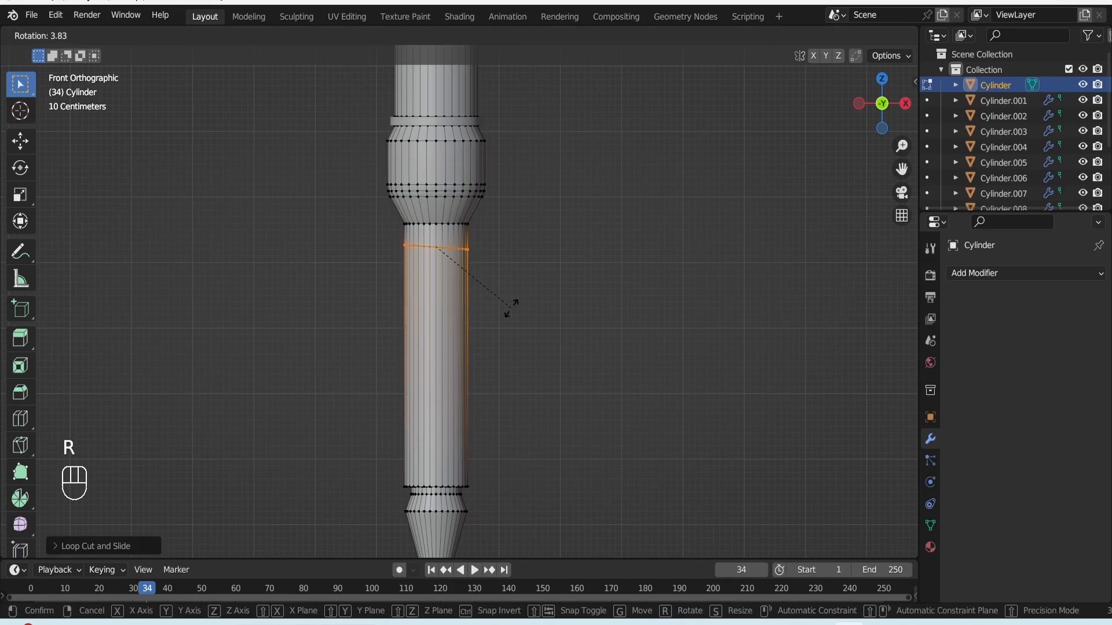
{"action": "left_click", "coordinate": [512, 341]}
{"action": "key", "text": "g"}
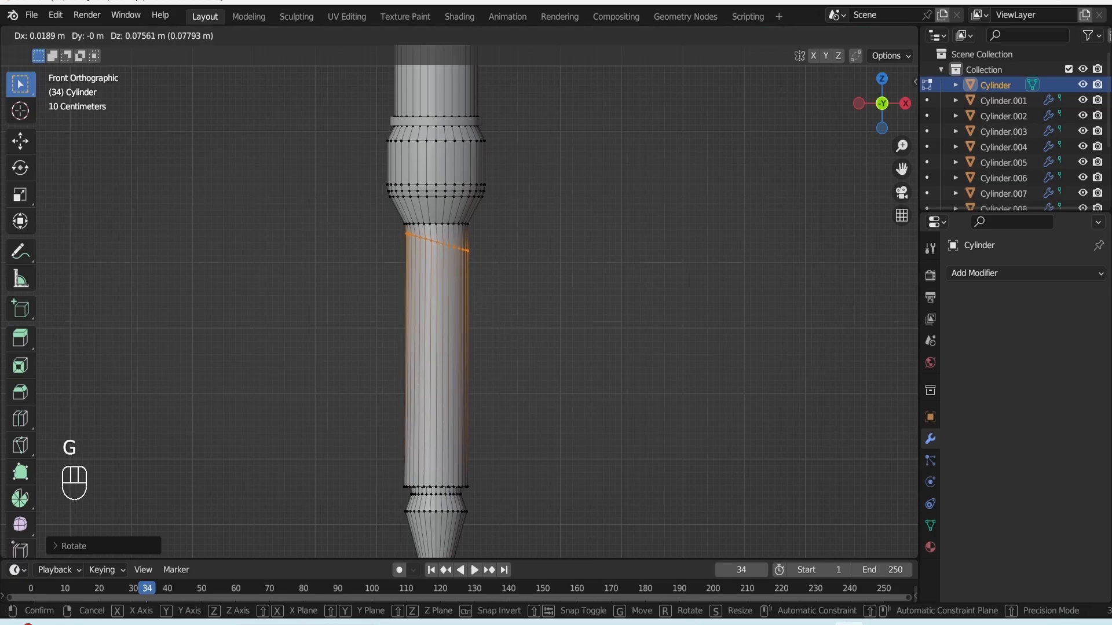
{"action": "key", "text": "Escape"}
{"action": "key", "text": "g"}
{"action": "left_click", "coordinate": [512, 334]}
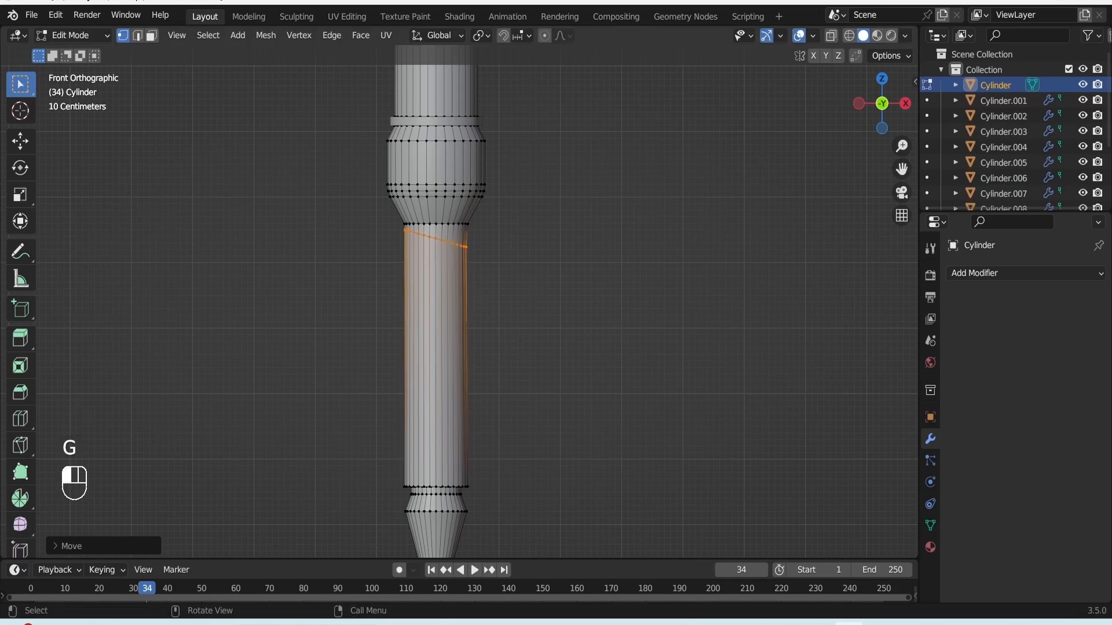
- Bevel the tilted edge loop into a narrow slanted band and move it about 0.13 m down
{"action": "key", "text": "ctrl+b"}
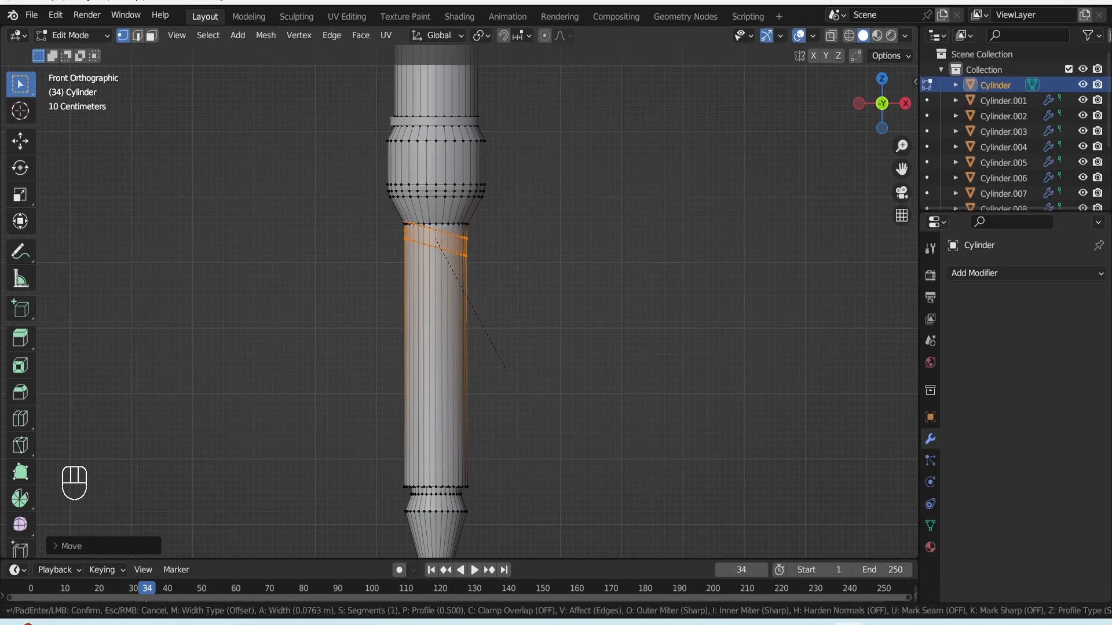
{"action": "left_click", "coordinate": [508, 370]}
{"action": "key", "text": "g"}
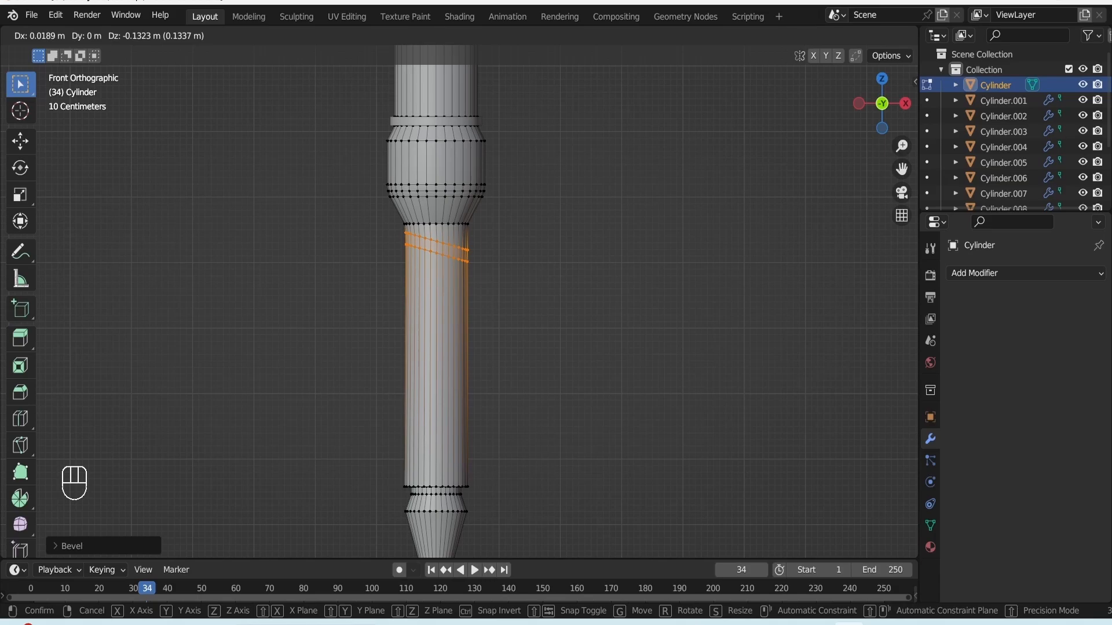
{"action": "left_click", "coordinate": [507, 369]}
- Duplicate the slanted band in place and separate it into its own object
{"action": "key", "text": "shift+d"}
{"action": "right_click", "coordinate": [498, 387]}
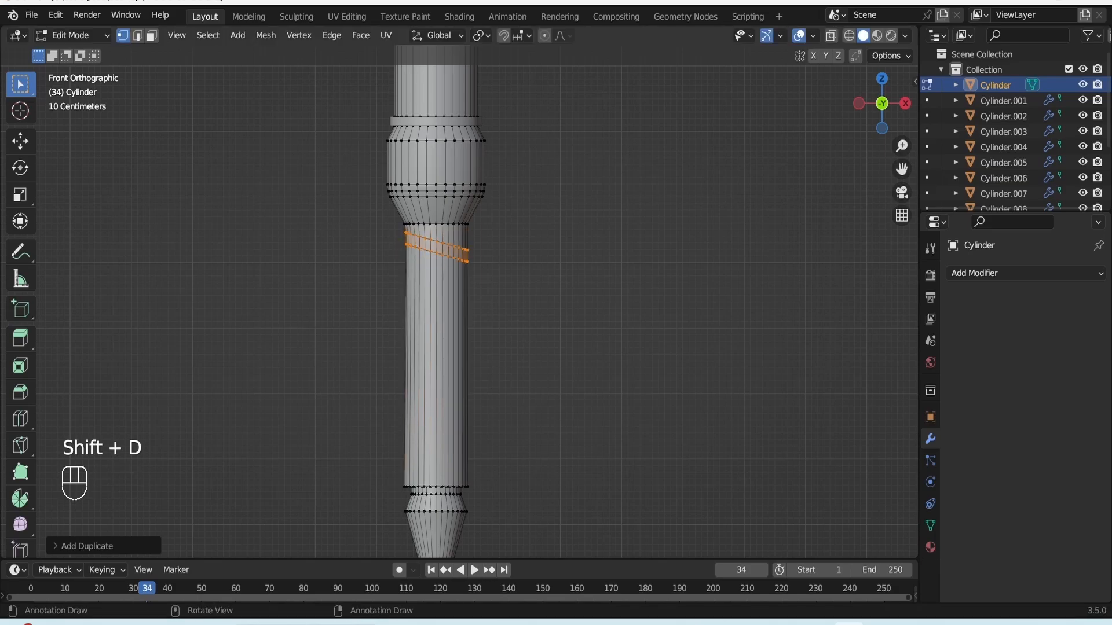
{"action": "key", "text": "p"}
{"action": "left_click", "coordinate": [498, 387]}
{"action": "key", "text": "Tab"}
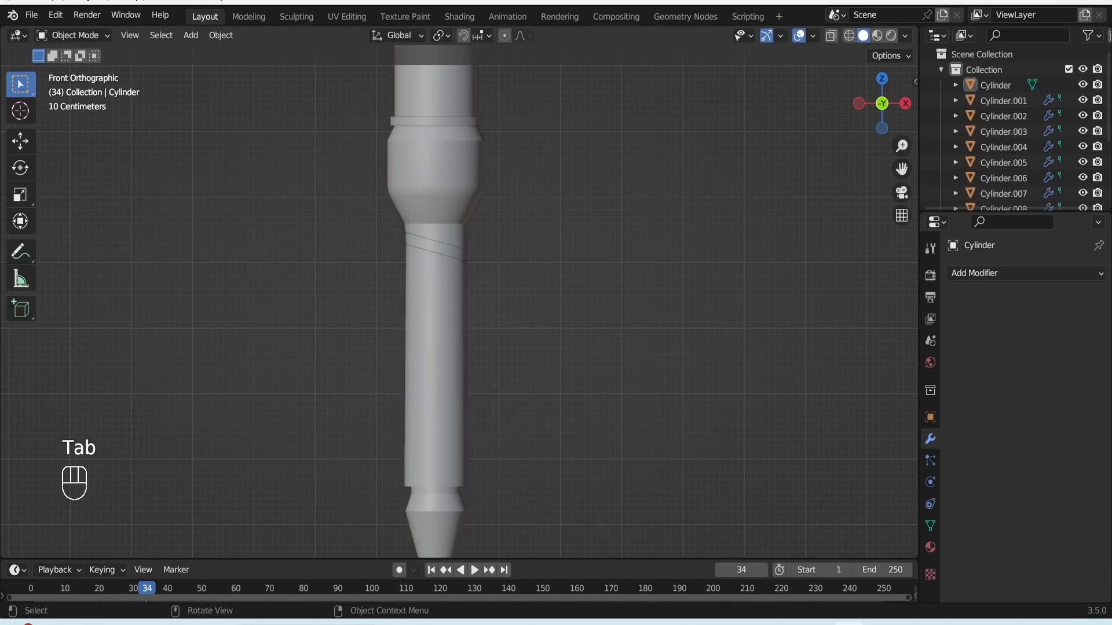
- Add a Solidify modifier with -0.04 m thickness to the separated slanted band and save the file
{"action": "left_click", "coordinate": [435, 247]}
{"action": "left_click_drag", "start_coordinate": [435, 247], "coordinate": [397, 279], "text": "alt"}
{"action": "key", "text": "ctrl+s"}
{"action": "scroll", "coordinate": [459, 301], "scroll_direction": "up", "scroll_amount": 6}
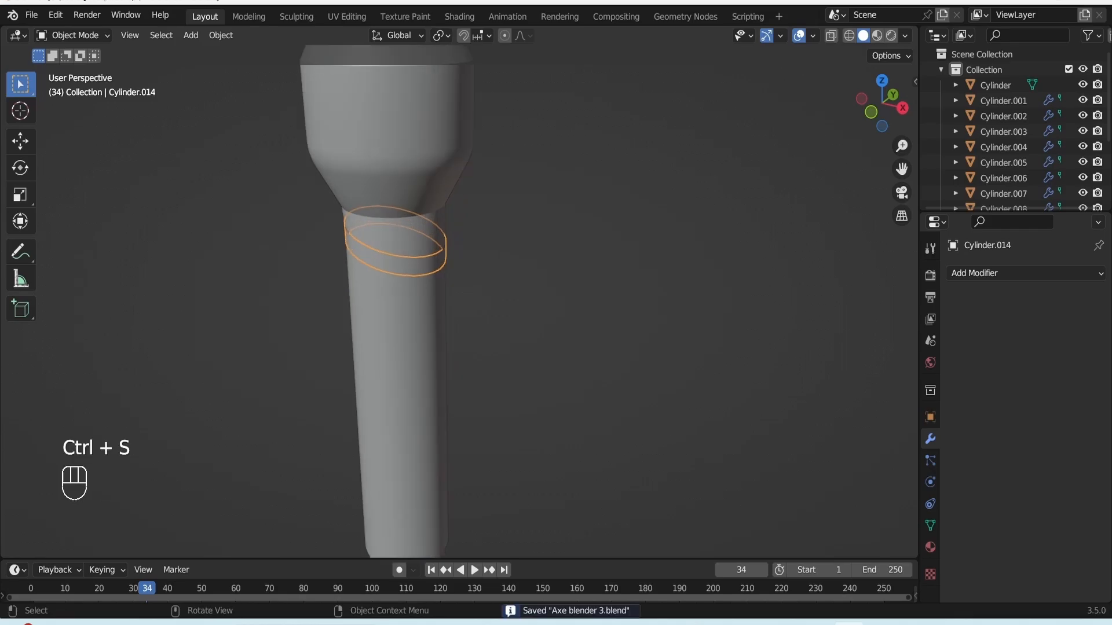
{"action": "left_click_drag", "start_coordinate": [902, 169], "coordinate": [1051, 296]}
{"action": "left_click", "coordinate": [1036, 273]}
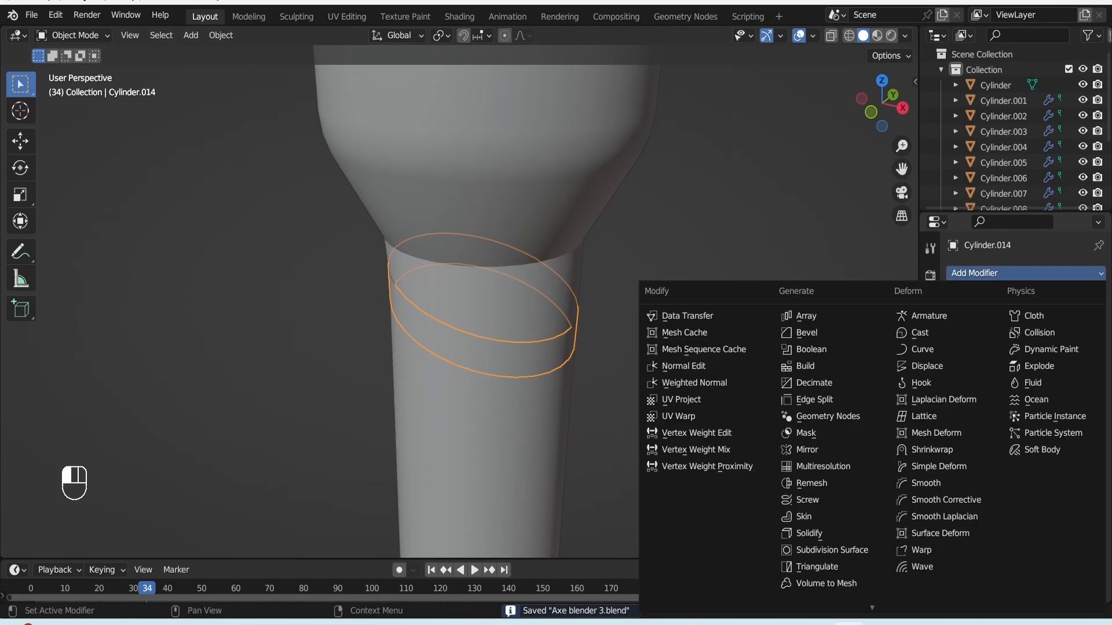
{"action": "left_click", "coordinate": [812, 533]}
{"action": "mouse_move", "coordinate": [1047, 376]}
{"action": "left_mouse_down"}
{"action": "mouse_move", "coordinate": [1022, 376]}
{"action": "mouse_move", "coordinate": [1031, 376]}
{"action": "left_mouse_up"}
{"action": "left_click", "coordinate": [735, 348]}
{"action": "key", "text": "ctrl+s"}
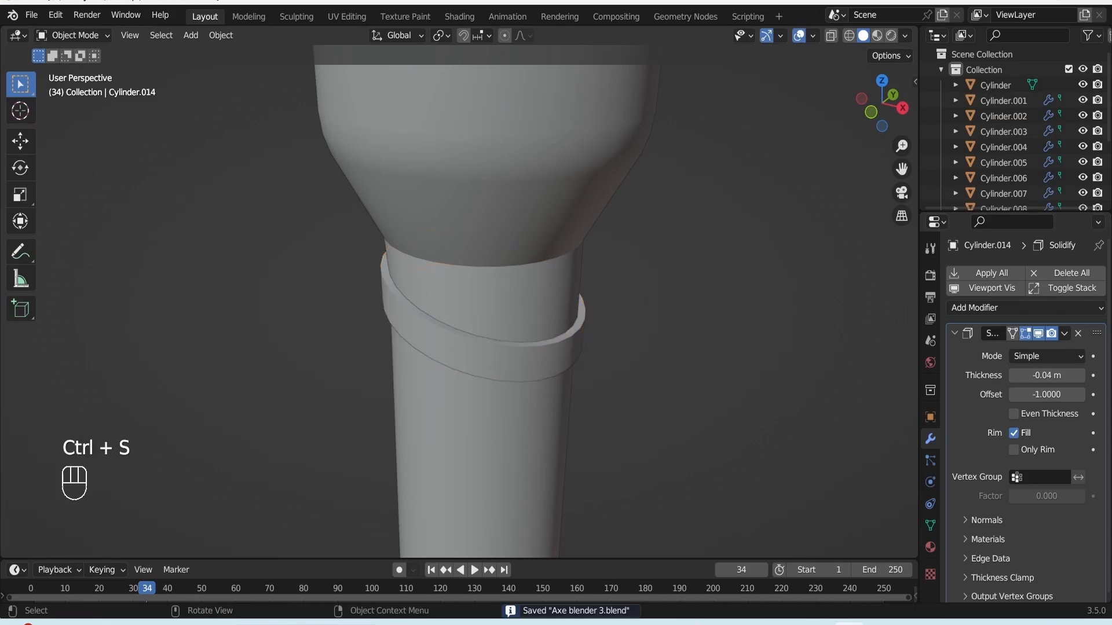
- Rotate the slanted ring about 0.04° in front view and save the file
{"action": "key", "text": "KP_1"}
{"action": "middle_click_drag", "start_coordinate": [524, 255], "coordinate": [488, 281], "text": "shift"}
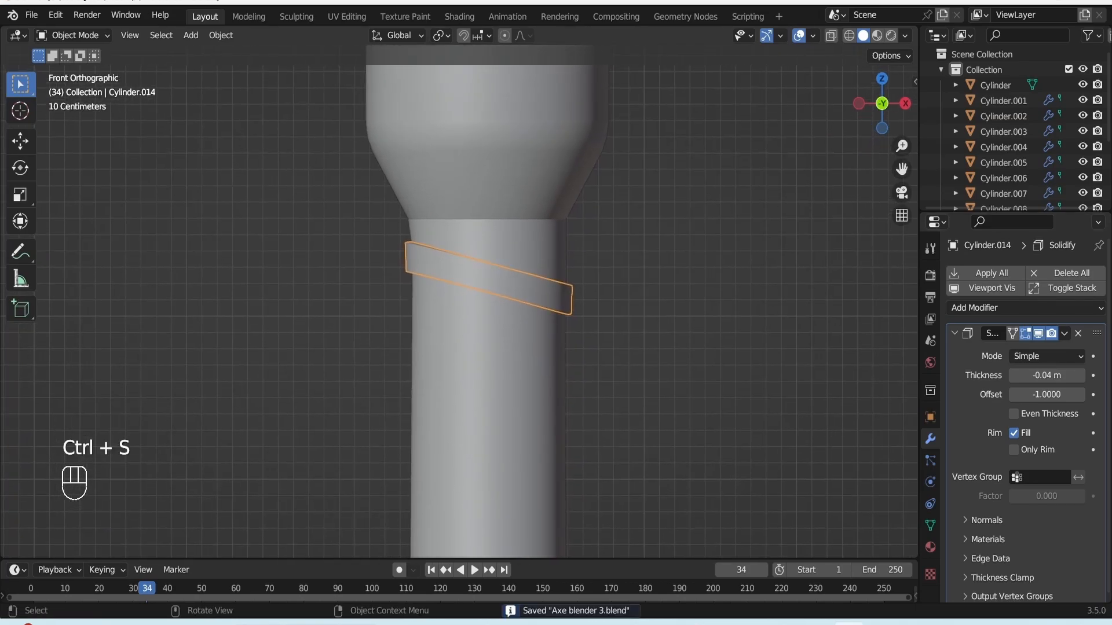
{"action": "key", "text": "r"}
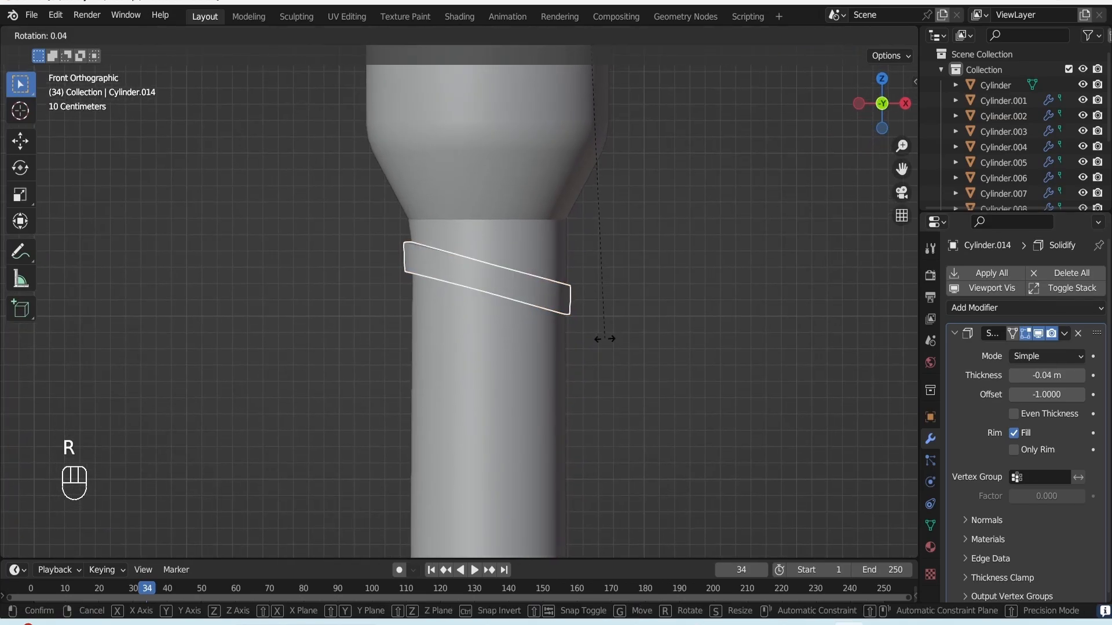
{"action": "left_click", "coordinate": [604, 339]}
{"action": "key", "text": "ctrl+s"}
{"action": "scroll", "coordinate": [604, 339], "scroll_direction": "down", "scroll_amount": 4}
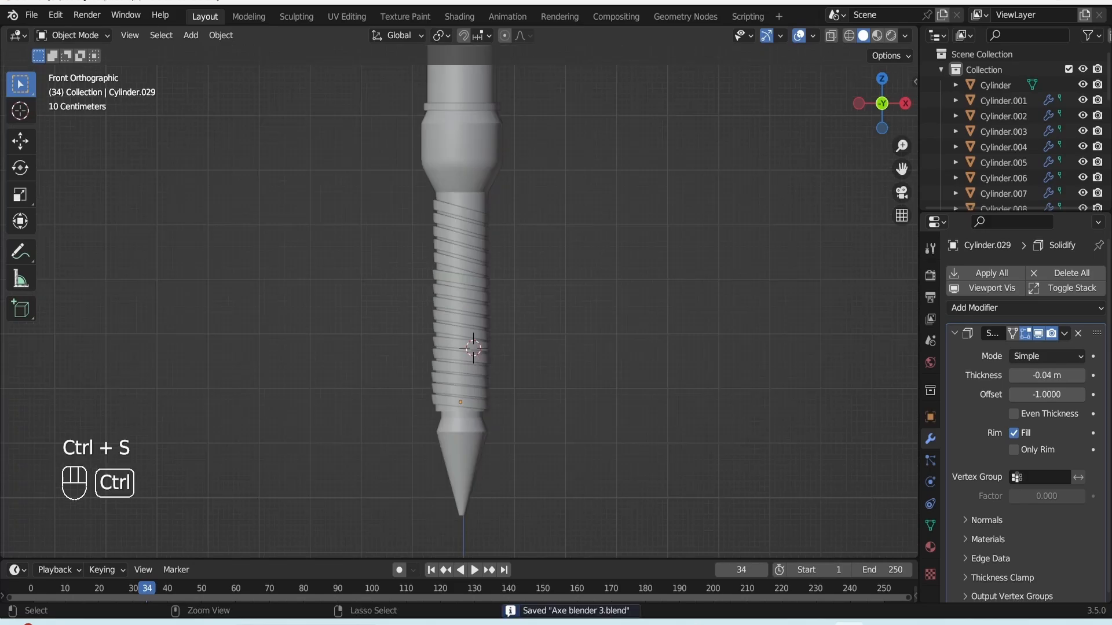
- Save the file and examine the ring-wrapped lower shaft from another angle before returning to front view
{"action": "key", "text": "ctrl+s"}
{"action": "left_click_drag", "start_coordinate": [521, 290], "coordinate": [573, 272], "text": "alt"}
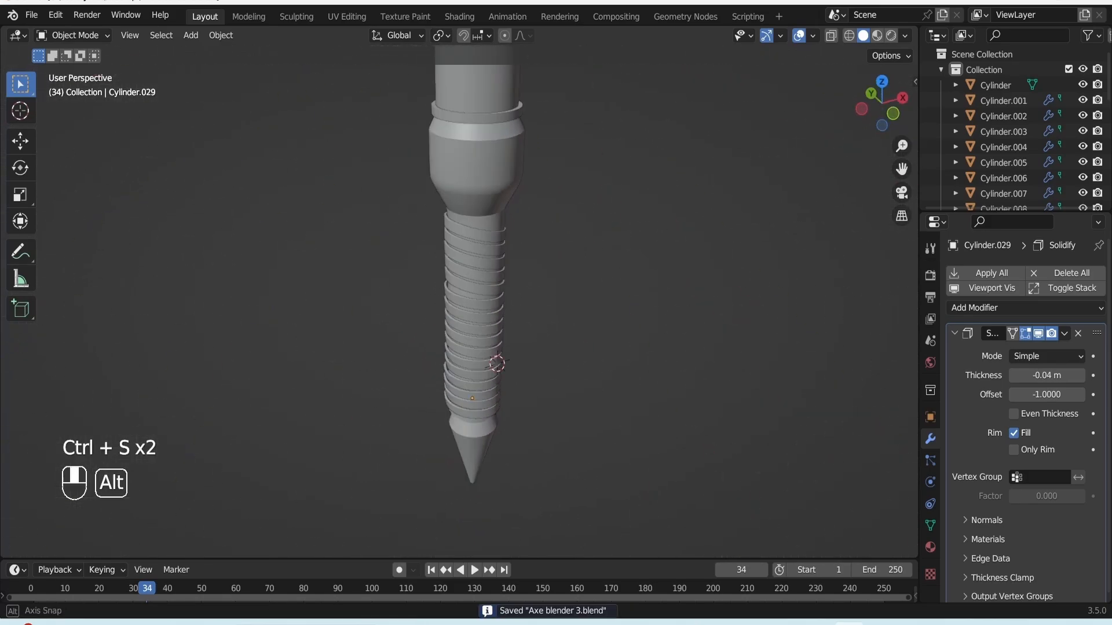
{"action": "key", "text": "KP_1"}
{"action": "left_click", "coordinate": [455, 462]}
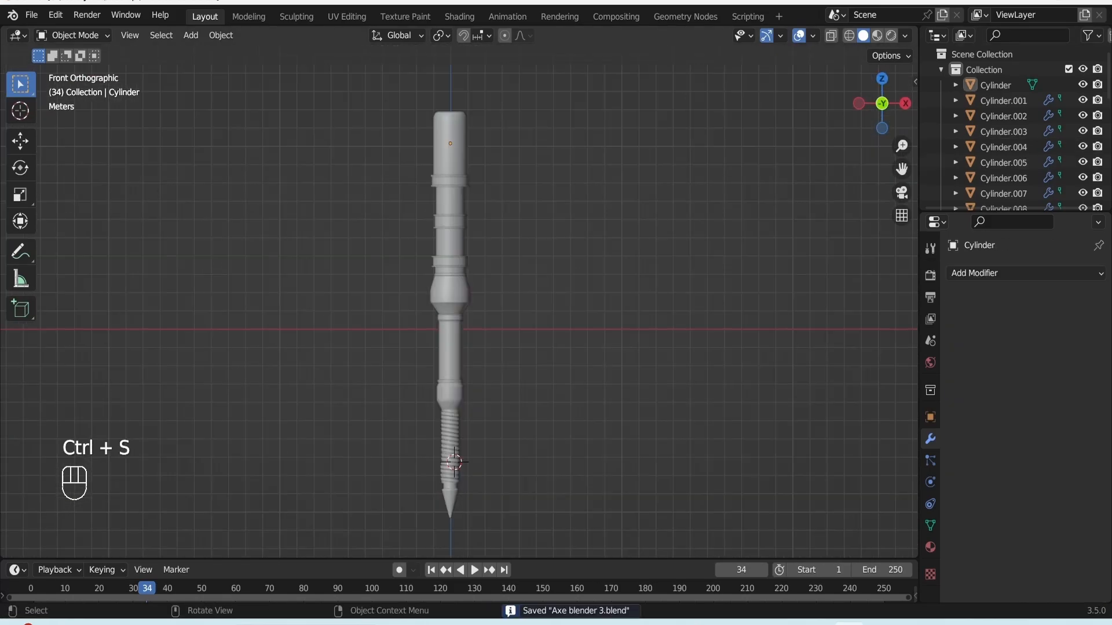
- Save the file and start adding a new object at the 3D cursor beside the handle's upper end
{"action": "key", "text": "ctrl"}
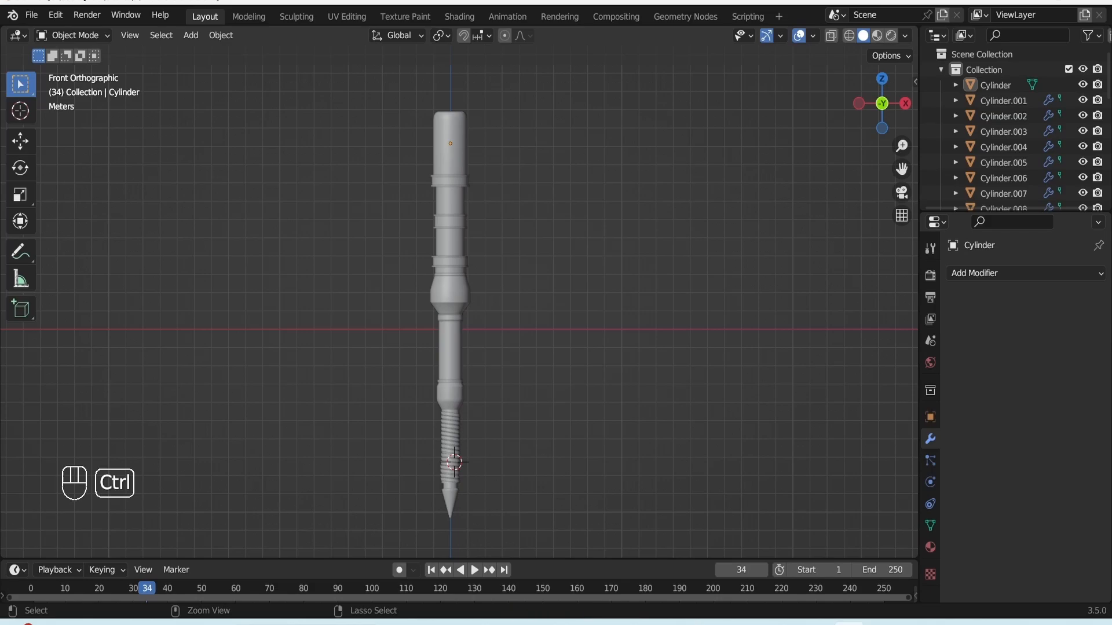
{"action": "key", "text": "ctrl+s"}
{"action": "key", "text": "shift+a"}
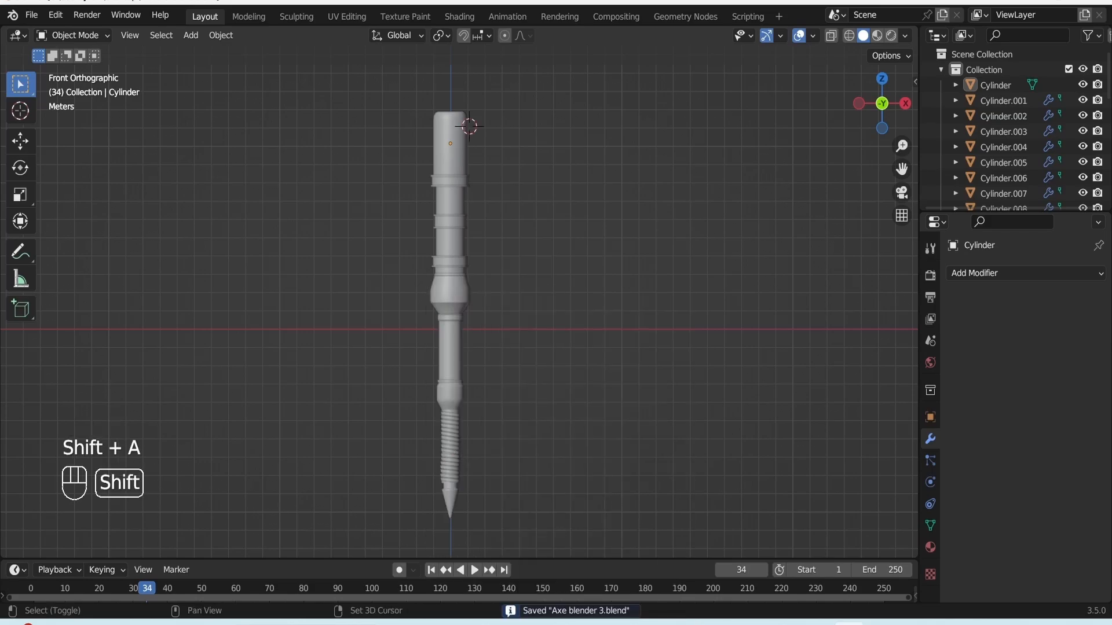
- Add a plane at the 3D cursor near the handle's top and rotate it 90 degrees about the X axis
{"action": "key", "text": "shift+a"}
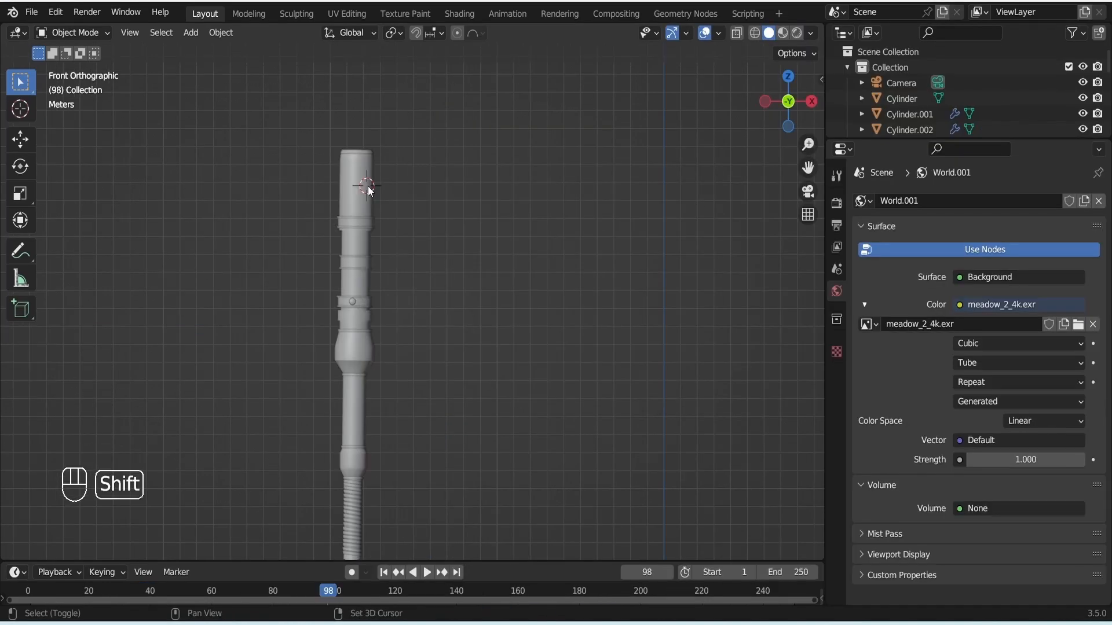
{"action": "key", "text": "shift+a"}
{"action": "left_click", "coordinate": [433, 188]}
{"action": "key", "text": "r"}
{"action": "key", "text": "x"}
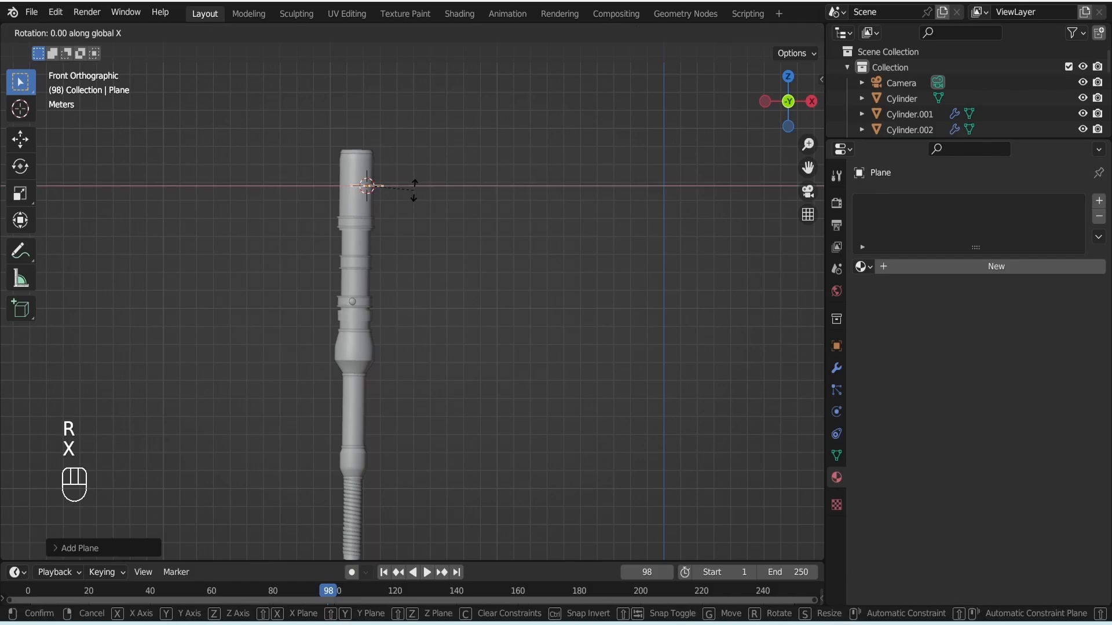
{"action": "key", "text": "KP_9"}
{"action": "key", "text": "KP_0"}
{"action": "key", "text": "Return"}
- Scale the plane up to about twice its size and move it about 0.5 m along Y to sit in front of the handle
{"action": "key", "text": "s"}
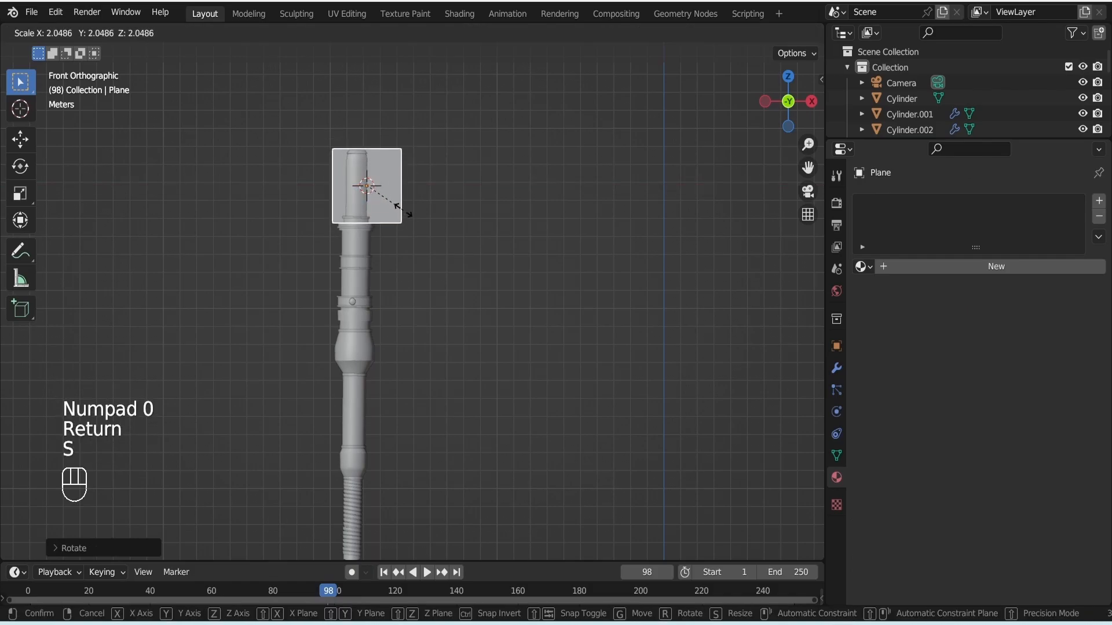
{"action": "left_click", "coordinate": [395, 204]}
{"action": "key", "text": "KP_7"}
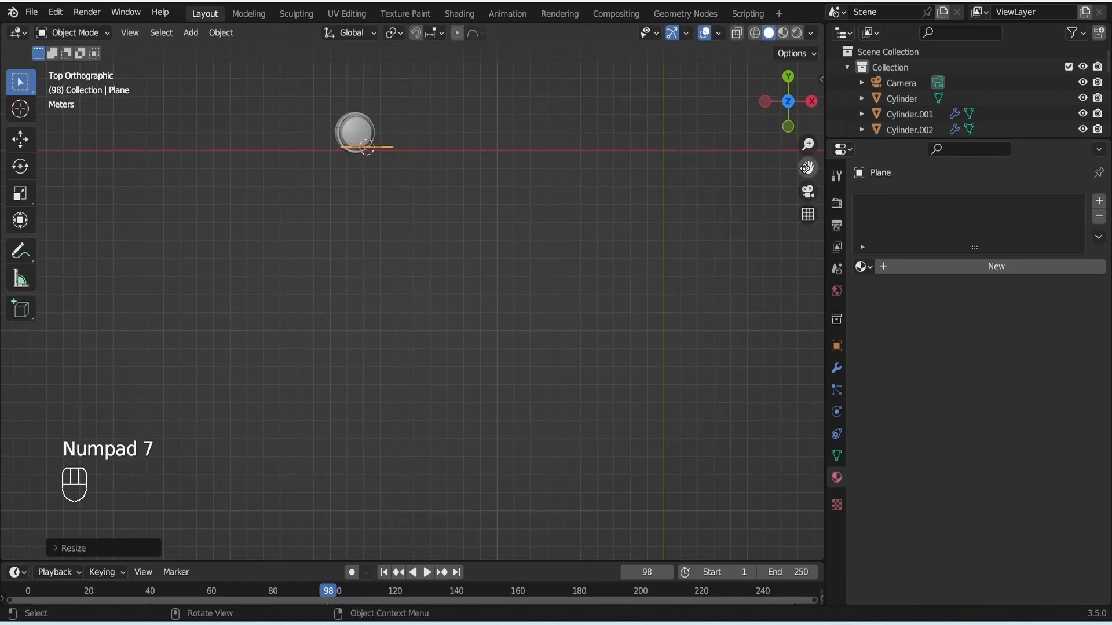
{"action": "left_click_drag", "start_coordinate": [806, 168], "coordinate": [802, 225]}
{"action": "scroll", "coordinate": [459, 258], "scroll_direction": "up", "scroll_amount": 2}
{"action": "key", "text": "g"}
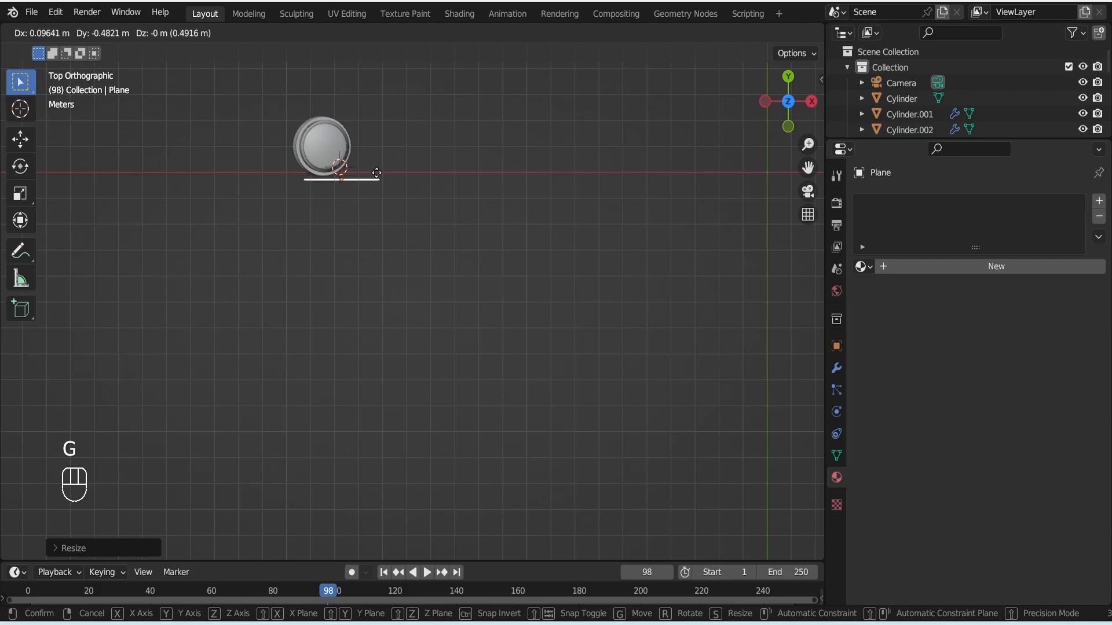
{"action": "left_click", "coordinate": [377, 173]}
{"action": "key", "text": "KP_1"}
{"action": "left_click_drag", "start_coordinate": [809, 167], "coordinate": [809, 212]}
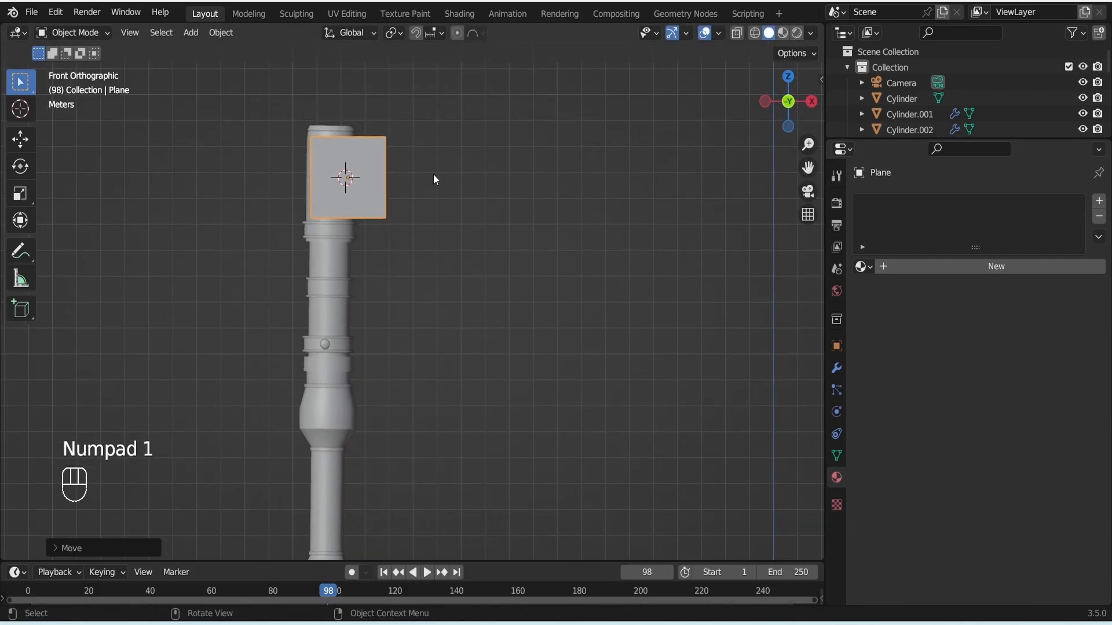
{"action": "scroll", "coordinate": [435, 179], "scroll_direction": "up", "scroll_amount": 3}
{"action": "left_click_drag", "start_coordinate": [808, 167], "coordinate": [808, 249]}
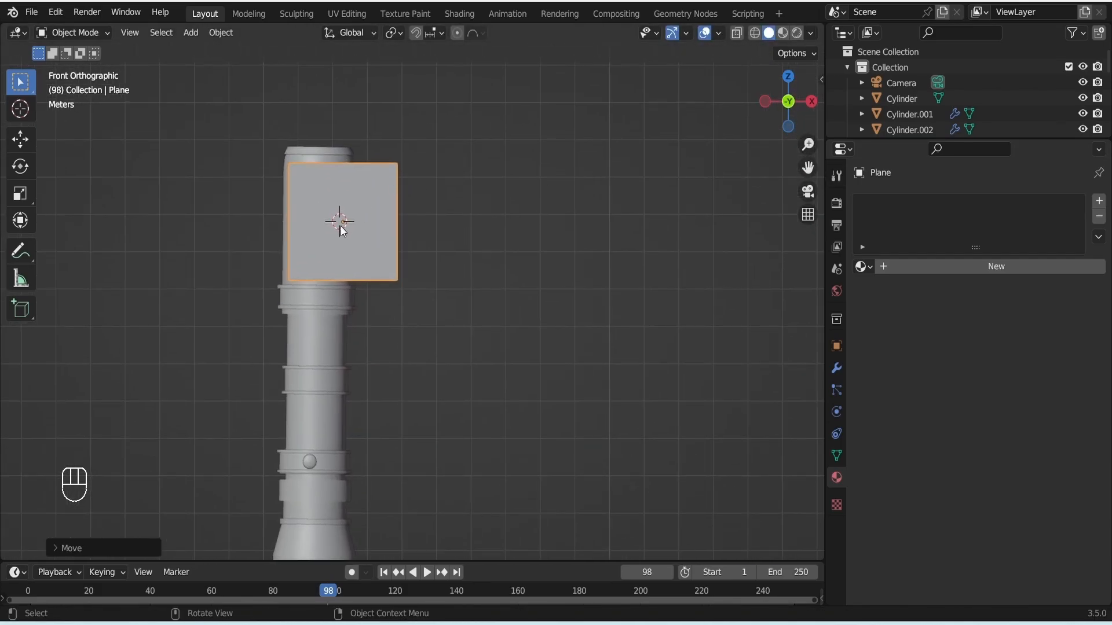
{"action": "key", "text": "Tab"}
{"action": "key", "text": "s"}
{"action": "key", "text": "y"}
{"action": "key", "text": "Escape"}
{"action": "key", "text": "s"}
{"action": "key", "text": "x"}
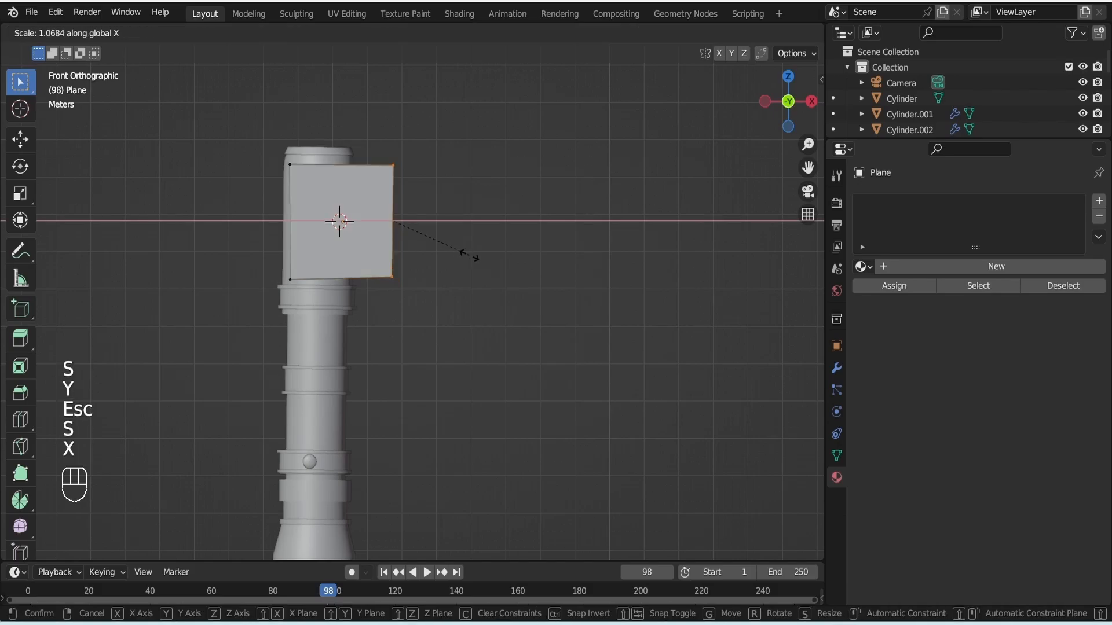
{"action": "key", "text": "Escape"}
{"action": "key", "text": "Tab"}
- Stretch the plane along X into a long rectangle and shift it sideways so its longer part extends past one side of the handle
{"action": "key", "text": "s"}
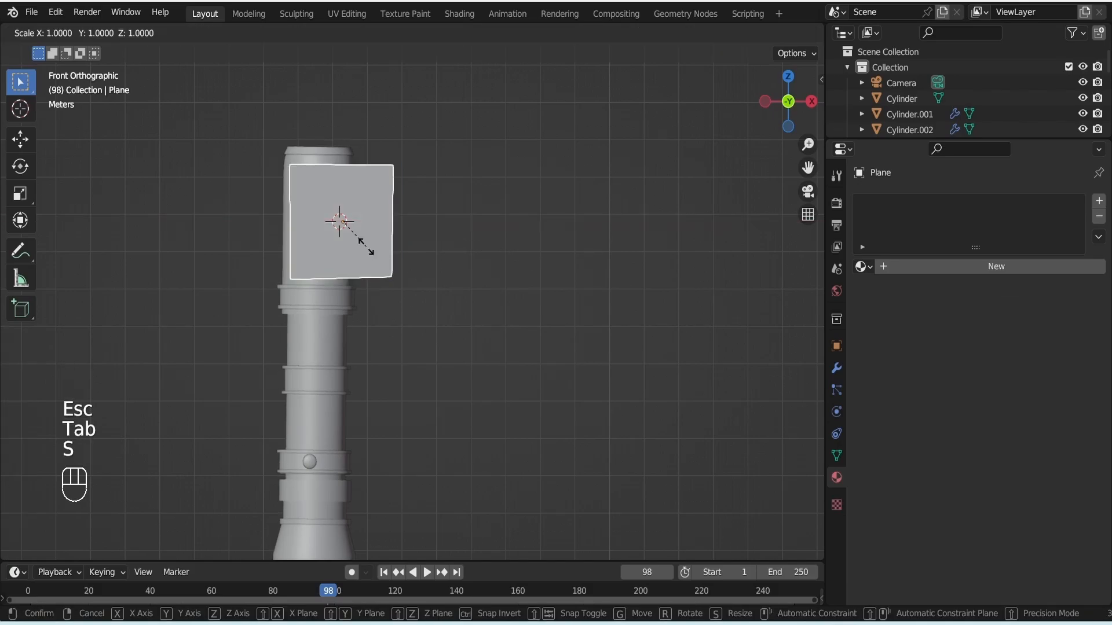
{"action": "key", "text": "x"}
{"action": "left_click", "coordinate": [508, 261]}
{"action": "key", "text": "g"}
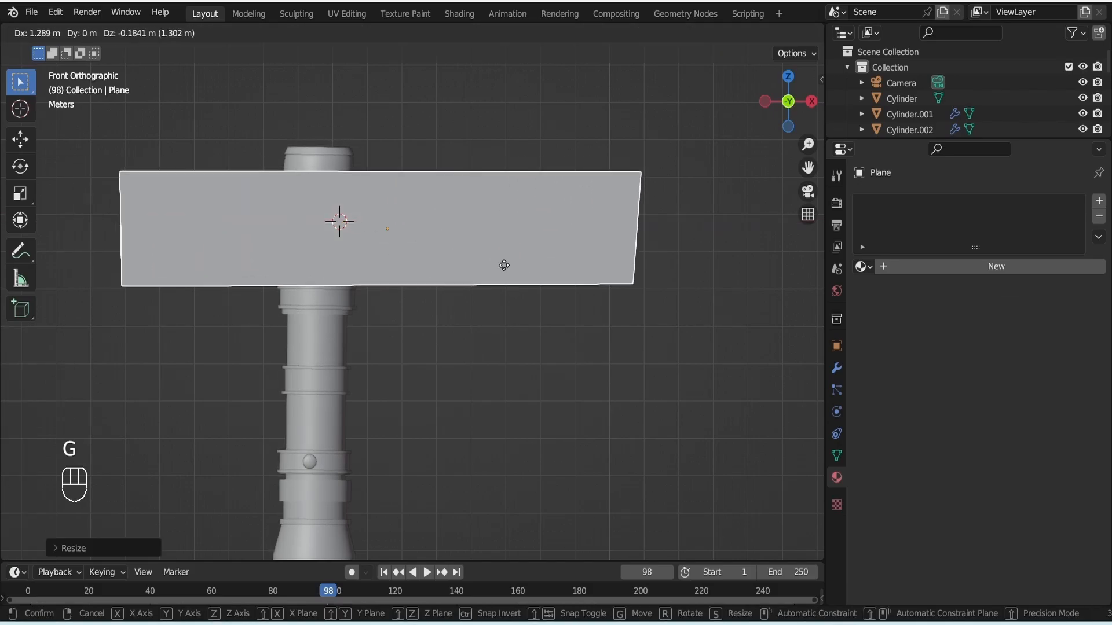
{"action": "left_click", "coordinate": [563, 261]}
{"action": "key", "text": "s"}
{"action": "key", "text": "x"}
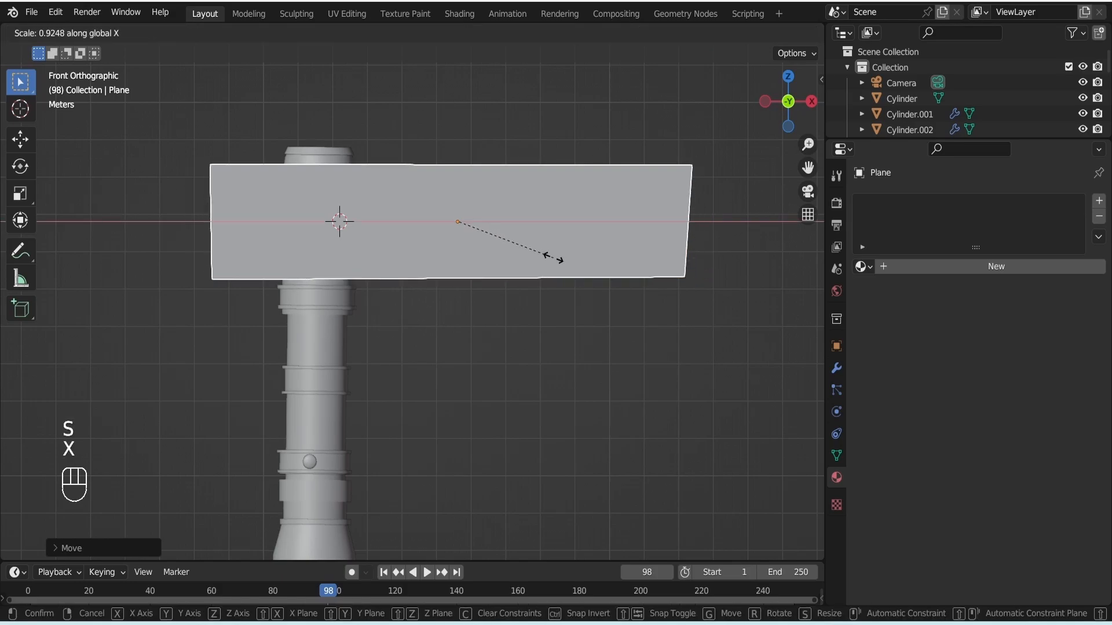
{"action": "left_click", "coordinate": [550, 261]}
- Move the lower outer corner vertex of the blade plane so the far edge stands vertical
{"action": "key", "text": "Tab"}
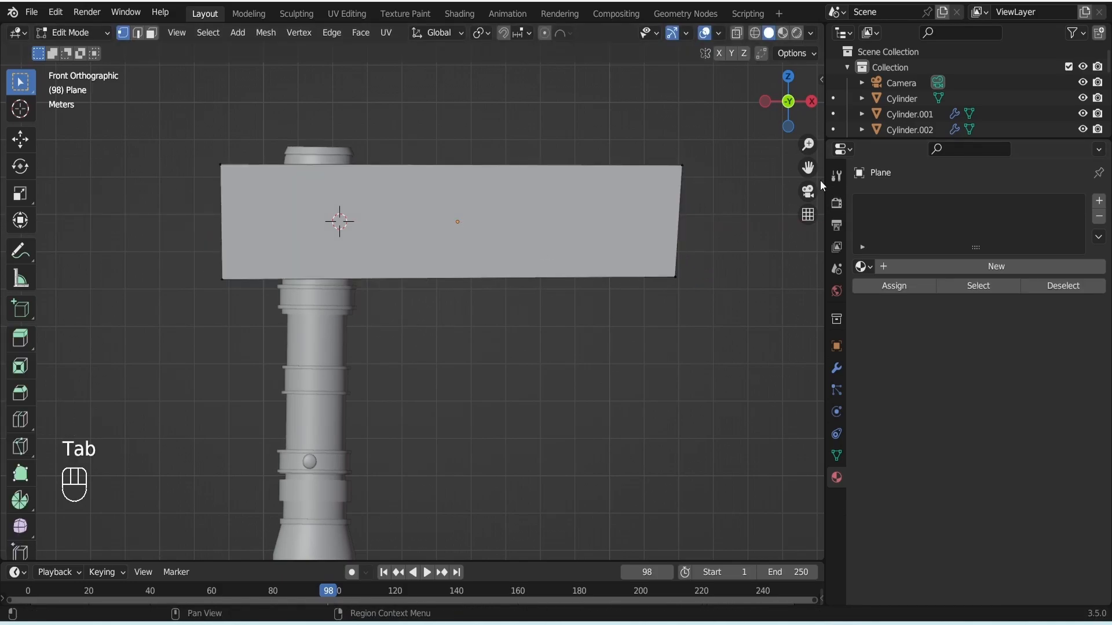
{"action": "middle_click_drag", "start_coordinate": [820, 179], "coordinate": [767, 184], "text": "shift"}
{"action": "key", "text": "g"}
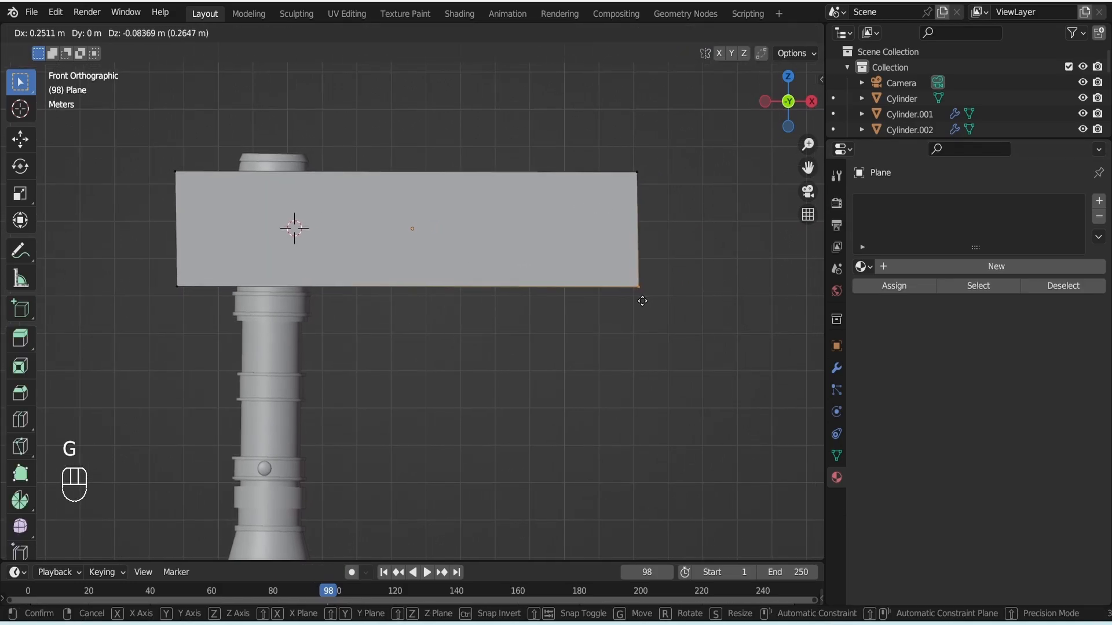
{"action": "left_click", "coordinate": [640, 301]}
{"action": "left_click_drag", "start_coordinate": [602, 160], "coordinate": [666, 210]}
{"action": "key", "text": "g"}
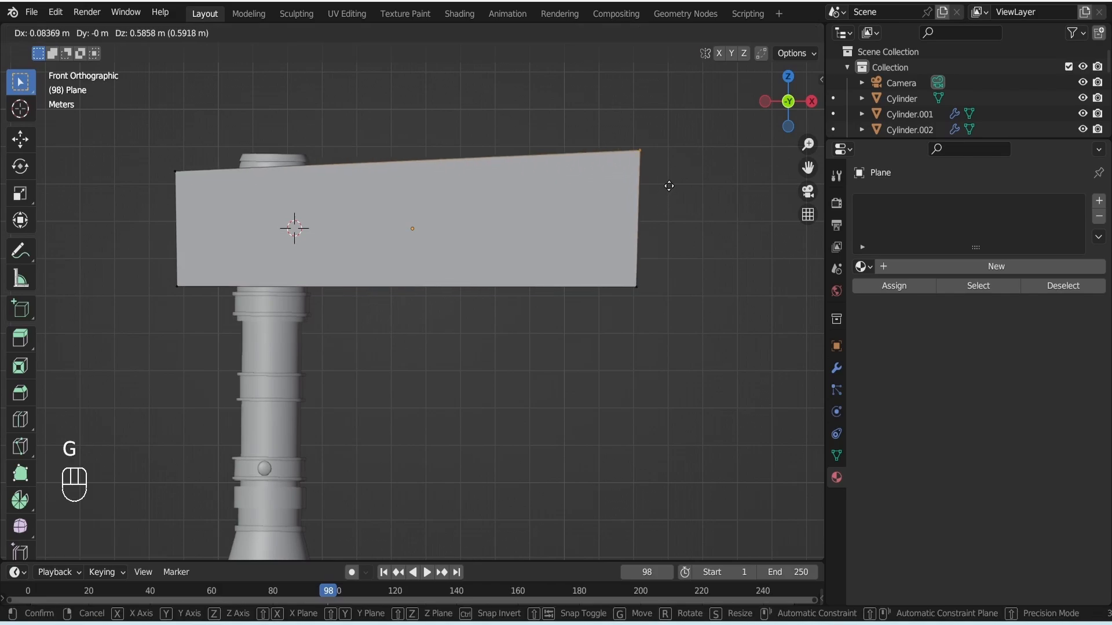
{"action": "key", "text": "Escape"}
- Add one vertical loop cut across the blade plane, slid slightly from its middle toward the outer end
{"action": "key", "text": "ctrl+r"}
{"action": "left_click", "coordinate": [570, 231]}
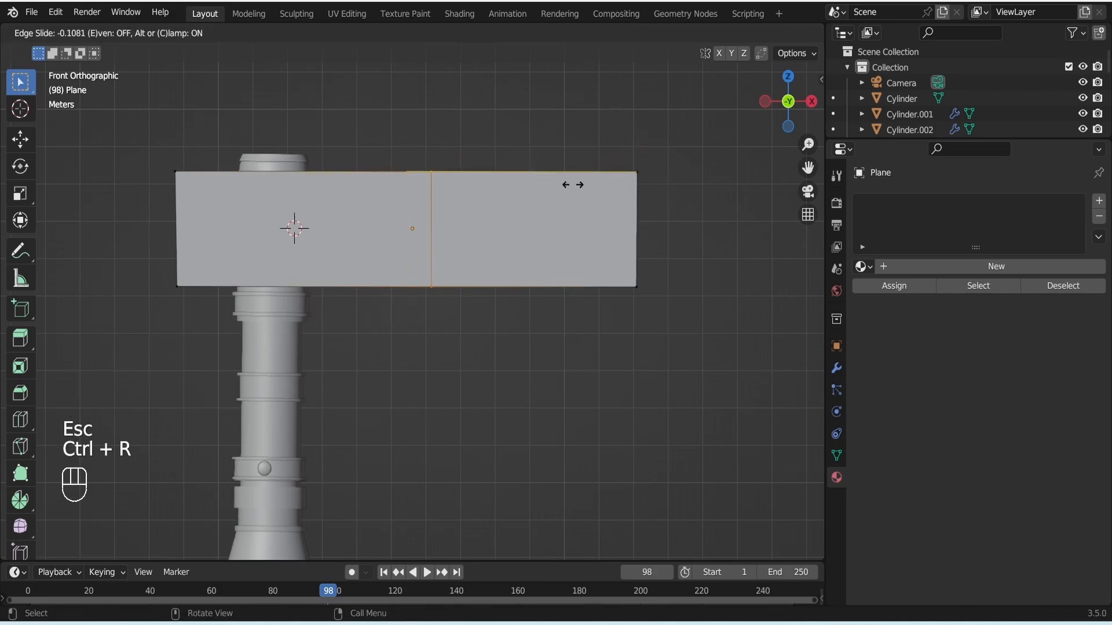
{"action": "left_click", "coordinate": [568, 194]}
- Flare the blade by raising its upper outer corner about 0.65 m and pulling the lower outer corner far down
{"action": "left_click_drag", "start_coordinate": [606, 149], "coordinate": [663, 202]}
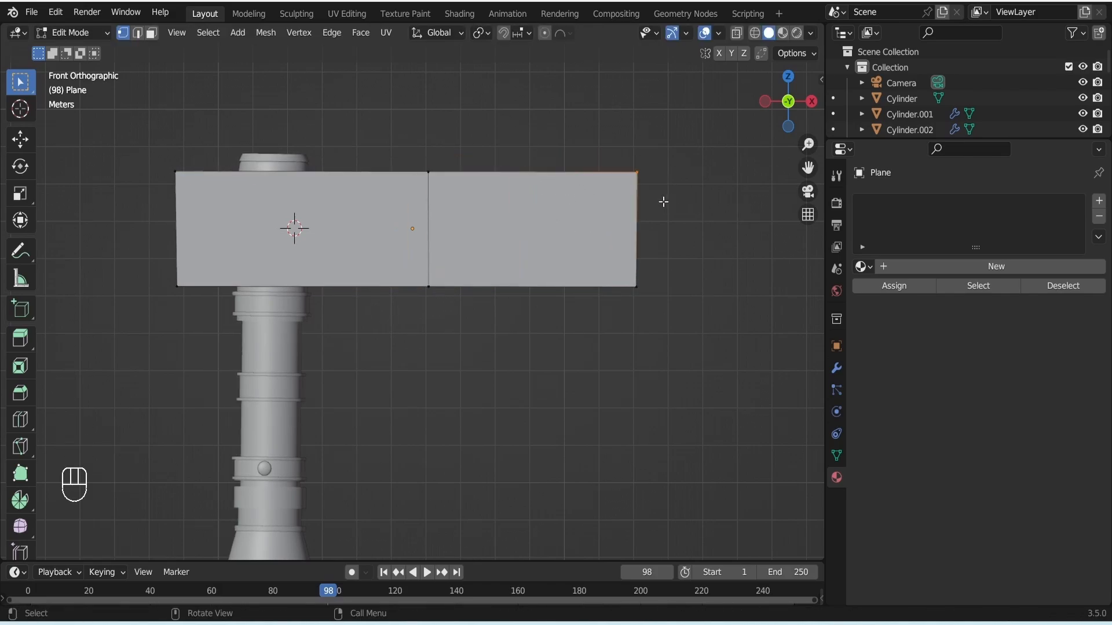
{"action": "key", "text": "g"}
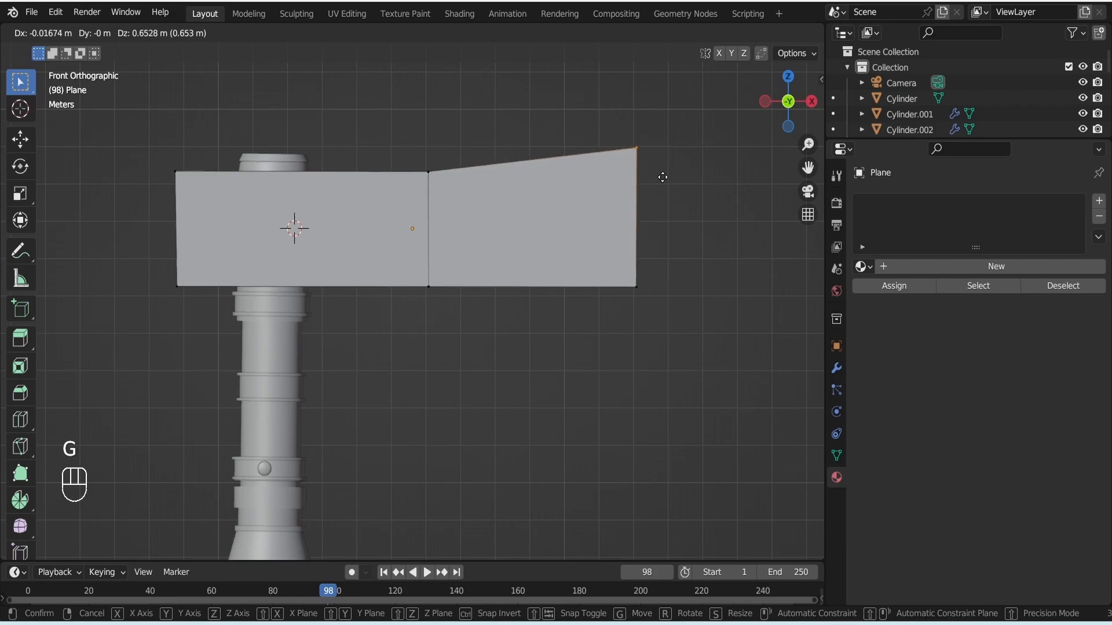
{"action": "left_click", "coordinate": [660, 171]}
{"action": "left_click", "coordinate": [649, 317]}
{"action": "key", "text": "g"}
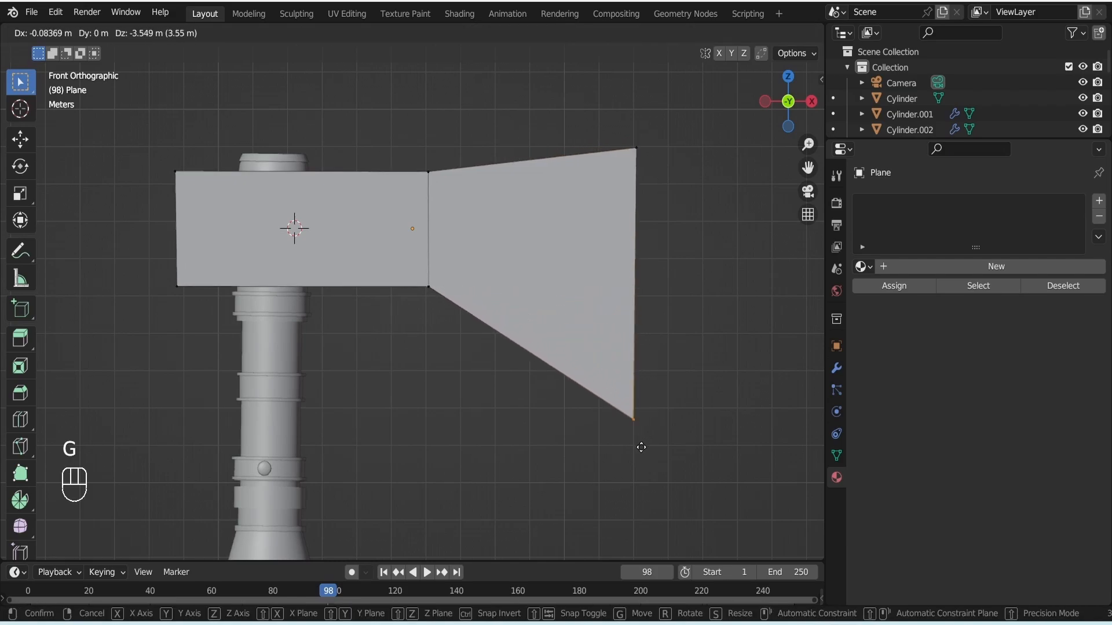
{"action": "left_click", "coordinate": [641, 457]}
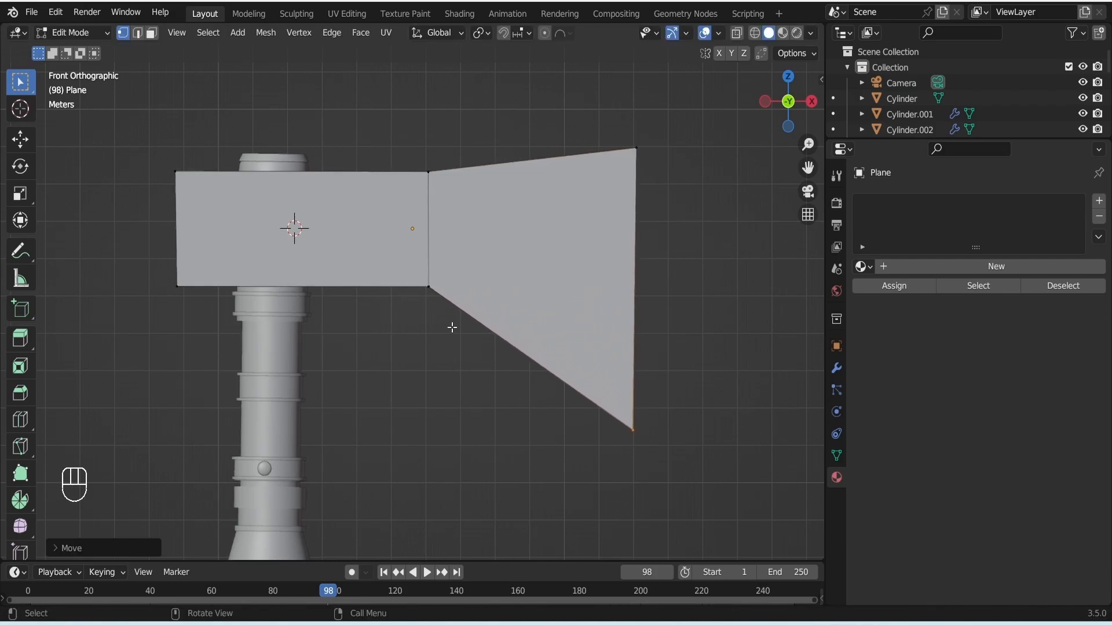
- Add a vertical loop cut in the flared section and move its lower vertex up to curve the blade's underside inward
{"action": "key", "text": "ctrl+r"}
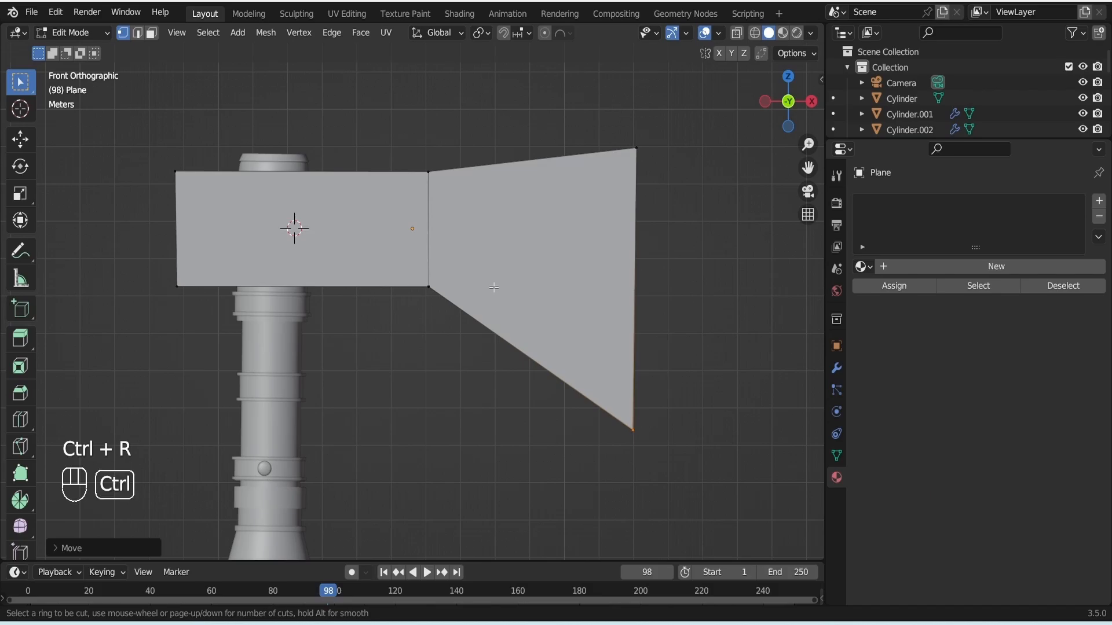
{"action": "left_click", "coordinate": [510, 184]}
{"action": "left_click", "coordinate": [488, 185]}
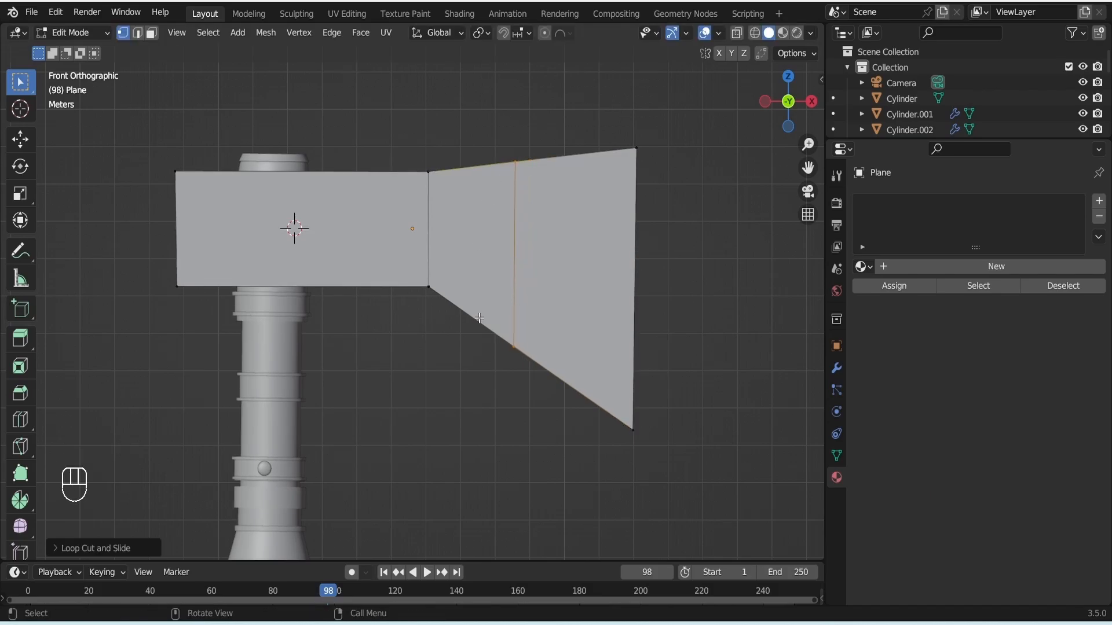
{"action": "left_click", "coordinate": [514, 347]}
{"action": "key", "text": "g"}
{"action": "left_click", "coordinate": [511, 336]}
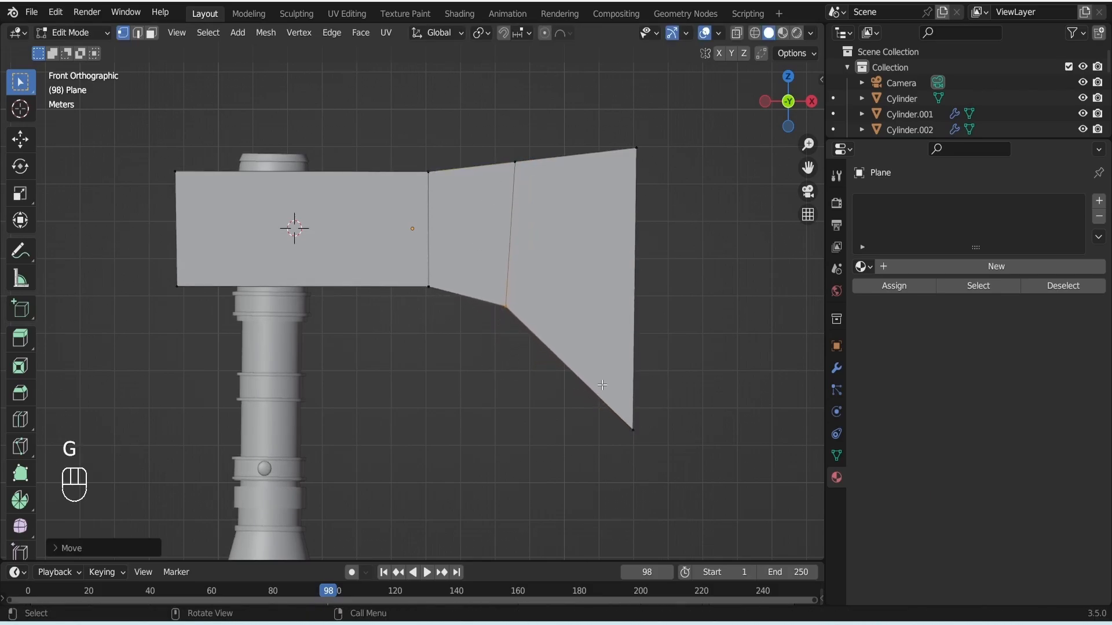
- Move the cutting edge's lower corner down and inward and its upper corner slightly up and inward
{"action": "left_click", "coordinate": [634, 431]}
{"action": "key", "text": "g"}
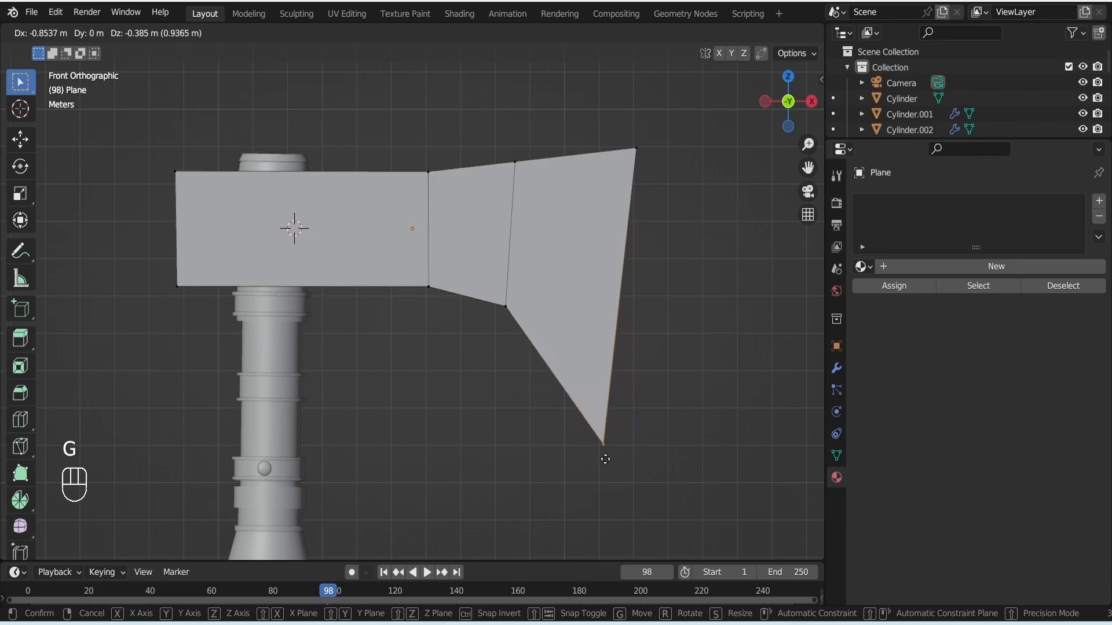
{"action": "left_click", "coordinate": [604, 475]}
{"action": "left_click", "coordinate": [641, 185]}
{"action": "key", "text": "g"}
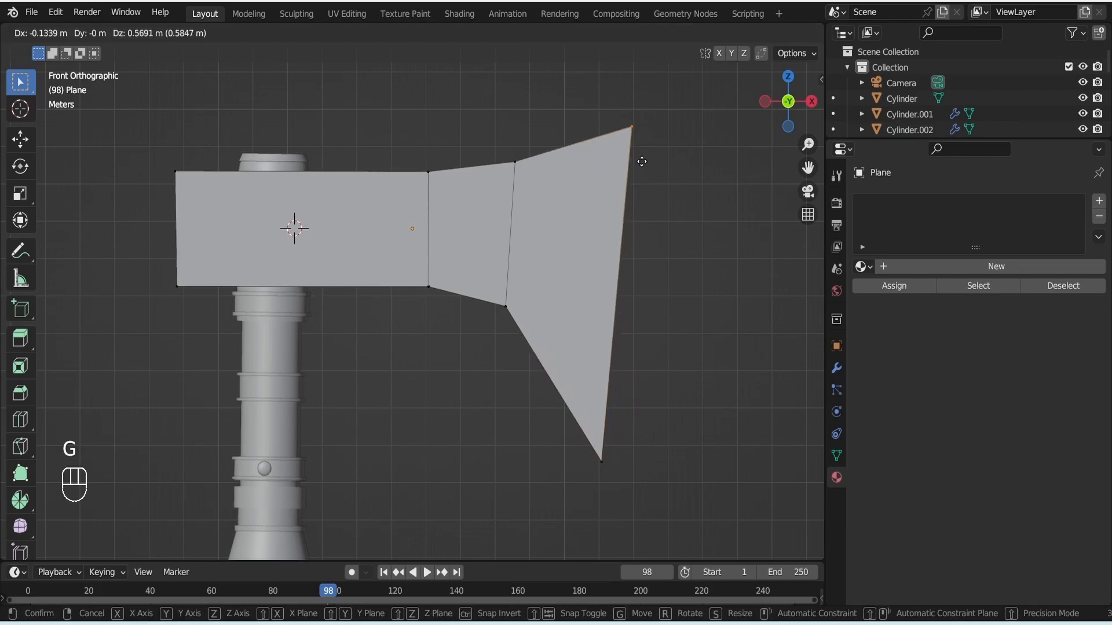
{"action": "left_click", "coordinate": [622, 180]}
- Move the lower vertex of the flared section's loop cut down and outward until that cut is vertical
{"action": "left_click", "coordinate": [525, 345]}
{"action": "key", "text": "g"}
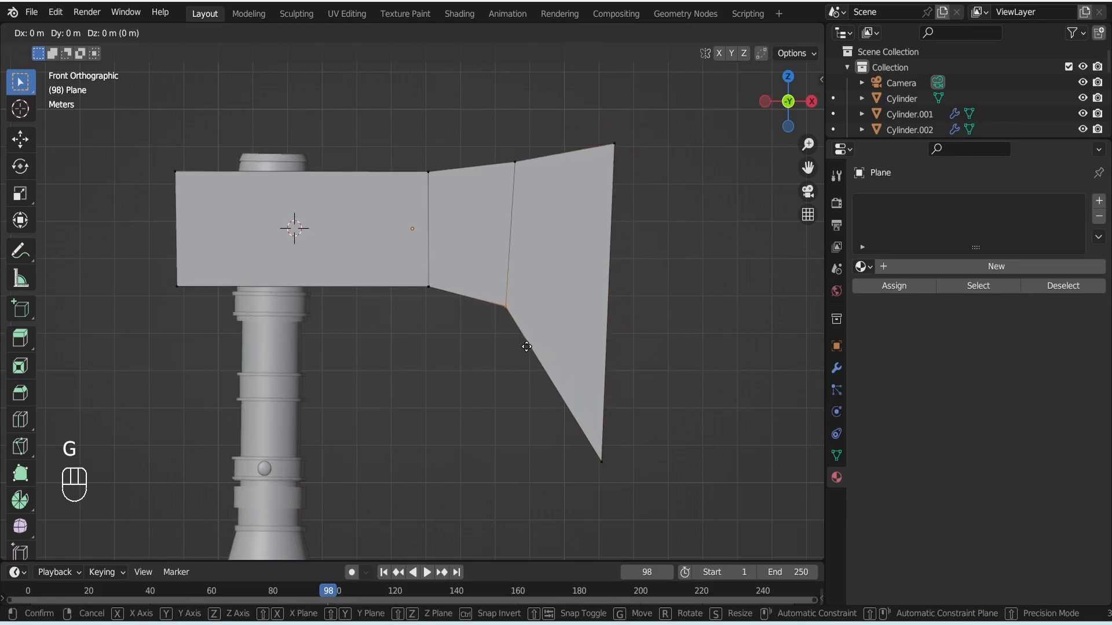
{"action": "left_click", "coordinate": [534, 375]}
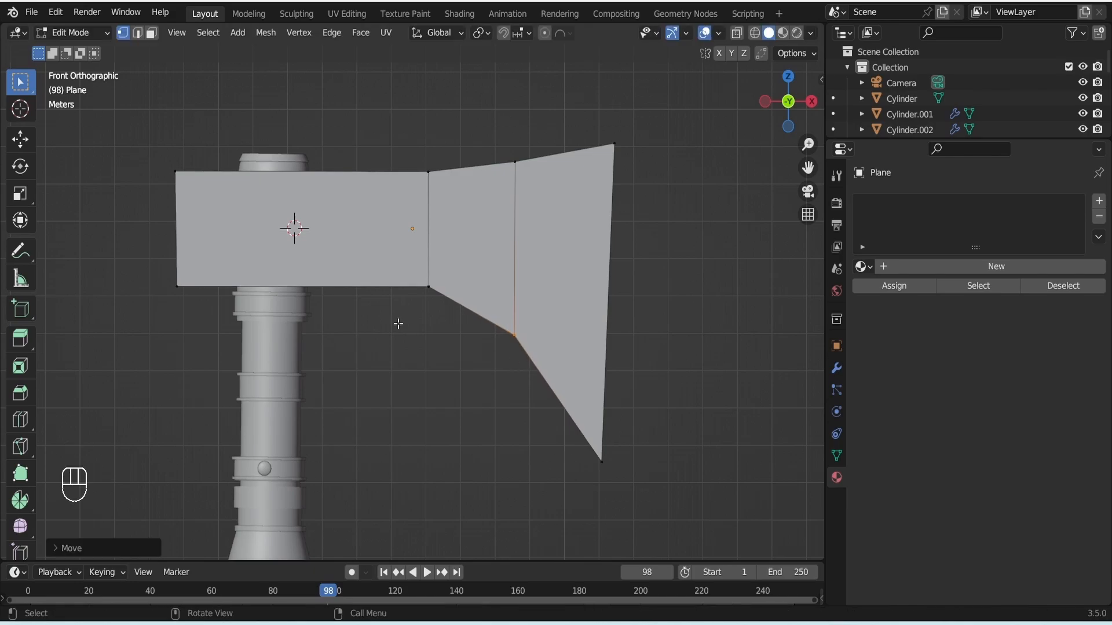
- Move both inner vertical edges of the blade toward the handle, lengthening the flared section
{"action": "left_click_drag", "start_coordinate": [395, 306], "coordinate": [449, 157]}
{"action": "key", "text": "g"}
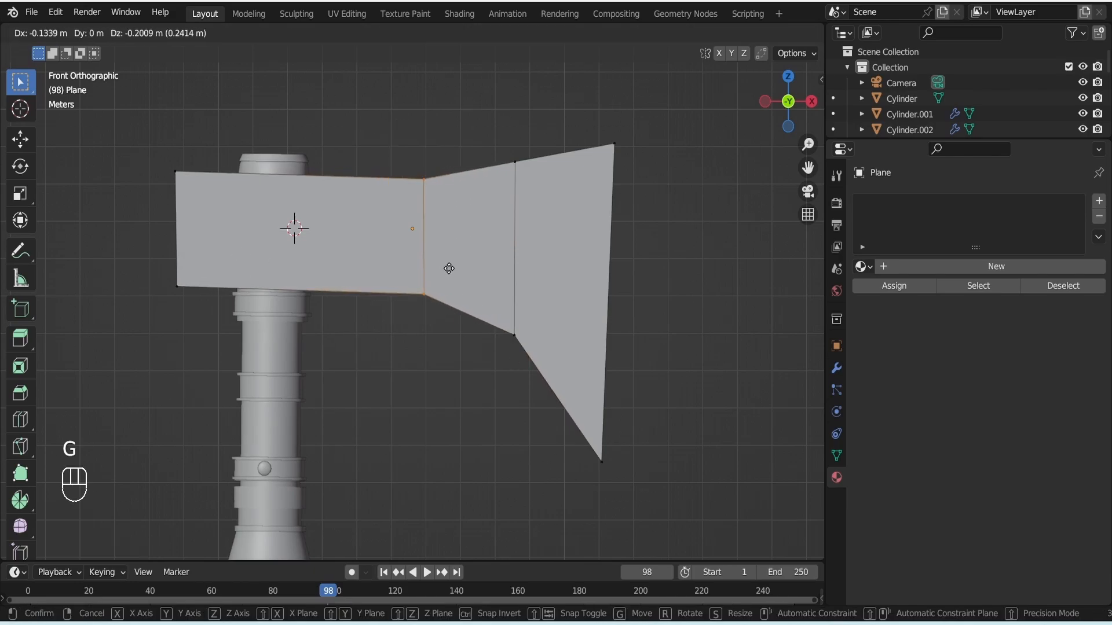
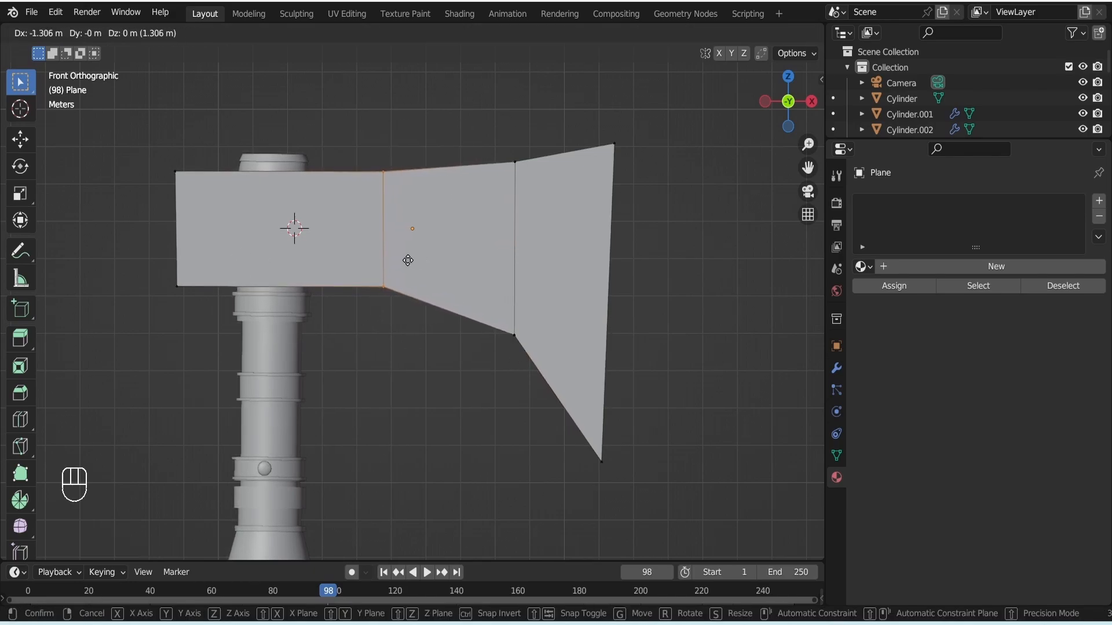
{"action": "left_click", "coordinate": [387, 264]}
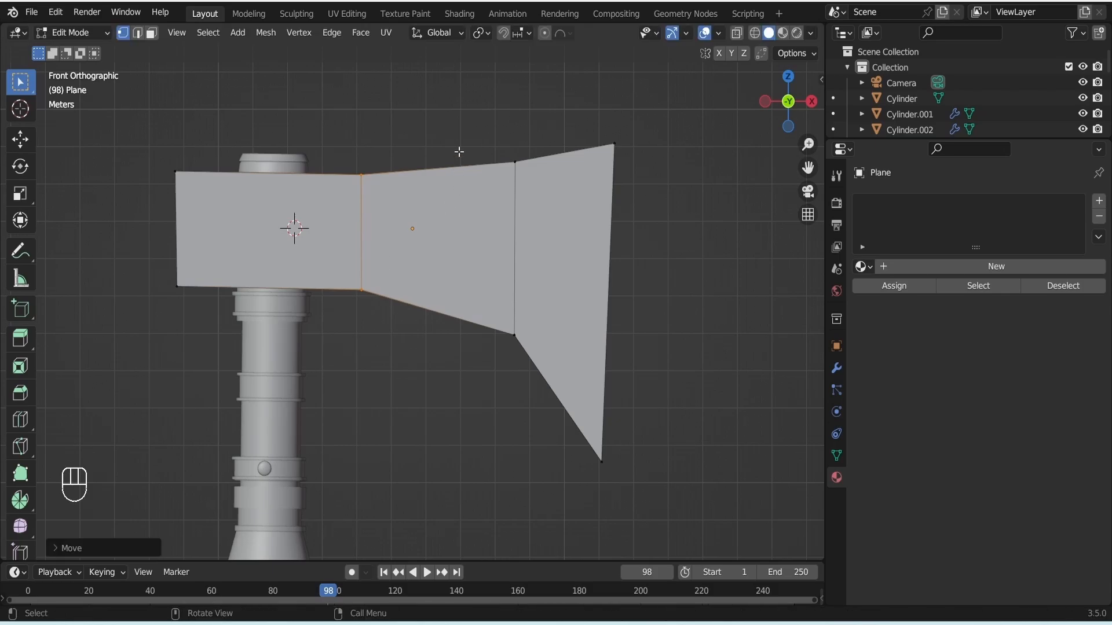
{"action": "left_click_drag", "start_coordinate": [471, 128], "coordinate": [521, 356]}
{"action": "key", "text": "g"}
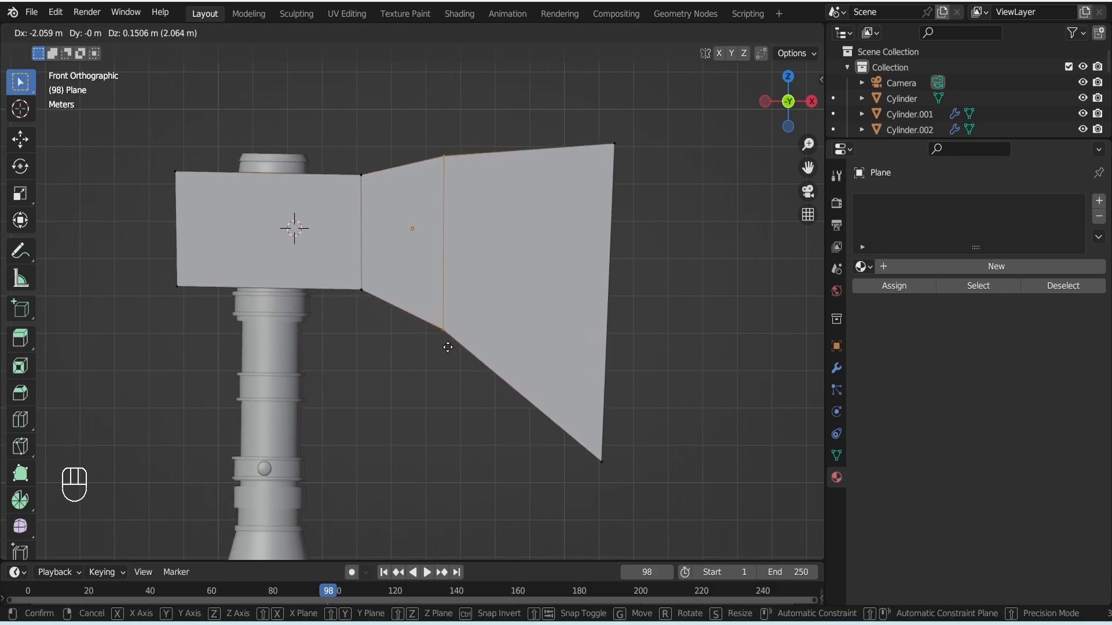
{"action": "key", "text": "Escape"}
{"action": "key", "text": "g"}
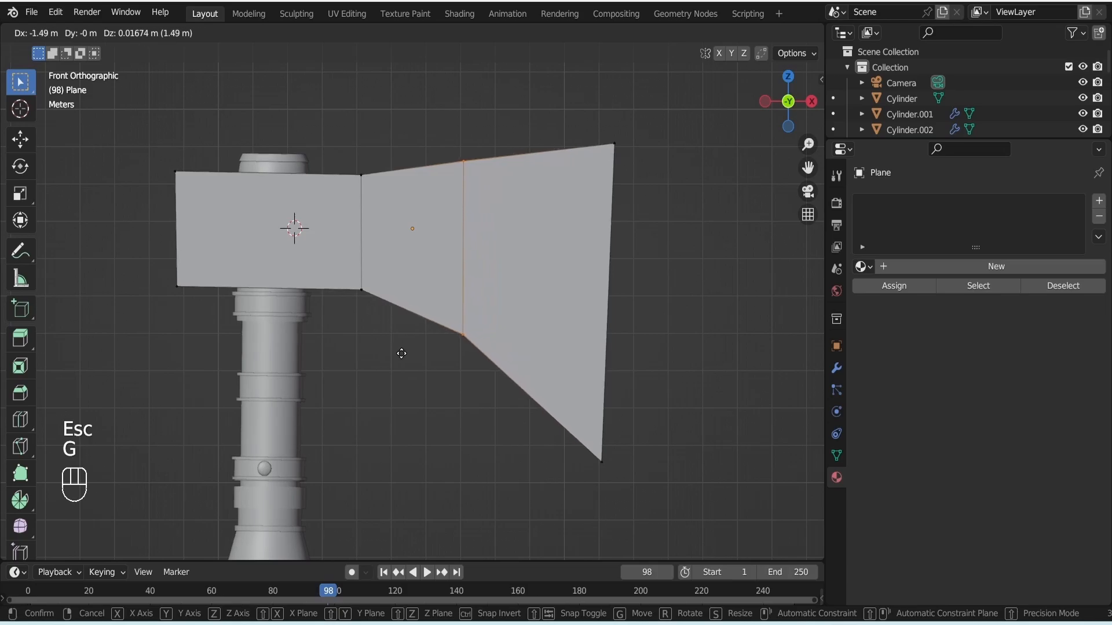
{"action": "left_click", "coordinate": [385, 349]}
- Pull the cutting edge's lower corner further down and raise its upper corner about 0.3 m while shifting it about 0.13 m inward
{"action": "left_click_drag", "start_coordinate": [522, 378], "coordinate": [614, 474]}
{"action": "key", "text": "g"}
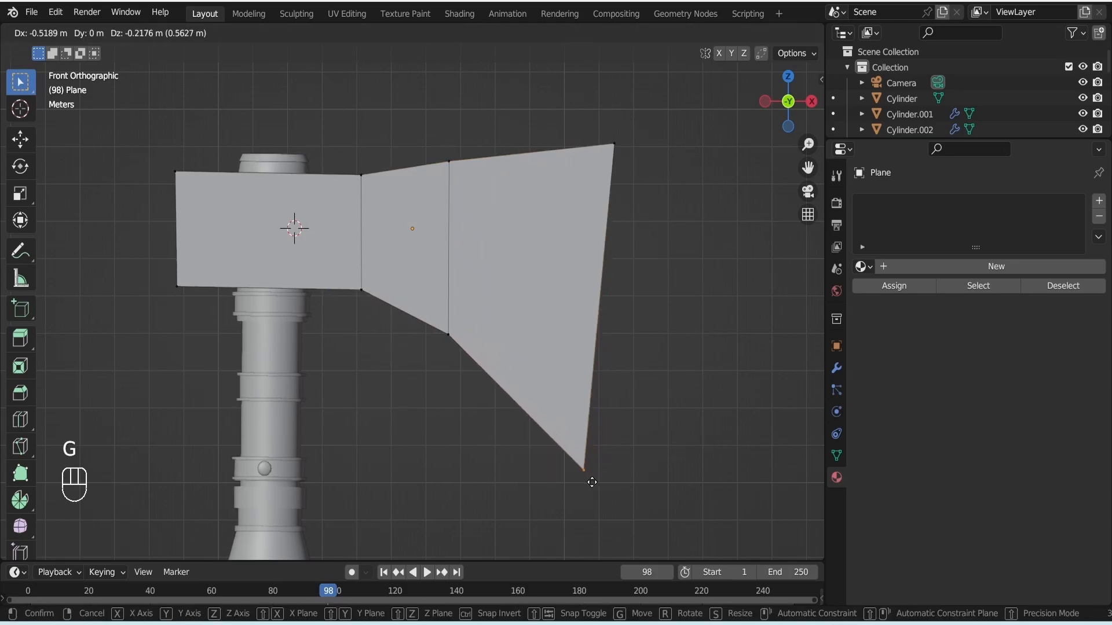
{"action": "left_click", "coordinate": [602, 509]}
{"action": "left_click_drag", "start_coordinate": [562, 127], "coordinate": [640, 207]}
{"action": "key", "text": "g"}
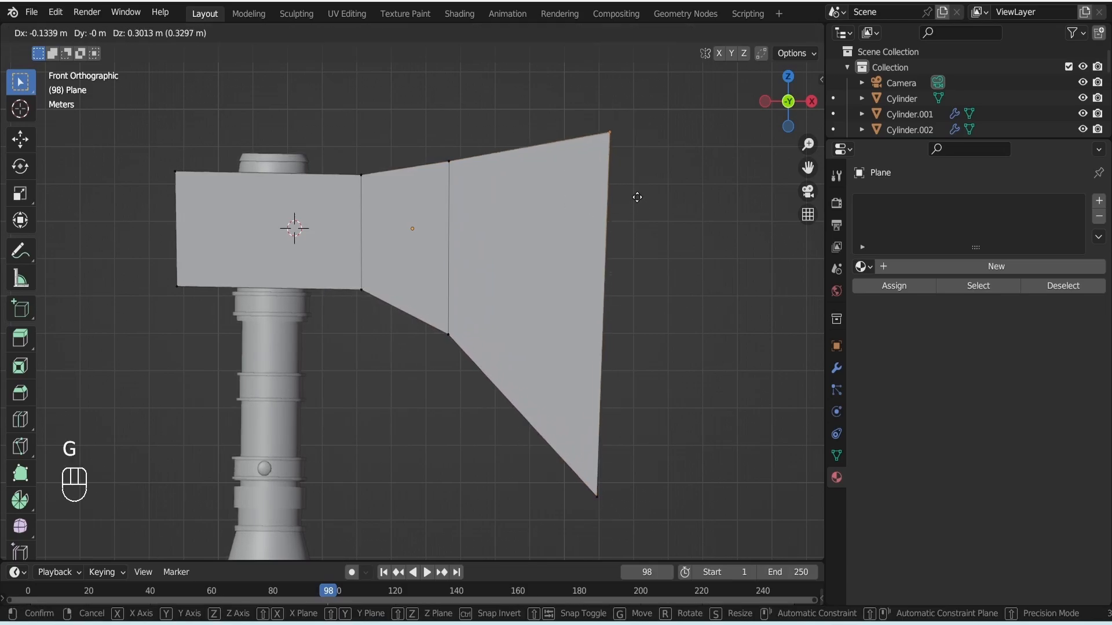
{"action": "left_click", "coordinate": [635, 196]}
- Slide the lower vertex of the outer loop cut slightly upward along the blade's outline
{"action": "left_click_drag", "start_coordinate": [429, 319], "coordinate": [471, 373]}
{"action": "key", "text": "g"}
{"action": "left_click", "coordinate": [466, 368]}
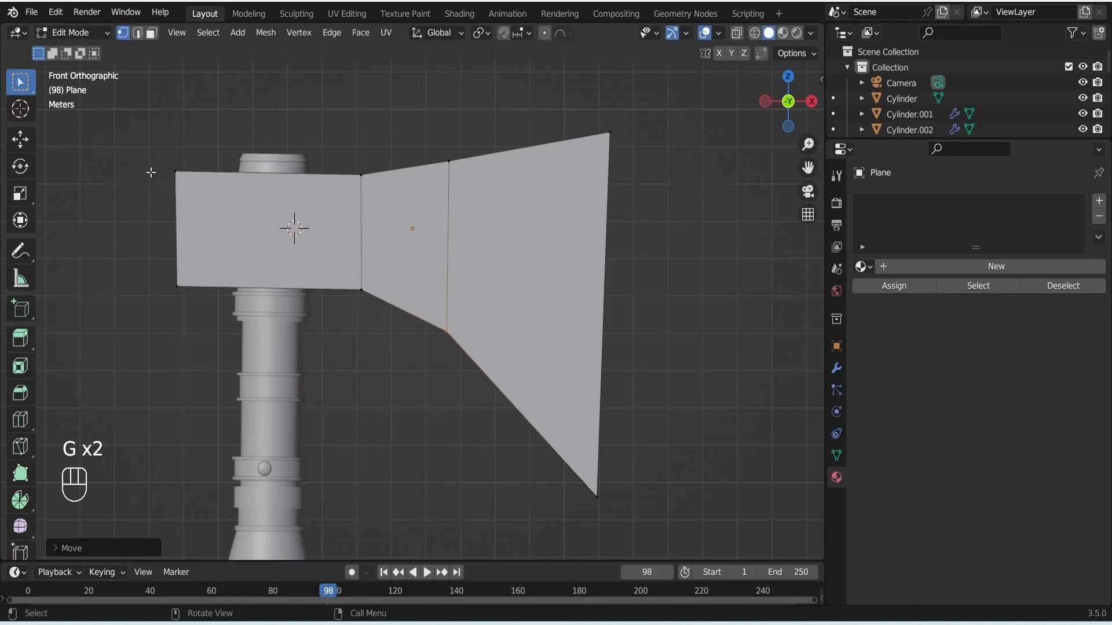
- Scale down the vertical edge at the blade's back end so the head tapers behind the handle
{"action": "left_click_drag", "start_coordinate": [149, 174], "coordinate": [211, 298]}
{"action": "key", "text": "s"}
{"action": "left_click", "coordinate": [200, 287]}
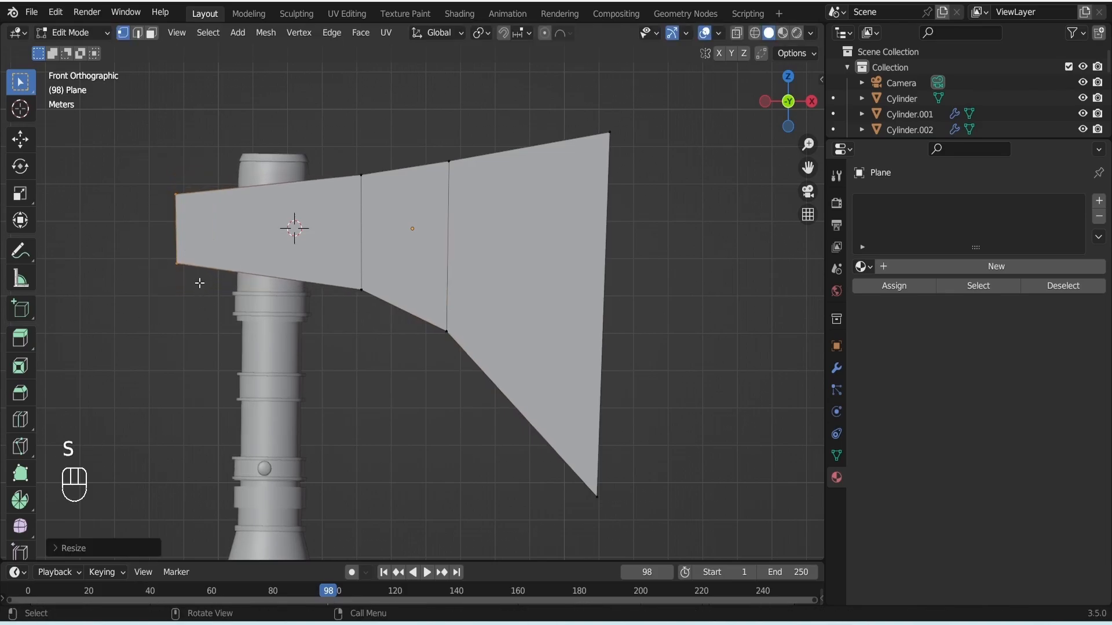
- Move the vertical edge at the blade's back end about 1.2 m toward the handle, lengthen it, and lower it slightly
{"action": "key", "text": "g"}
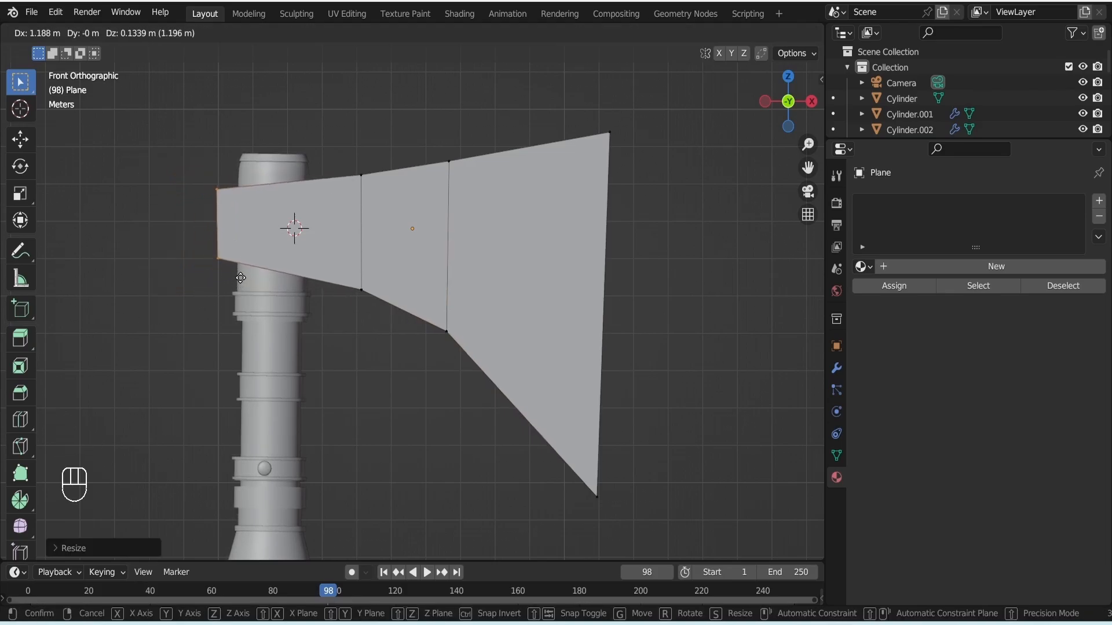
{"action": "left_click", "coordinate": [240, 282]}
{"action": "key", "text": "s"}
{"action": "left_click", "coordinate": [241, 294]}
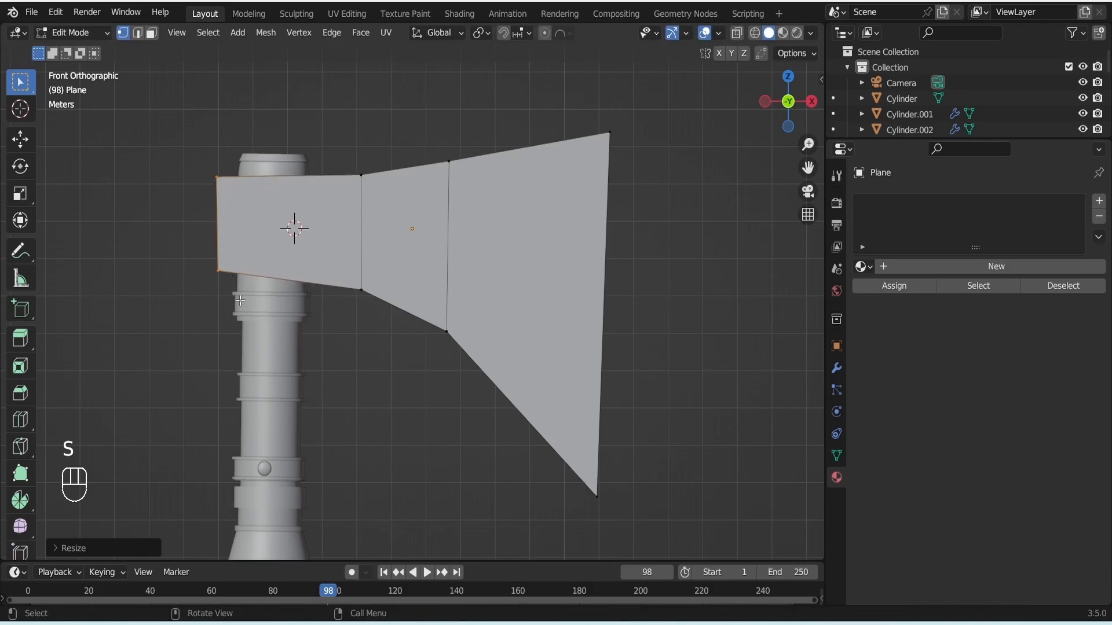
{"action": "key", "text": "g"}
{"action": "left_click", "coordinate": [239, 300]}
- Save the file and check the flat blade from an angle and from the front
{"action": "key", "text": "Tab"}
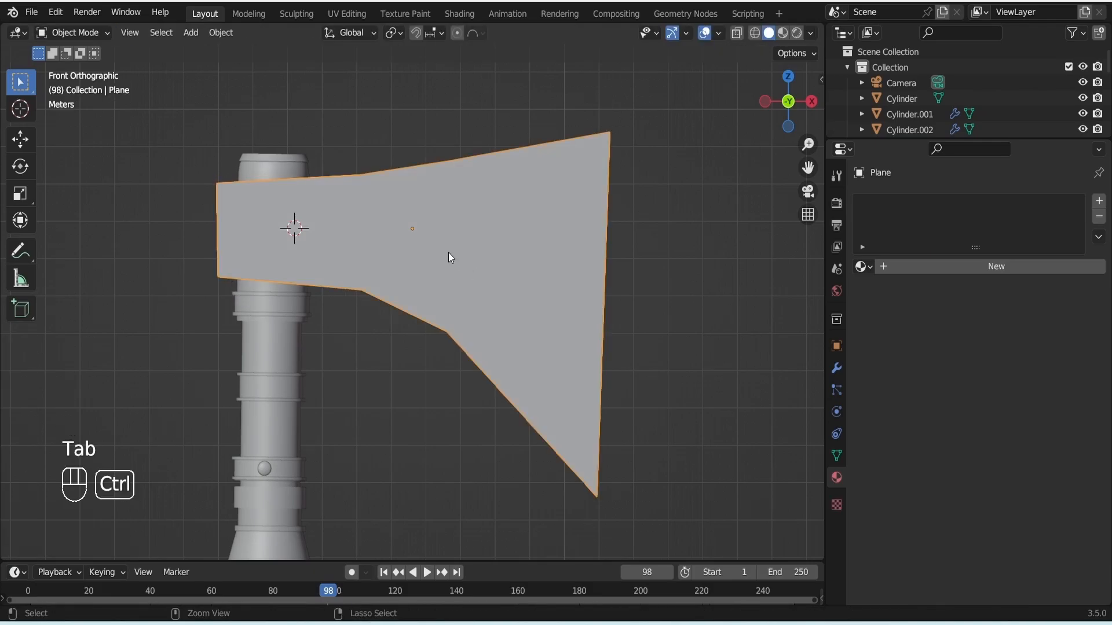
{"action": "key", "text": "ctrl+s"}
{"action": "key", "text": "Tab"}
{"action": "middle_click_drag", "start_coordinate": [454, 257], "coordinate": [365, 342]}
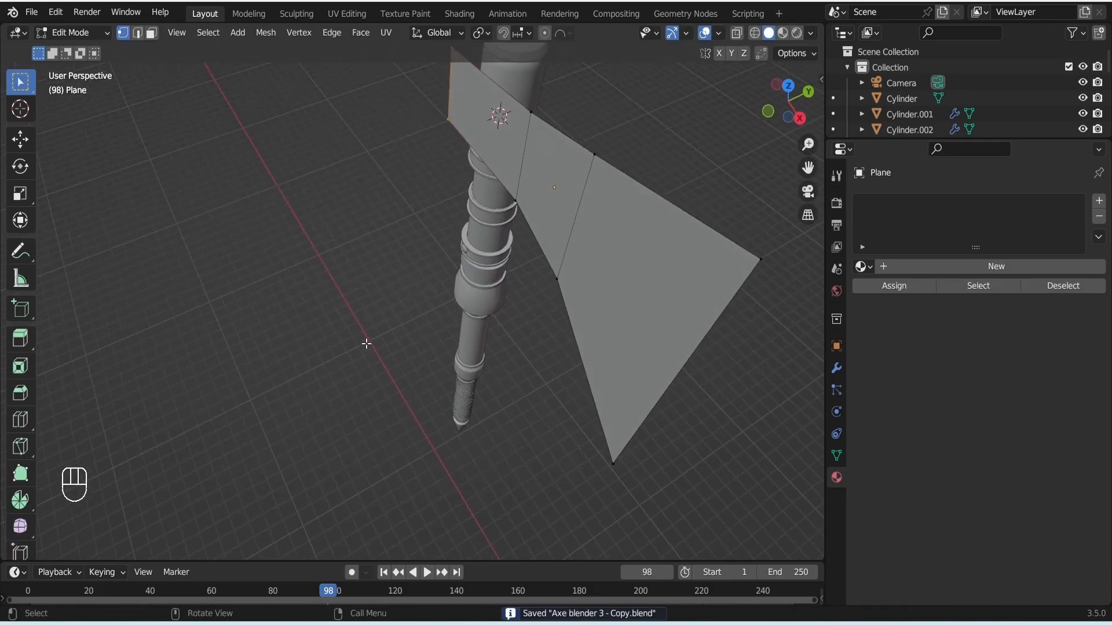
{"action": "key", "text": "KP_1"}
{"action": "key", "text": "Tab"}
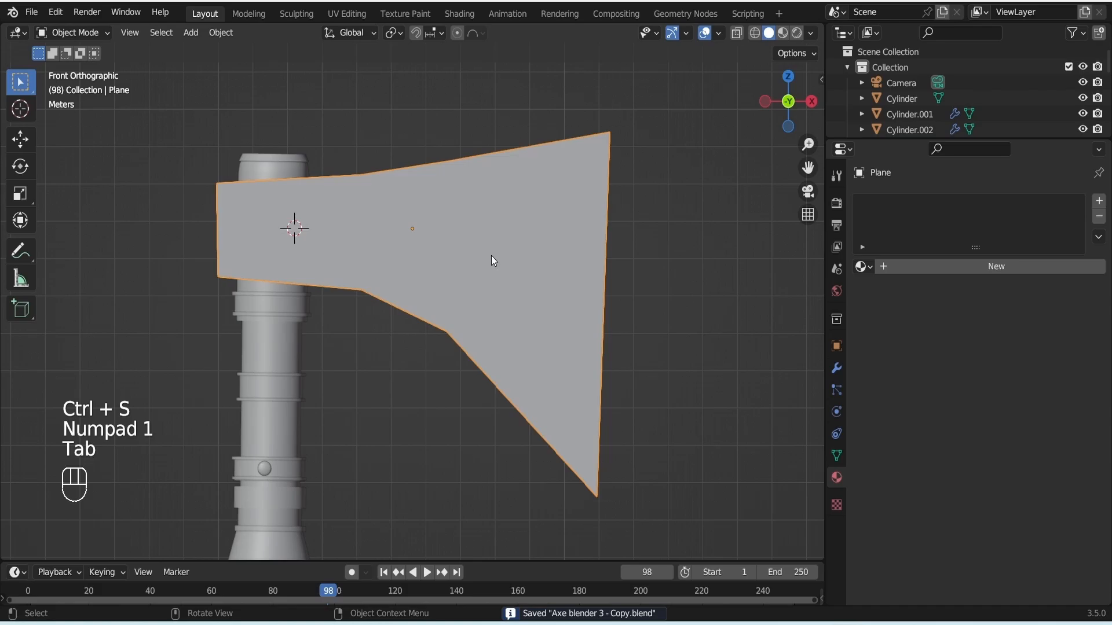
- Extrude the entire flat blade about 2.3 m along its normal so it spans the handle's thickness
{"action": "key", "text": "Tab"}
{"action": "key", "text": "a"}
{"action": "middle_click_drag", "start_coordinate": [596, 255], "coordinate": [556, 259], "text": "alt"}
{"action": "key", "text": "KP_7"}
{"action": "left_click_drag", "start_coordinate": [807, 167], "coordinate": [819, 346]}
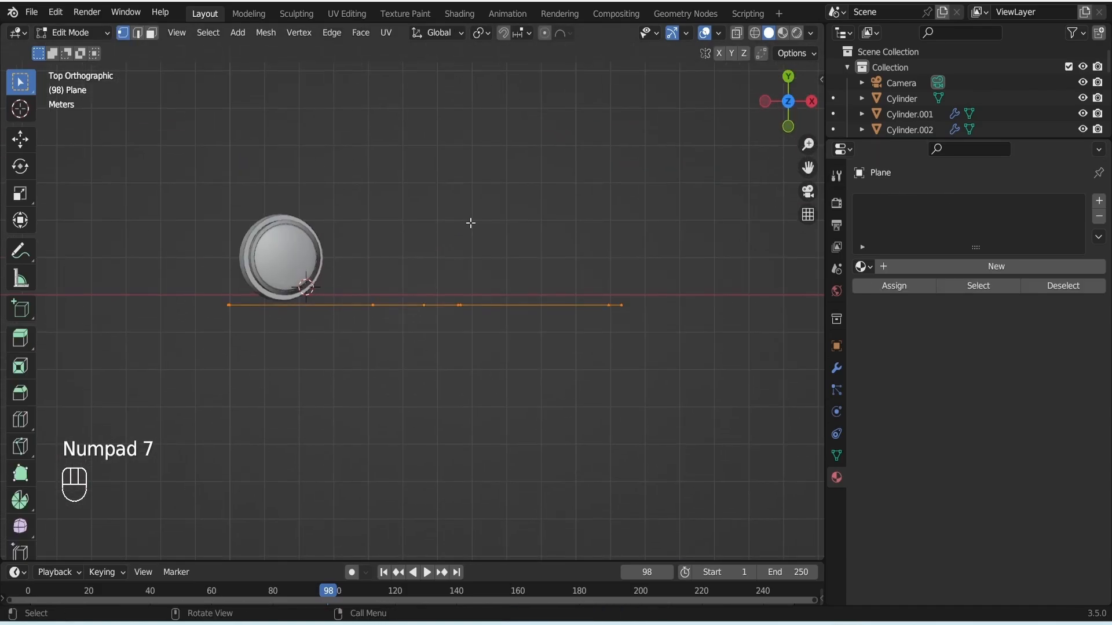
{"action": "key", "text": "e"}
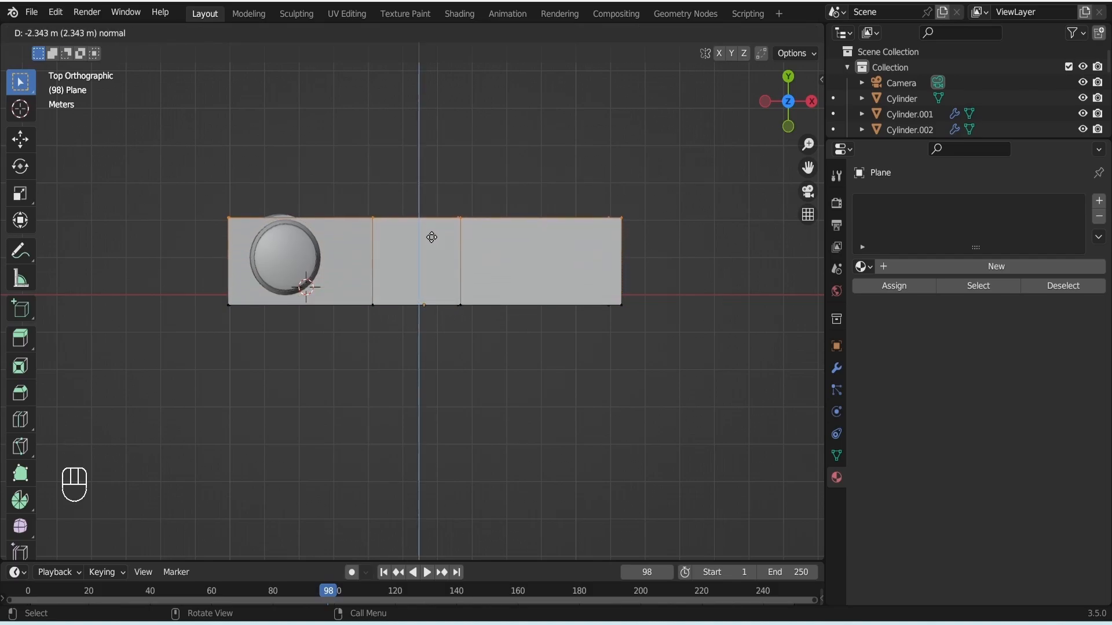
{"action": "left_click", "coordinate": [431, 235]}
{"action": "key", "text": "Tab"}
{"action": "middle_click_drag", "start_coordinate": [420, 271], "coordinate": [410, 231]}
{"action": "key", "text": "Tab"}
{"action": "middle_click_drag", "start_coordinate": [441, 299], "coordinate": [437, 222]}
- Bevel the vertical edges at the blade's back end with three segments and a width of about 0.04 m
{"action": "key", "text": "KP_1"}
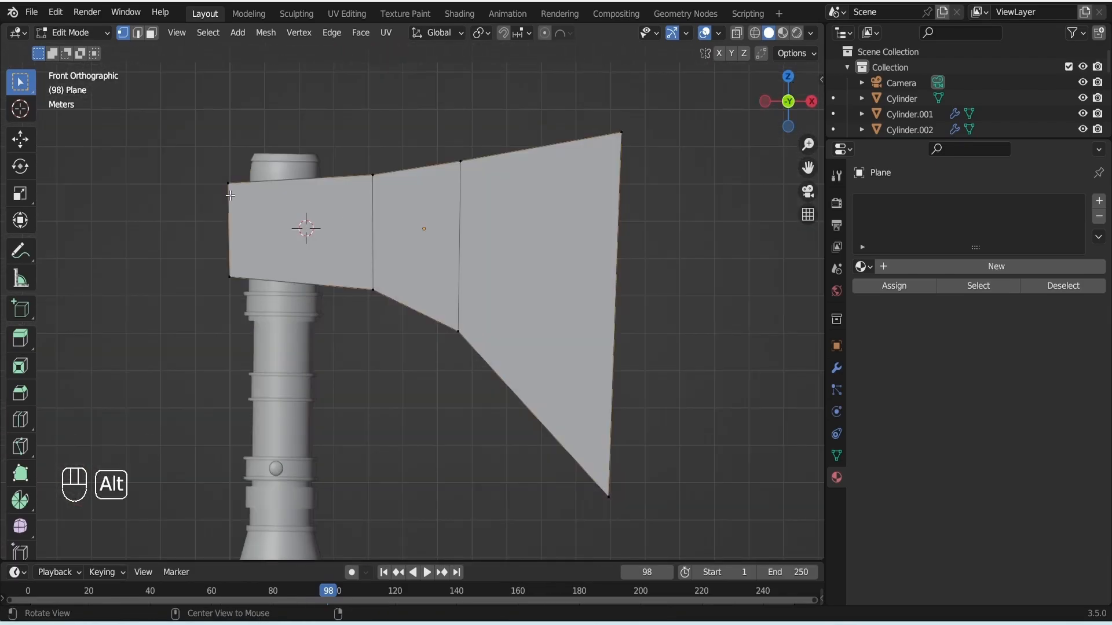
{"action": "key", "text": "alt+z"}
{"action": "left_click_drag", "start_coordinate": [211, 169], "coordinate": [244, 292]}
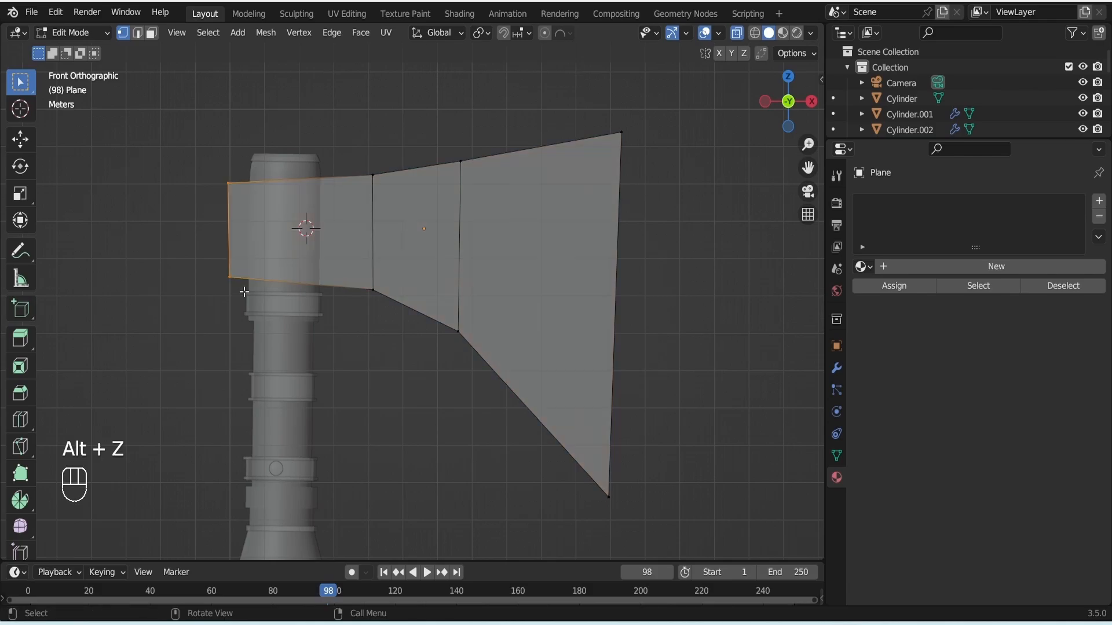
{"action": "key", "text": "ctrl+b"}
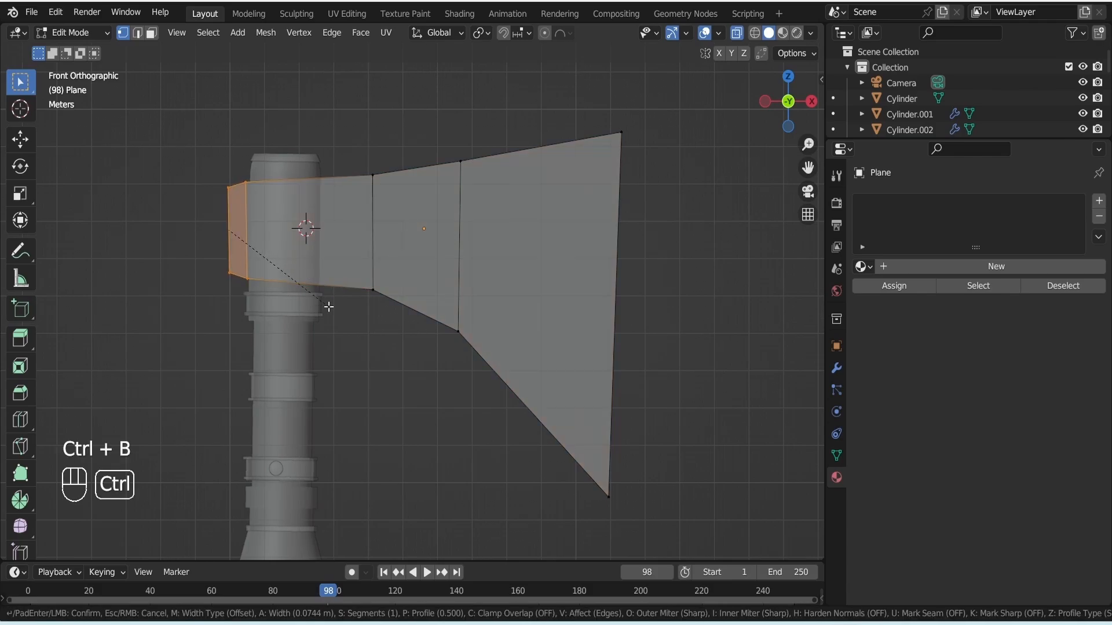
{"action": "scroll", "coordinate": [324, 317], "scroll_direction": "up", "scroll_amount": 1}
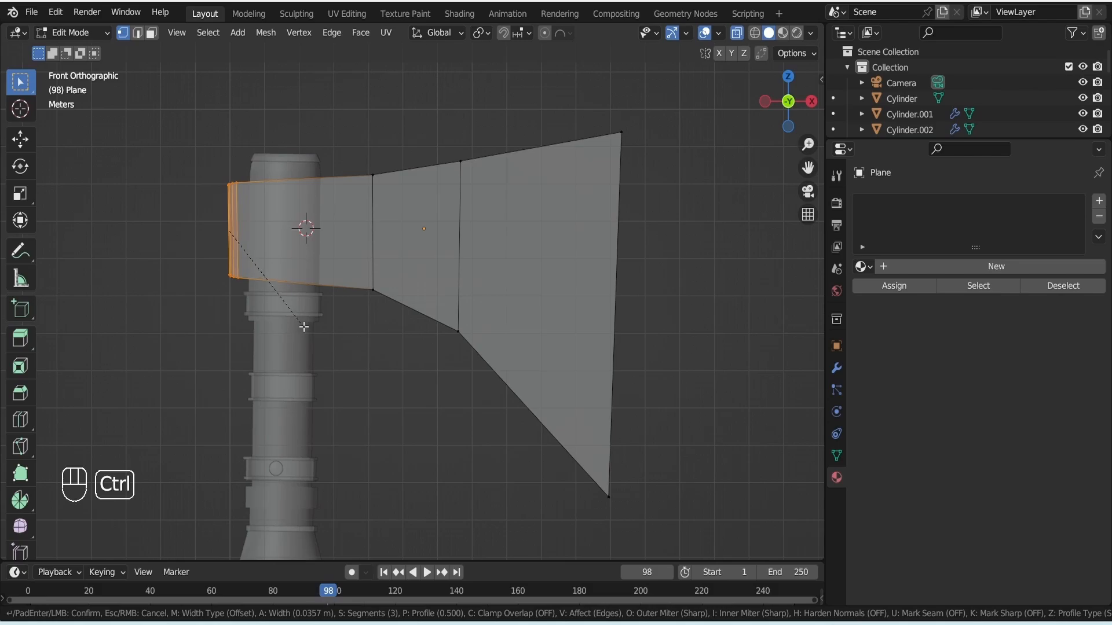
{"action": "left_click", "coordinate": [303, 325]}
{"action": "key", "text": "Tab"}
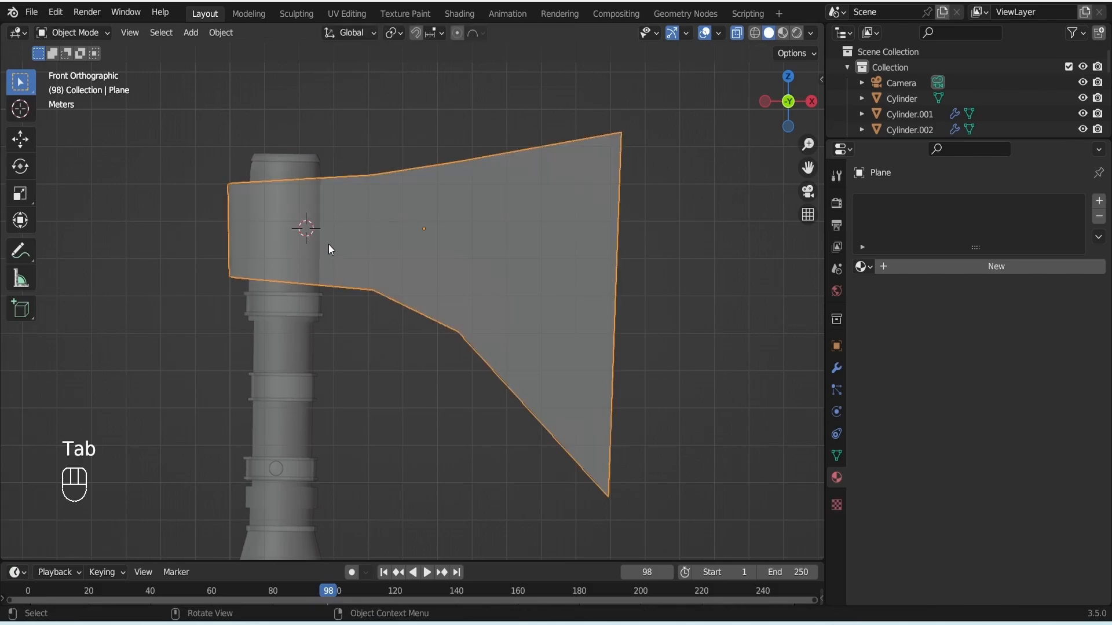
- Bevel both inner vertical edge loops with three segments each, using about 0.23 m for the one nearer the cutting edge
{"action": "key", "text": "Tab"}
{"action": "left_click_drag", "start_coordinate": [362, 147], "coordinate": [387, 312]}
{"action": "key", "text": "ctrl+b"}
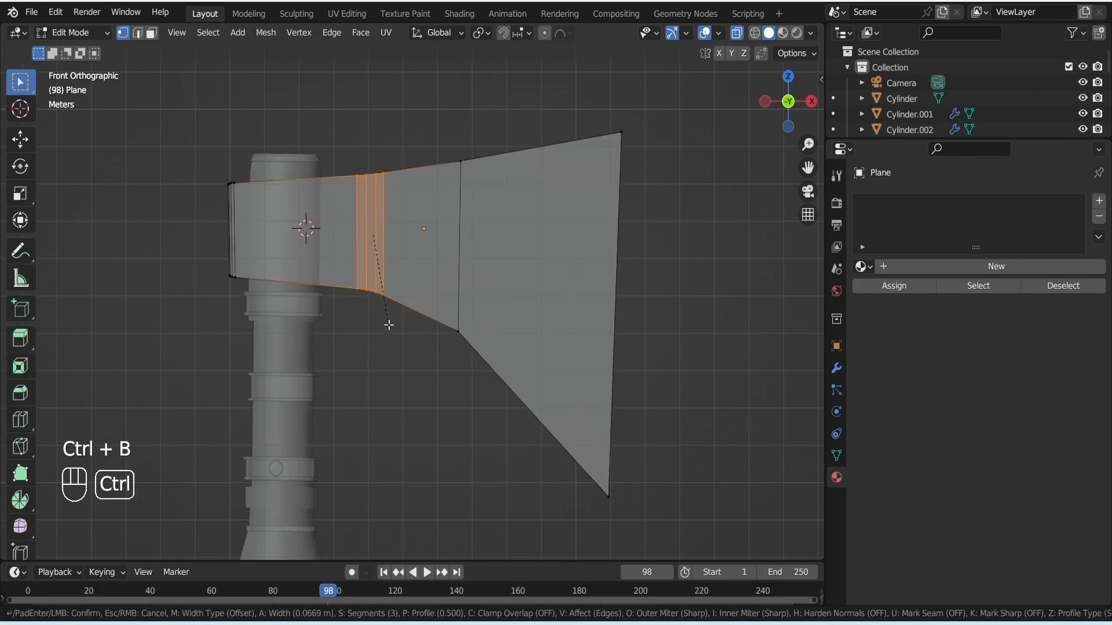
{"action": "left_click", "coordinate": [396, 344]}
{"action": "left_click_drag", "start_coordinate": [454, 137], "coordinate": [477, 342]}
{"action": "key", "text": "ctrl+b"}
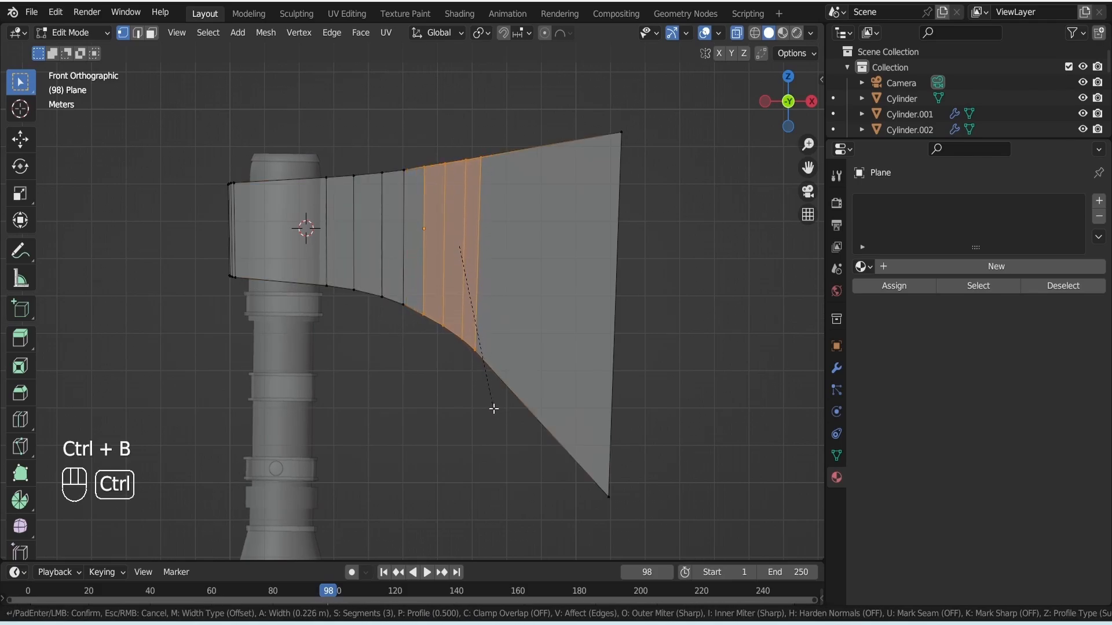
{"action": "left_click", "coordinate": [497, 407]}
- Add a lengthwise loop cut through the blade's mid-height and pull its cutting-edge vertices outward about 0.74 m
{"action": "key", "text": "ctrl+r"}
{"action": "left_click", "coordinate": [235, 230]}
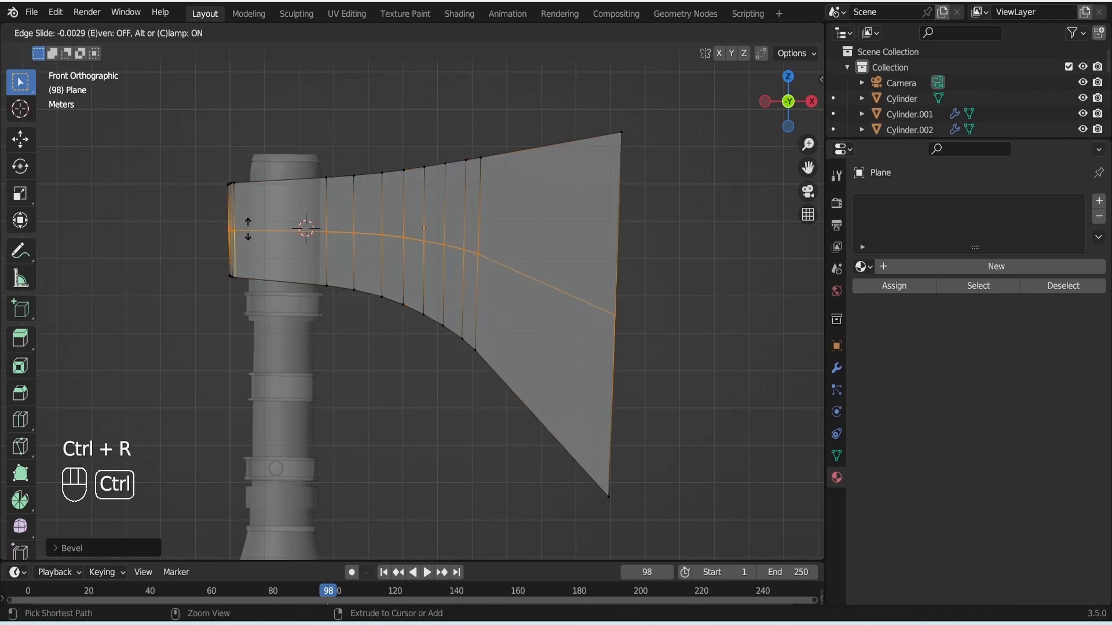
{"action": "left_click", "coordinate": [248, 228]}
{"action": "left_click", "coordinate": [615, 316]}
{"action": "key", "text": "g"}
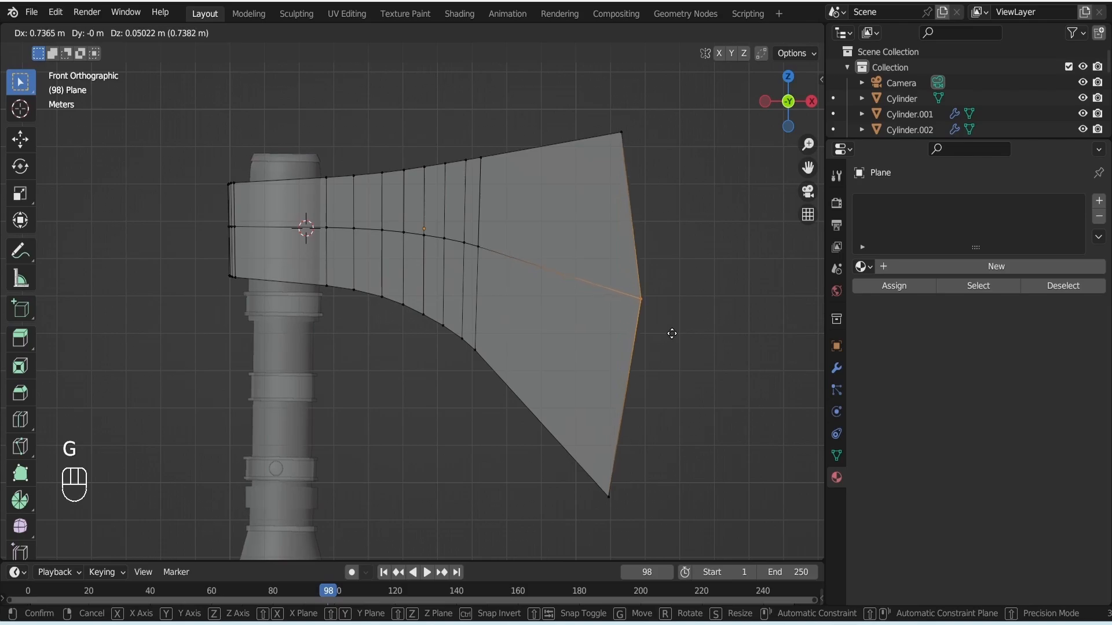
{"action": "left_click", "coordinate": [671, 334]}
- Move the cutting edge's upper corner outward and slightly up, and its lower corner about 0.74 m outward and 0.37 m up
{"action": "left_click", "coordinate": [622, 133]}
{"action": "key", "text": "g"}
{"action": "left_click", "coordinate": [649, 158]}
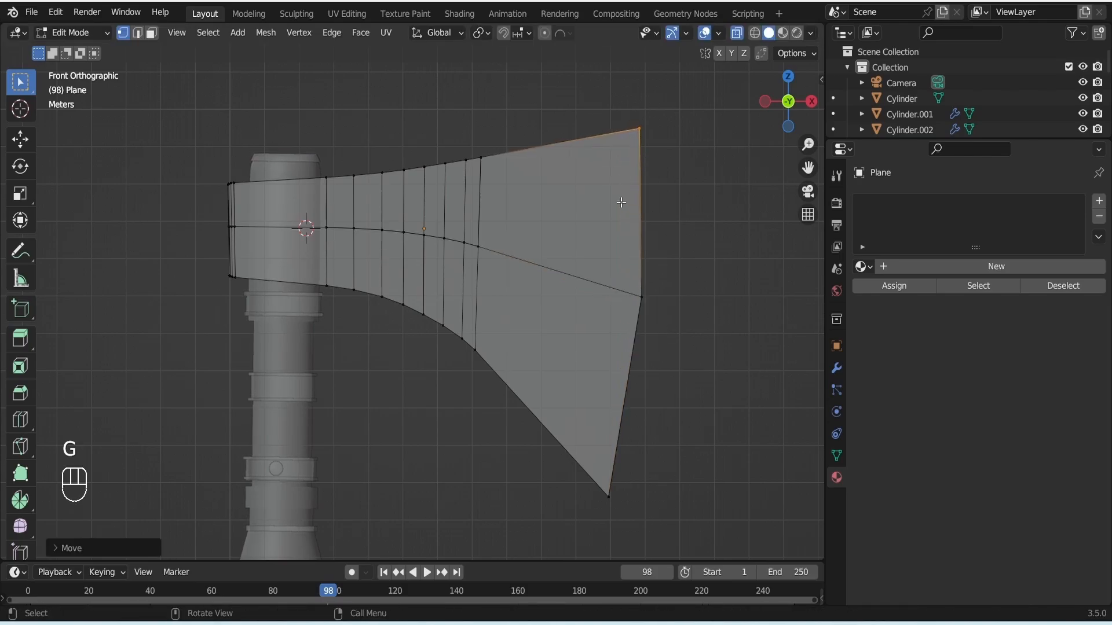
{"action": "left_click", "coordinate": [613, 505]}
{"action": "key", "text": "g"}
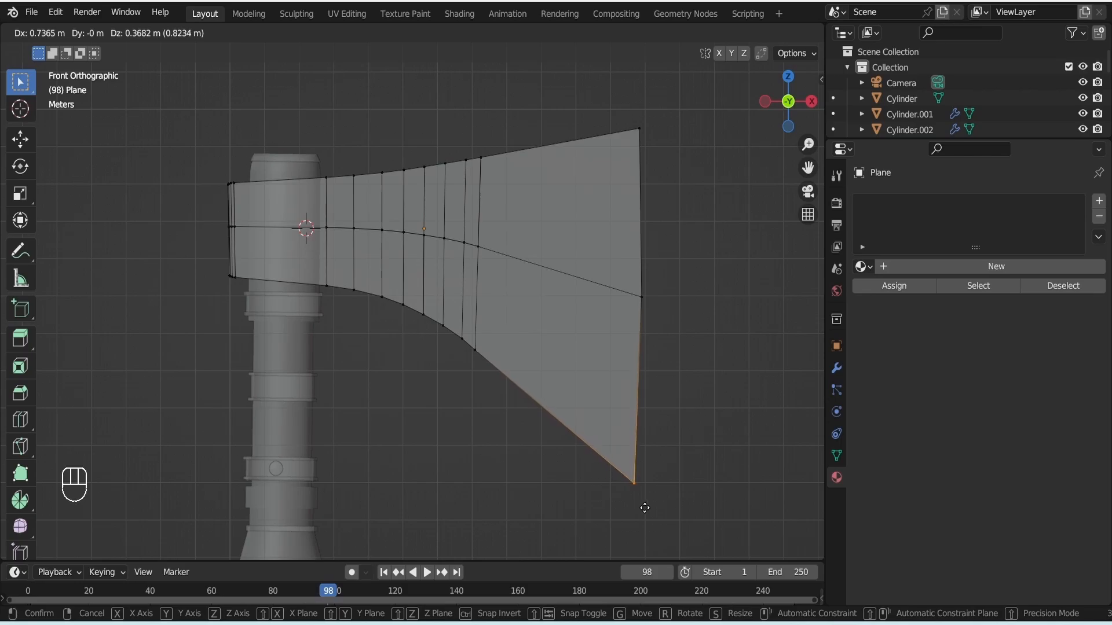
{"action": "left_click", "coordinate": [644, 508]}
- Raise the cutting edge's upper corner about 0.6 m and shift its middle vertices up and slightly outward
{"action": "left_click", "coordinate": [647, 125]}
{"action": "key", "text": "g"}
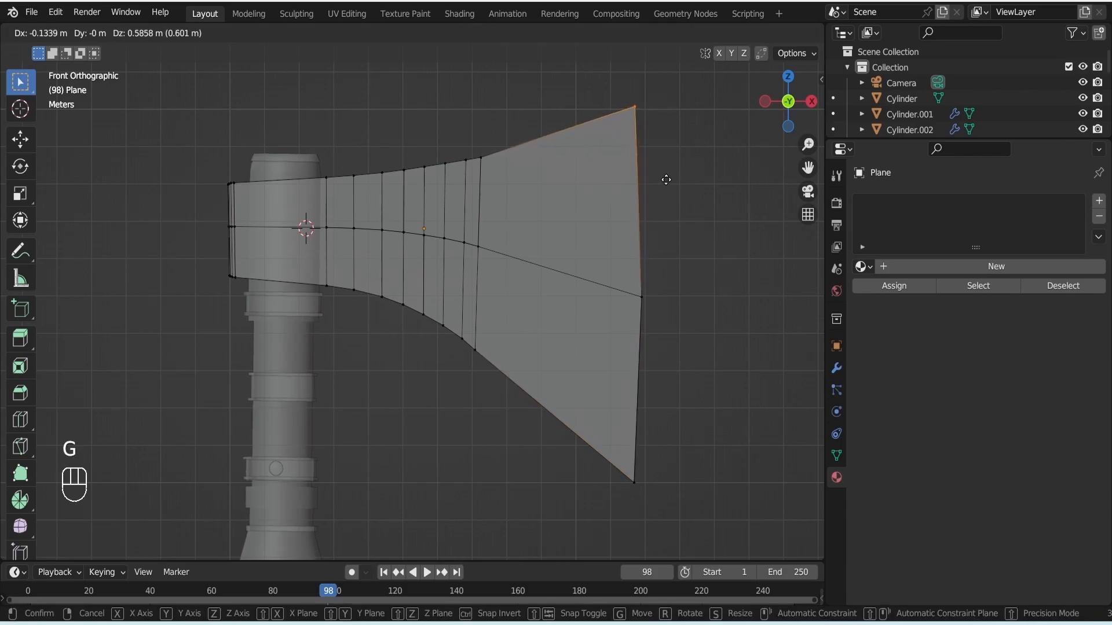
{"action": "left_click", "coordinate": [670, 295]}
{"action": "left_click", "coordinate": [657, 137]}
{"action": "key", "text": "g"}
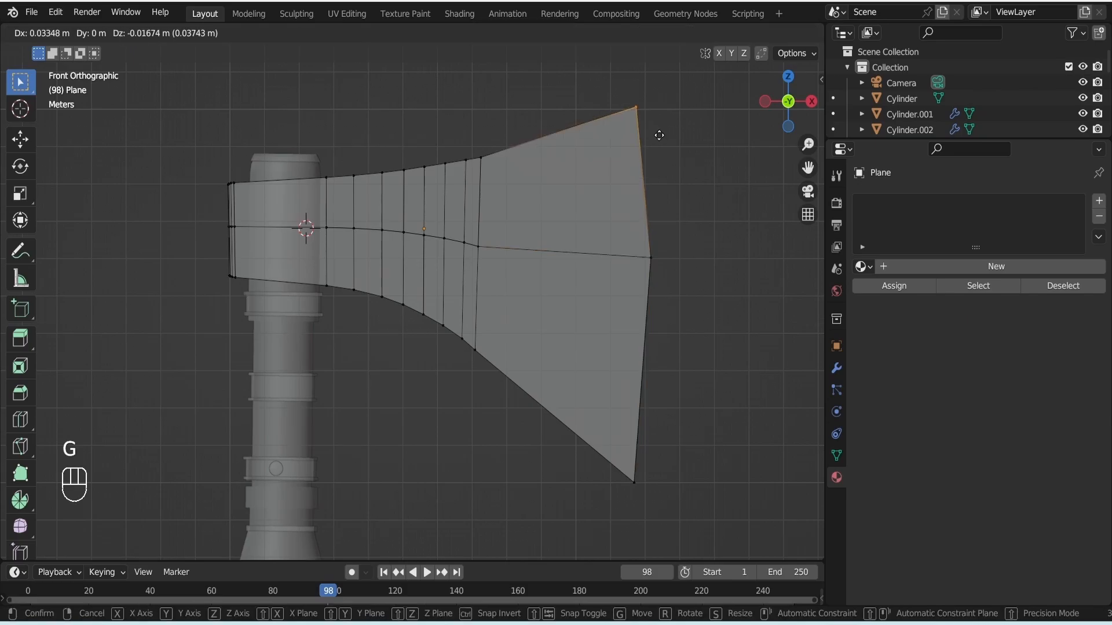
{"action": "left_click", "coordinate": [663, 137]}
- Move the cutting edge's lower corner about 0.2 m inward and 0.27 m upward
{"action": "left_click", "coordinate": [648, 503]}
{"action": "key", "text": "g"}
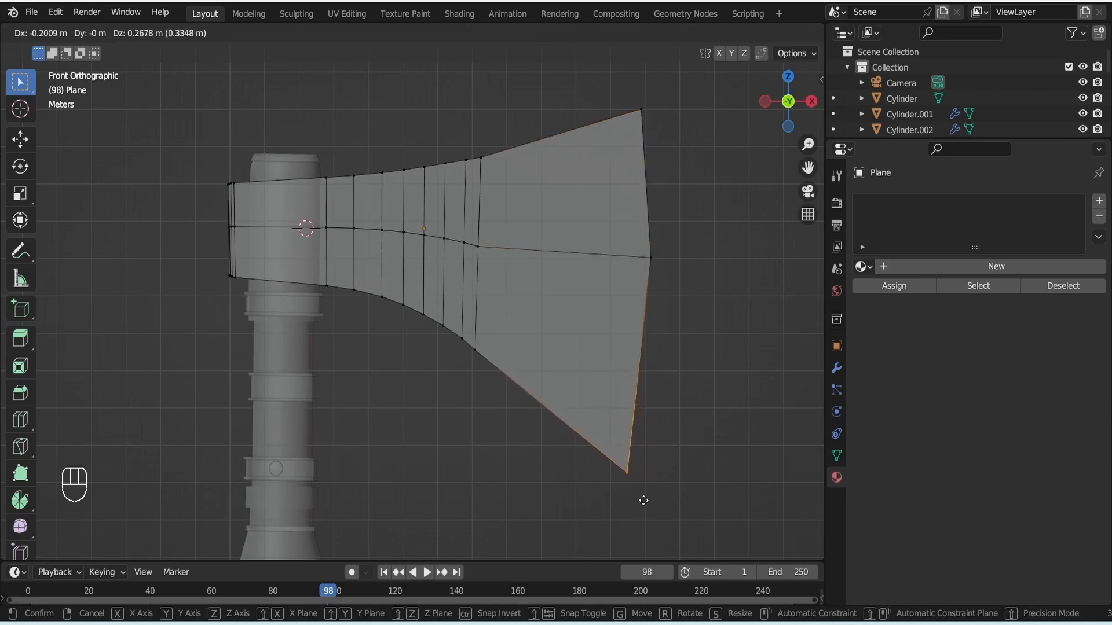
{"action": "left_click", "coordinate": [643, 501]}
- Add a lengthwise loop cut through the blade's lower half and move its cutting-edge vertices outward to round the curve
{"action": "key", "text": "ctrl+r"}
{"action": "left_click", "coordinate": [383, 263]}
{"action": "left_click", "coordinate": [393, 262]}
{"action": "left_click_drag", "start_coordinate": [594, 341], "coordinate": [648, 405]}
{"action": "key", "text": "g"}
{"action": "left_click", "coordinate": [670, 421]}
- Add a lengthwise loop cut through the blade's upper half and move its cutting-edge vertices slightly outward and up
{"action": "key", "text": "ctrl+r"}
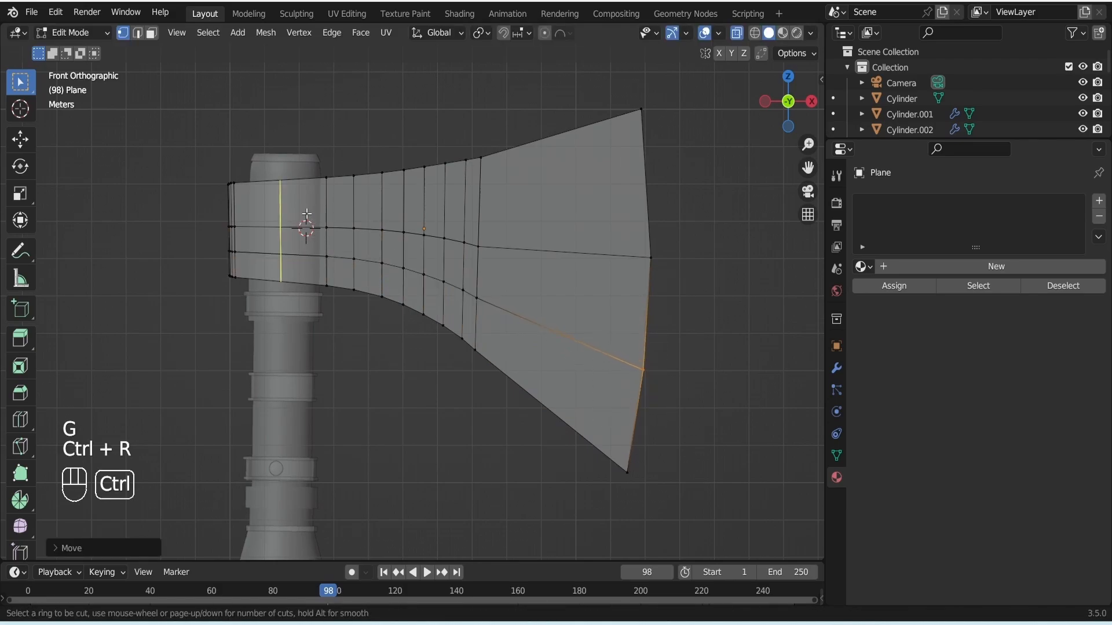
{"action": "left_click", "coordinate": [246, 205]}
{"action": "left_click", "coordinate": [243, 204]}
{"action": "left_click_drag", "start_coordinate": [604, 176], "coordinate": [659, 210]}
{"action": "key", "text": "g"}
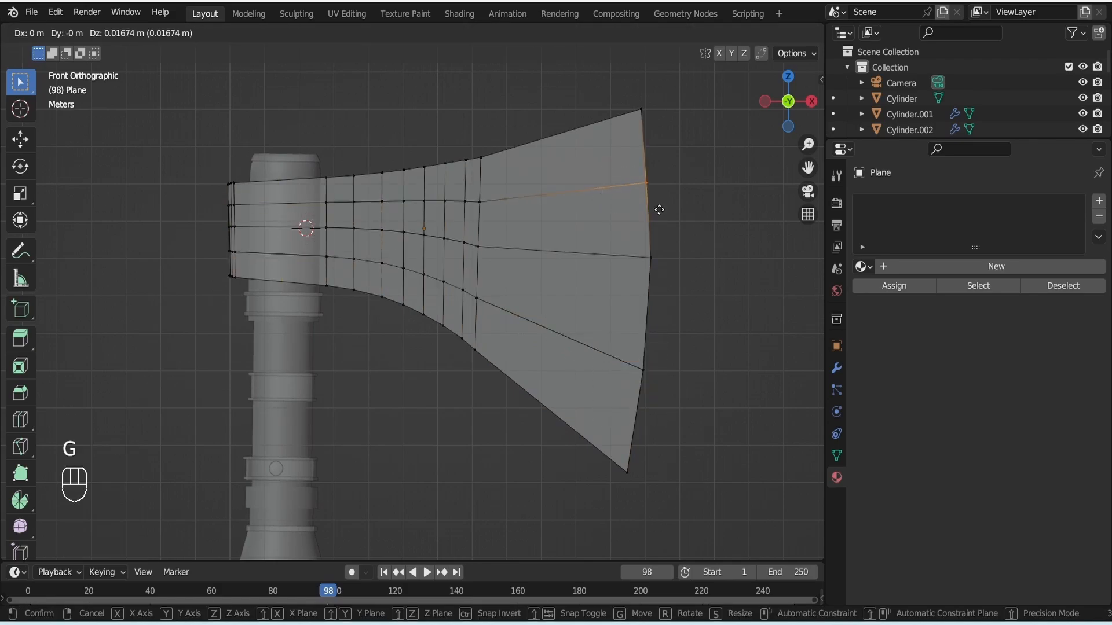
{"action": "left_click", "coordinate": [664, 209]}
- Raise the cutting edge's upper corner about 0.2 m and shift it about 0.17 m inward
{"action": "left_click_drag", "start_coordinate": [621, 91], "coordinate": [660, 136]}
{"action": "key", "text": "g"}
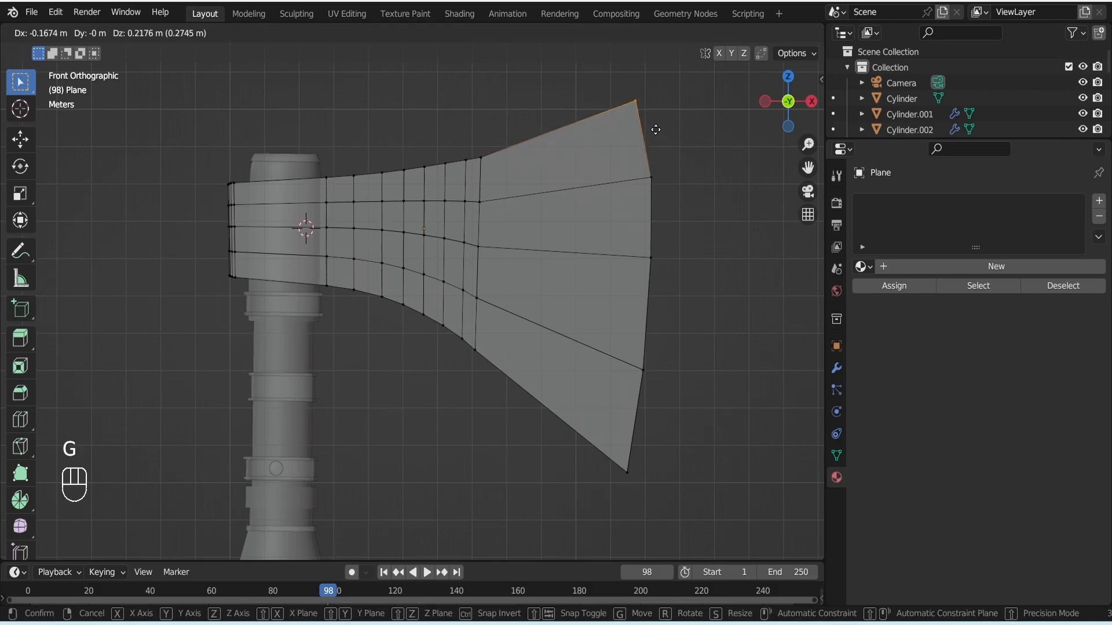
{"action": "left_click", "coordinate": [651, 127]}
{"action": "key", "text": "Tab"}
{"action": "key", "text": "Tab"}
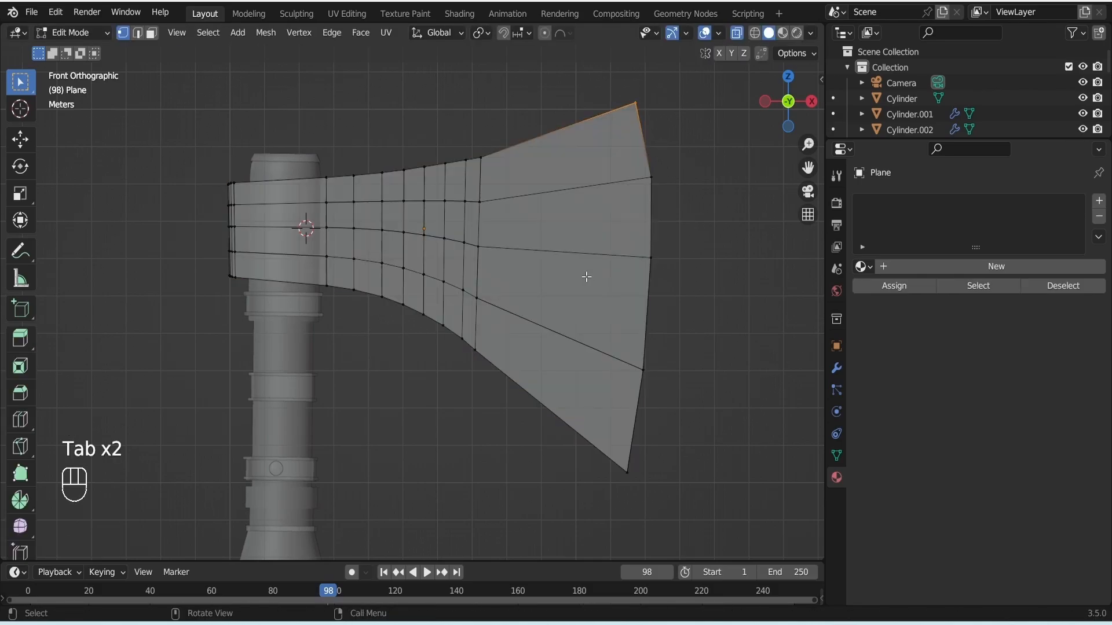
- Add a centered loop cut around the blade, dividing its thickness in half
{"action": "key", "text": "a"}
{"action": "middle_click_drag", "start_coordinate": [642, 314], "coordinate": [565, 315]}
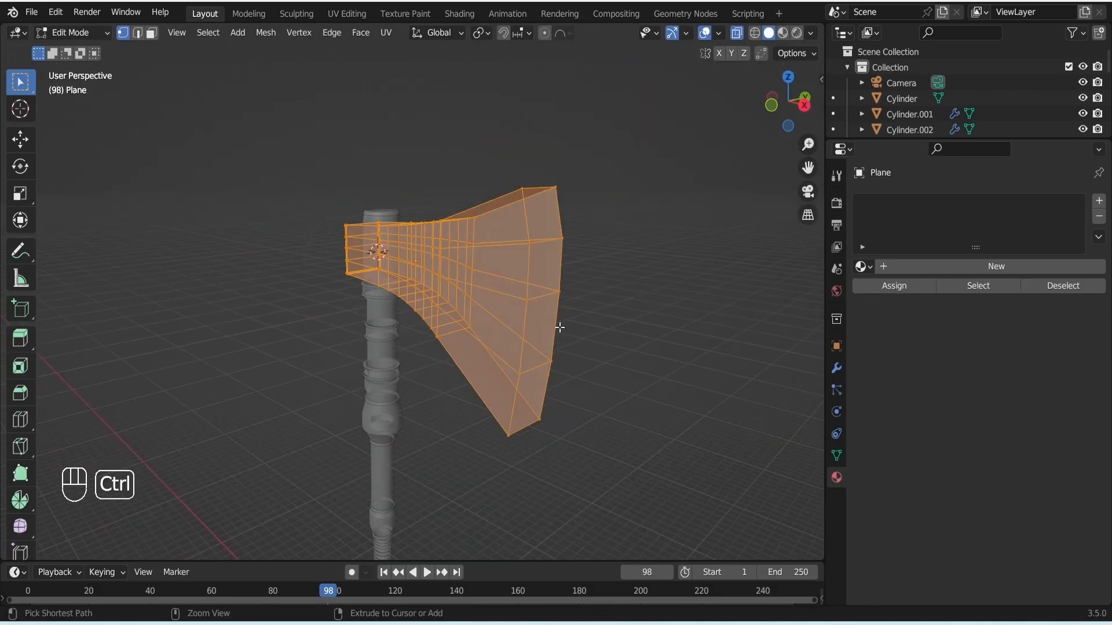
{"action": "key", "text": "ctrl+r"}
{"action": "left_click", "coordinate": [547, 237]}
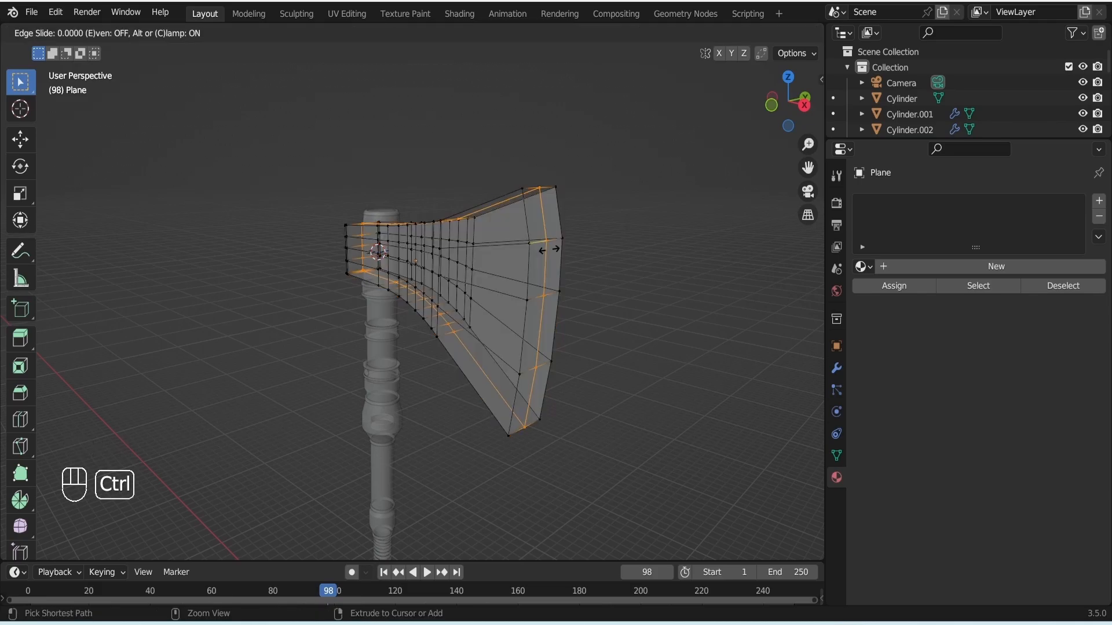
{"action": "right_click", "coordinate": [550, 249]}
- Move the center edges along the cutting side about 0.34 m outward to form a pointed ridge, and save the file
{"action": "key", "text": "KP_1"}
{"action": "left_click_drag", "start_coordinate": [565, 254], "coordinate": [487, 290], "text": "alt"}
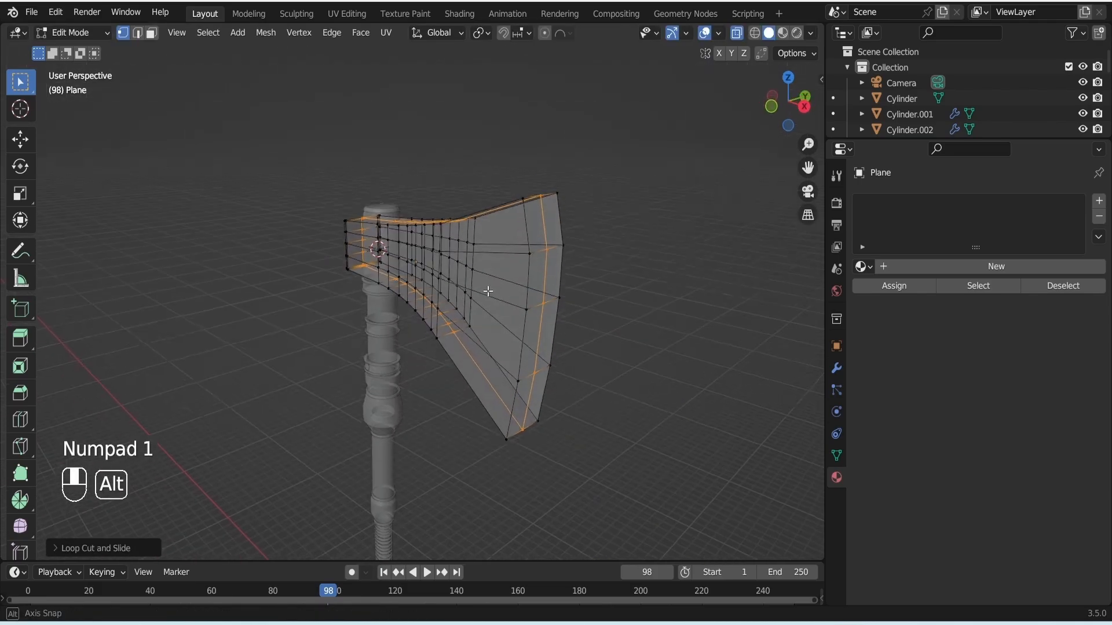
{"action": "left_click", "coordinate": [138, 33]}
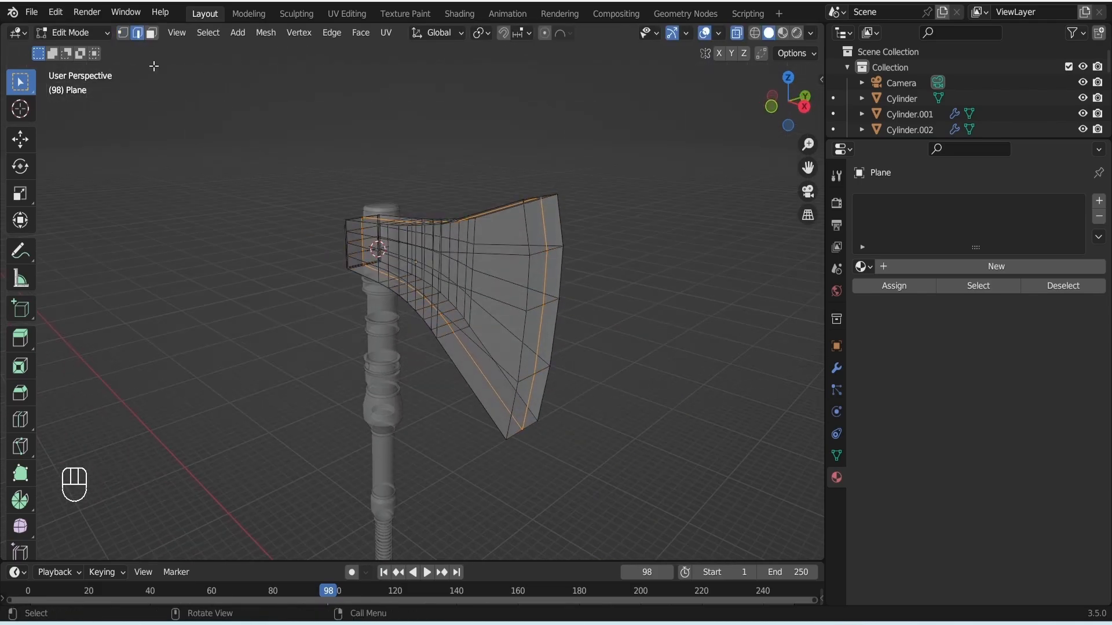
{"action": "left_click", "coordinate": [551, 239], "text": "shift"}
{"action": "key", "text": "KP_1"}
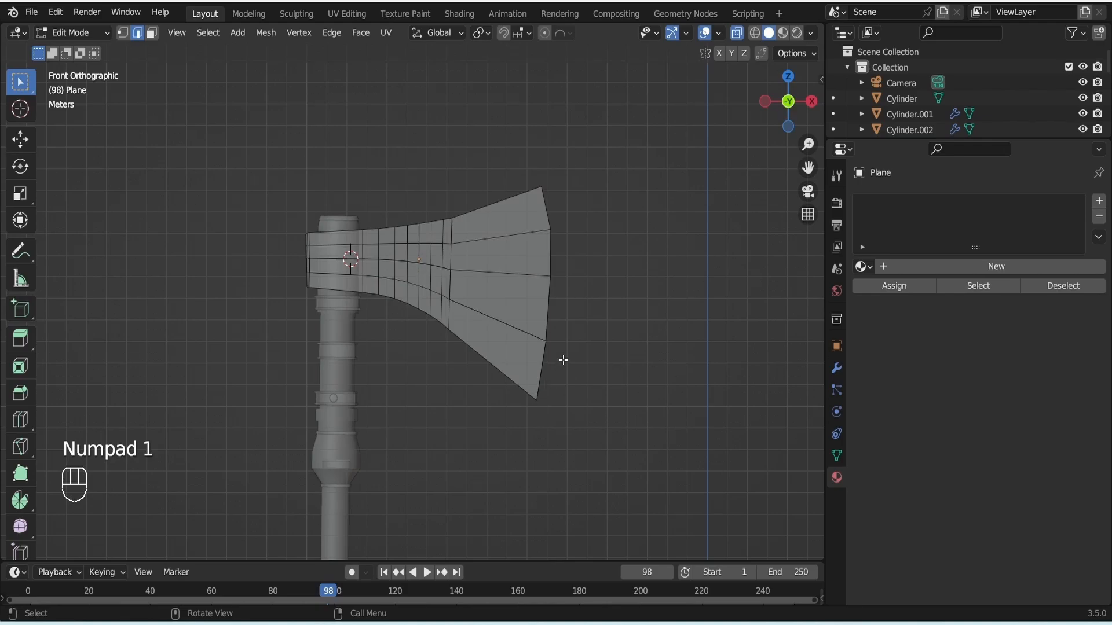
{"action": "scroll", "coordinate": [563, 360], "scroll_direction": "up", "scroll_amount": 3}
{"action": "key", "text": "g"}
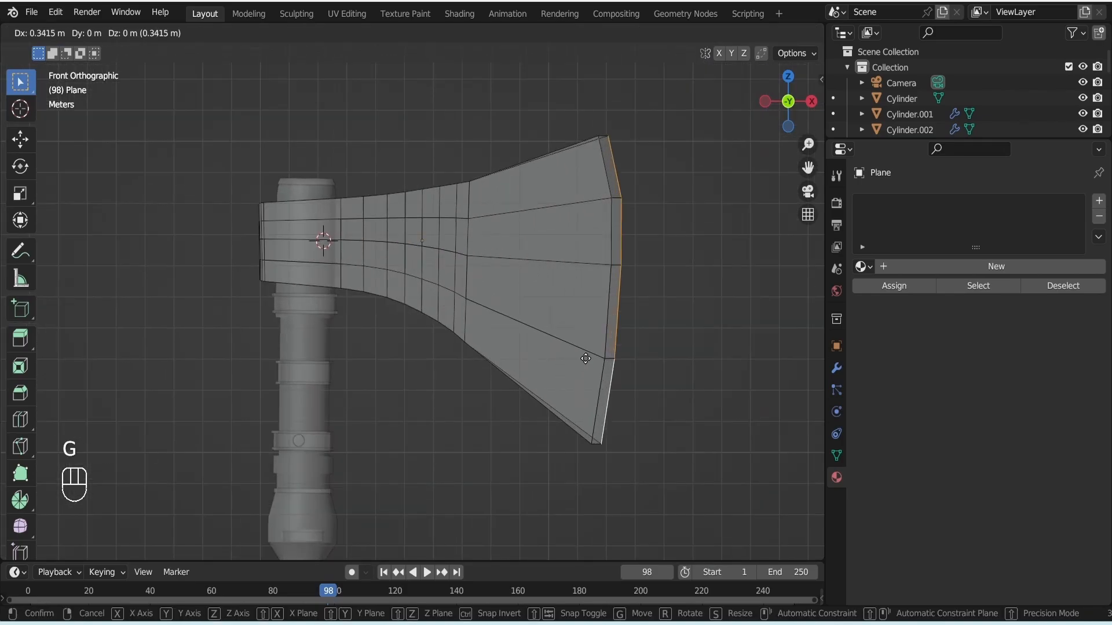
{"action": "left_click", "coordinate": [587, 359]}
{"action": "key", "text": "Tab"}
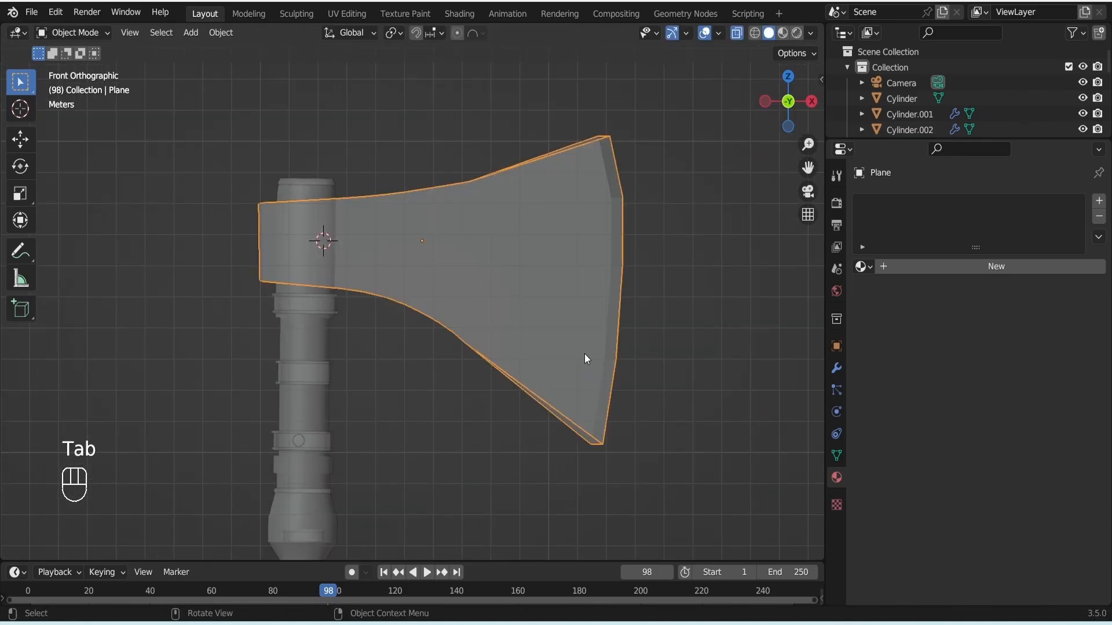
{"action": "middle_click_drag", "start_coordinate": [585, 353], "coordinate": [501, 380]}
{"action": "key", "text": "ctrl+s"}
- Scale the blade's cutting-edge vertices to about 0.33 along the Y axis to taper the blade, and save the file
{"action": "key", "text": "Tab"}
{"action": "key", "text": "alt+z"}
{"action": "middle_click_drag", "start_coordinate": [615, 293], "coordinate": [631, 352]}
{"action": "key", "text": "KP_7"}
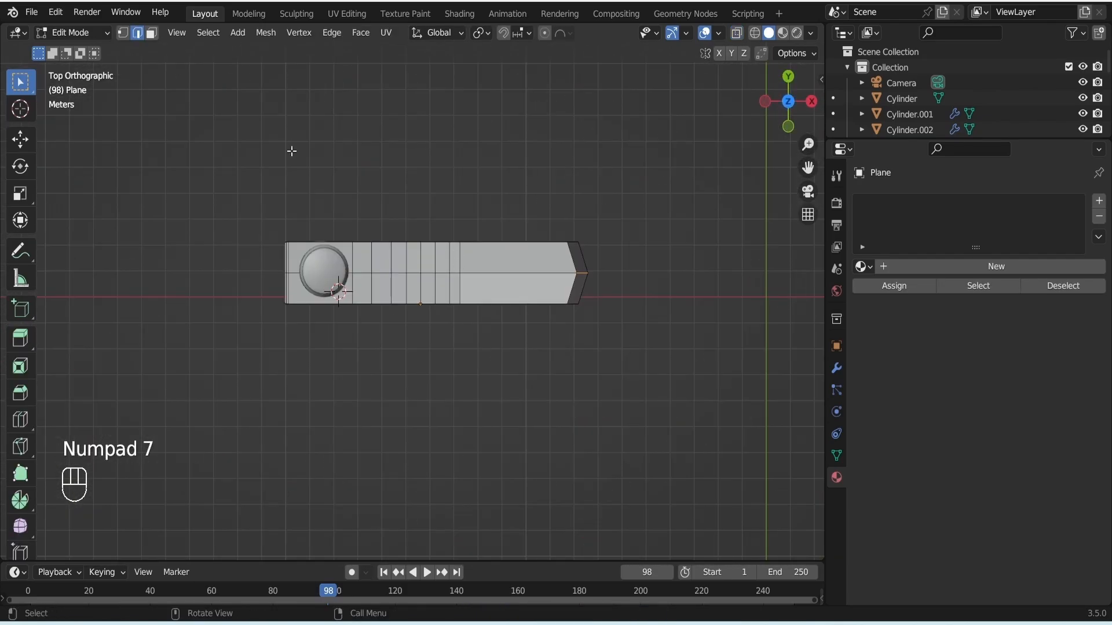
{"action": "left_click", "coordinate": [125, 33]}
{"action": "key", "text": "alt+z"}
{"action": "scroll", "coordinate": [478, 284], "scroll_direction": "up", "scroll_amount": 3}
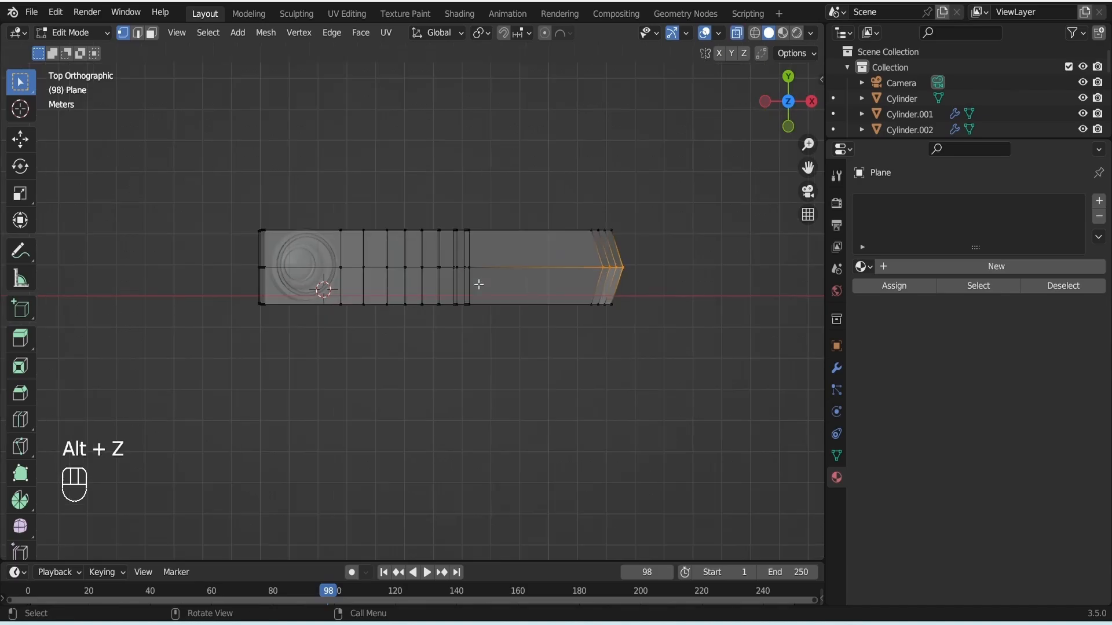
{"action": "key", "text": "KP_1"}
{"action": "key", "text": "KP_7"}
{"action": "left_click_drag", "start_coordinate": [749, 154], "coordinate": [506, 351]}
{"action": "key", "text": "s"}
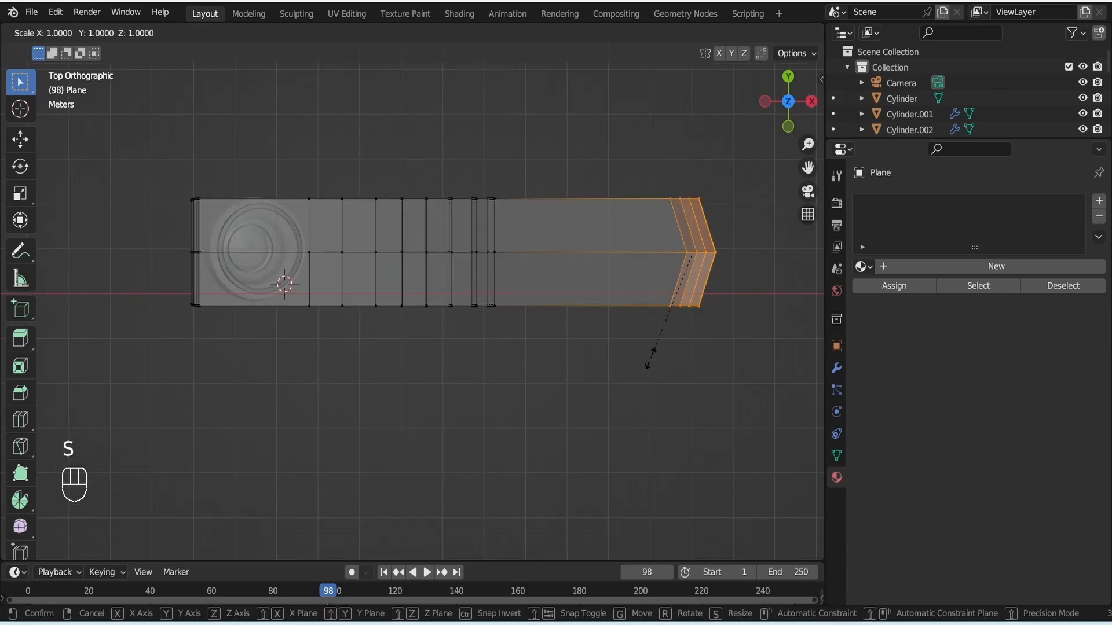
{"action": "key", "text": "y"}
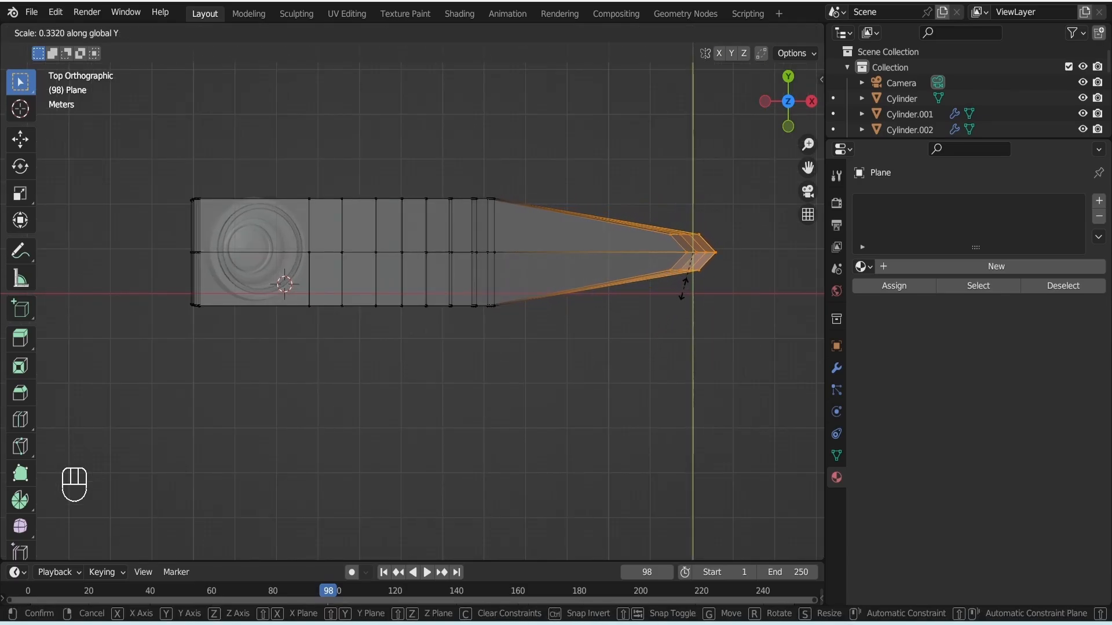
{"action": "left_click", "coordinate": [682, 296]}
{"action": "middle_click_drag", "start_coordinate": [655, 313], "coordinate": [615, 178], "text": "alt"}
{"action": "key", "text": "ctrl+s"}
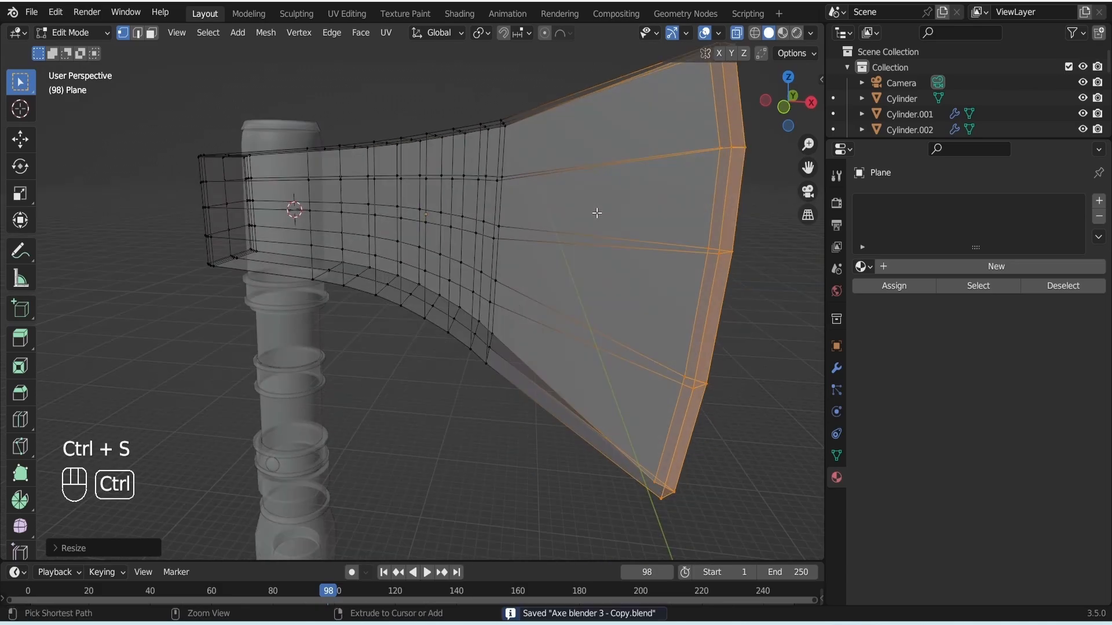
- Examine the blade's outline and its tapered thickness in the front and top views
{"action": "key", "text": "KP_1"}
{"action": "key", "text": "Tab"}
{"action": "key", "text": "KP_1"}
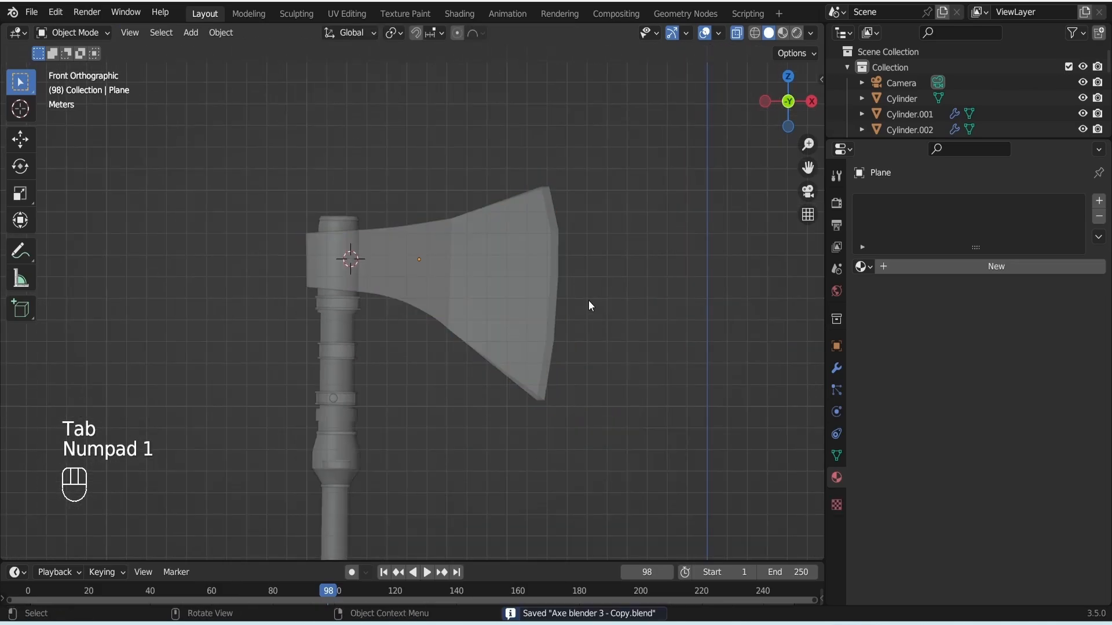
{"action": "key", "text": "Tab"}
{"action": "middle_click_drag", "start_coordinate": [588, 300], "coordinate": [420, 364], "text": "alt"}
{"action": "key", "text": "KP_7"}
{"action": "key", "text": "Tab"}
{"action": "key", "text": "Tab"}
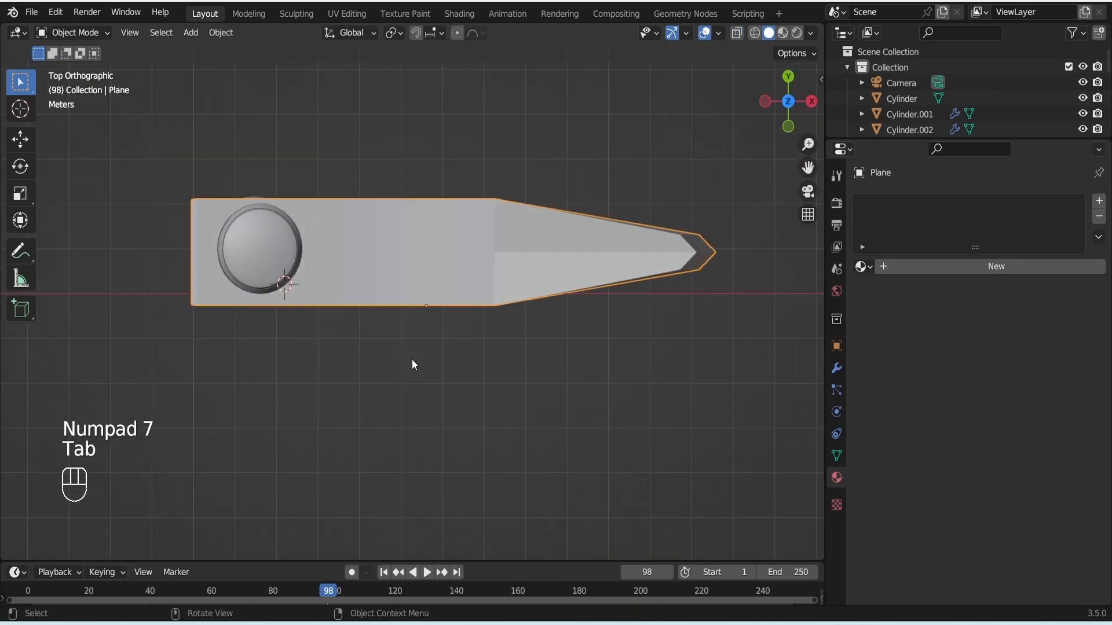
- Thicken the blade's section around the handle by scaling its vertices up along the Y axis
{"action": "key", "text": "alt+z"}
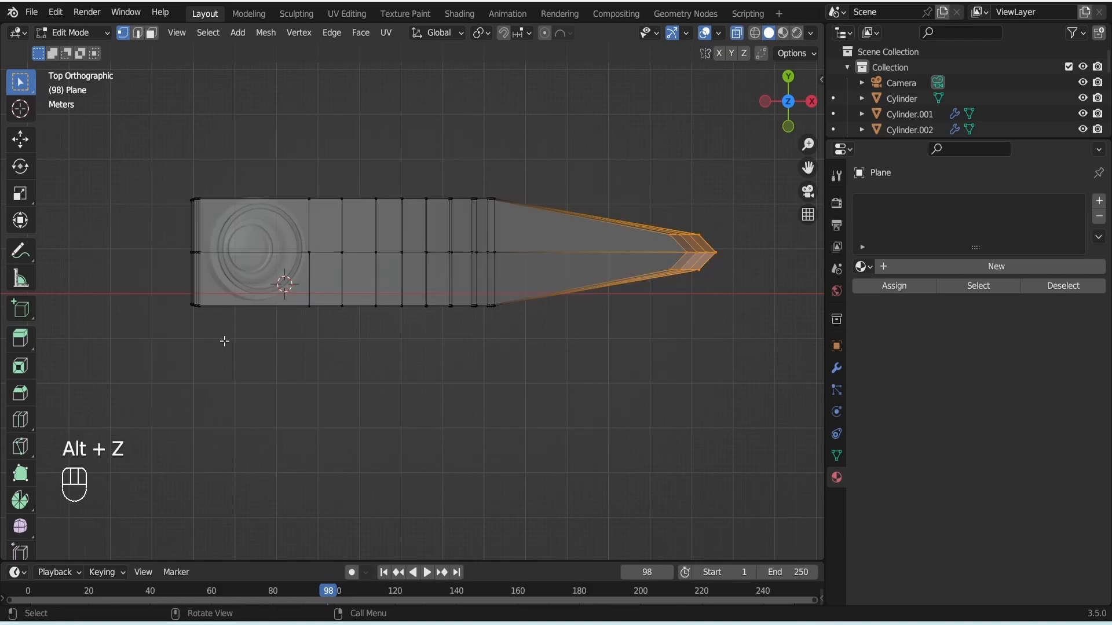
{"action": "left_click_drag", "start_coordinate": [127, 165], "coordinate": [385, 372]}
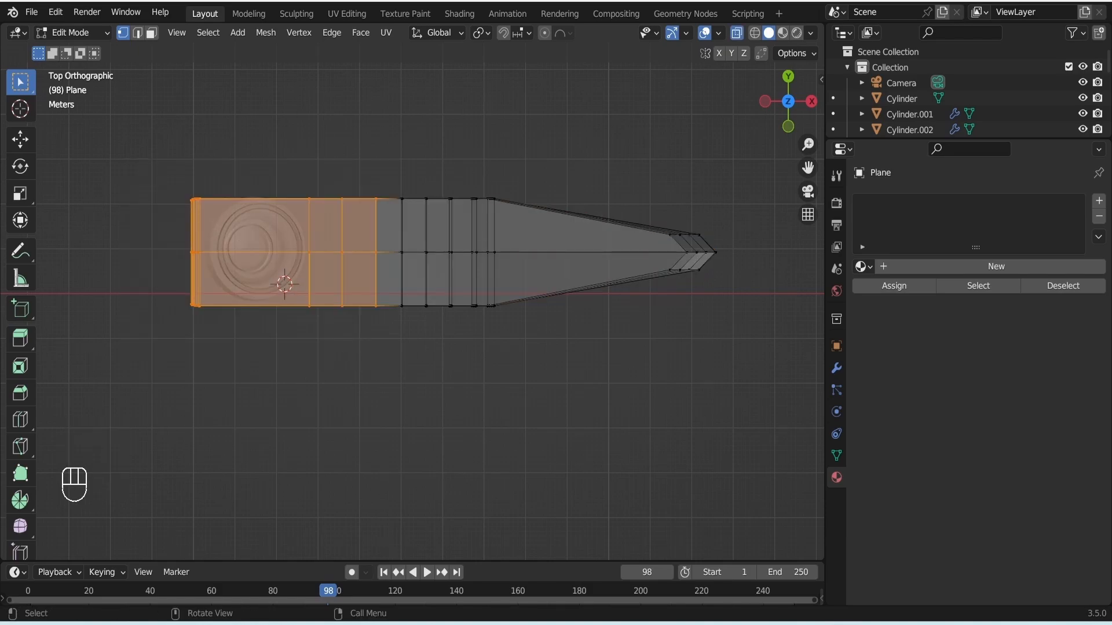
{"action": "key", "text": "s"}
{"action": "key", "text": "y"}
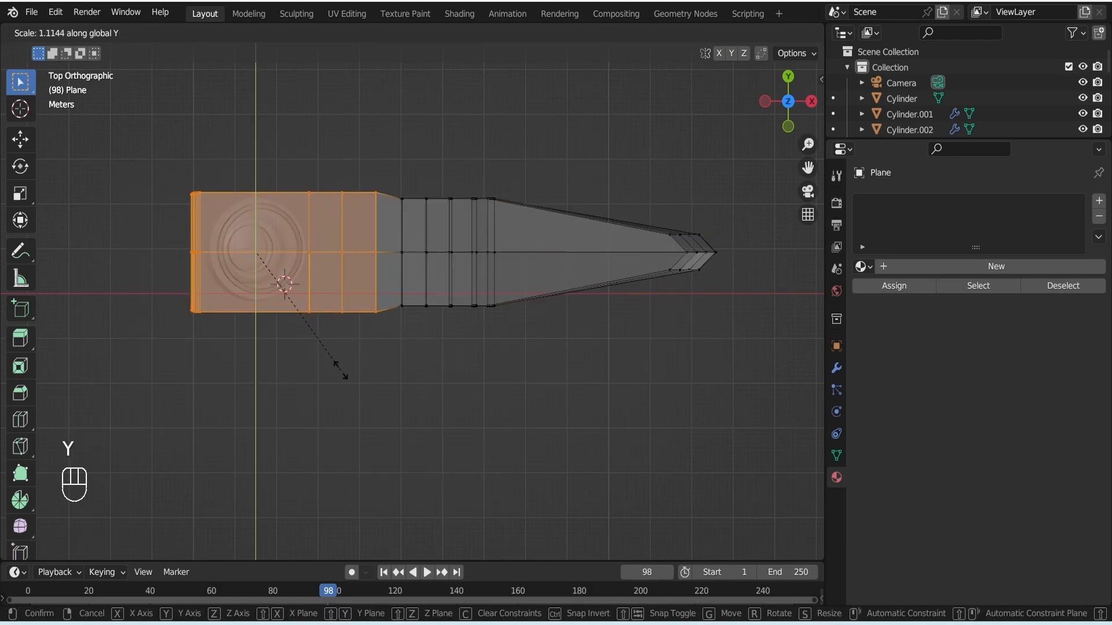
{"action": "left_click", "coordinate": [336, 384]}
{"action": "left_click_drag", "start_coordinate": [333, 385], "coordinate": [332, 350], "text": "alt"}
- Widen the same handle-side section slightly more along the Y axis
{"action": "key", "text": "KP_1"}
{"action": "key", "text": "KP_7"}
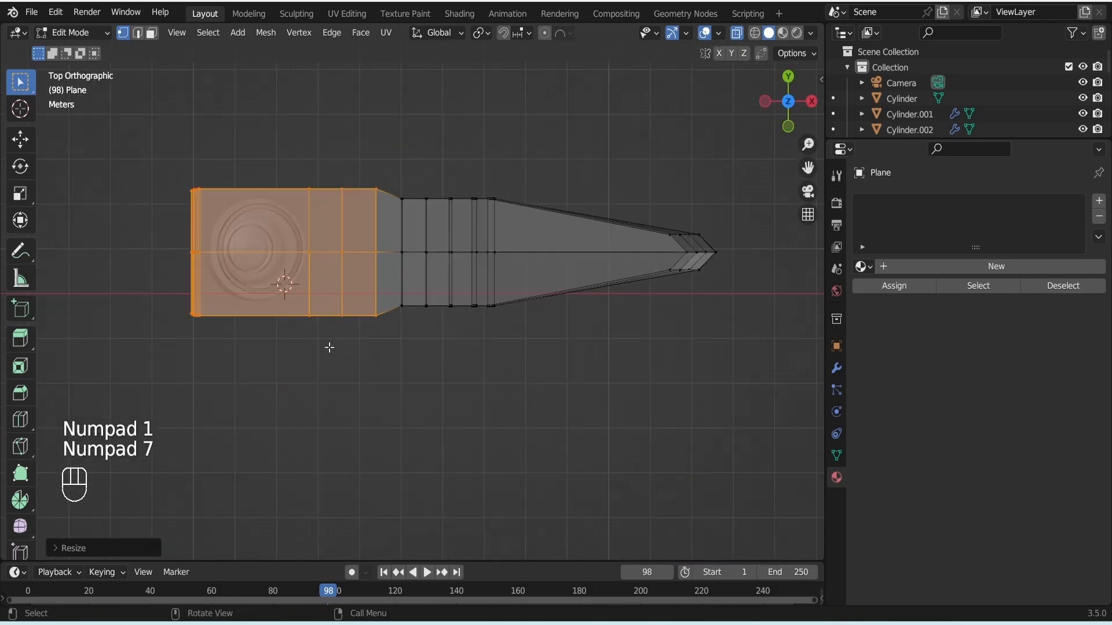
{"action": "key", "text": "s"}
{"action": "key", "text": "y"}
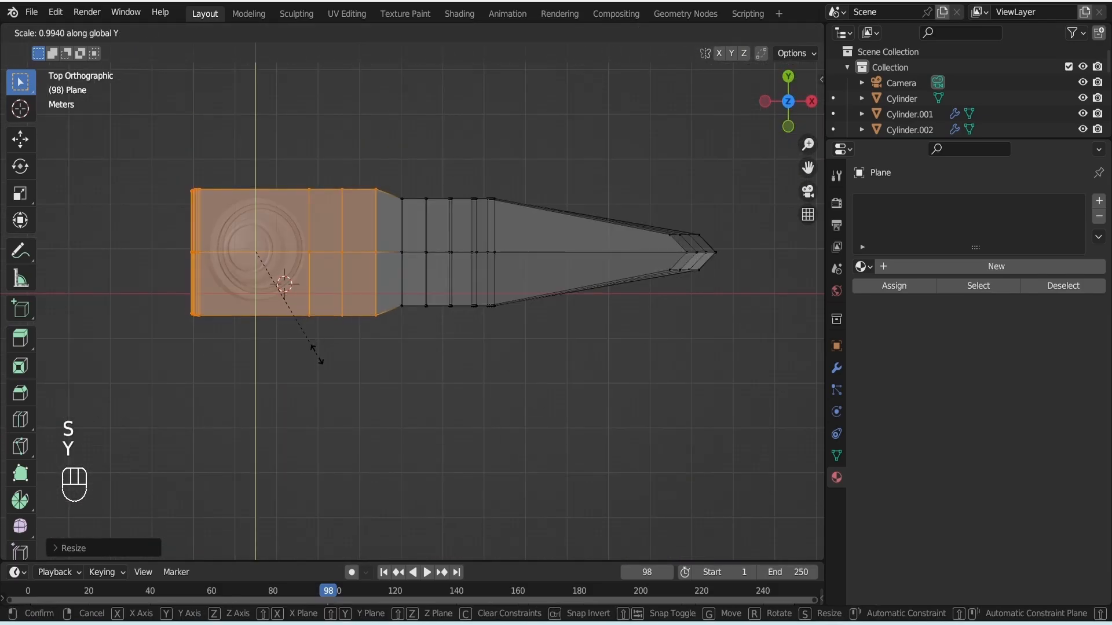
{"action": "left_click", "coordinate": [316, 358]}
{"action": "key", "text": "Tab"}
{"action": "key", "text": "Tab"}
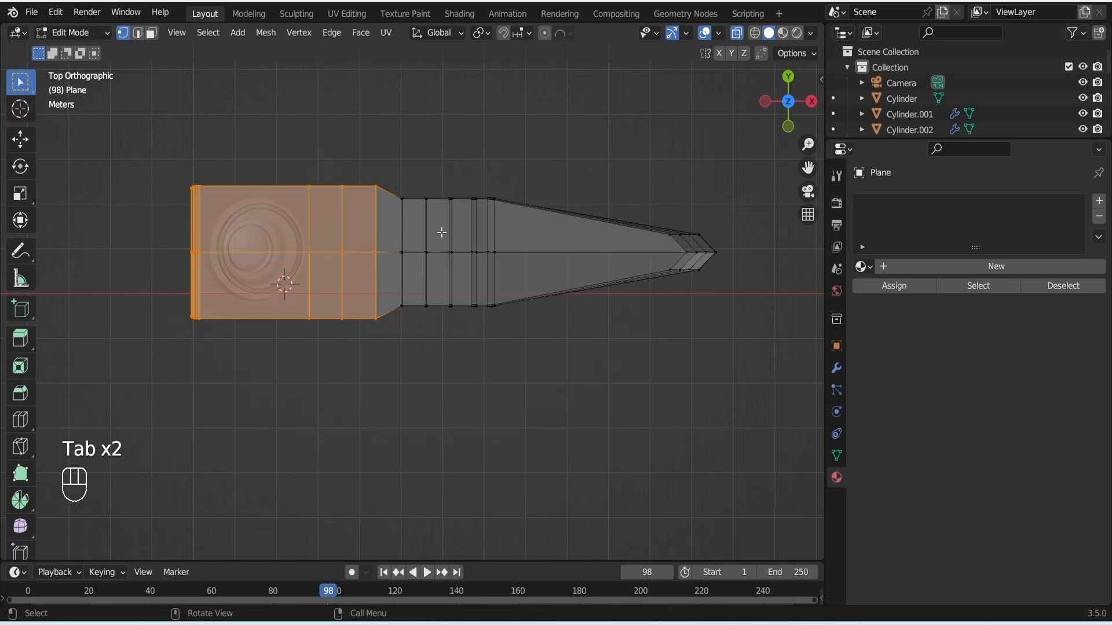
- Narrow the cutting-edge vertices further along the Y axis for a sharper tip, and save the file
{"action": "left_click_drag", "start_coordinate": [509, 203], "coordinate": [747, 366]}
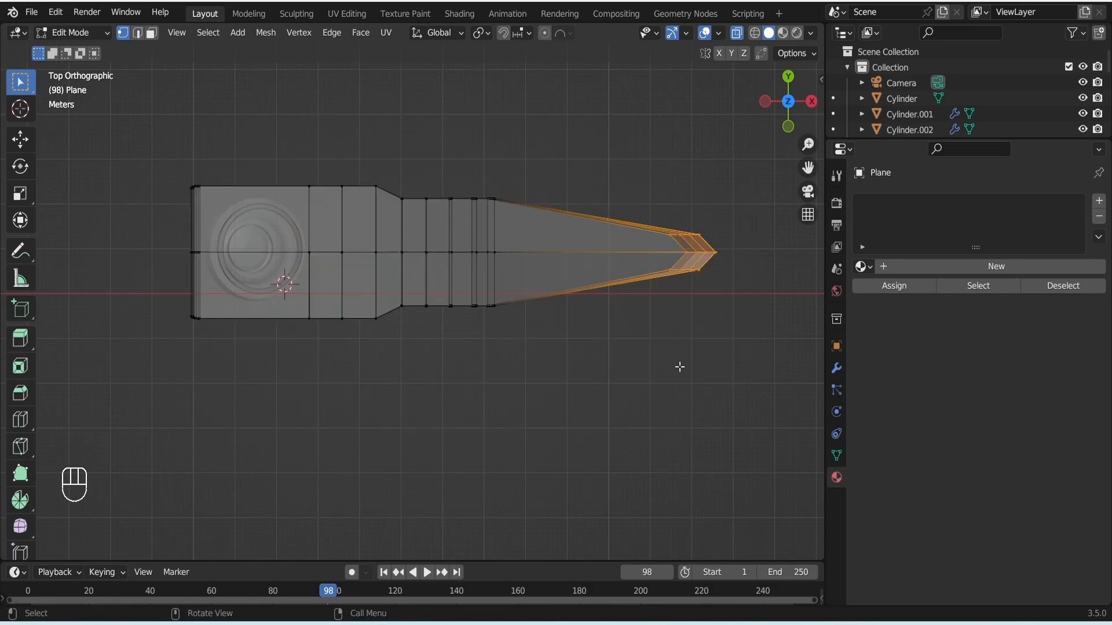
{"action": "key", "text": "s"}
{"action": "key", "text": "y"}
{"action": "left_click", "coordinate": [671, 333]}
{"action": "key", "text": "Tab"}
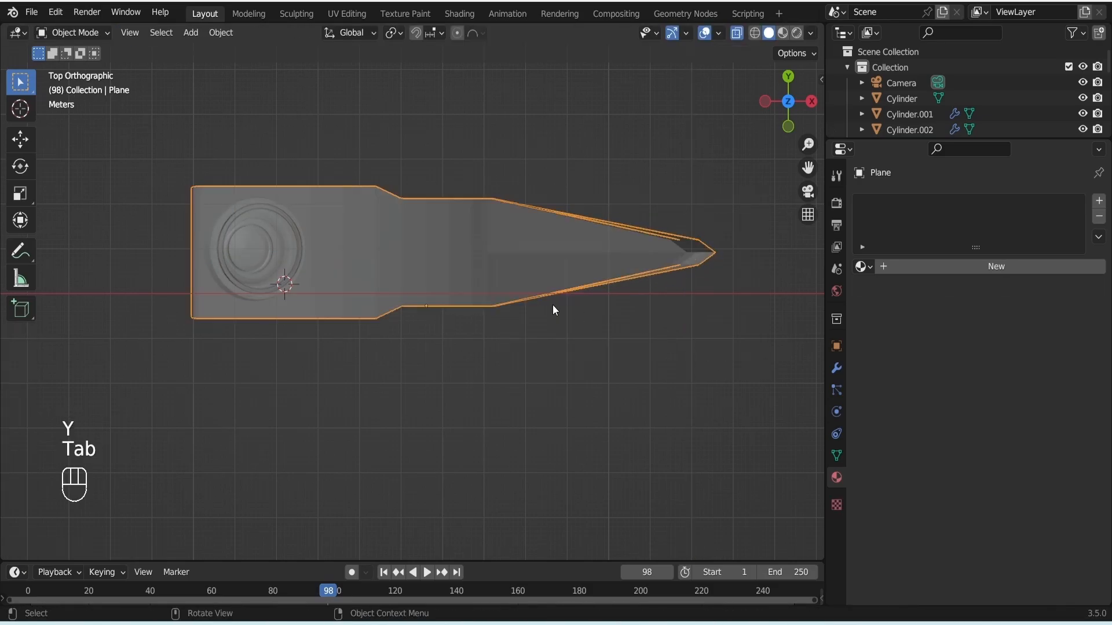
{"action": "key", "text": "ctrl+s"}
{"action": "mouse_move", "coordinate": [462, 310]}
{"action": "left_mouse_down", "text": "alt"}
{"action": "mouse_move", "coordinate": [455, 193]}
{"action": "mouse_move", "coordinate": [457, 286]}
{"action": "mouse_move", "coordinate": [308, 214]}
{"action": "mouse_move", "coordinate": [236, 274]}
{"action": "mouse_move", "coordinate": [475, 284]}
{"action": "left_mouse_up", "text": "alt"}
{"action": "key", "text": "alt+z"}
{"action": "key", "text": "KP_1"}
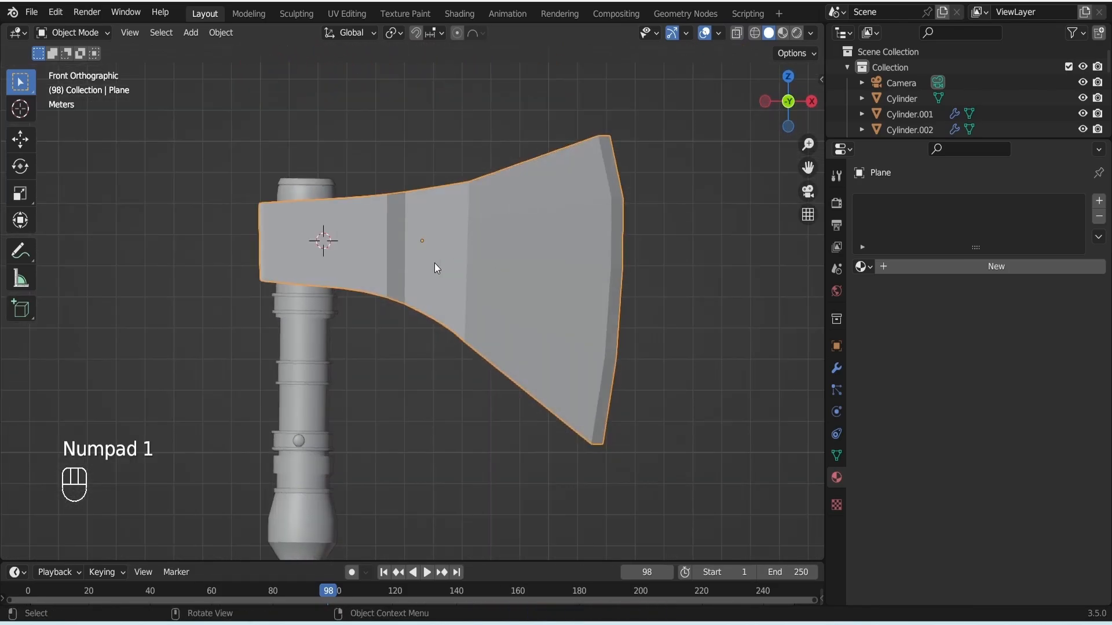
- Dissolve the three lengthwise edges on the blade's flared side so that it forms one large face
{"action": "key", "text": "Tab"}
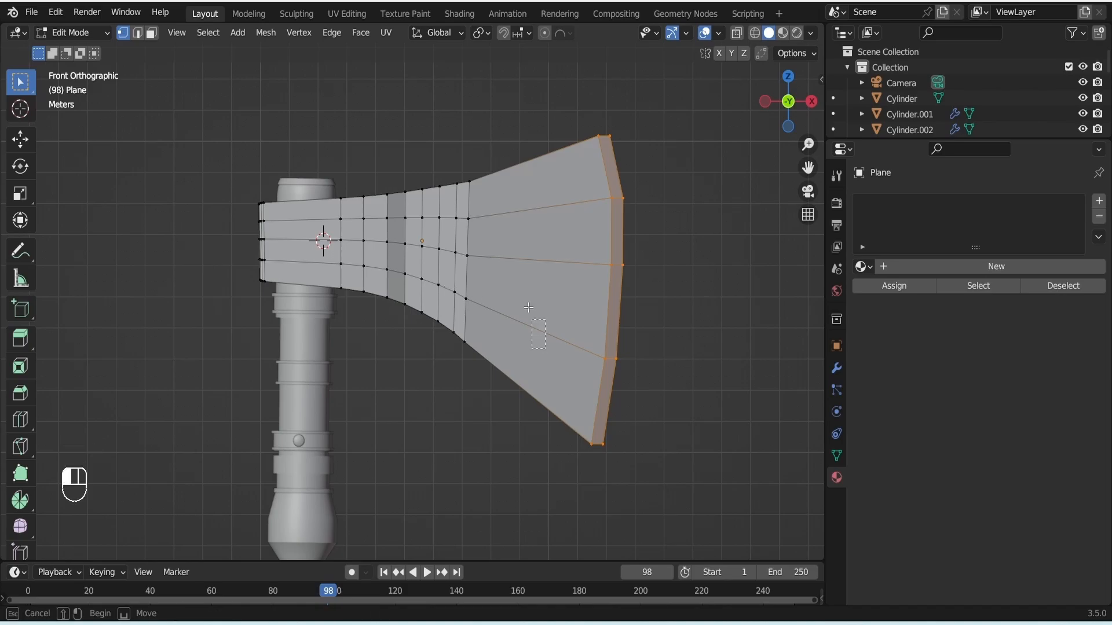
{"action": "left_click", "coordinate": [508, 199]}
{"action": "left_click", "coordinate": [138, 33]}
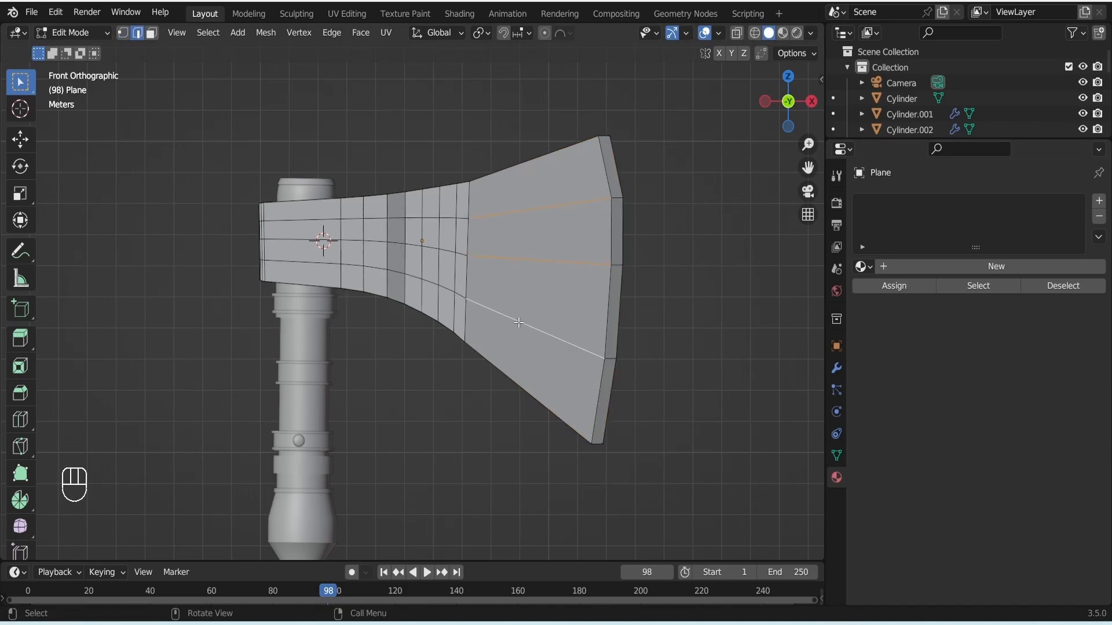
{"action": "key", "text": "Delete"}
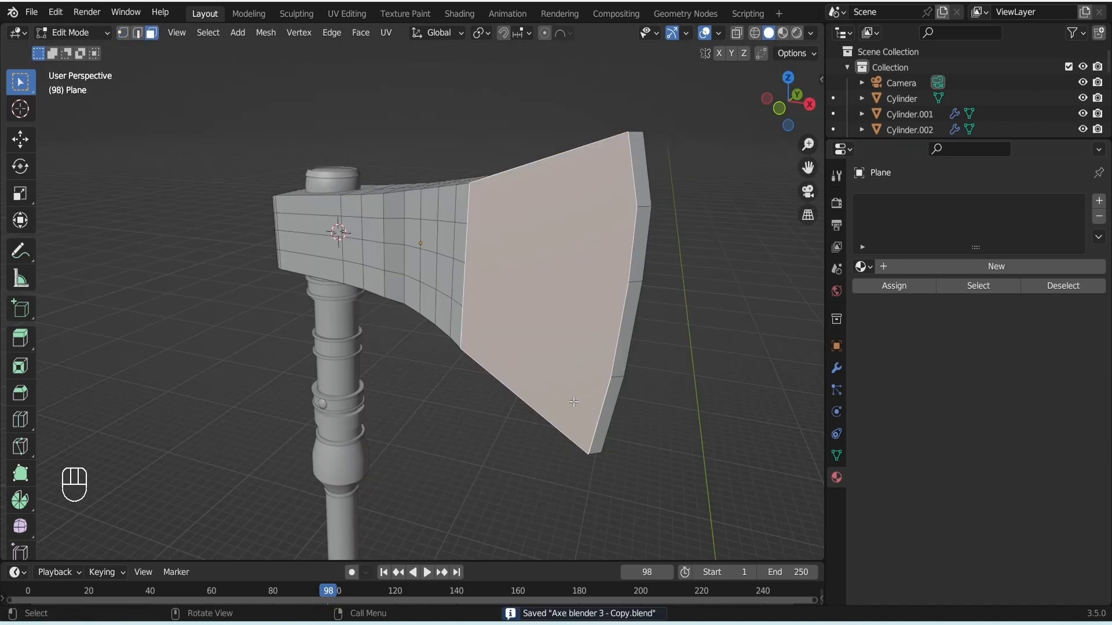
- Inset the large blade face slightly and extrude it inward to form a recessed panel, and save the file
{"action": "key", "text": "i"}
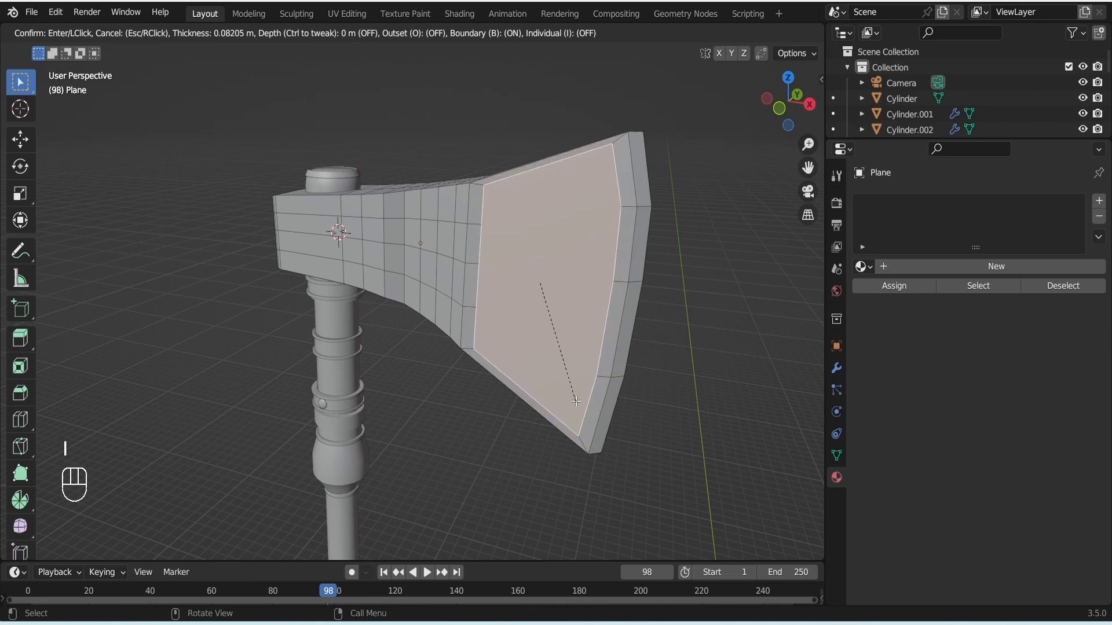
{"action": "left_click", "coordinate": [572, 386]}
{"action": "key", "text": "e"}
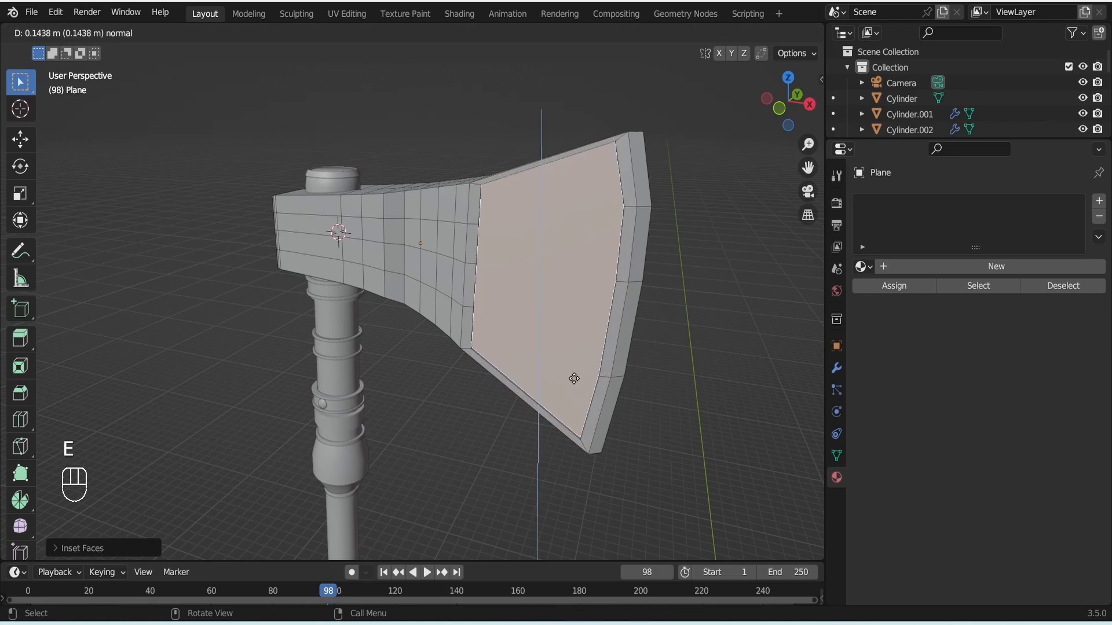
{"action": "left_click", "coordinate": [582, 376]}
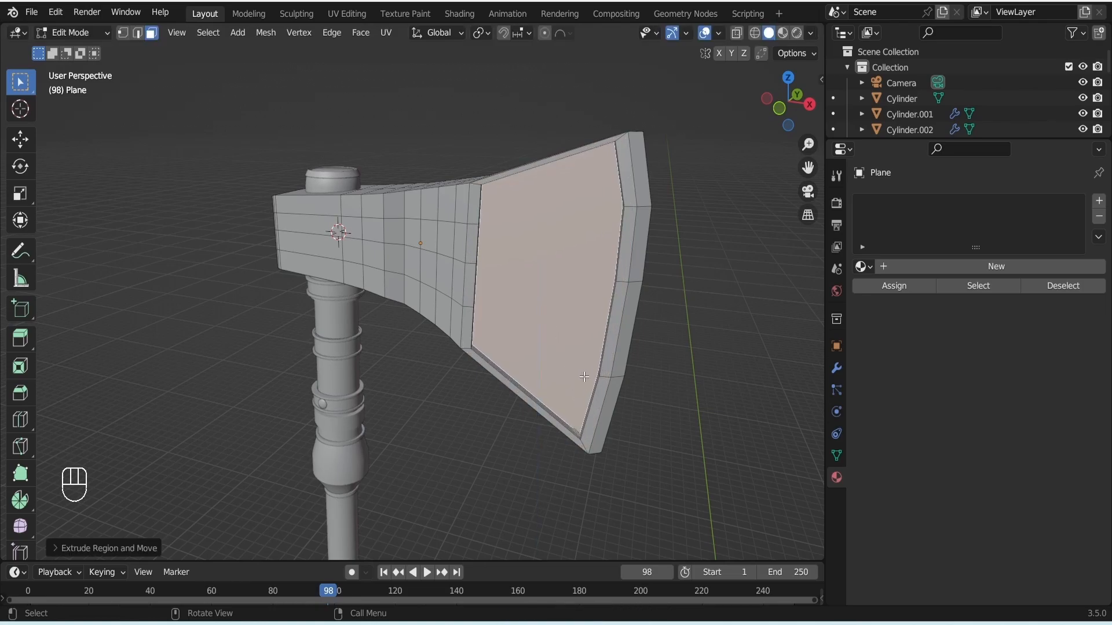
{"action": "key", "text": "Tab"}
{"action": "key", "text": "ctrl+s"}
{"action": "key", "text": "KP_1"}
{"action": "scroll", "coordinate": [446, 305], "scroll_direction": "up", "scroll_amount": 3}
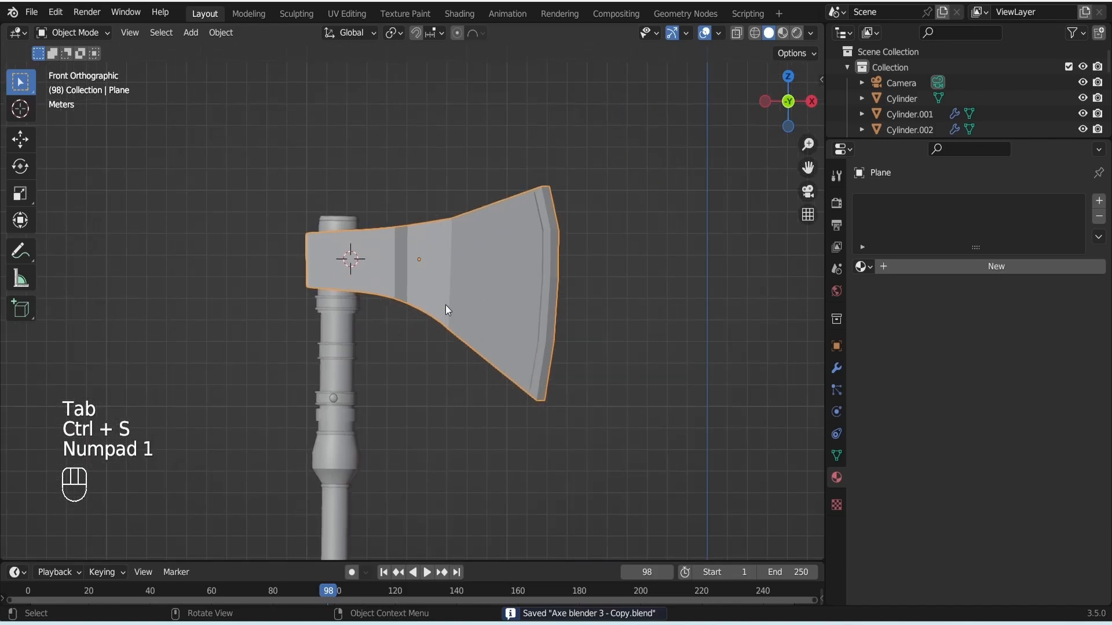
- Add a Bevel modifier to the blade with an amount of 0.24 m and 5 segments, and save the file
{"action": "key", "text": "a"}
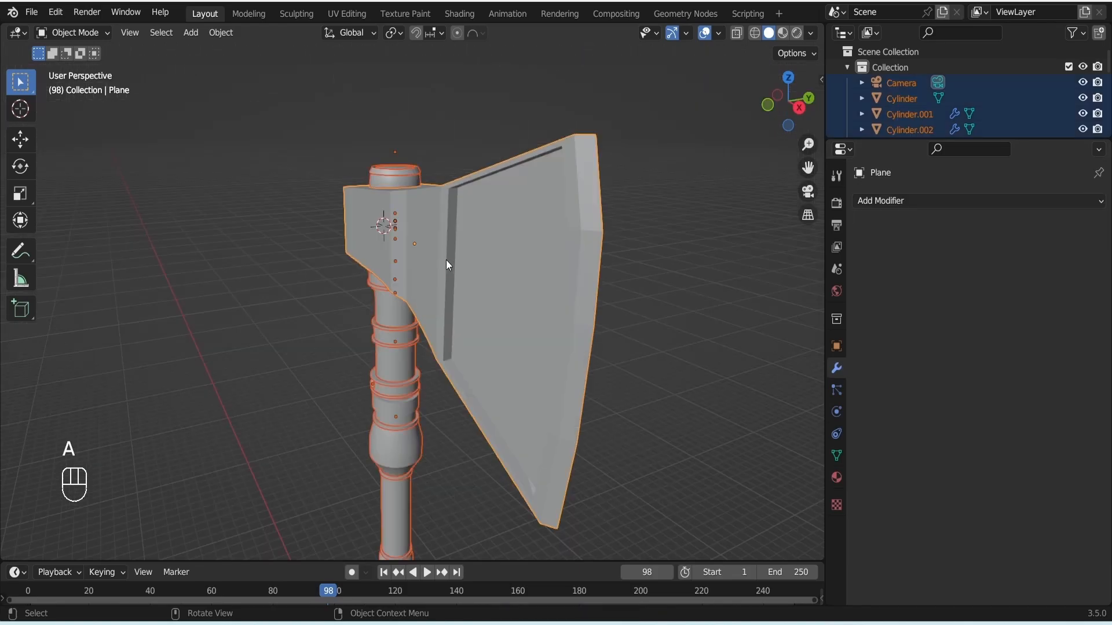
{"action": "left_click", "coordinate": [444, 261]}
{"action": "key", "text": "Tab"}
{"action": "key", "text": "a"}
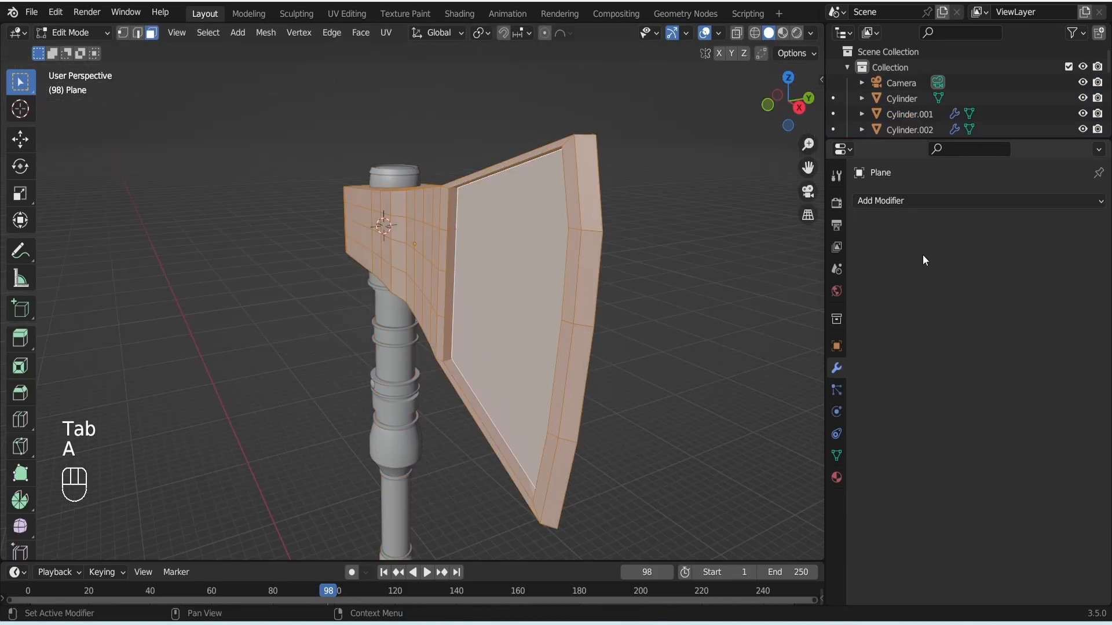
{"action": "left_click", "coordinate": [880, 200]}
{"action": "left_click", "coordinate": [805, 261]}
{"action": "left_click_drag", "start_coordinate": [1008, 320], "coordinate": [1037, 320]}
{"action": "left_click", "coordinate": [1080, 340]}
{"action": "left_click", "coordinate": [1081, 341]}
{"action": "left_click", "coordinate": [1081, 340]}
{"action": "left_click", "coordinate": [1081, 340]}
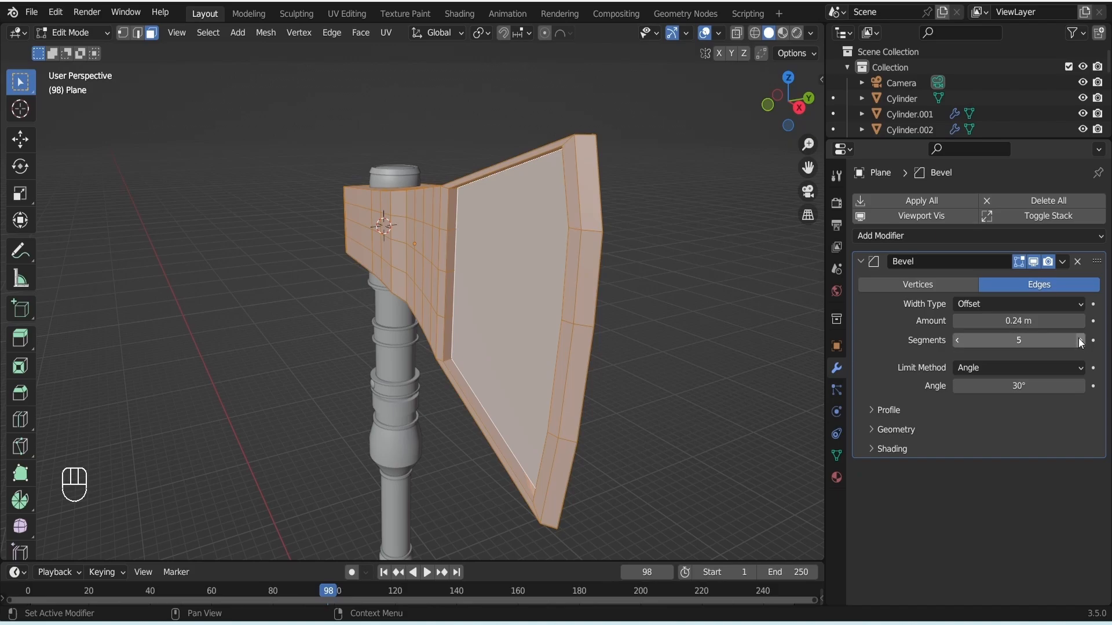
{"action": "key", "text": "Tab"}
{"action": "key", "text": "ctrl+s"}
- Add a mesh plane at the handle's lower tip and scale it up into a ground surface wider than the axe
{"action": "middle_click_drag", "start_coordinate": [422, 330], "coordinate": [444, 304]}
{"action": "key", "text": "KP_1"}
{"action": "scroll", "coordinate": [440, 285], "scroll_direction": "up", "scroll_amount": 2}
{"action": "scroll", "coordinate": [444, 305], "scroll_direction": "down", "scroll_amount": 5}
{"action": "key", "text": "shift+a"}
{"action": "left_click", "coordinate": [528, 306]}
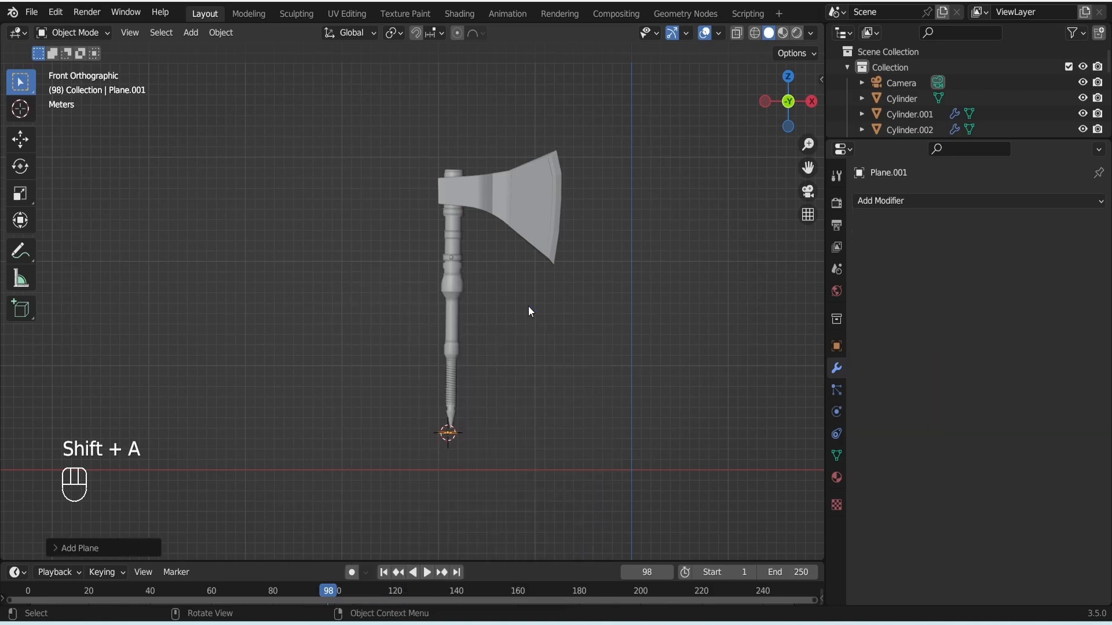
{"action": "key", "text": "s"}
{"action": "left_click", "coordinate": [565, 443]}
{"action": "key", "text": "KP_7"}
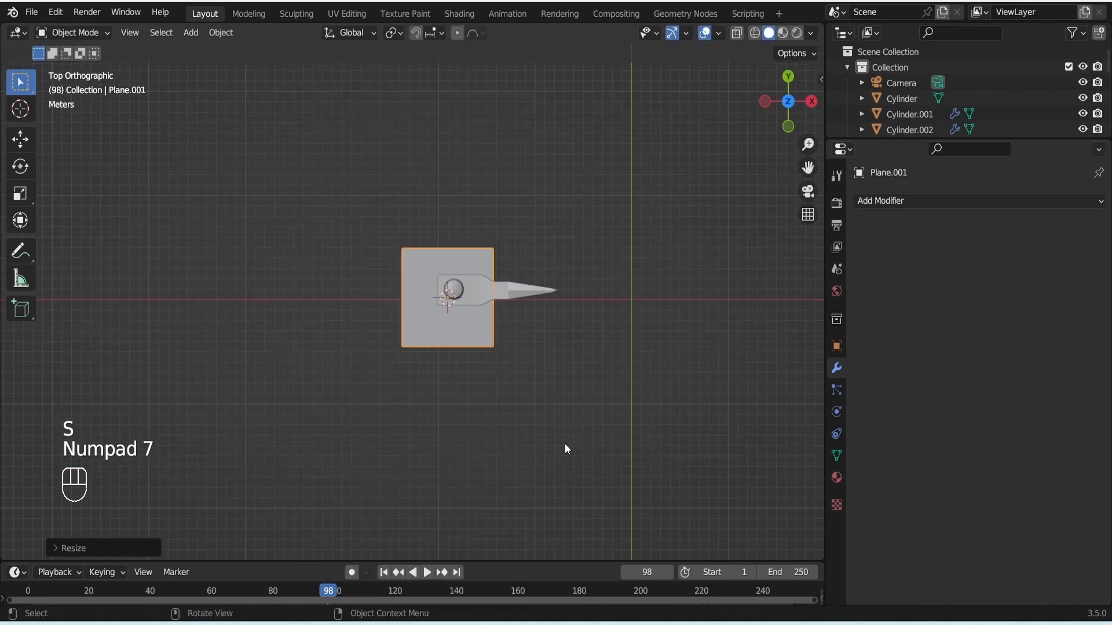
{"action": "key", "text": "s"}
{"action": "left_click", "coordinate": [578, 404]}
- Move the ground plane about 4.3 m along X and 0.7 m along Y under the axe, resize it, and save the file
{"action": "key", "text": "g"}
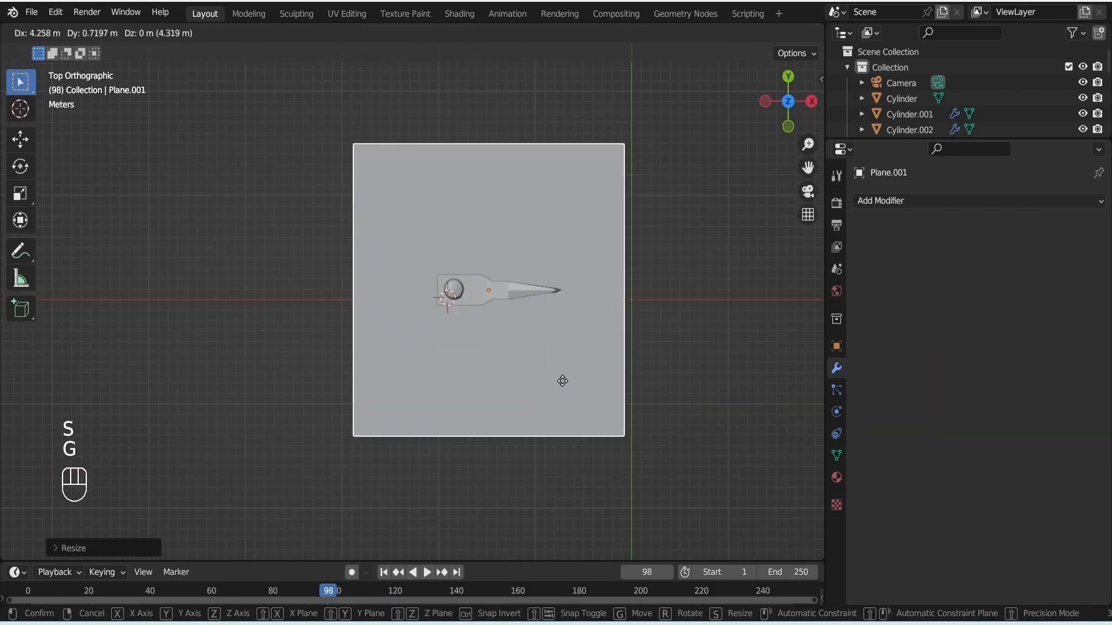
{"action": "left_click", "coordinate": [561, 383]}
{"action": "key", "text": "s"}
{"action": "left_click", "coordinate": [566, 394]}
{"action": "left_click_drag", "start_coordinate": [567, 394], "coordinate": [506, 232], "text": "alt"}
{"action": "key", "text": "ctrl+s"}
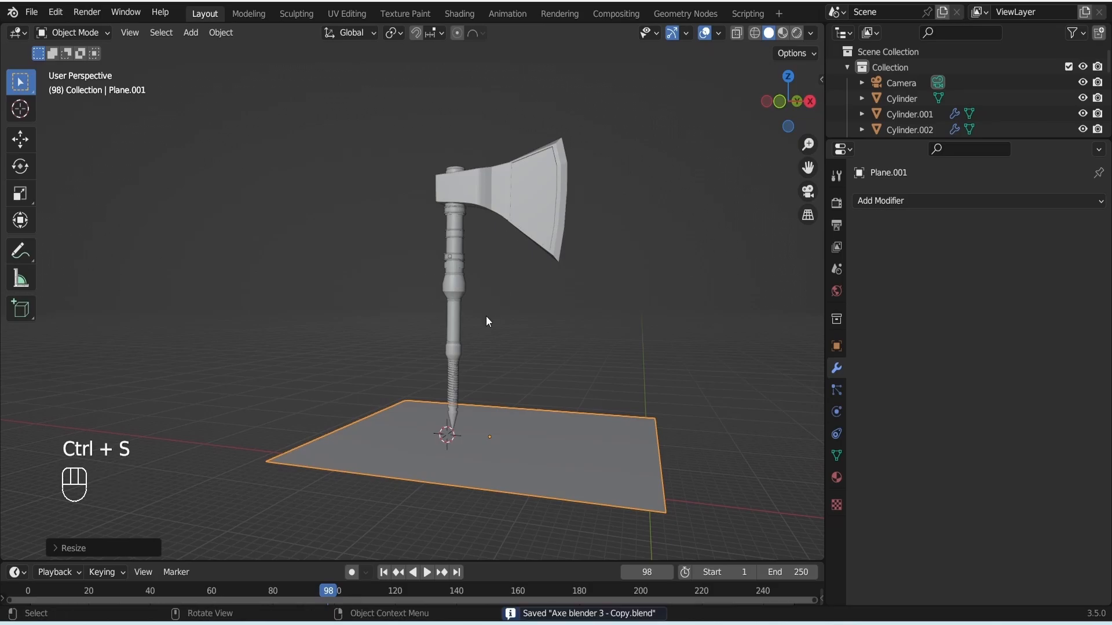
- Align the ground plane's height with the handle's tip, scale the plane up further, and save the file
{"action": "key", "text": "KP_1"}
{"action": "key", "text": "g"}
{"action": "left_click", "coordinate": [509, 467]}
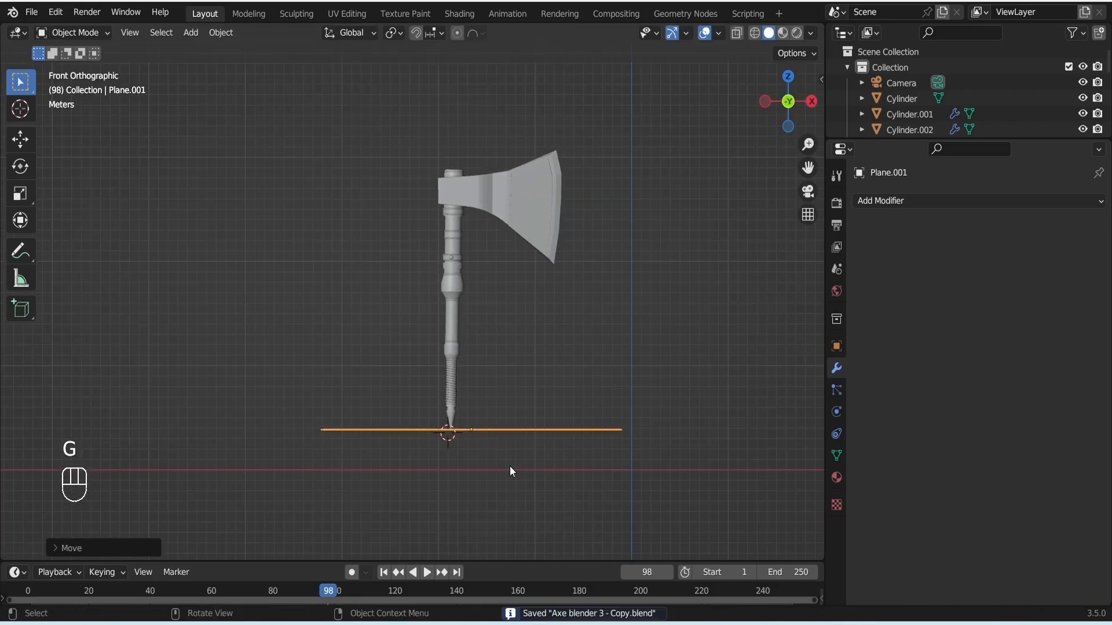
{"action": "left_click", "coordinate": [510, 466]}
{"action": "key", "text": "ctrl+s"}
{"action": "middle_click_drag", "start_coordinate": [508, 439], "coordinate": [505, 453]}
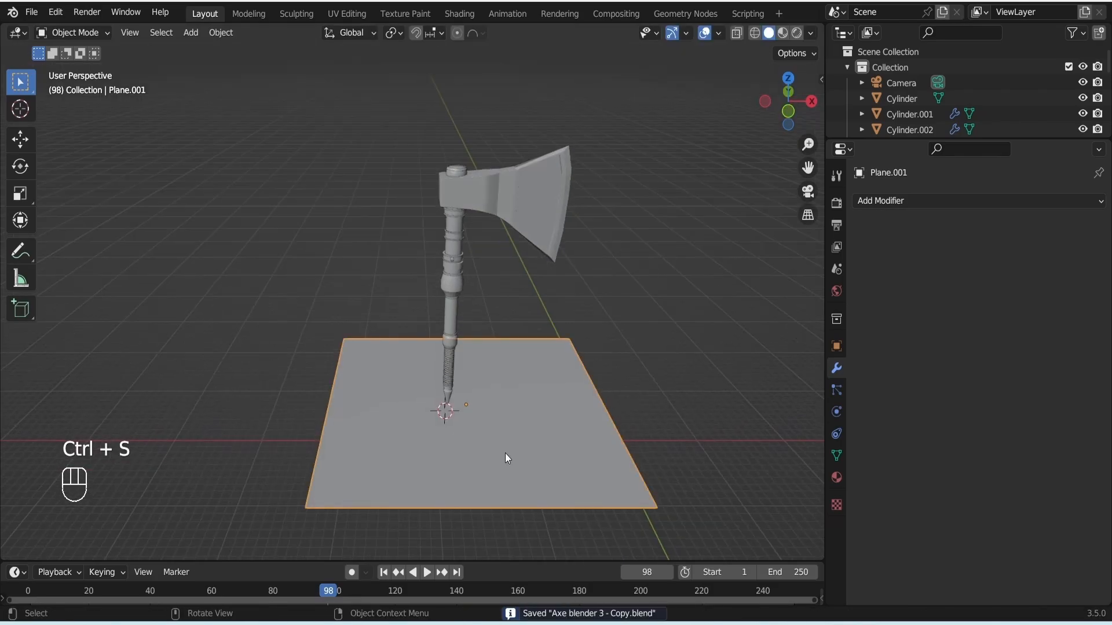
{"action": "key", "text": "s"}
{"action": "left_click", "coordinate": [606, 474]}
{"action": "key", "text": "ctrl+s"}
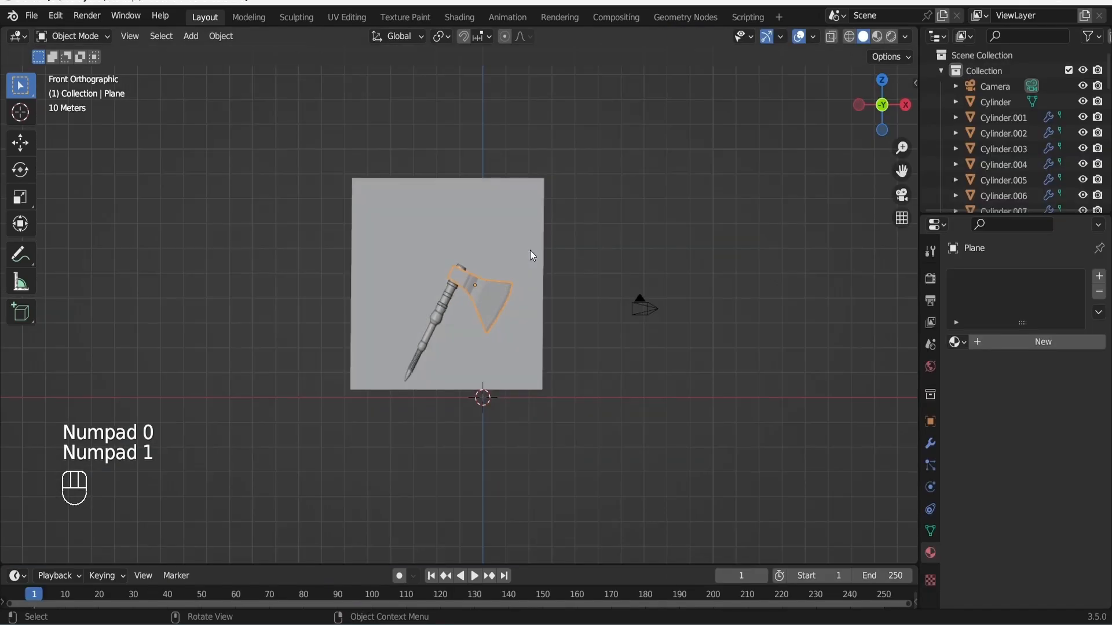
- Add an area light, move it up above the axe head, and save the file
{"action": "key", "text": "ctrl+s"}
{"action": "scroll", "coordinate": [469, 345], "scroll_direction": "up", "scroll_amount": 2}
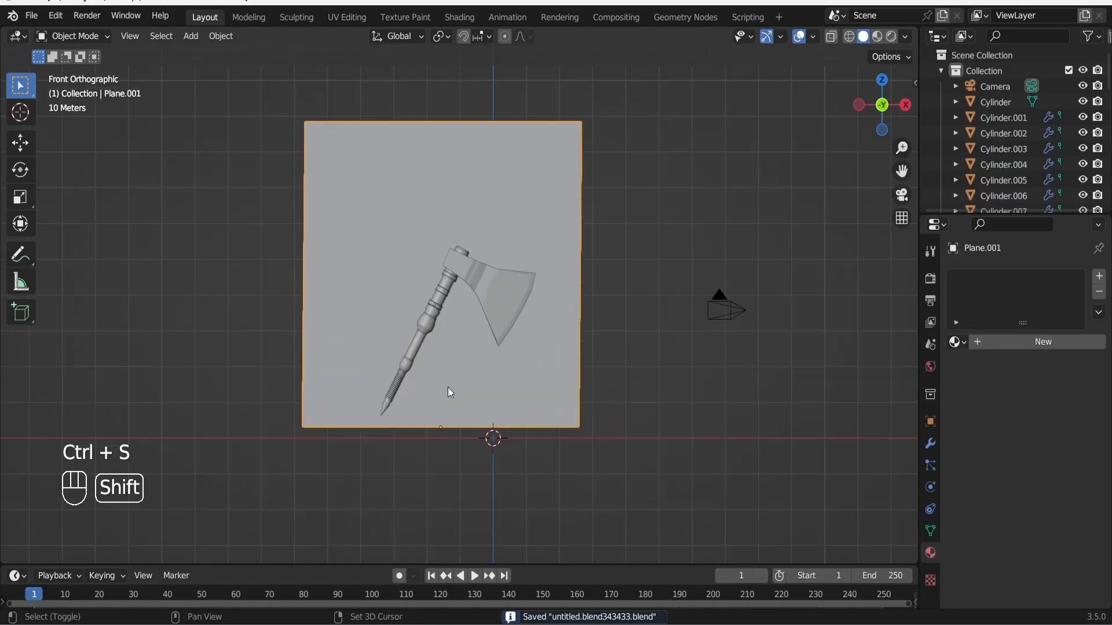
{"action": "key", "text": "shift+a"}
{"action": "mouse_move", "coordinate": [447, 387]}
{"action": "left_click", "coordinate": [490, 402]}
{"action": "key", "text": "shift+a"}
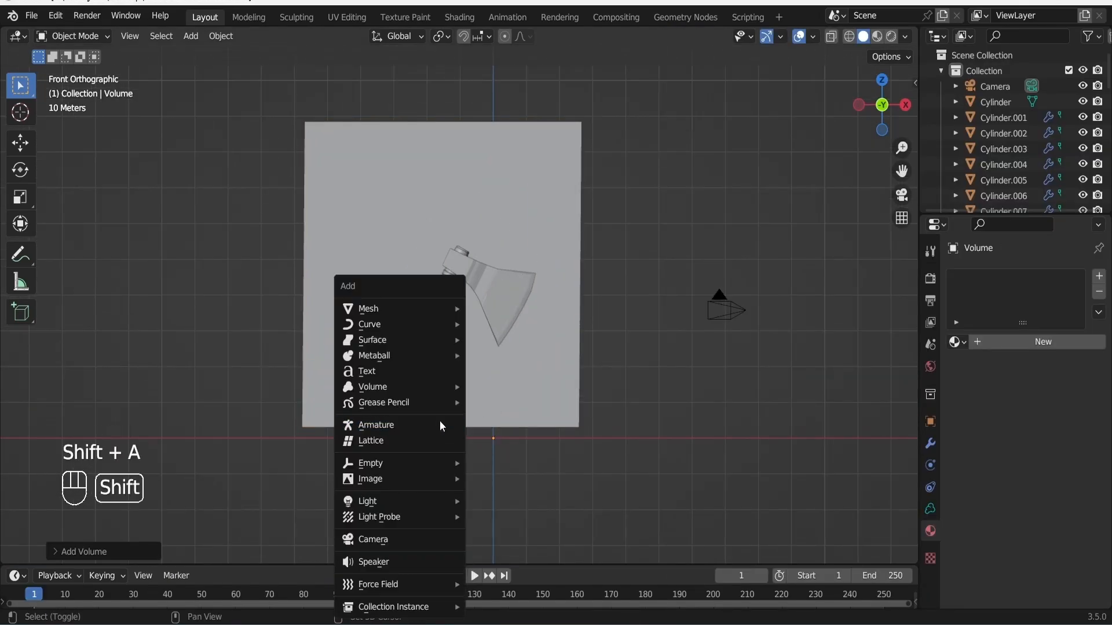
{"action": "mouse_move", "coordinate": [422, 306]}
{"action": "mouse_move", "coordinate": [415, 505]}
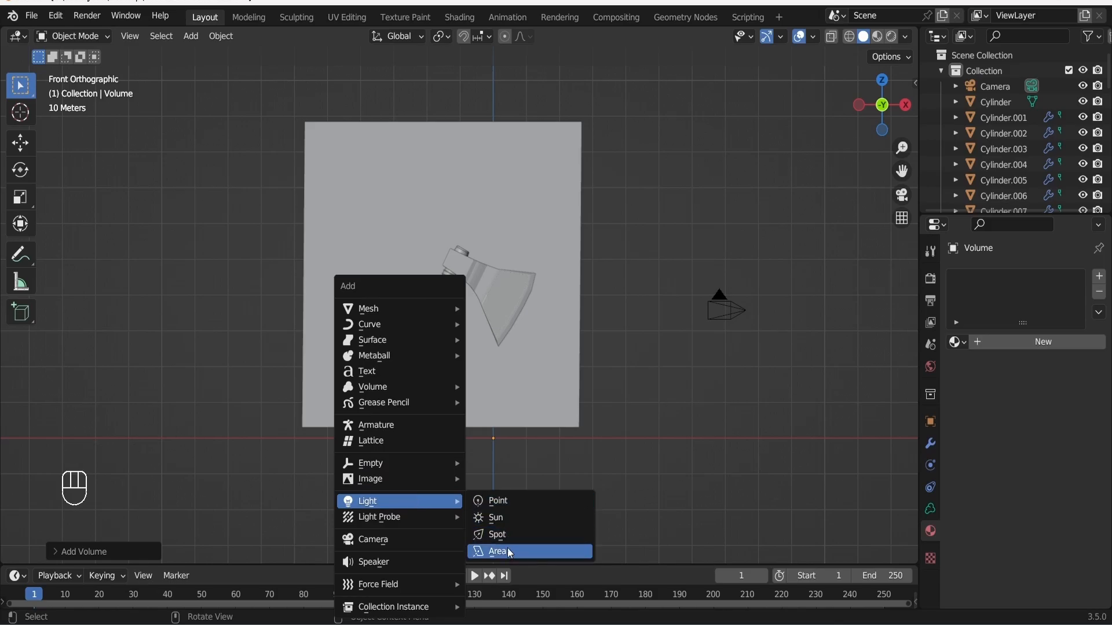
{"action": "left_click", "coordinate": [508, 547]}
{"action": "key", "text": "g"}
{"action": "left_click", "coordinate": [486, 284]}
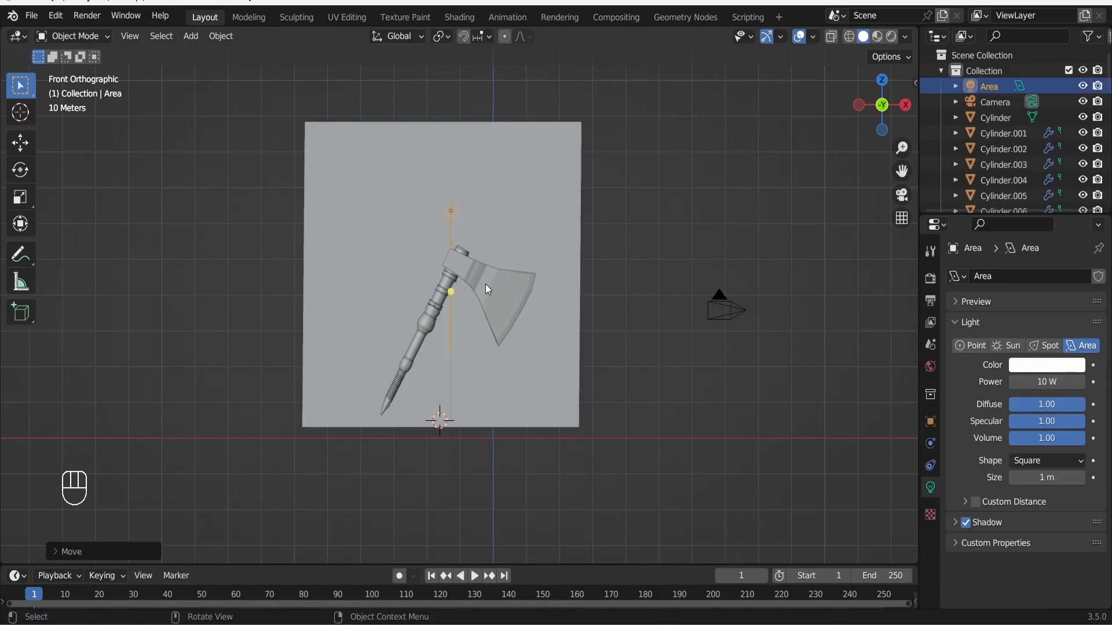
{"action": "scroll", "coordinate": [485, 284], "scroll_direction": "down", "scroll_amount": 2}
{"action": "scroll", "coordinate": [470, 280], "scroll_direction": "up", "scroll_amount": 5}
{"action": "key", "text": "ctrl+s"}
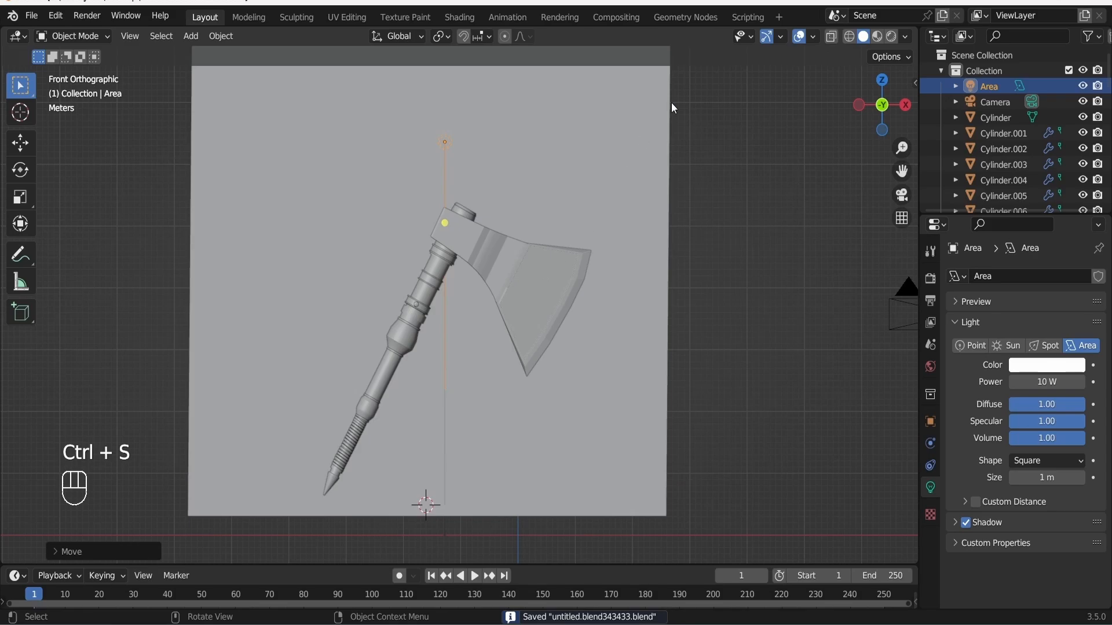
- Move the area light about 42 m along negative Y so it sits directly over the axe
{"action": "left_click_drag", "start_coordinate": [599, 283], "coordinate": [544, 276], "text": "alt"}
{"action": "key", "text": "KP_7"}
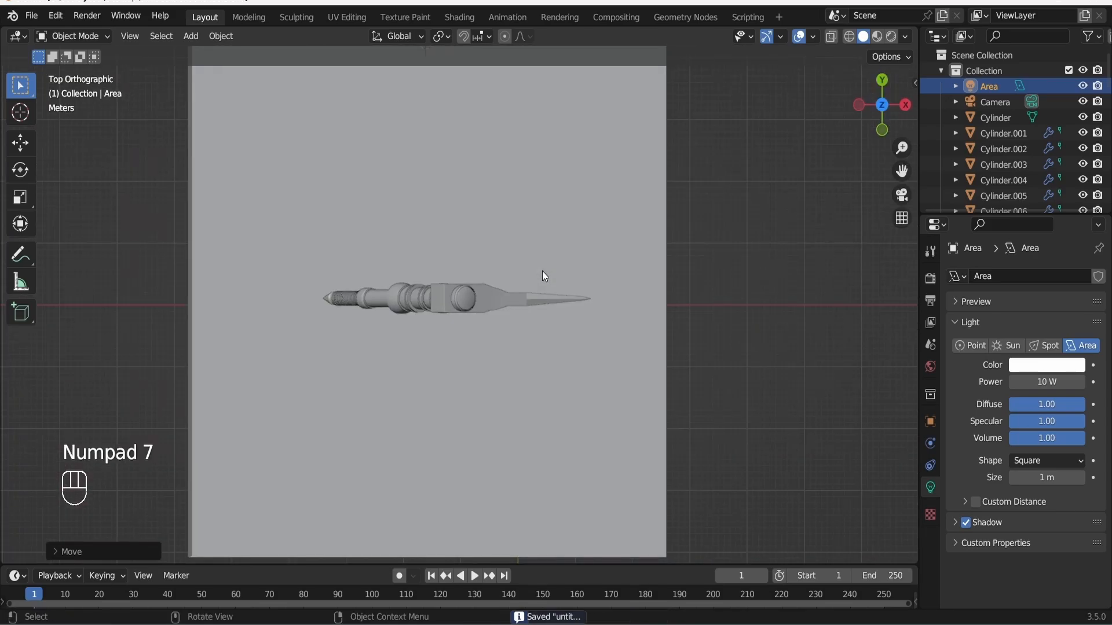
{"action": "scroll", "coordinate": [531, 265], "scroll_direction": "down", "scroll_amount": 3}
{"action": "key", "text": "g"}
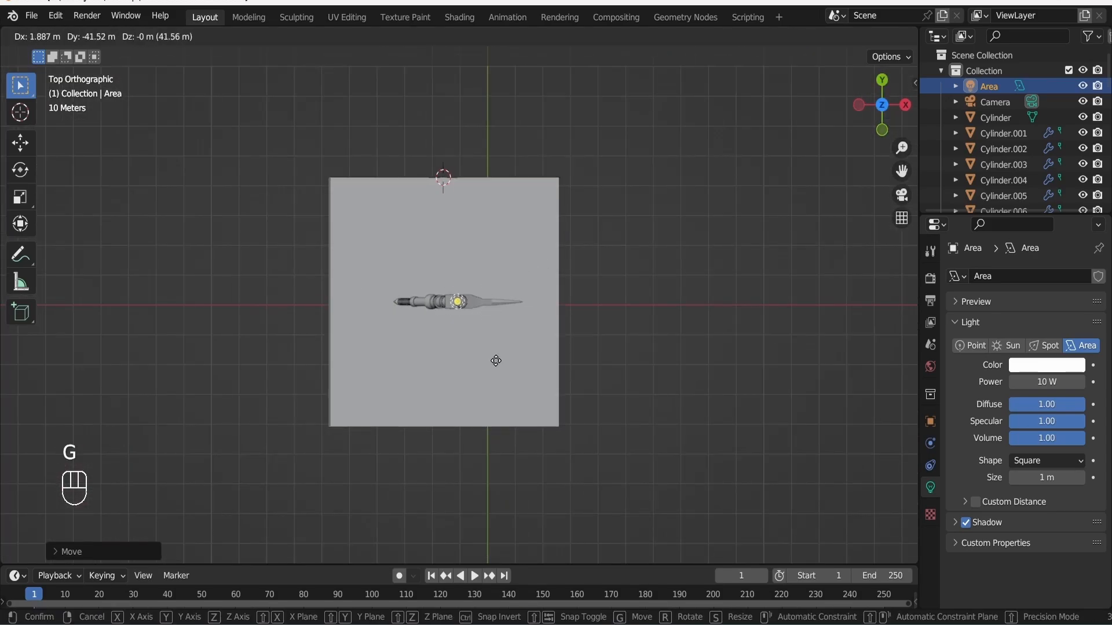
{"action": "left_click", "coordinate": [490, 355]}
- Scale the overhead area light up to about the width of the axe and save the file
{"action": "key", "text": "s"}
{"action": "left_click", "coordinate": [468, 329]}
{"action": "key", "text": "s"}
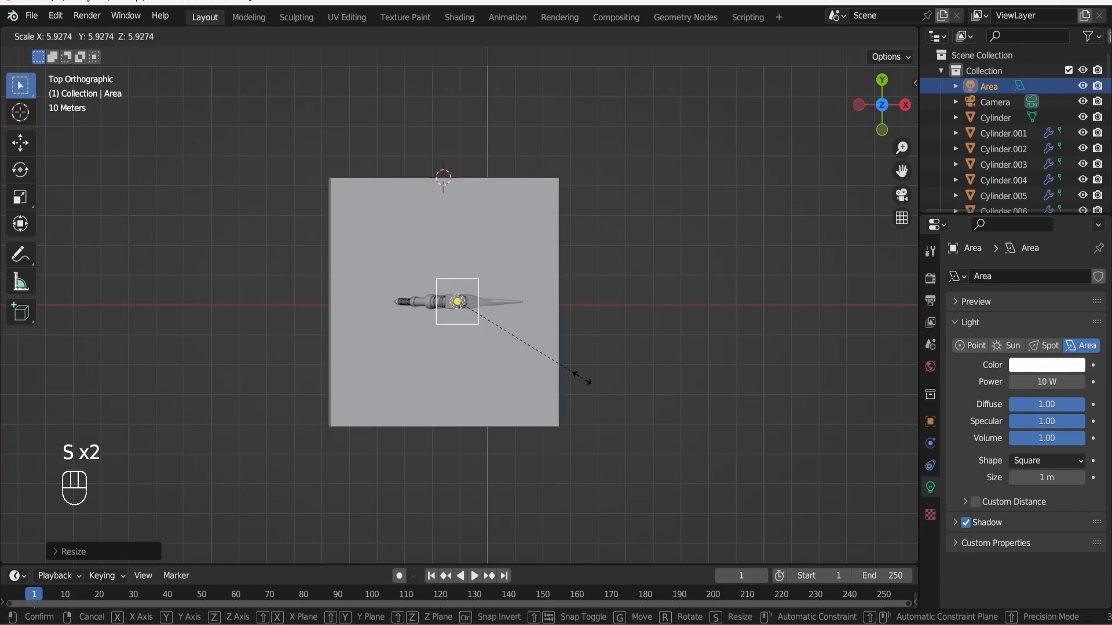
{"action": "left_click", "coordinate": [572, 387]}
{"action": "key", "text": "s"}
{"action": "left_click", "coordinate": [498, 380]}
{"action": "key", "text": "KP_0"}
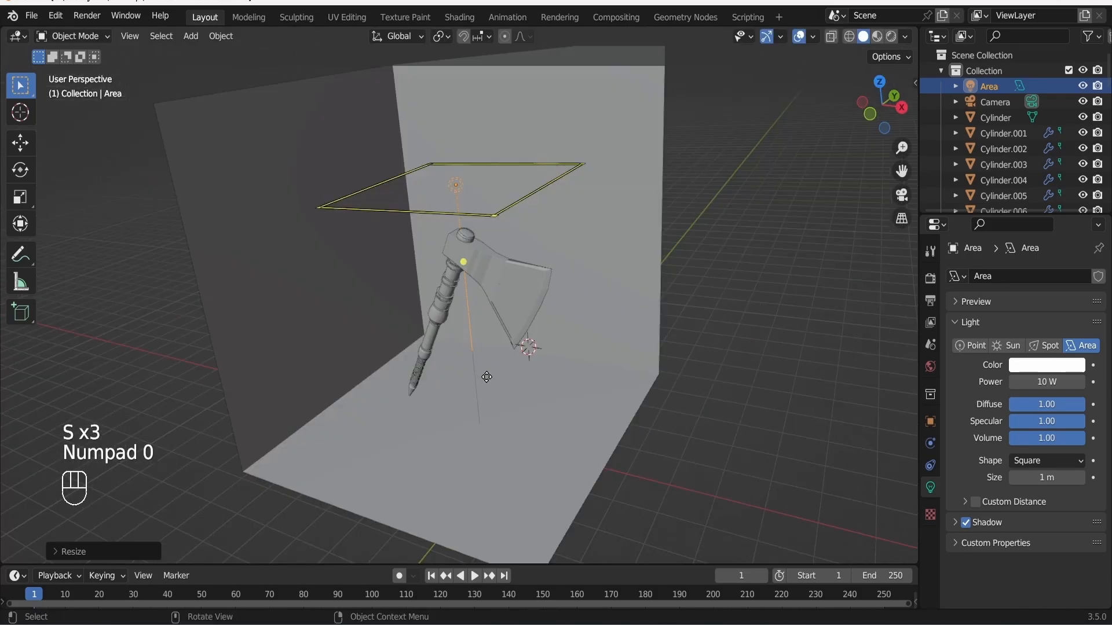
{"action": "key", "text": "ctrl+s"}
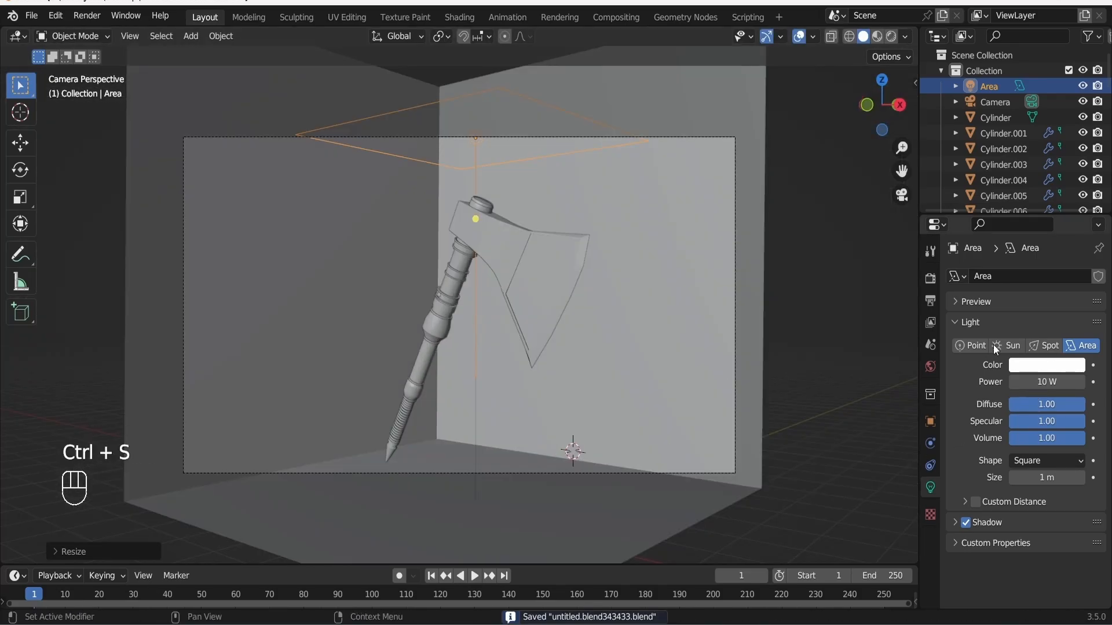
- Show the viewport with rendered shading and set the area light's power to 1000 W
{"action": "left_click", "coordinate": [877, 36]}
{"action": "left_click", "coordinate": [891, 37]}
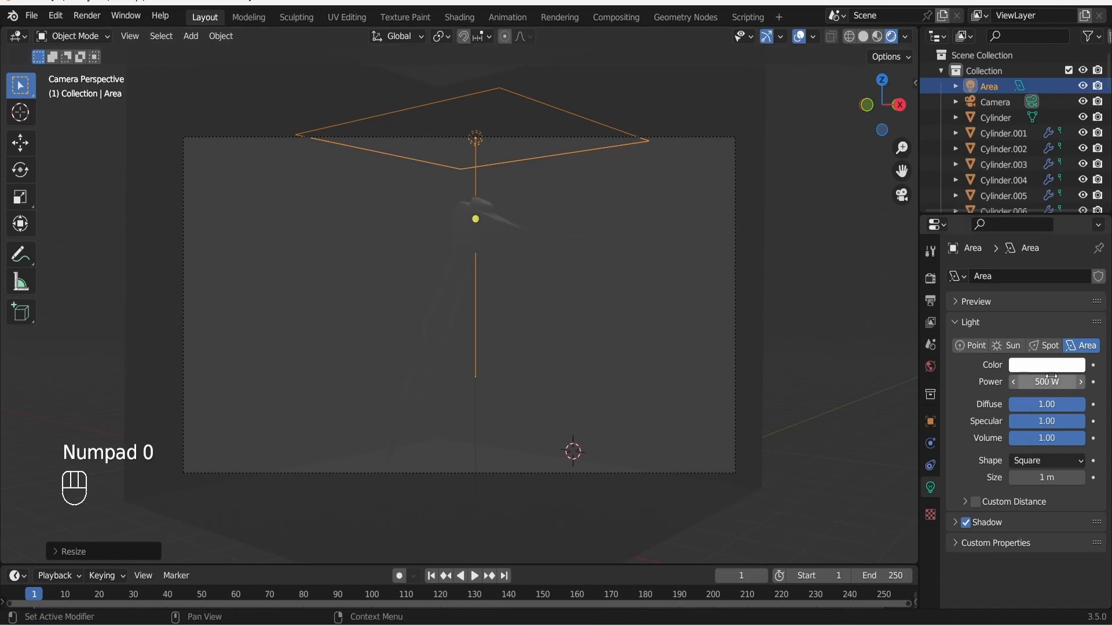
{"action": "left_click", "coordinate": [1051, 380]}
{"action": "type", "text": "1000"}
{"action": "key", "text": "Return"}
- Duplicate the area light, place the copy beside the blade's cutting edge, and rotate it to face the axe
{"action": "key", "text": "shift+d"}
{"action": "key", "text": "r"}
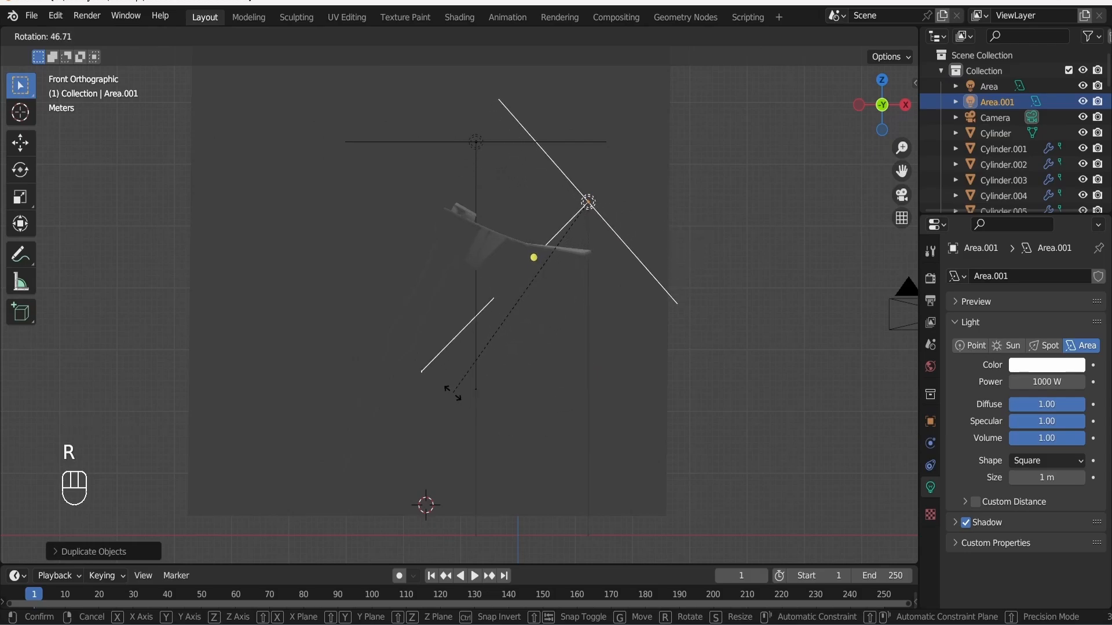
{"action": "left_click", "coordinate": [449, 390]}
{"action": "key", "text": "g"}
{"action": "key", "text": "r"}
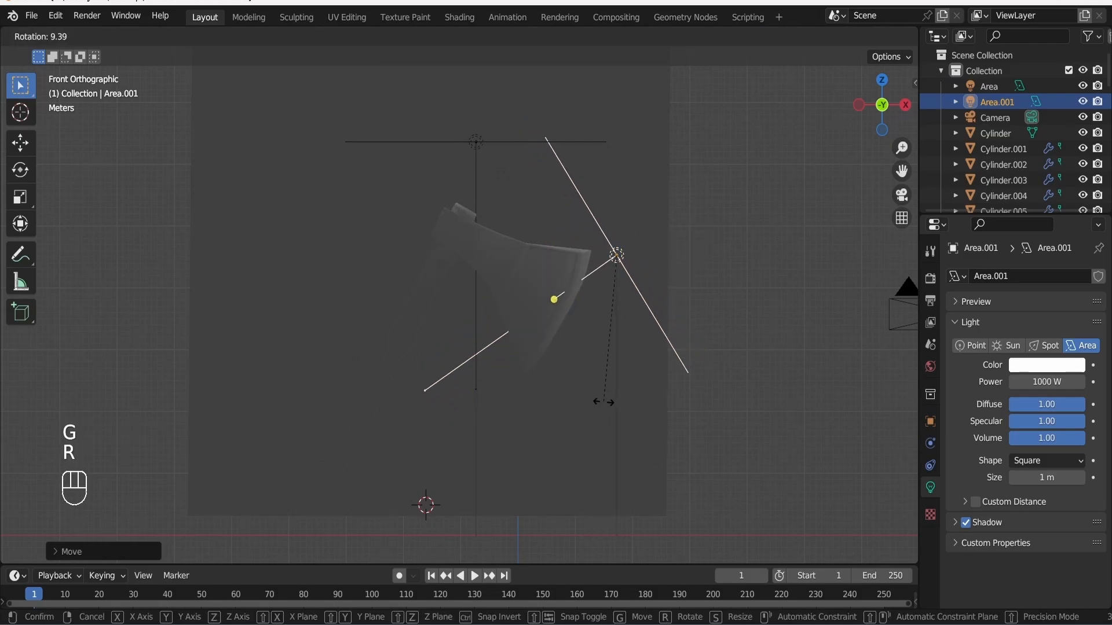
{"action": "key", "text": "g"}
{"action": "left_click", "coordinate": [566, 400]}
- Try the Point type on the light beside the blade and return it to Area
{"action": "left_click", "coordinate": [971, 346]}
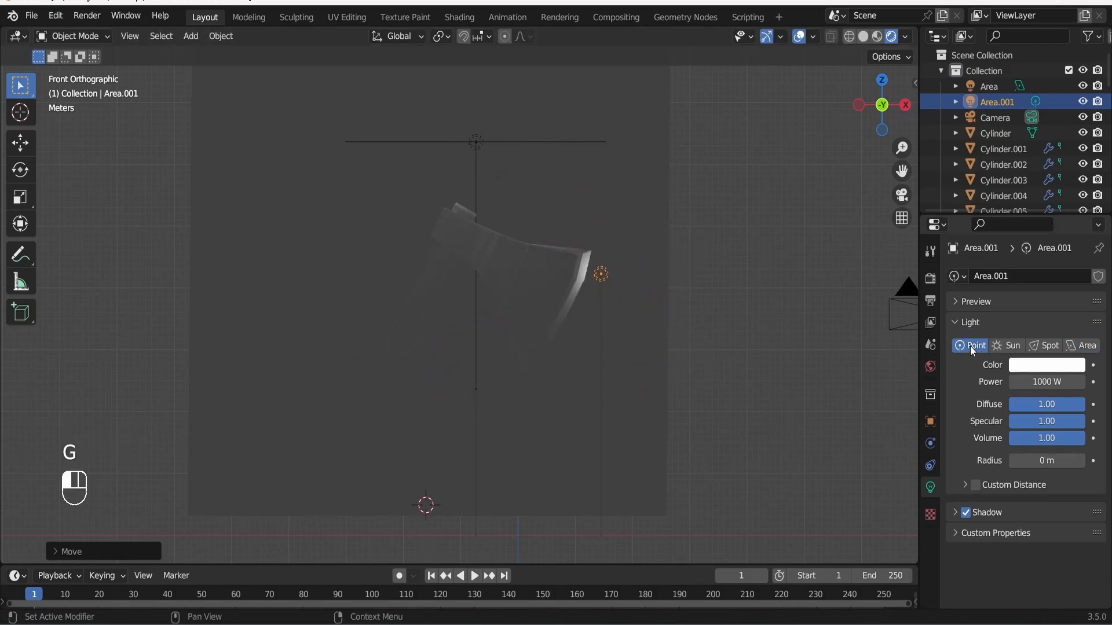
{"action": "left_click", "coordinate": [1083, 346]}
{"action": "left_click_drag", "start_coordinate": [597, 336], "coordinate": [510, 351], "text": "alt"}
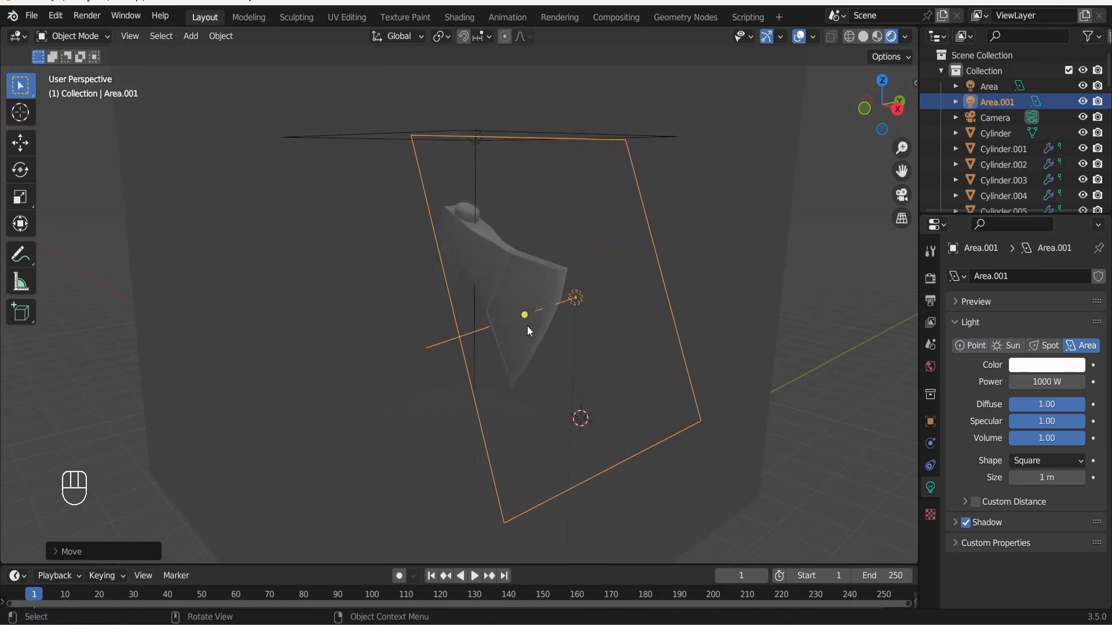
- Duplicate the blade-side area light, rotate the copy, and place it on the handle side of the axe
{"action": "key", "text": "KP_1"}
{"action": "key", "text": "shift+d"}
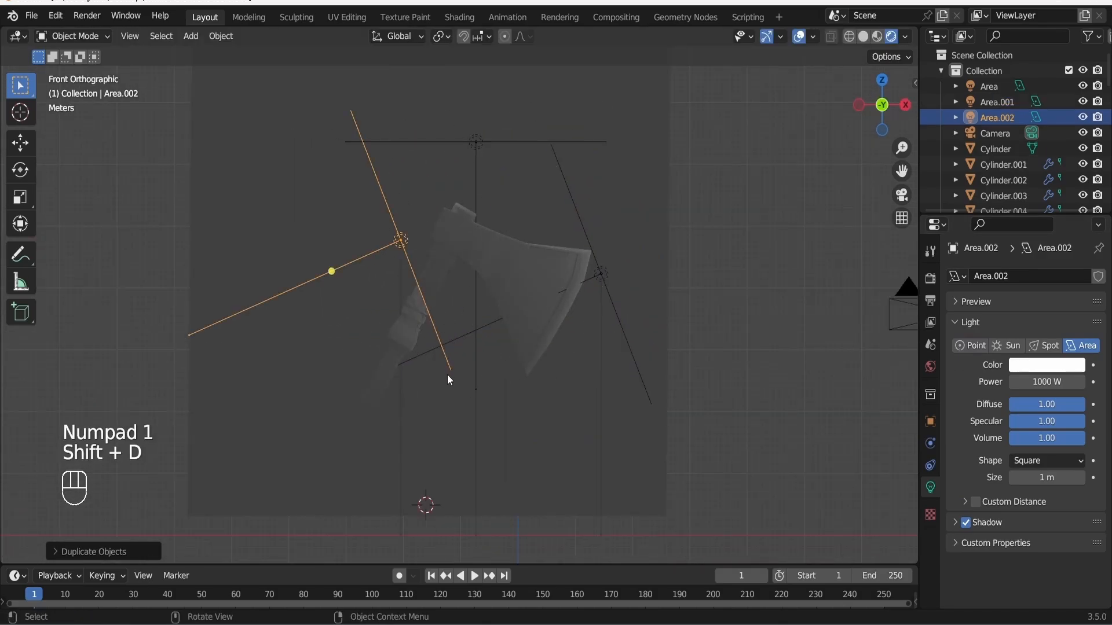
{"action": "key", "text": "r"}
{"action": "key", "text": "g"}
{"action": "left_click", "coordinate": [370, 191]}
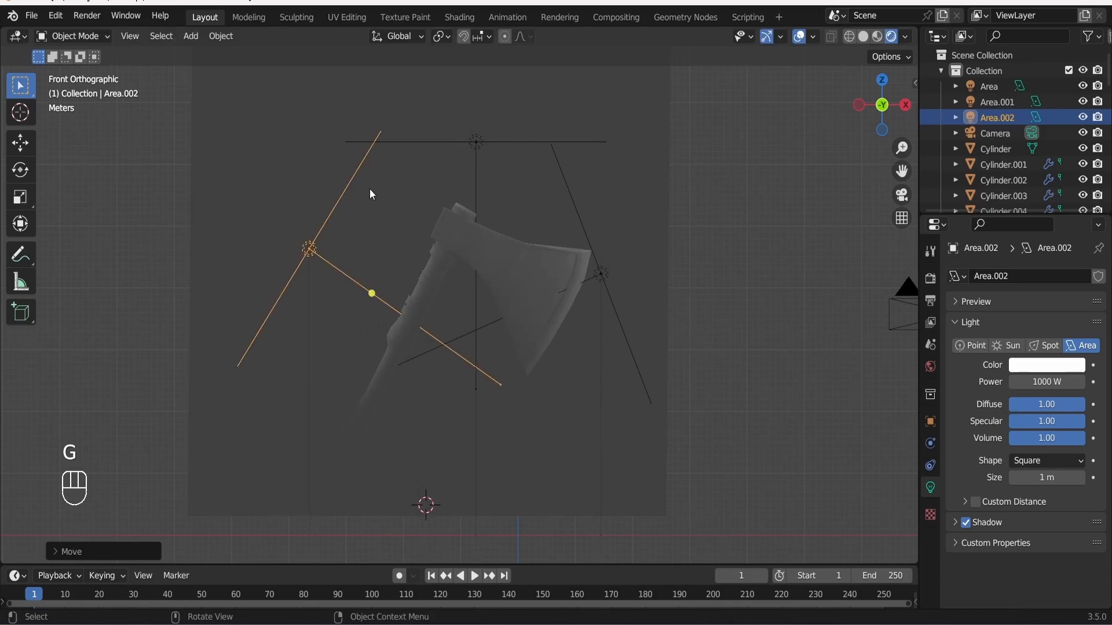
- Move the handle-side light down beside the handle's lower end, angle it up toward the axe, and save the file
{"action": "key", "text": "r"}
{"action": "left_click", "coordinate": [526, 119]}
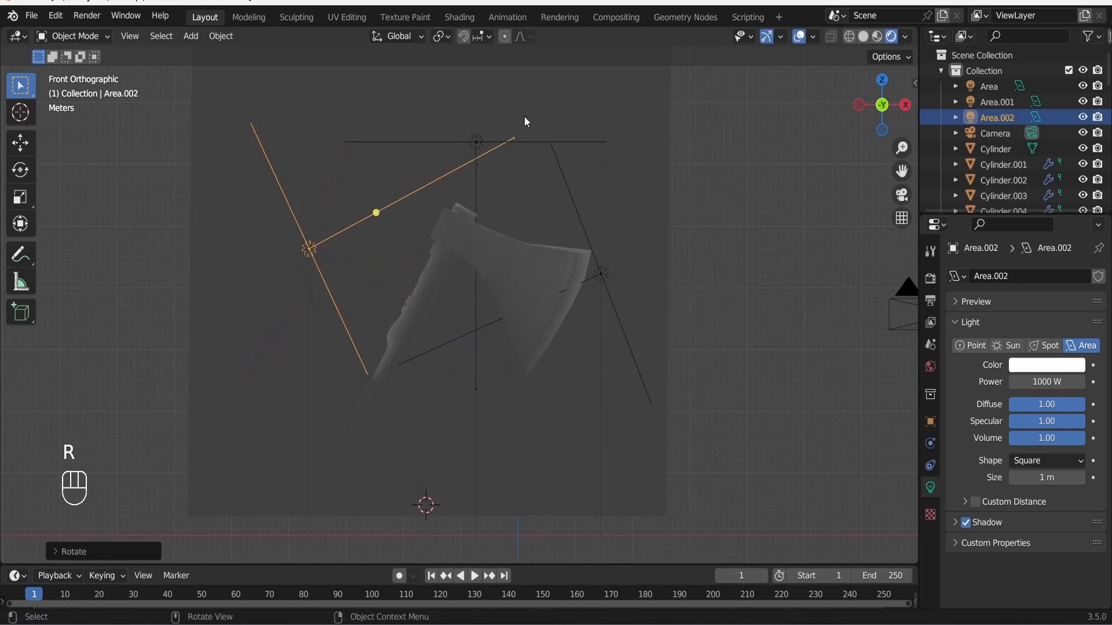
{"action": "key", "text": "g"}
{"action": "left_click", "coordinate": [465, 372]}
{"action": "key", "text": "r"}
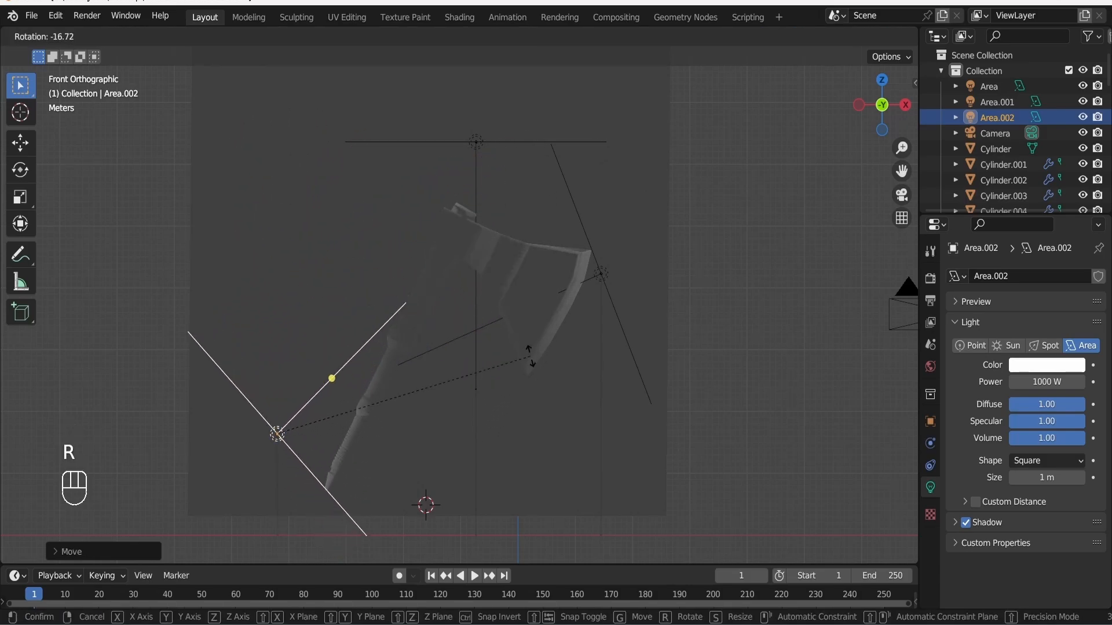
{"action": "key", "text": "g"}
{"action": "left_click", "coordinate": [520, 405]}
{"action": "key", "text": "r"}
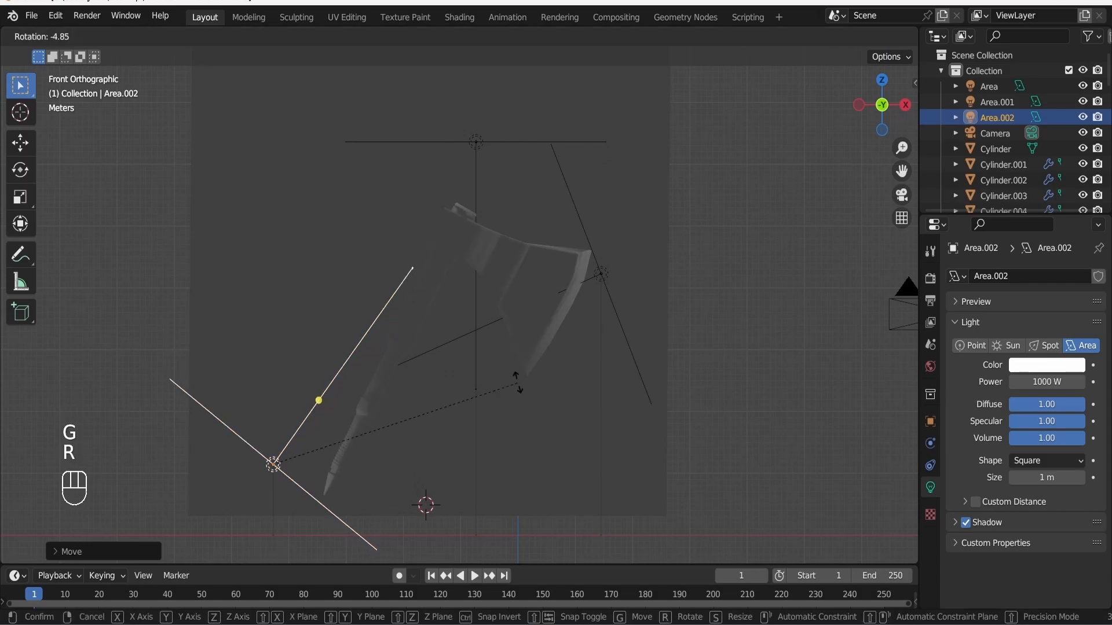
{"action": "left_click", "coordinate": [513, 362]}
{"action": "key", "text": "ctrl+s"}
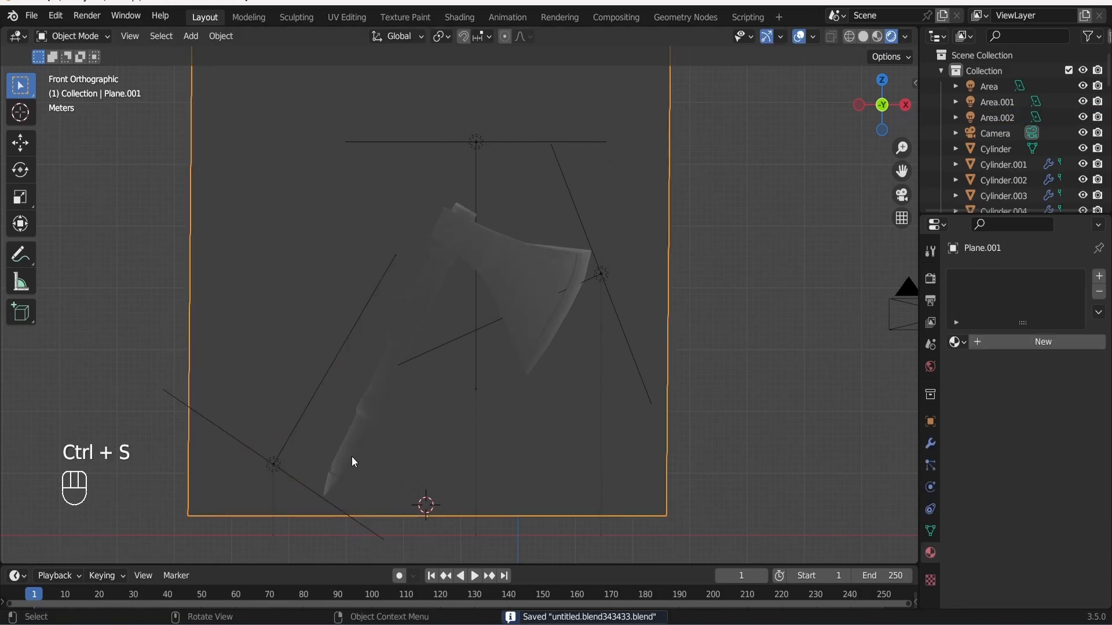
- Change the light near the handle's lower end to Point and move it in front of the handle in top view
{"action": "left_click", "coordinate": [288, 481]}
{"action": "left_click", "coordinate": [968, 347]}
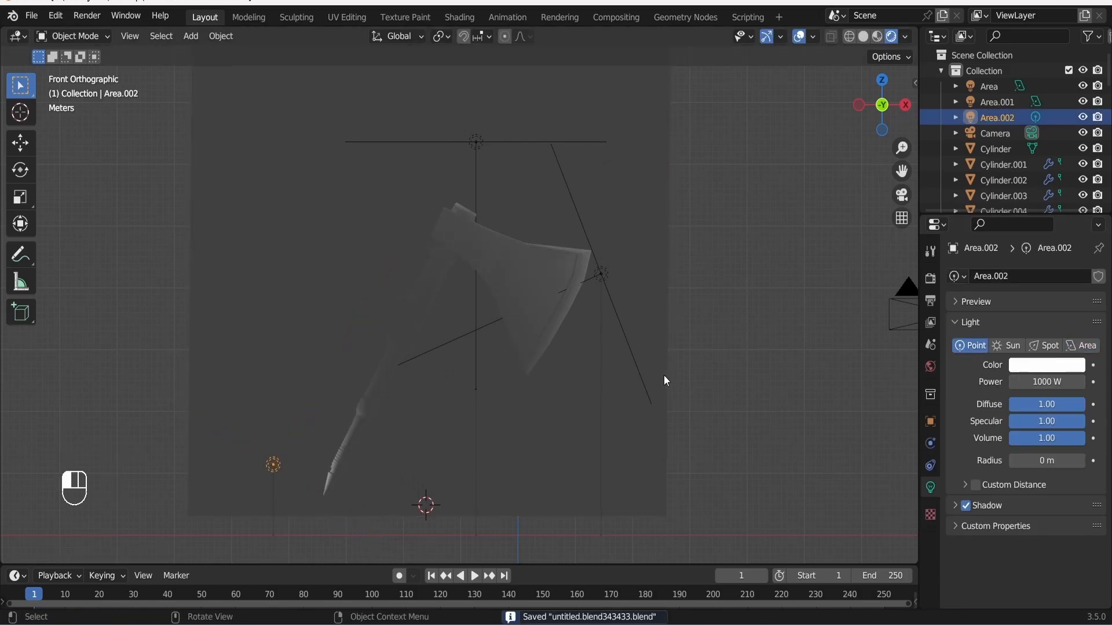
{"action": "left_click", "coordinate": [272, 467]}
{"action": "left_click", "coordinate": [272, 466]}
{"action": "key", "text": "KP_7"}
{"action": "key", "text": "g"}
{"action": "left_click", "coordinate": [363, 393]}
- Change the blade-side light to Point and set the handle-side point light's radius to 4 m
{"action": "left_click", "coordinate": [600, 299]}
{"action": "left_click", "coordinate": [969, 345]}
{"action": "left_click", "coordinate": [341, 343]}
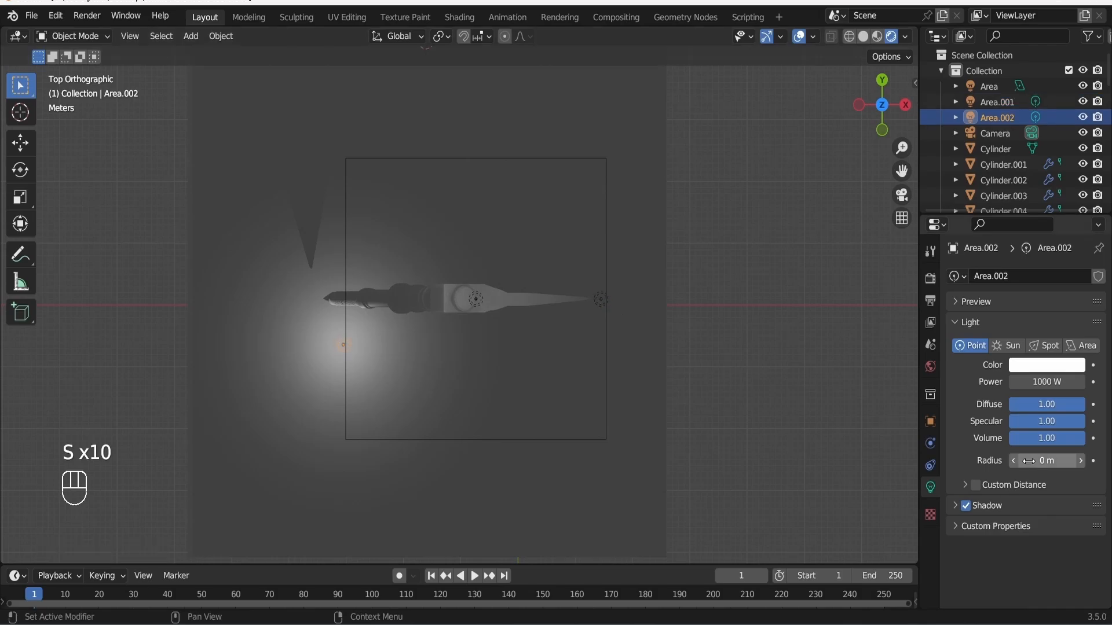
{"action": "left_click", "coordinate": [1037, 461]}
{"action": "type", "text": "4"}
{"action": "key", "text": "Return"}
- Set the blade-side point light's radius to 4 m and save the file
{"action": "left_click", "coordinate": [612, 412]}
{"action": "left_click", "coordinate": [600, 299]}
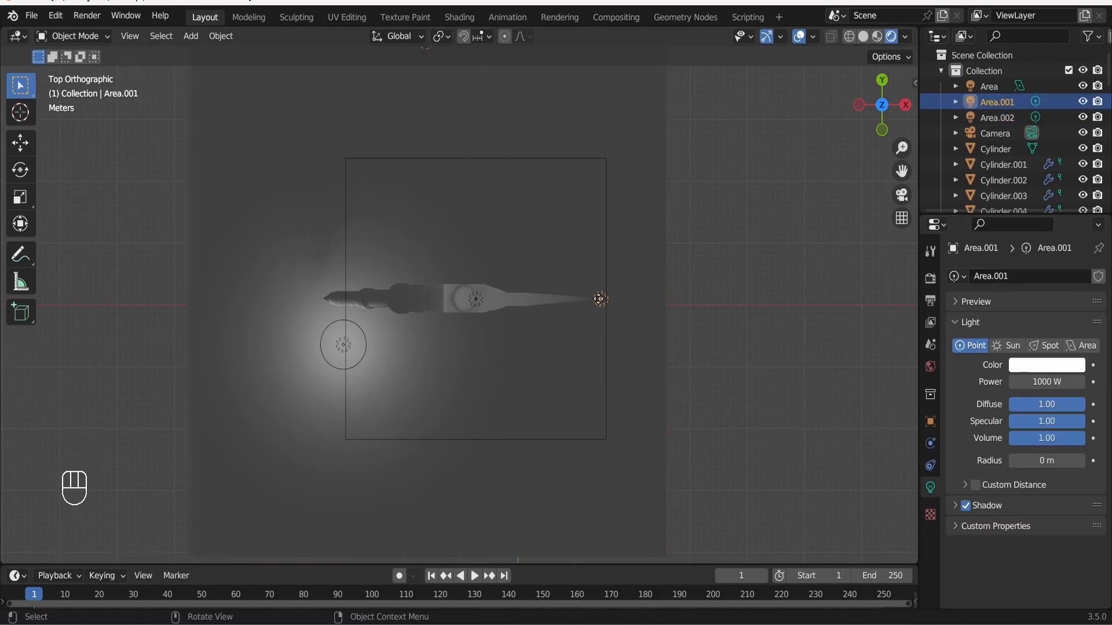
{"action": "left_click", "coordinate": [1046, 461]}
{"action": "left_click", "coordinate": [586, 373]}
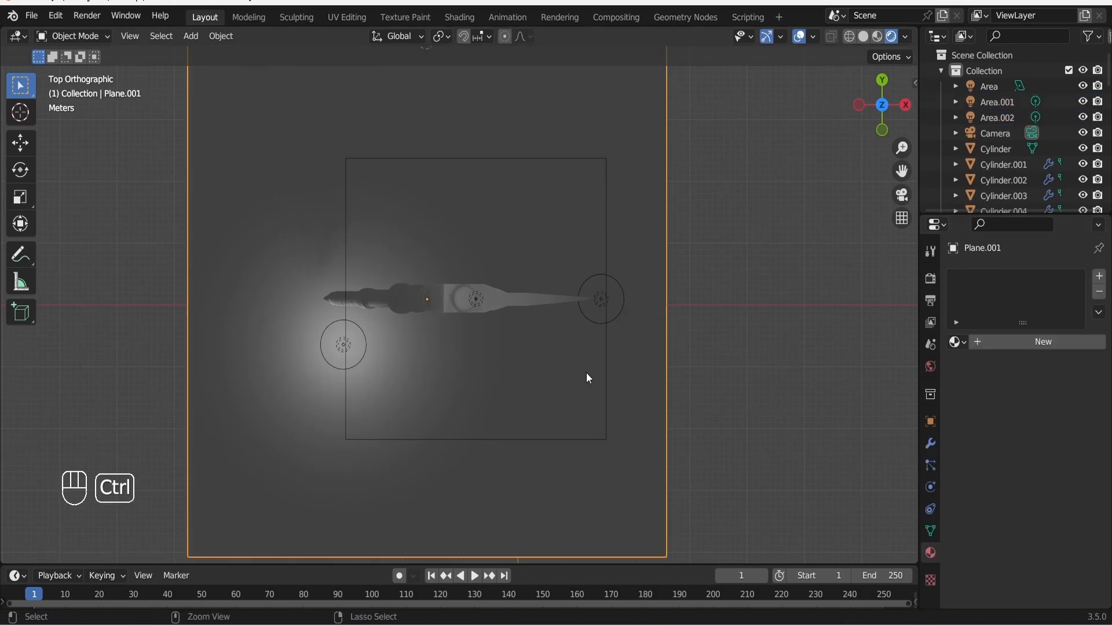
{"action": "key", "text": "ctrl+s"}
- Increase the size of the overhead area light well beyond the backdrop's width and save the file
{"action": "left_click_drag", "start_coordinate": [520, 418], "coordinate": [612, 289], "text": "alt"}
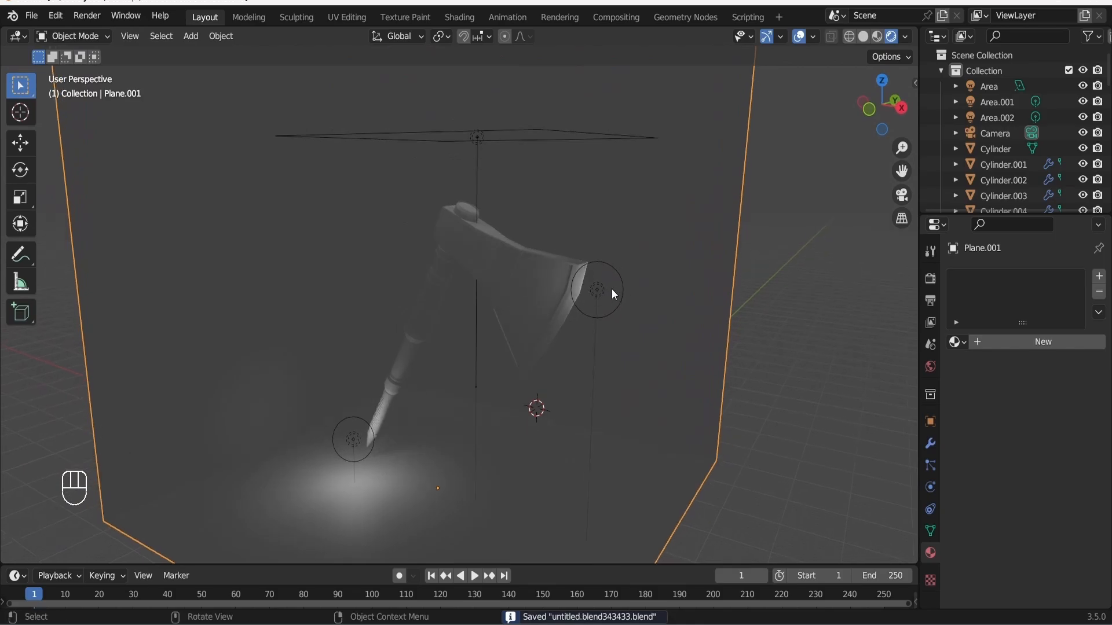
{"action": "left_click", "coordinate": [485, 144]}
{"action": "left_click", "coordinate": [1060, 478]}
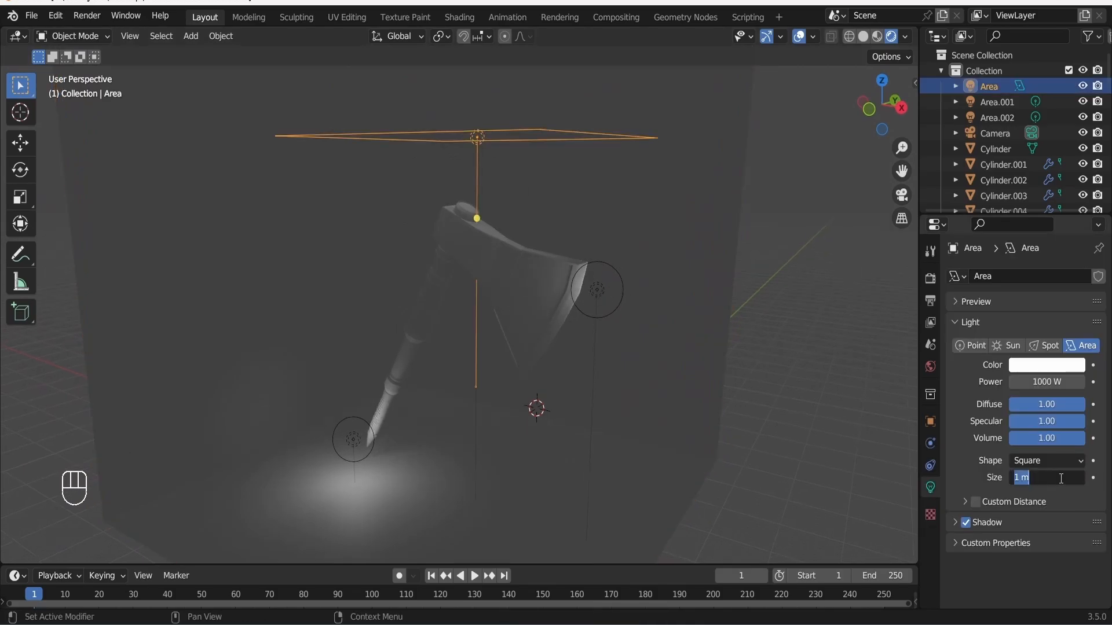
{"action": "left_click", "coordinate": [481, 334]}
{"action": "key", "text": "ctrl+s"}
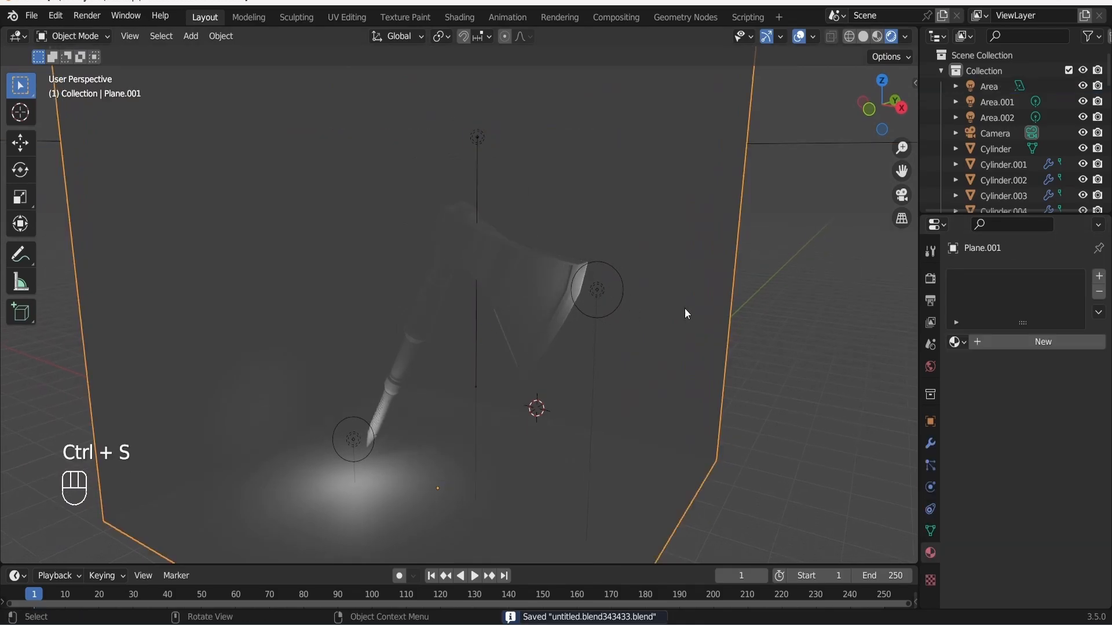
- Create a new material on the backdrop plane and adjust its base color's brightness
{"action": "left_click", "coordinate": [1033, 343]}
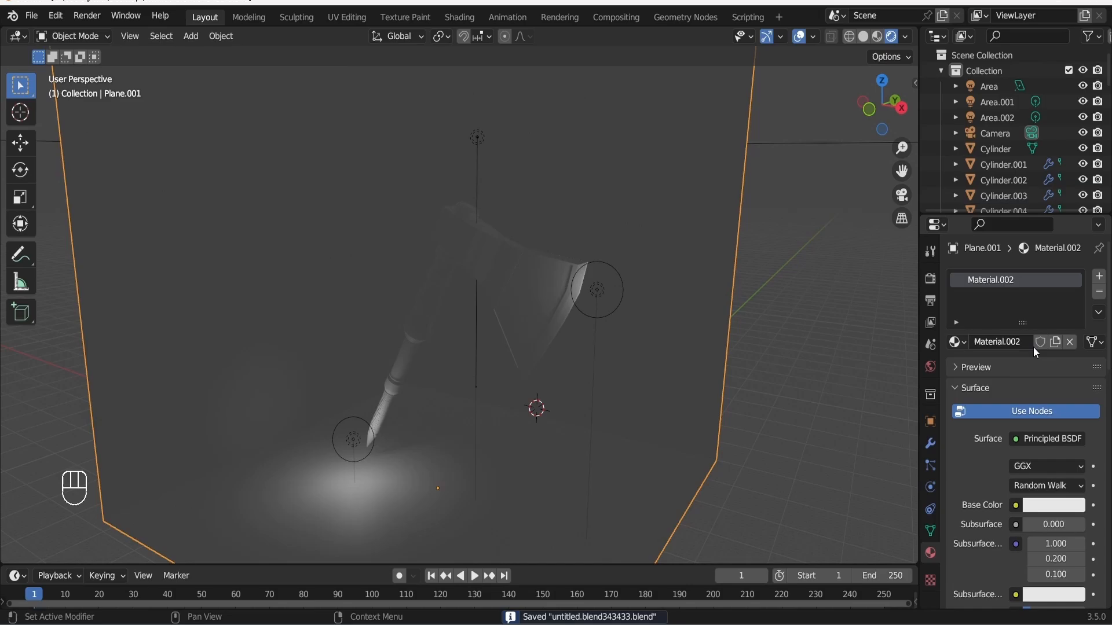
{"action": "left_click", "coordinate": [1053, 507]}
{"action": "left_click_drag", "start_coordinate": [1073, 304], "coordinate": [1073, 289]}
- Brighten the world background color to a grey with a value of 0.248 and save the file
{"action": "scroll", "coordinate": [590, 427], "scroll_direction": "down", "scroll_amount": 4}
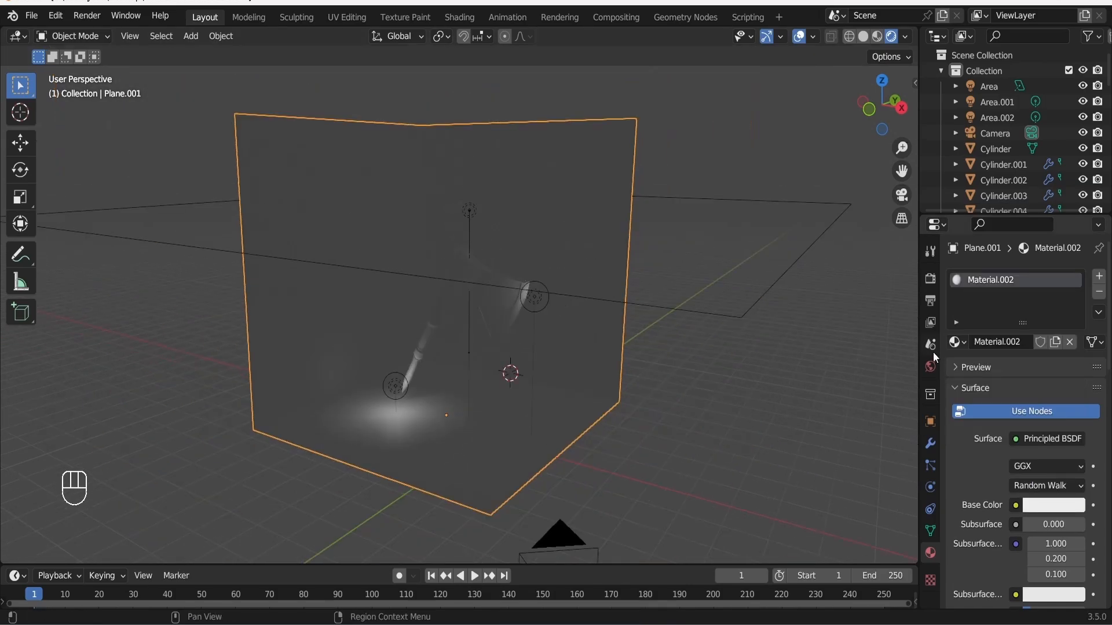
{"action": "left_click", "coordinate": [930, 366]}
{"action": "left_click", "coordinate": [1036, 382]}
{"action": "left_click_drag", "start_coordinate": [1072, 229], "coordinate": [1073, 225]}
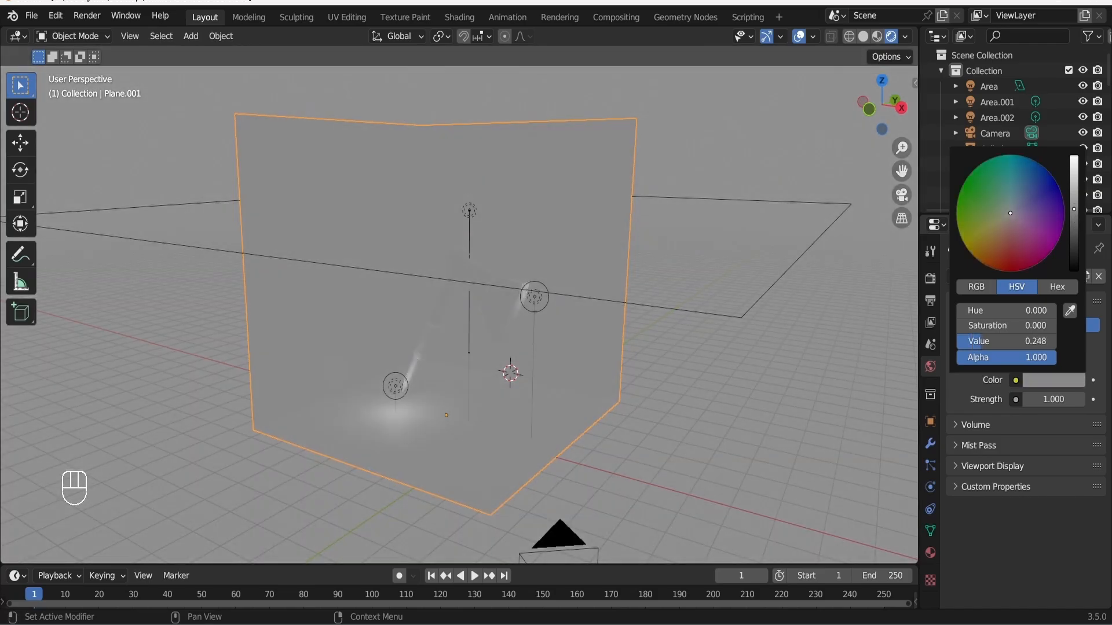
{"action": "key", "text": "ctrl+s"}
{"action": "scroll", "coordinate": [577, 378], "scroll_direction": "up", "scroll_amount": 3}
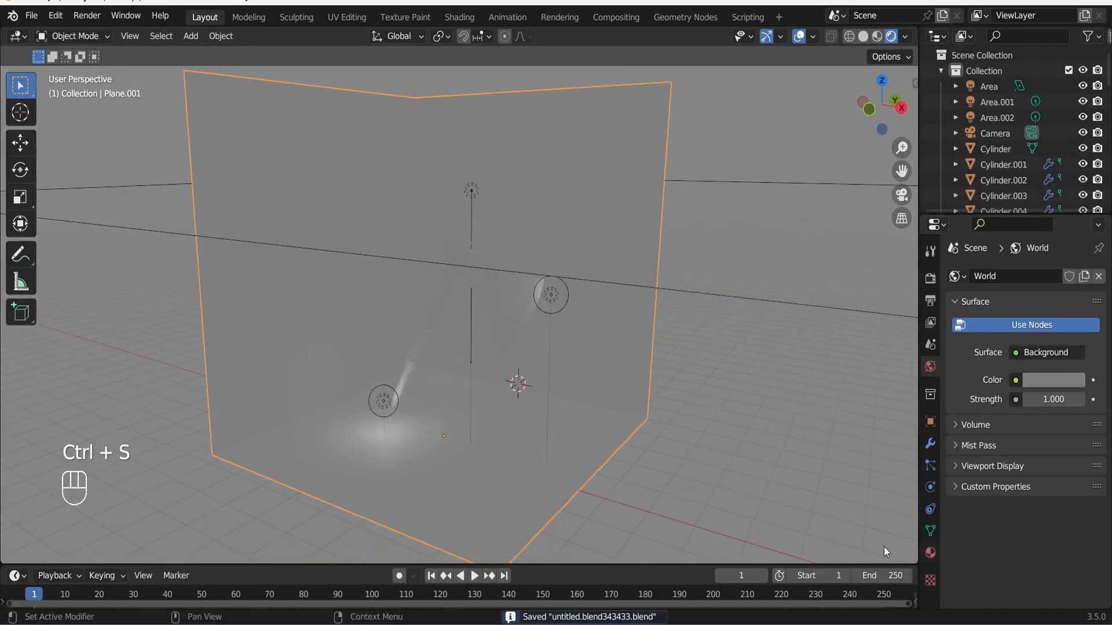
- Darken the backdrop material's base color to a value of 0.222 and save the file
{"action": "left_click", "coordinate": [930, 553]}
{"action": "left_click", "coordinate": [1054, 504]}
{"action": "left_click_drag", "start_coordinate": [1070, 322], "coordinate": [1074, 346]}
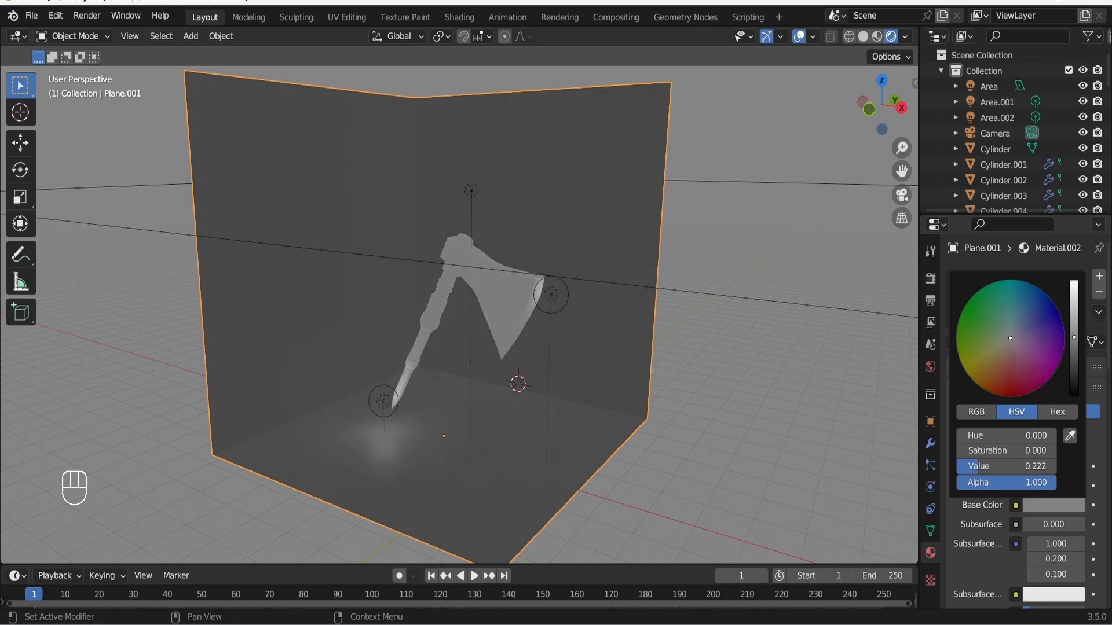
{"action": "scroll", "coordinate": [491, 363], "scroll_direction": "up", "scroll_amount": 3}
{"action": "key", "text": "ctrl+s"}
- View the scene through the camera and reposition the point light beside the blade's cutting edge
{"action": "left_click_drag", "start_coordinate": [500, 357], "coordinate": [523, 378], "text": "alt"}
{"action": "key", "text": "KP_0"}
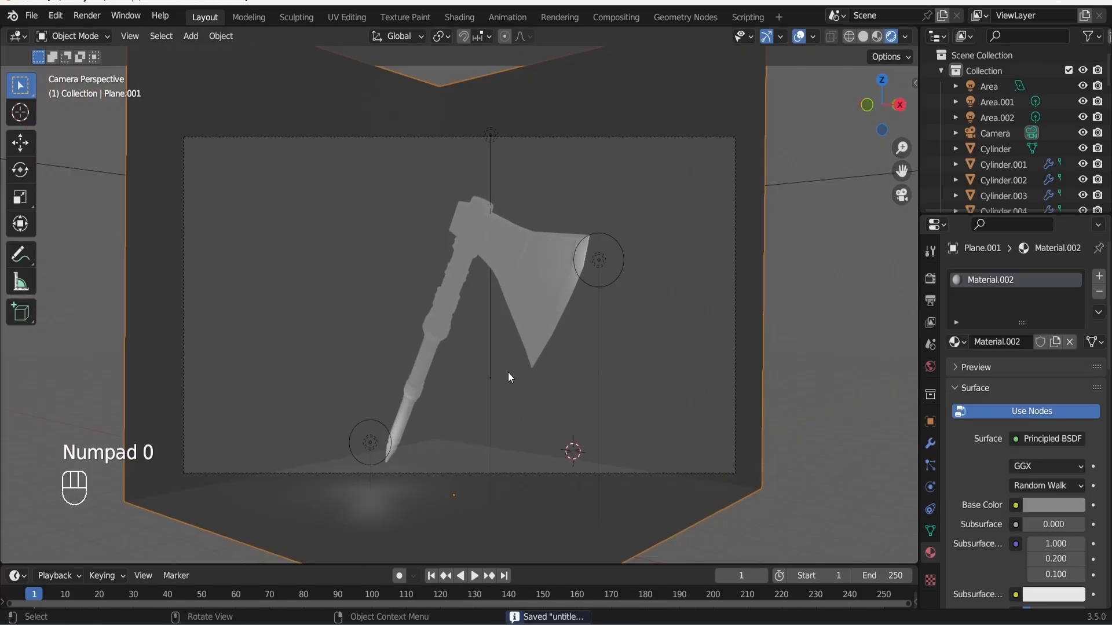
{"action": "left_click", "coordinate": [658, 239]}
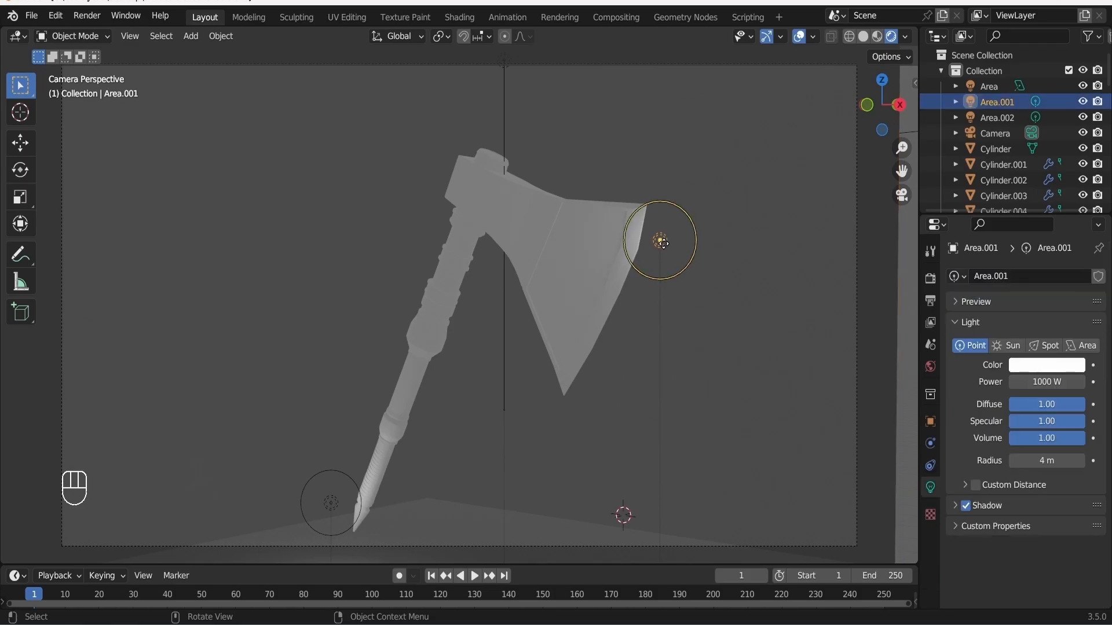
{"action": "key", "text": "g"}
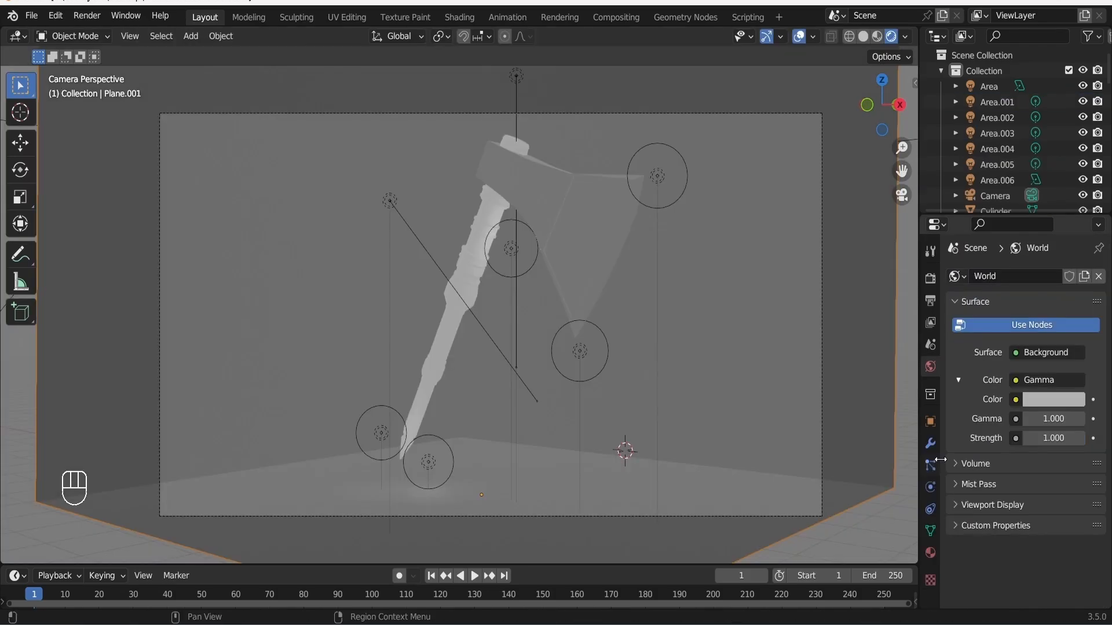
- Darken the backdrop material's base color to a value of 0.090
{"action": "left_click", "coordinate": [927, 554]}
{"action": "left_click", "coordinate": [1048, 503]}
{"action": "left_click_drag", "start_coordinate": [1075, 336], "coordinate": [1073, 358]}
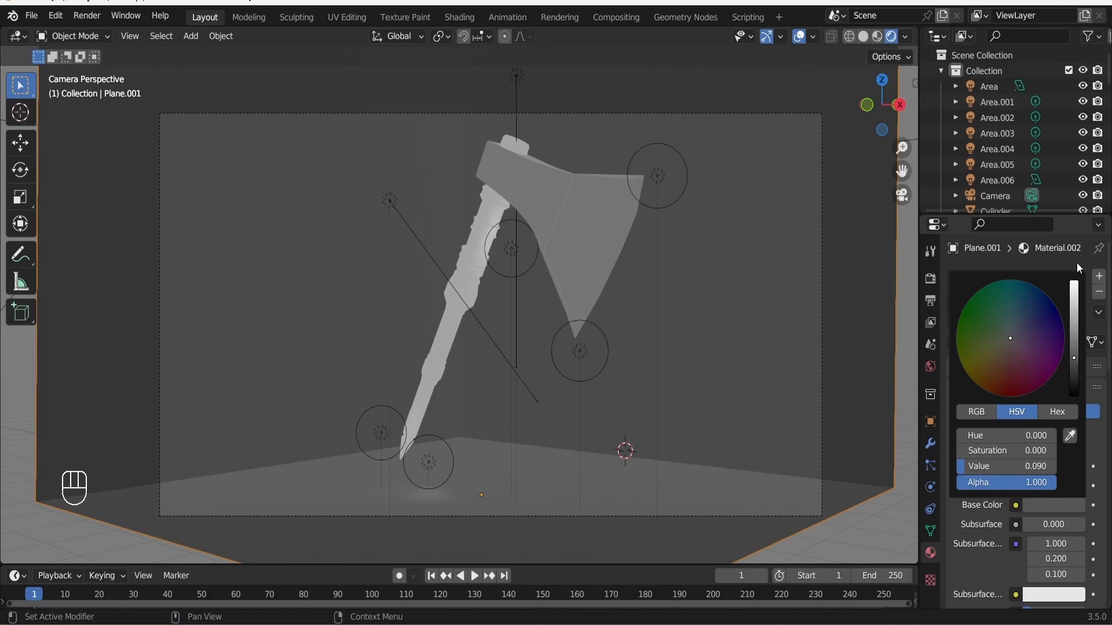
- Assign the existing Material.003 to the axe handle
{"action": "left_click", "coordinate": [515, 123]}
{"action": "scroll", "coordinate": [514, 123], "scroll_direction": "up", "scroll_amount": 1}
{"action": "left_click", "coordinate": [955, 342]}
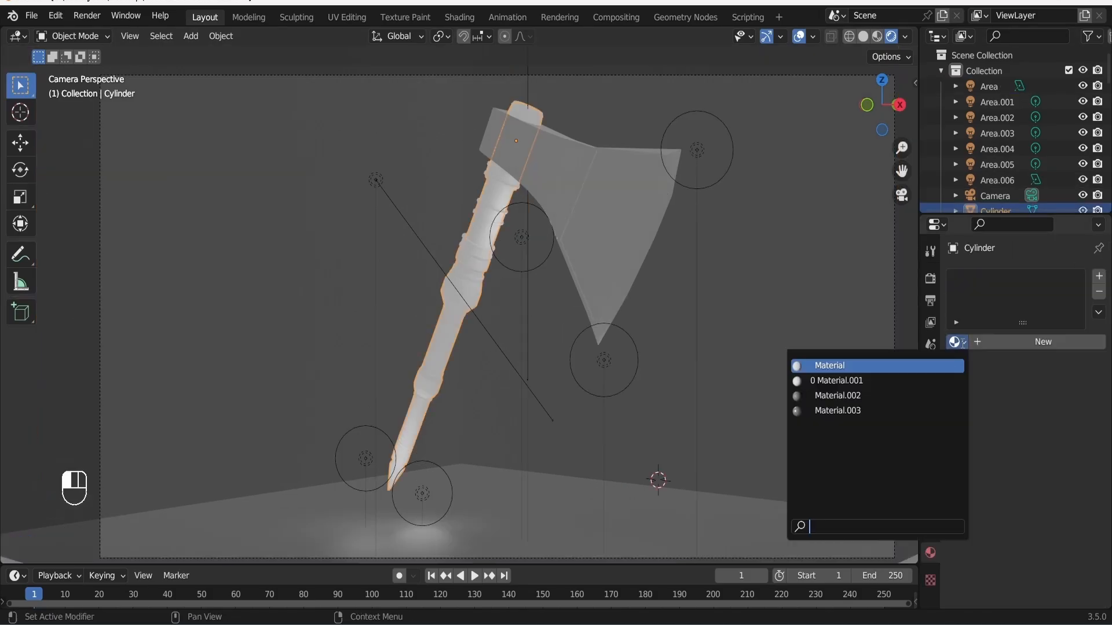
{"action": "left_click", "coordinate": [950, 411]}
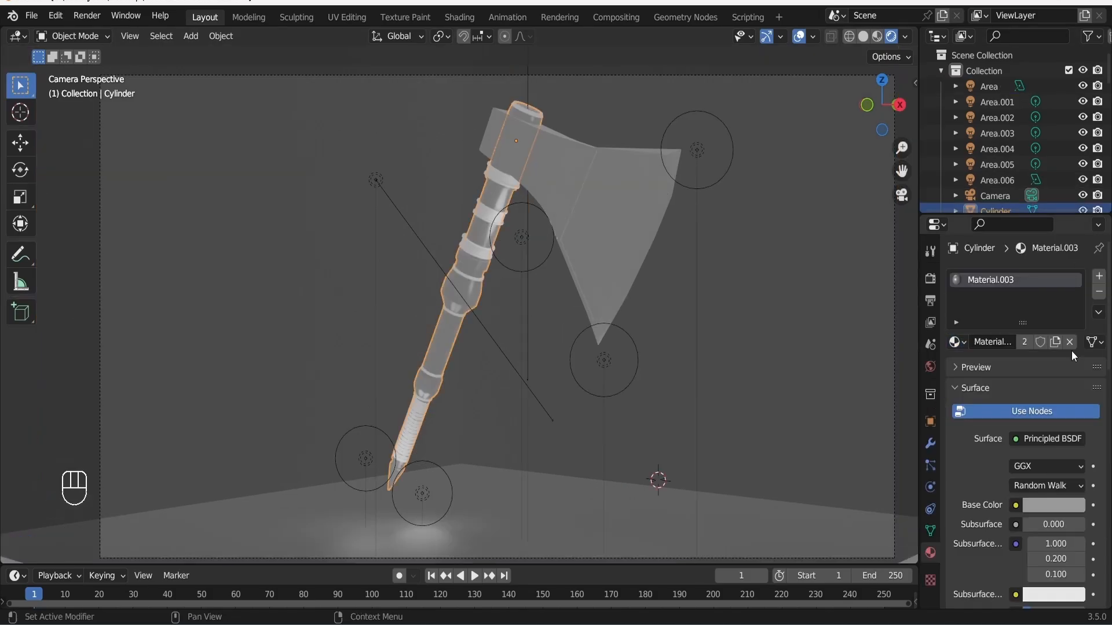
{"action": "left_click", "coordinate": [362, 417]}
{"action": "left_click", "coordinate": [454, 300]}
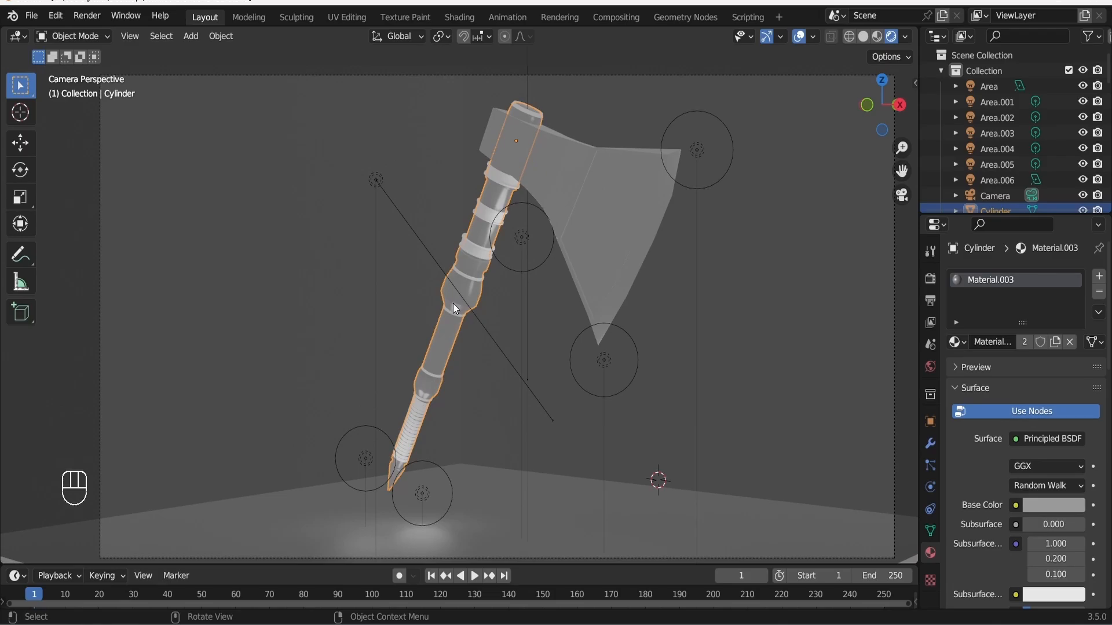
{"action": "scroll", "coordinate": [454, 304], "scroll_direction": "up", "scroll_amount": 2}
{"action": "scroll", "coordinate": [454, 303], "scroll_direction": "down", "scroll_amount": 2}
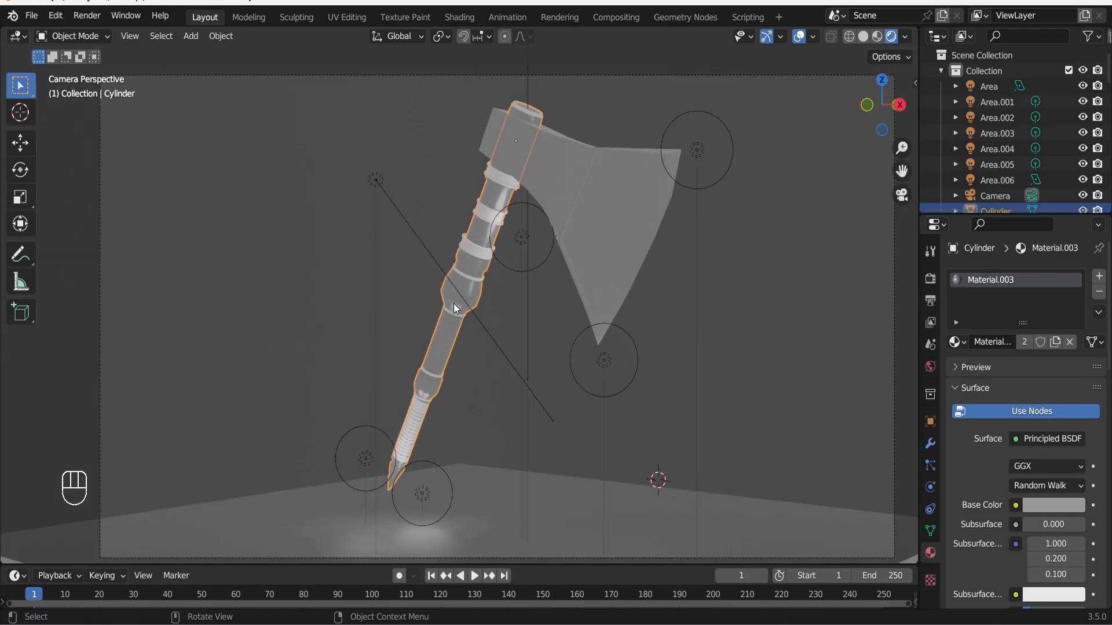
- Create a new material on the ring at the handle's top end and darken its base color to a mid grey
{"action": "left_click", "coordinate": [531, 116]}
{"action": "left_click", "coordinate": [1024, 341]}
{"action": "left_click", "coordinate": [1054, 505]}
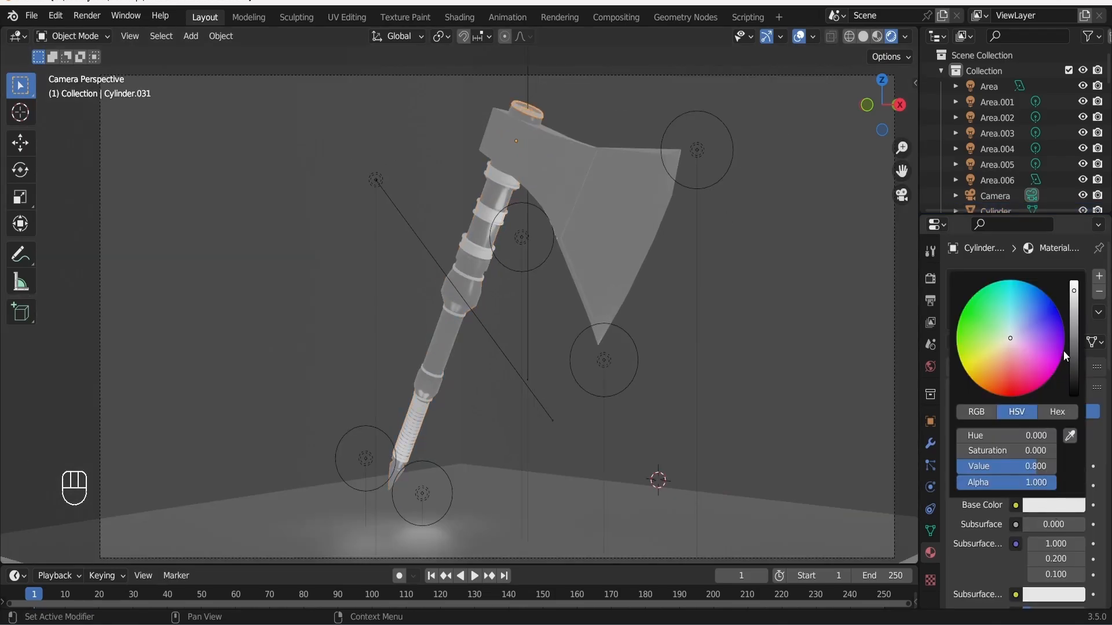
{"action": "left_click", "coordinate": [1073, 342]}
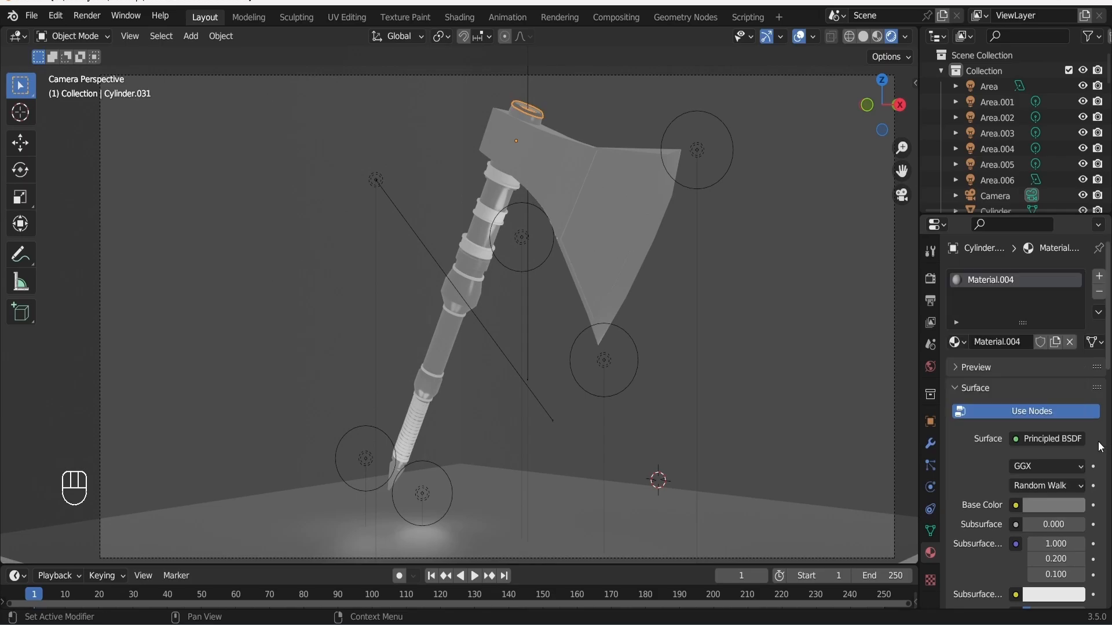
{"action": "left_click", "coordinate": [819, 410]}
- Raise the Metallic value of the handle's top ring material to 0.908
{"action": "scroll", "coordinate": [543, 110], "scroll_direction": "up", "scroll_amount": 1}
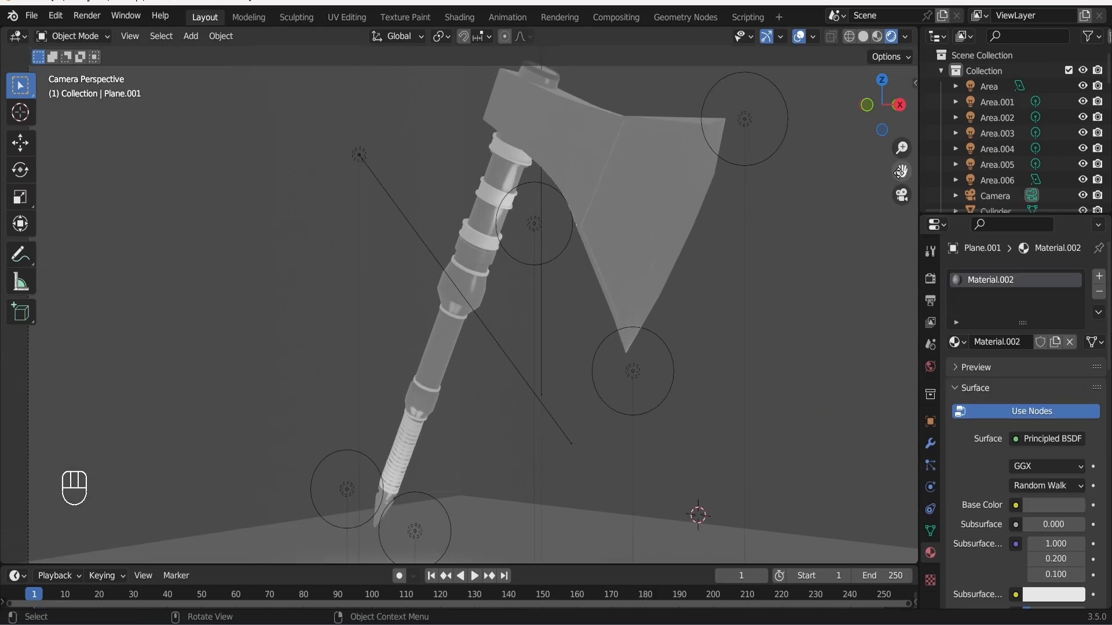
{"action": "middle_click_drag", "start_coordinate": [612, 56], "coordinate": [575, 171], "text": "shift"}
{"action": "left_click", "coordinate": [508, 195]}
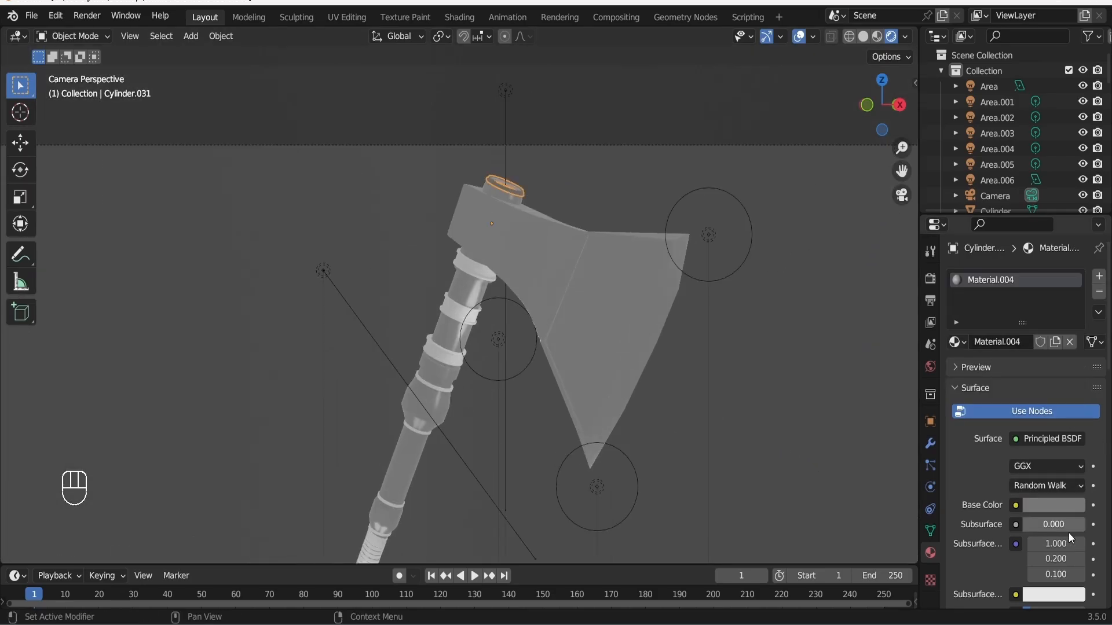
{"action": "scroll", "coordinate": [1071, 535], "scroll_direction": "down", "scroll_amount": 4}
{"action": "left_click_drag", "start_coordinate": [1026, 550], "coordinate": [1073, 550]}
{"action": "left_click", "coordinate": [658, 457]}
{"action": "scroll", "coordinate": [658, 457], "scroll_direction": "up", "scroll_amount": 1}
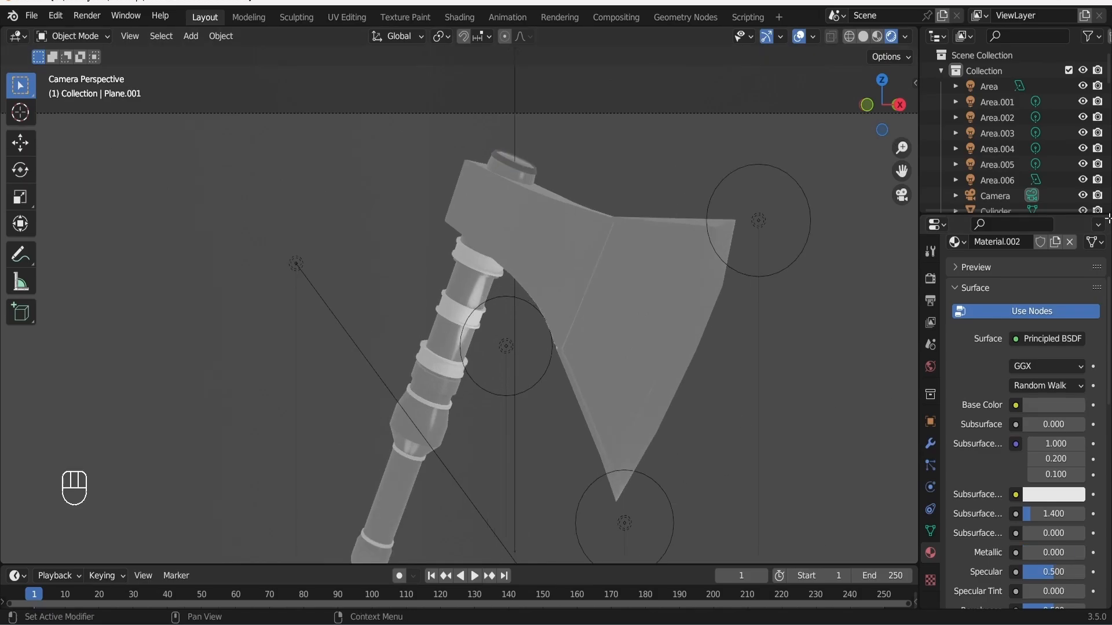
{"action": "scroll", "coordinate": [816, 387], "scroll_direction": "up", "scroll_amount": 1}
{"action": "scroll", "coordinate": [798, 363], "scroll_direction": "down", "scroll_amount": 5}
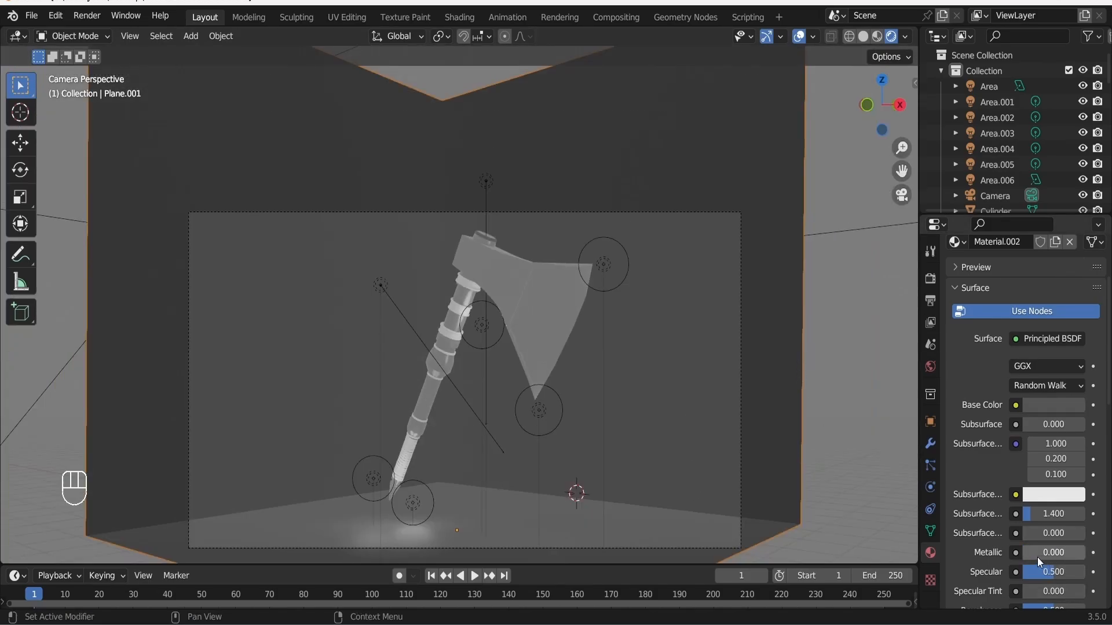
{"action": "left_click", "coordinate": [488, 238]}
{"action": "left_click_drag", "start_coordinate": [1065, 557], "coordinate": [1073, 553]}
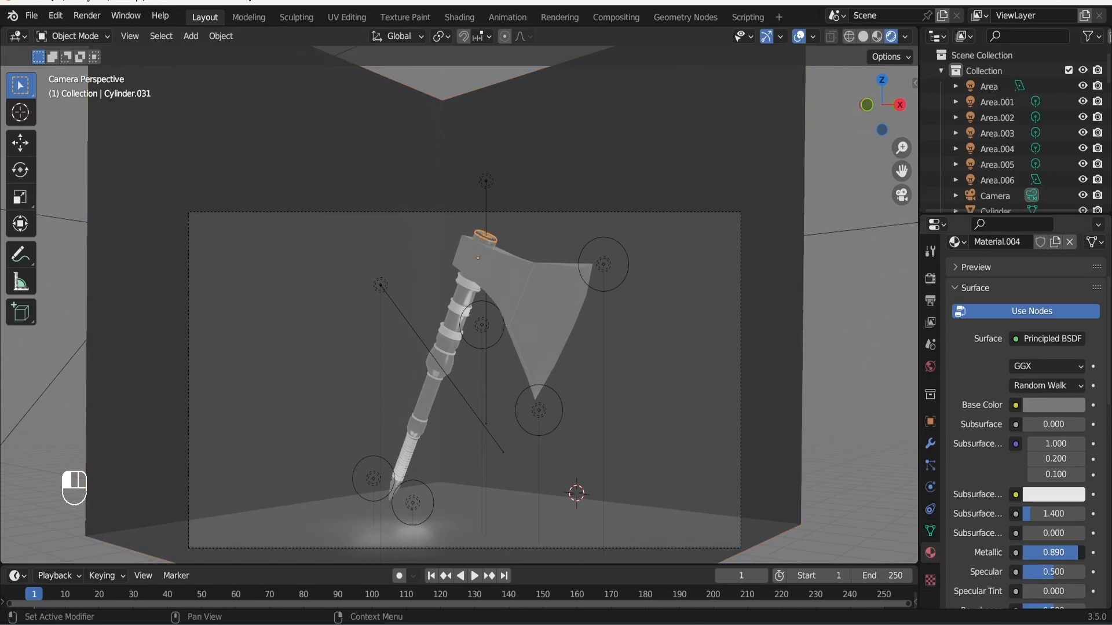
{"action": "scroll", "coordinate": [1055, 585], "scroll_direction": "down", "scroll_amount": 3}
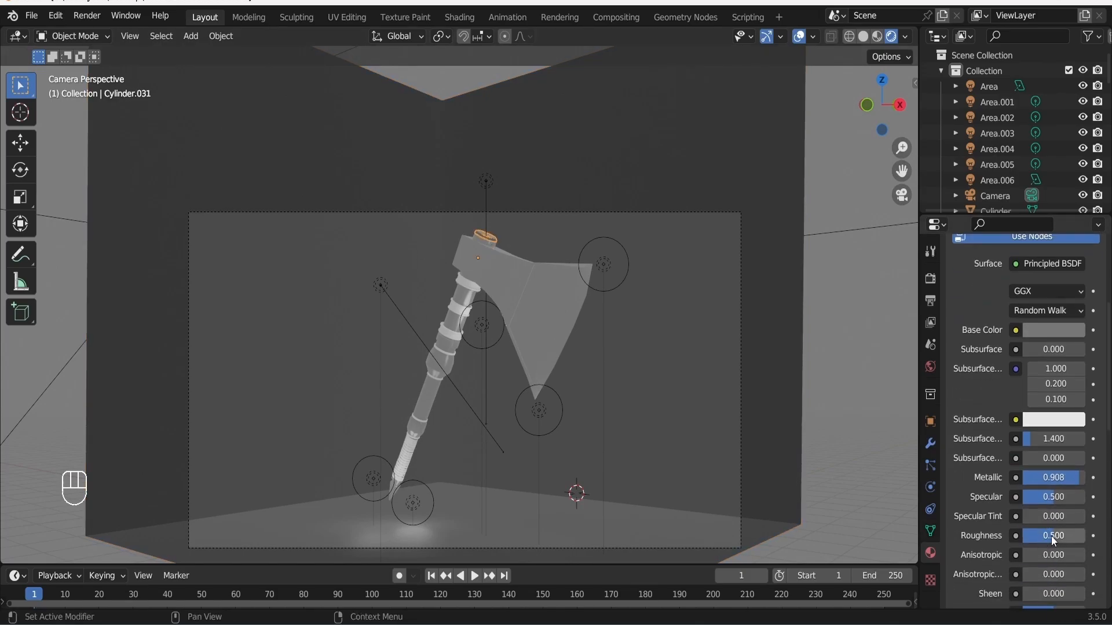
- Select the axe head and save the file
{"action": "left_click", "coordinate": [525, 311]}
{"action": "scroll", "coordinate": [499, 240], "scroll_direction": "up", "scroll_amount": 5}
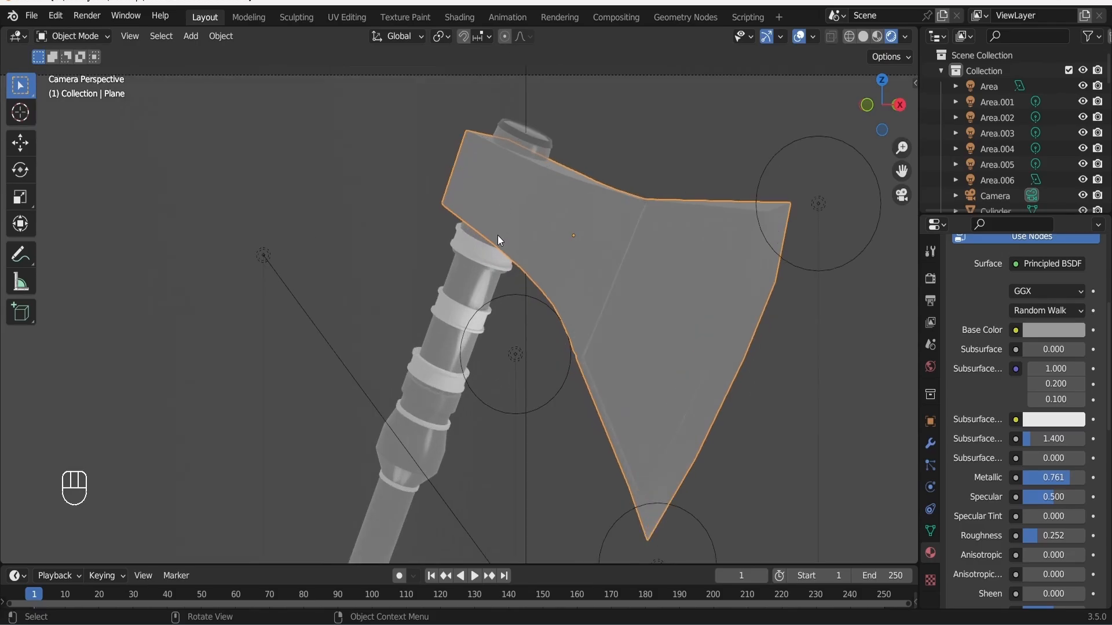
{"action": "key", "text": "ctrl+s"}
- Assign Material.004 to the two rings on the handle directly beneath the axe head
{"action": "left_click", "coordinate": [525, 143]}
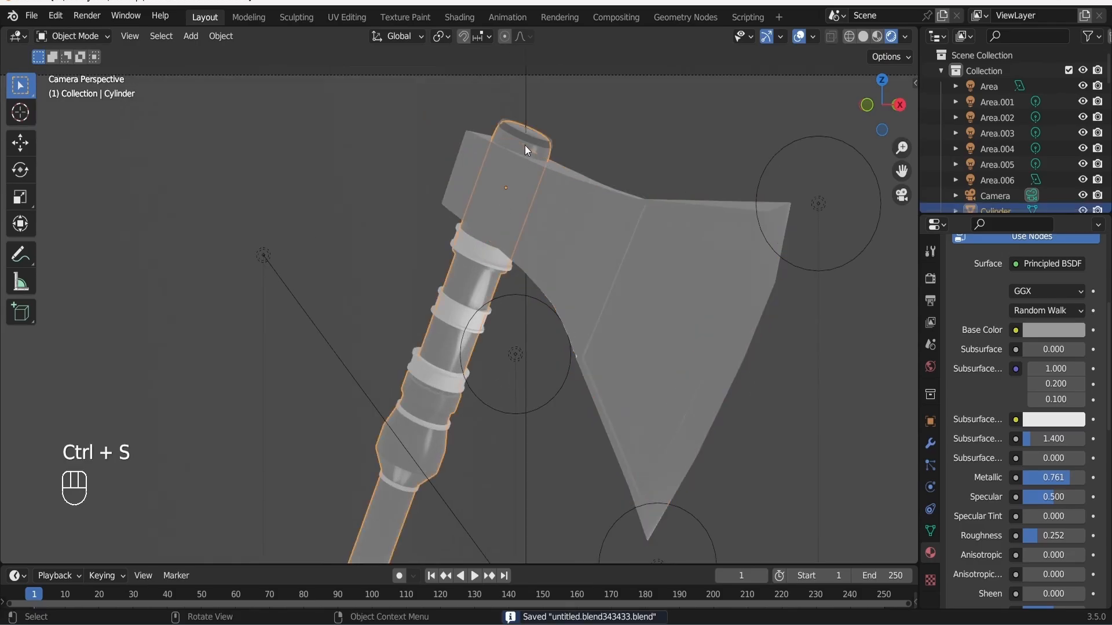
{"action": "left_click", "coordinate": [476, 240]}
{"action": "left_click", "coordinate": [956, 342]}
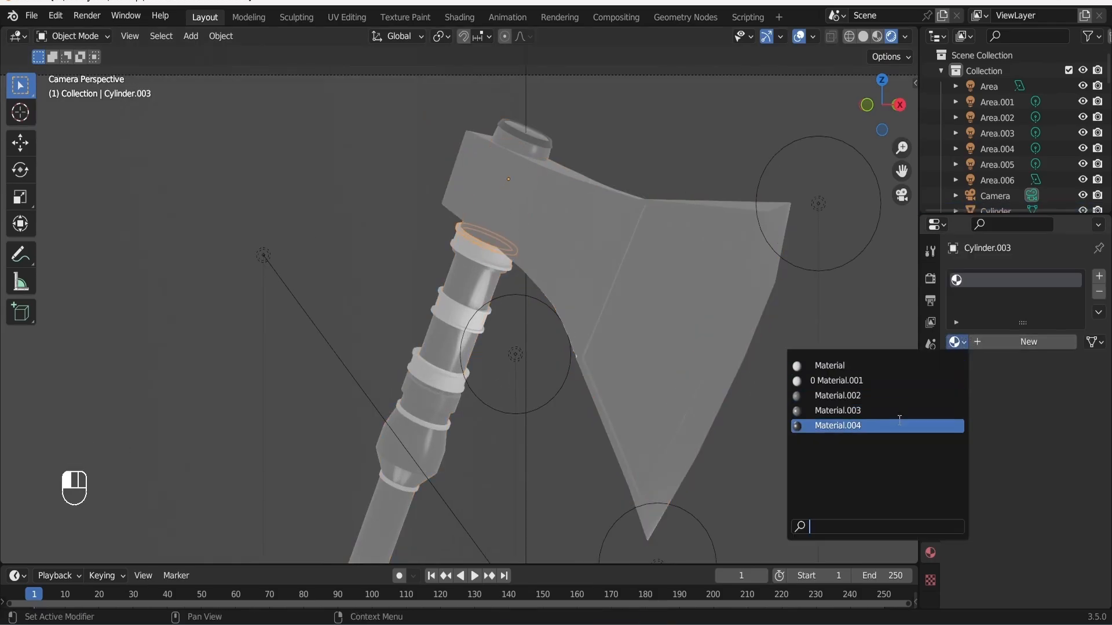
{"action": "left_click", "coordinate": [837, 425]}
{"action": "left_click", "coordinate": [472, 258]}
{"action": "left_click", "coordinate": [957, 342]}
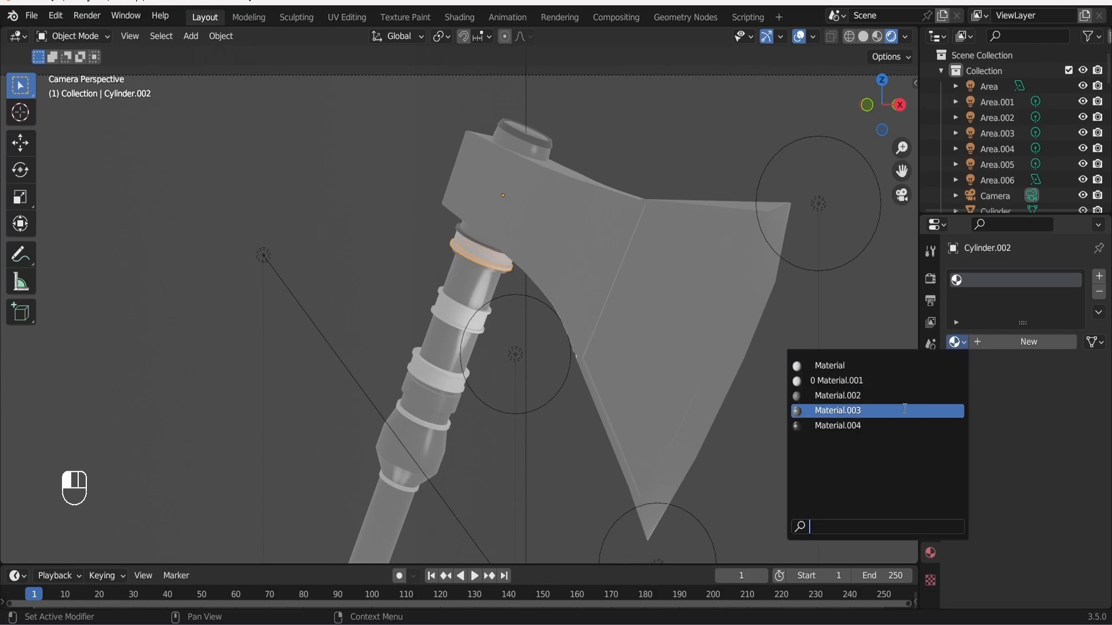
{"action": "left_click", "coordinate": [898, 426]}
- Assign Material.004 to the upper and lower rings of the handle's second band
{"action": "left_click", "coordinate": [440, 343]}
{"action": "left_click", "coordinate": [453, 295]}
{"action": "left_click", "coordinate": [956, 342]}
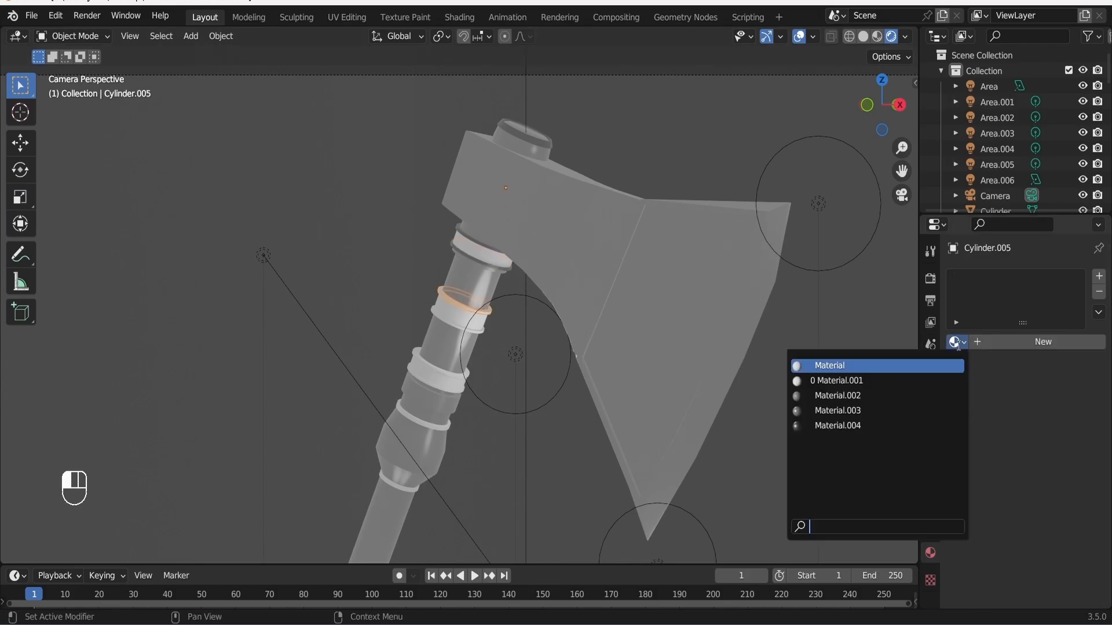
{"action": "left_click", "coordinate": [892, 426]}
{"action": "left_click", "coordinate": [439, 318]}
{"action": "left_click", "coordinate": [957, 341]}
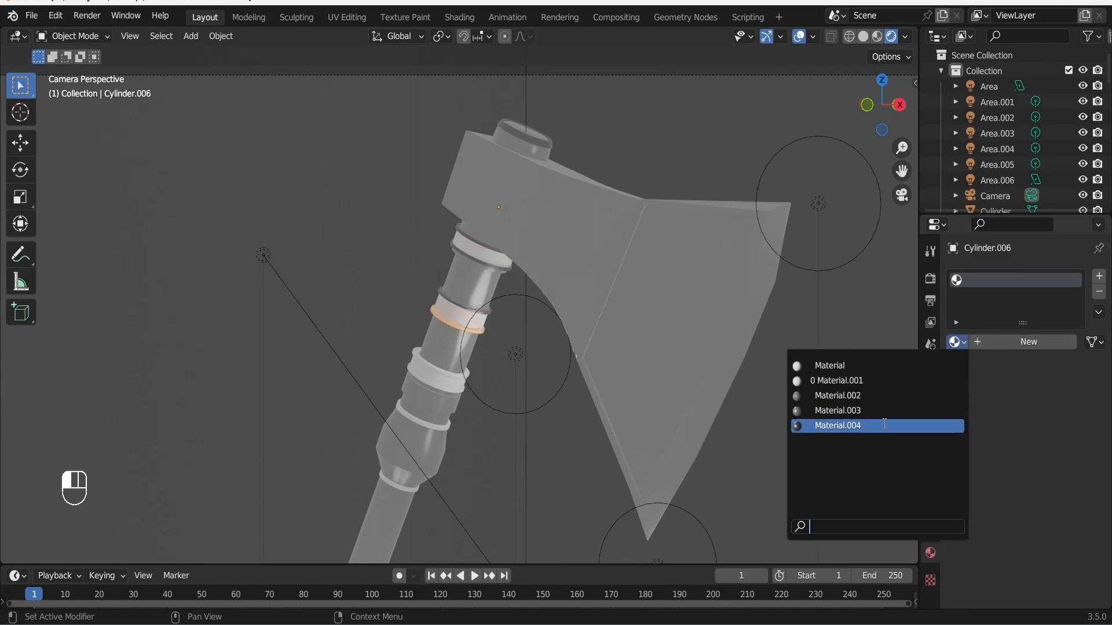
{"action": "left_click", "coordinate": [856, 424]}
- Assign Material.004 to the upper and lower rings of the handle's third band
{"action": "left_click", "coordinate": [439, 373]}
{"action": "left_click", "coordinate": [439, 373]}
{"action": "left_click", "coordinate": [957, 341]}
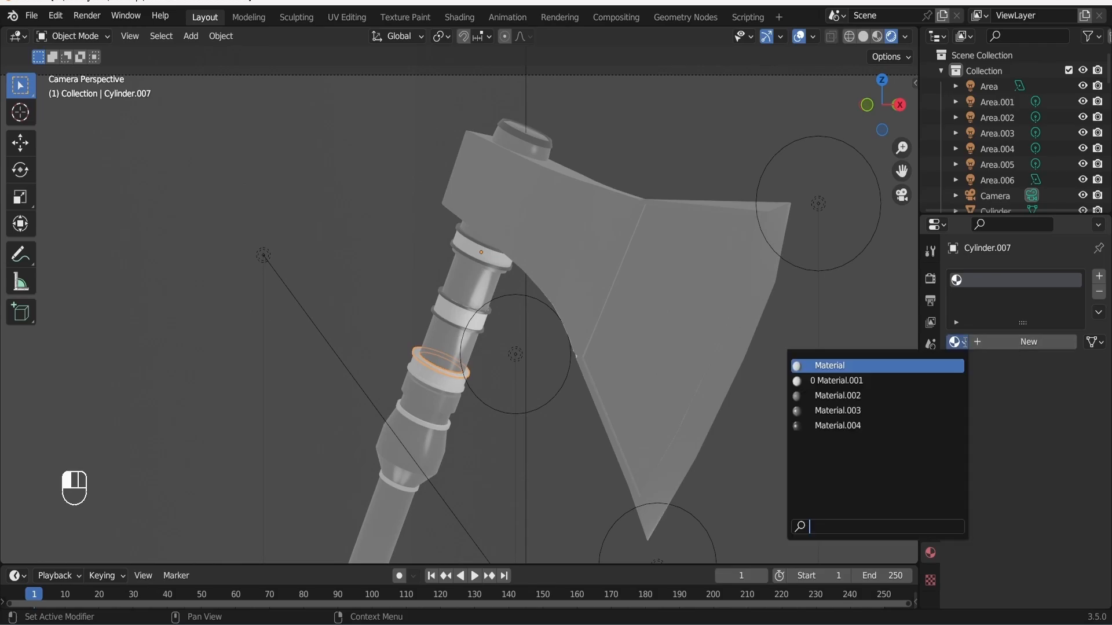
{"action": "left_click", "coordinate": [900, 424]}
{"action": "left_click", "coordinate": [438, 388]}
{"action": "left_click", "coordinate": [956, 342]}
{"action": "left_click", "coordinate": [869, 425]}
- Assign Material.004 to the rings above and below the handle's large bulge and save the file
{"action": "left_click", "coordinate": [417, 419]}
{"action": "left_click", "coordinate": [956, 341]}
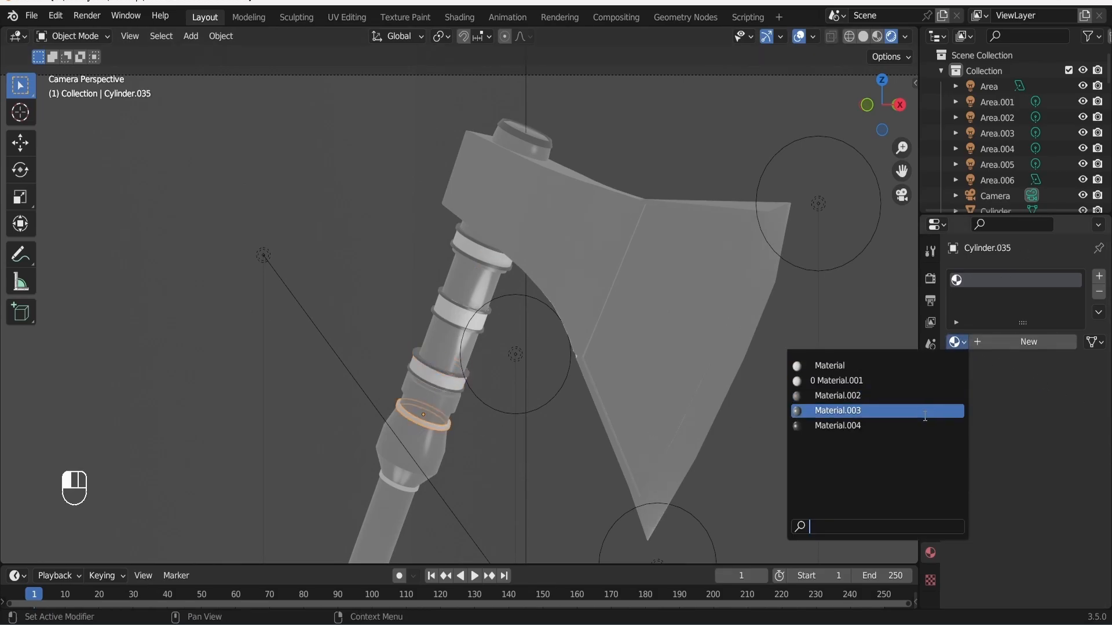
{"action": "left_click", "coordinate": [868, 424]}
{"action": "left_click", "coordinate": [398, 486]}
{"action": "left_click", "coordinate": [957, 342]}
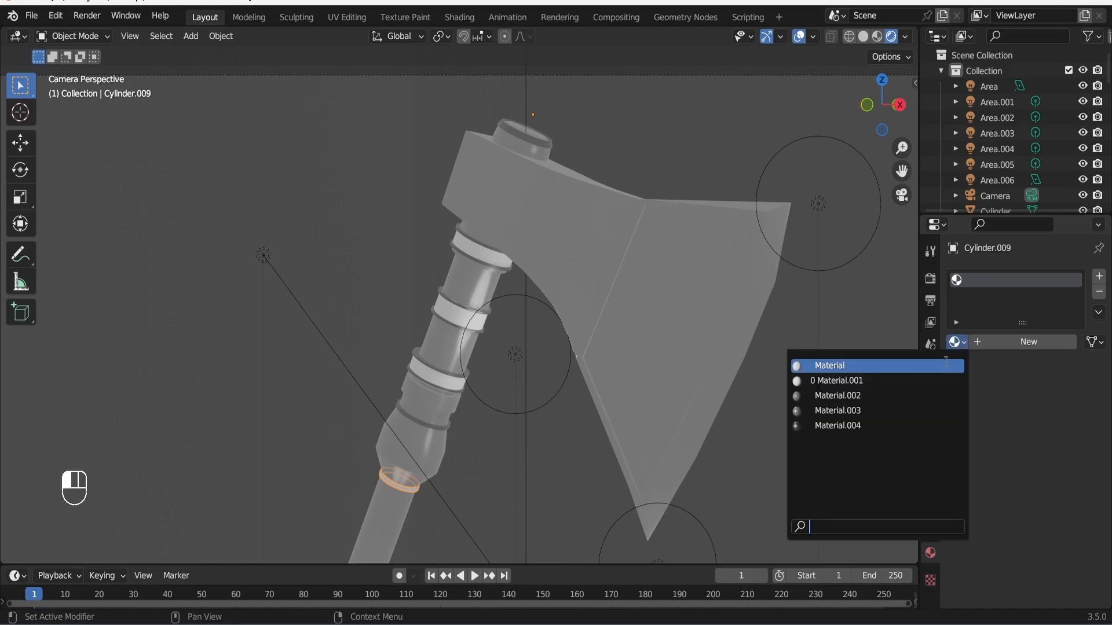
{"action": "left_click", "coordinate": [869, 425]}
{"action": "left_click", "coordinate": [525, 394]}
{"action": "scroll", "coordinate": [525, 394], "scroll_direction": "down", "scroll_amount": 3}
{"action": "left_click_drag", "start_coordinate": [902, 171], "coordinate": [1026, 46]}
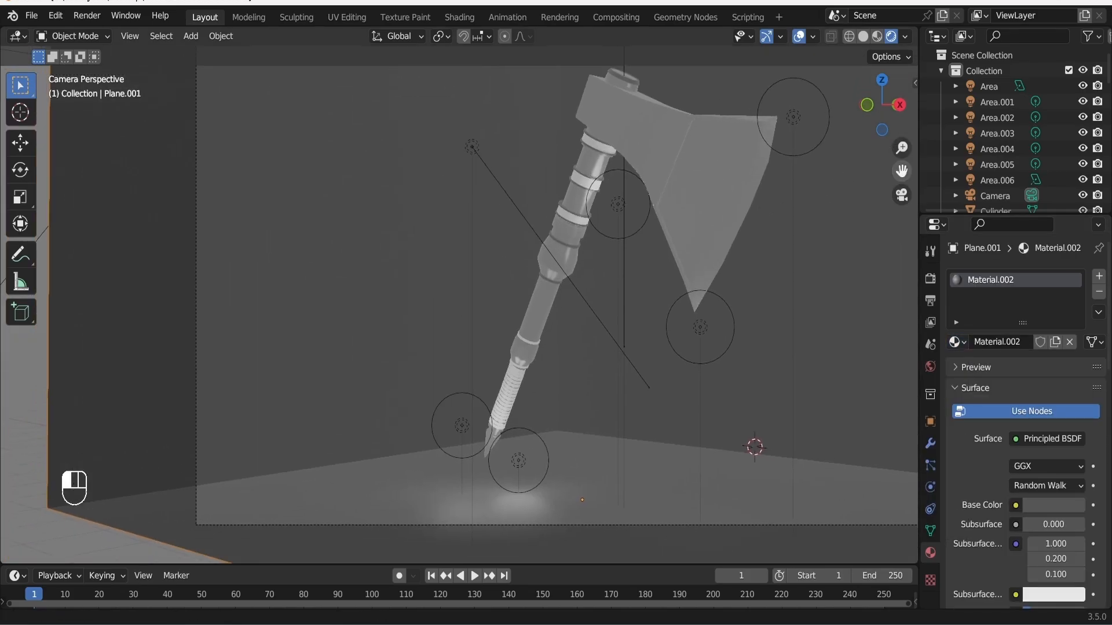
{"action": "key", "text": "ctrl+s"}
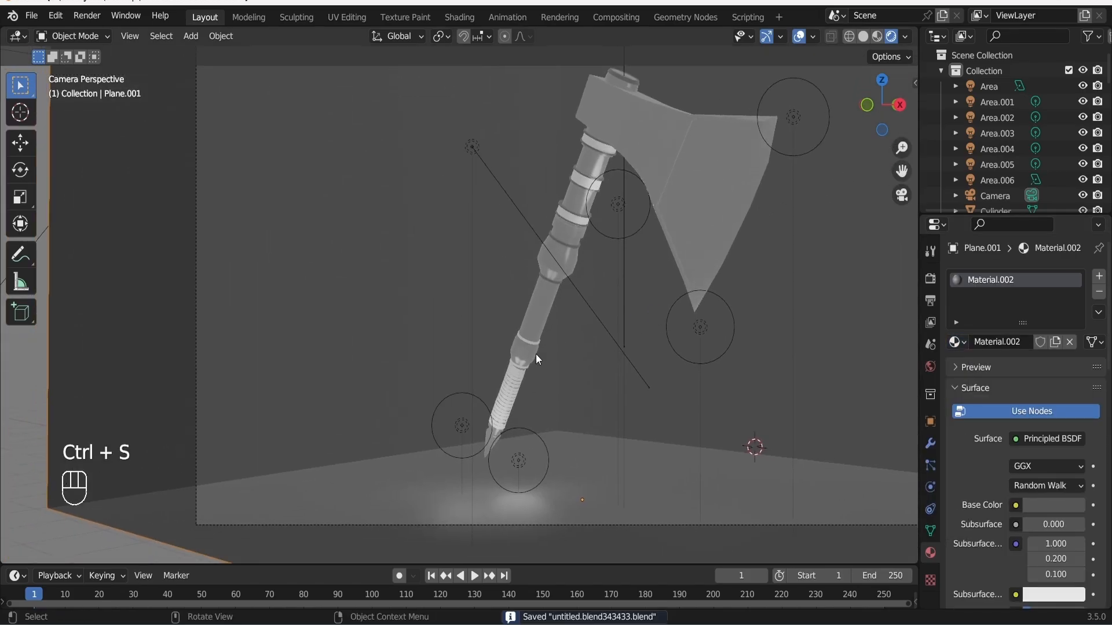
- Assign Material.004 to the rings above and below the handle's lower bulge
{"action": "scroll", "coordinate": [536, 358], "scroll_direction": "up", "scroll_amount": 3}
{"action": "left_click", "coordinate": [558, 352]}
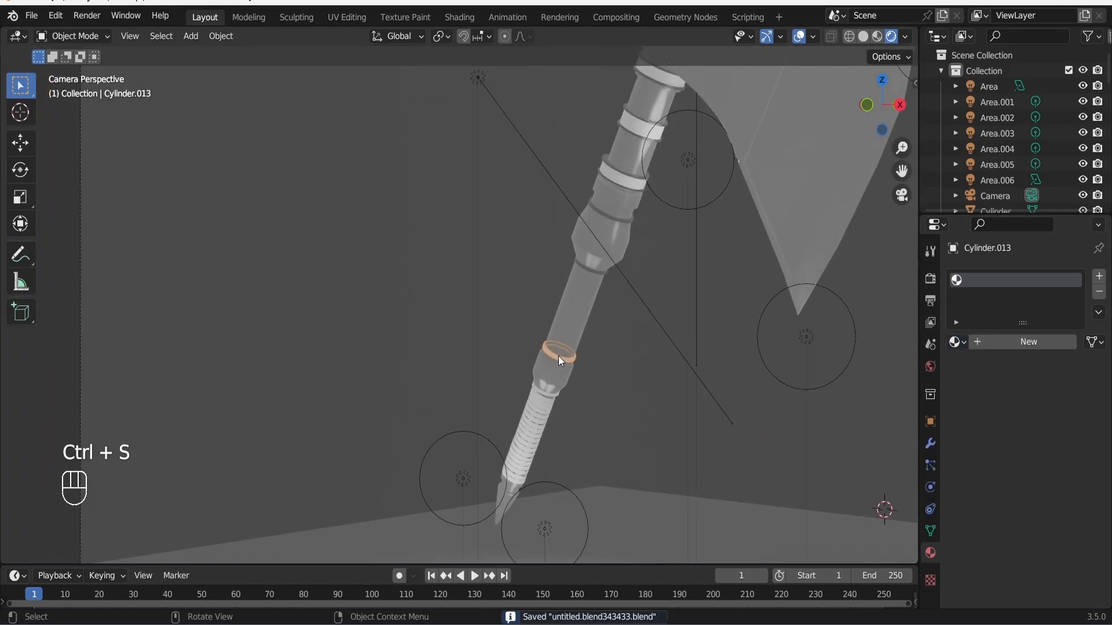
{"action": "left_click", "coordinate": [956, 341]}
{"action": "left_click", "coordinate": [868, 425]}
{"action": "left_click", "coordinate": [552, 395]}
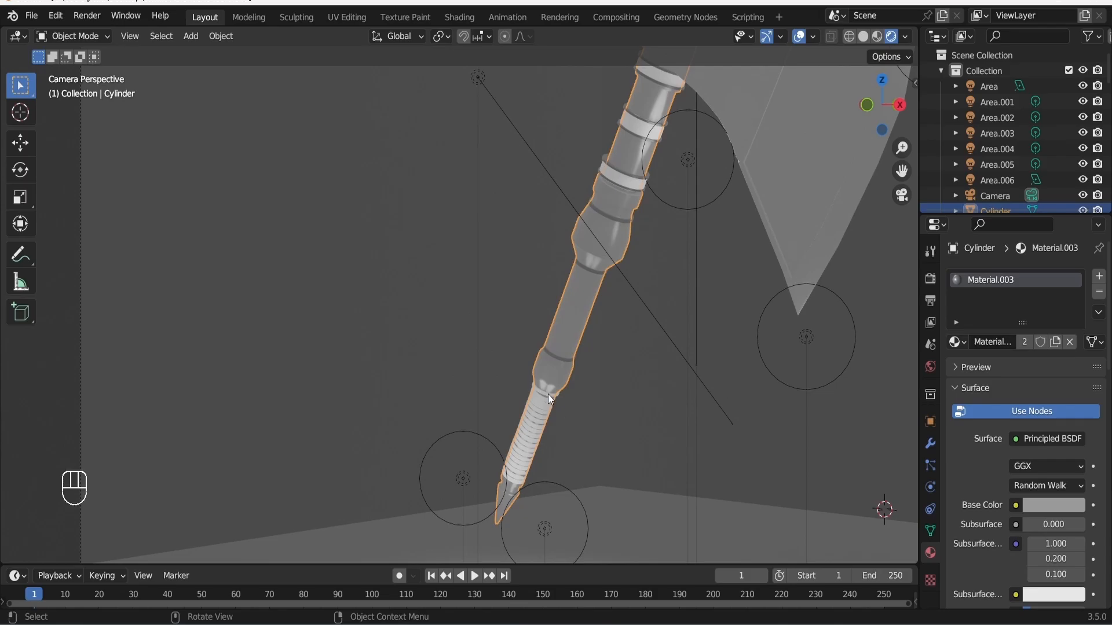
{"action": "left_click", "coordinate": [547, 394]}
{"action": "left_click", "coordinate": [957, 342]}
{"action": "left_click", "coordinate": [912, 425]}
- Create a new brown material on the topmost grip ring with hue 0.030, saturation 0.913 and value 0.170
{"action": "left_click", "coordinate": [531, 485]}
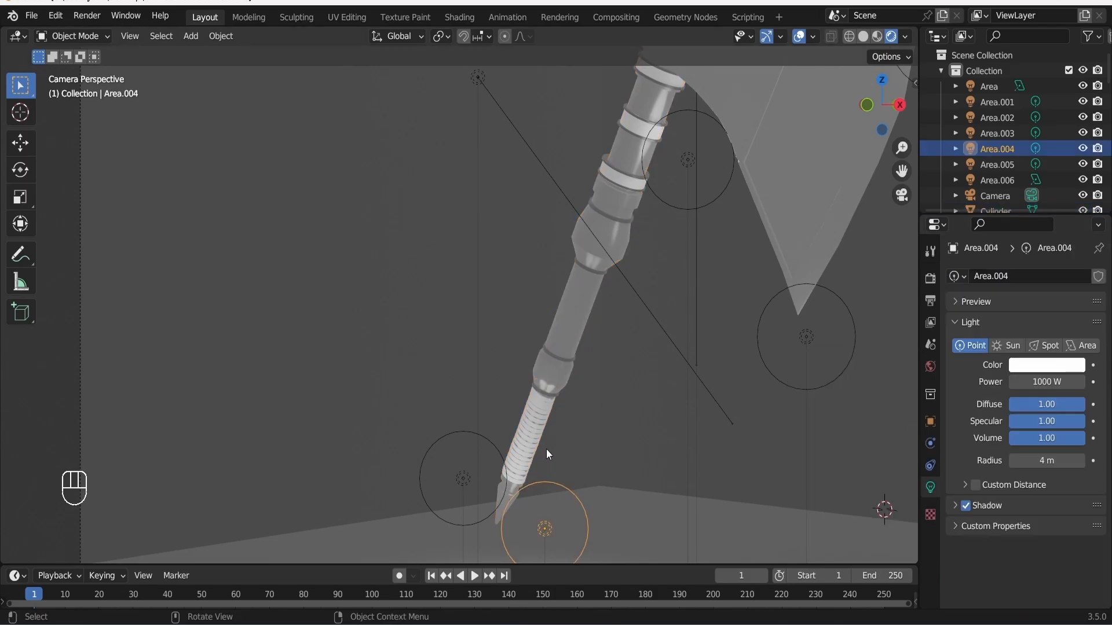
{"action": "left_click", "coordinate": [546, 400]}
{"action": "left_click", "coordinate": [1022, 342]}
{"action": "left_click", "coordinate": [1044, 508]}
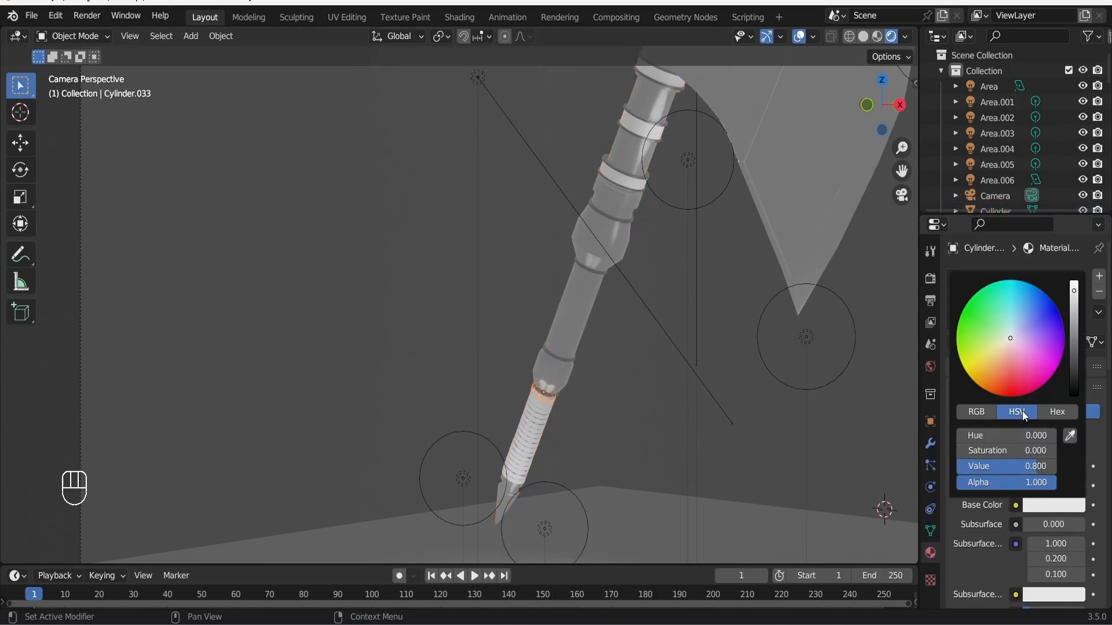
{"action": "left_click_drag", "start_coordinate": [1009, 377], "coordinate": [997, 378]}
{"action": "left_click_drag", "start_coordinate": [1072, 366], "coordinate": [1073, 344]}
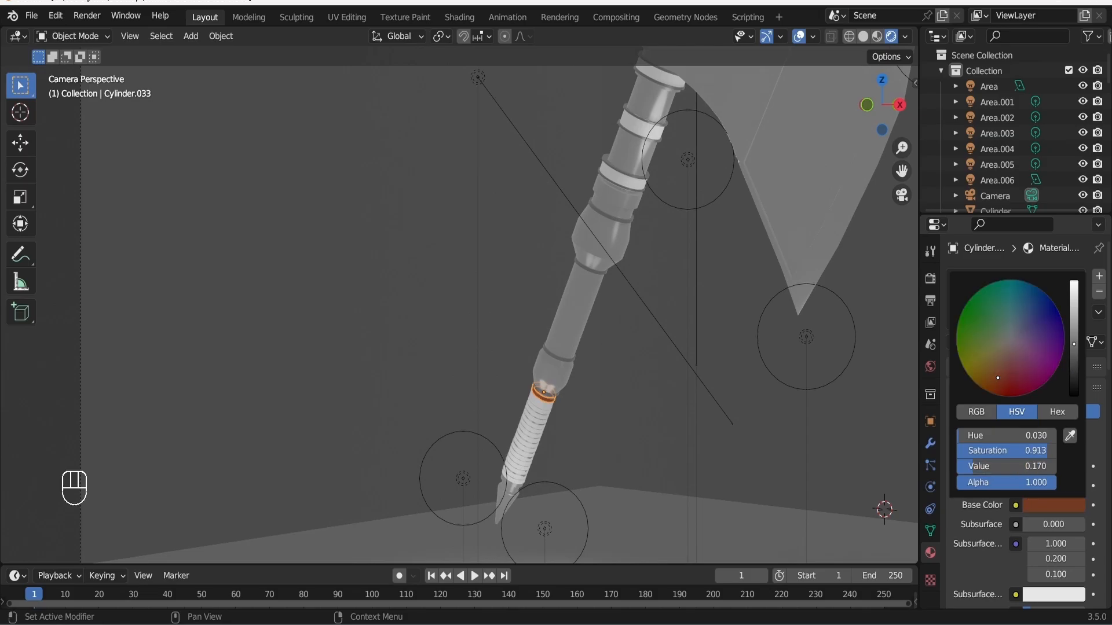
{"action": "left_click", "coordinate": [585, 414]}
- Assign the existing brown material to the grip ring just below the topmost one
{"action": "scroll", "coordinate": [575, 415], "scroll_direction": "up", "scroll_amount": 3}
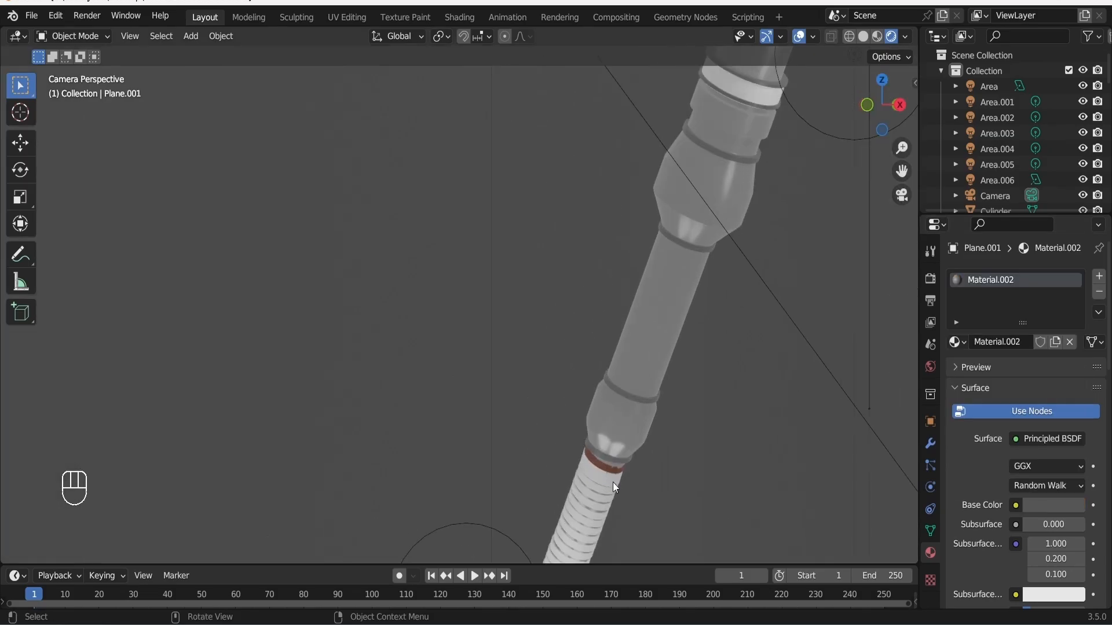
{"action": "middle_click_drag", "start_coordinate": [613, 485], "coordinate": [593, 363], "text": "shift"}
{"action": "scroll", "coordinate": [593, 362], "scroll_direction": "up", "scroll_amount": 2}
{"action": "left_click", "coordinate": [629, 364]}
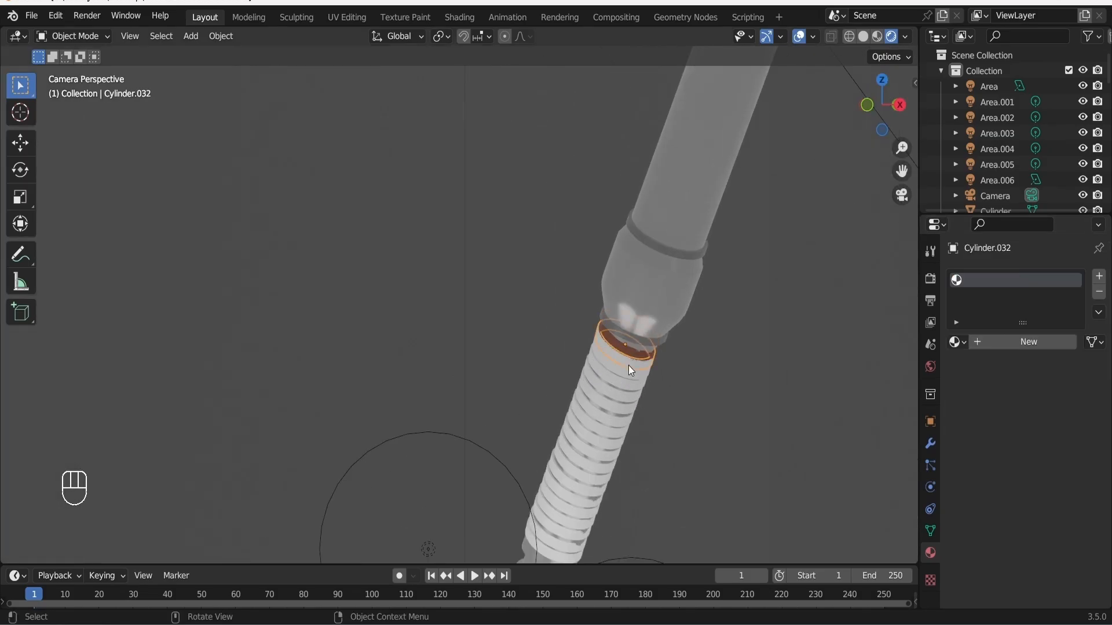
{"action": "left_click", "coordinate": [957, 343]}
{"action": "left_click", "coordinate": [857, 439]}
- Assign the brown material to the lowest rings of the handle's grip and save the file
{"action": "left_click", "coordinate": [551, 548]}
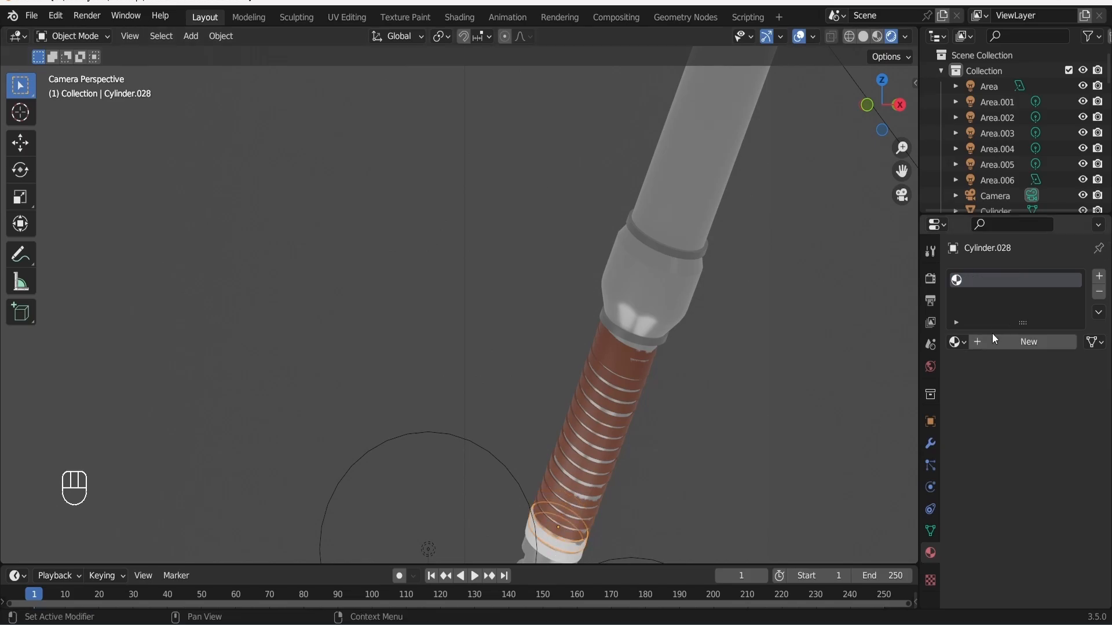
{"action": "left_click", "coordinate": [956, 342]}
{"action": "left_click", "coordinate": [851, 438]}
{"action": "left_click", "coordinate": [548, 550]}
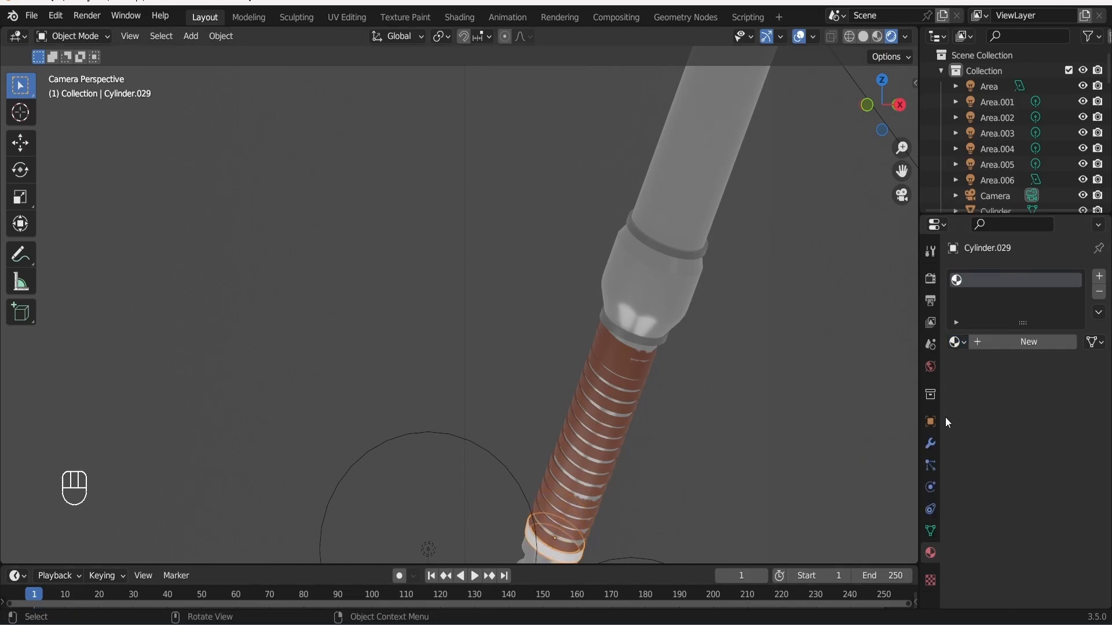
{"action": "left_click", "coordinate": [957, 411]}
{"action": "left_click", "coordinate": [793, 439]}
{"action": "key", "text": "KP_1"}
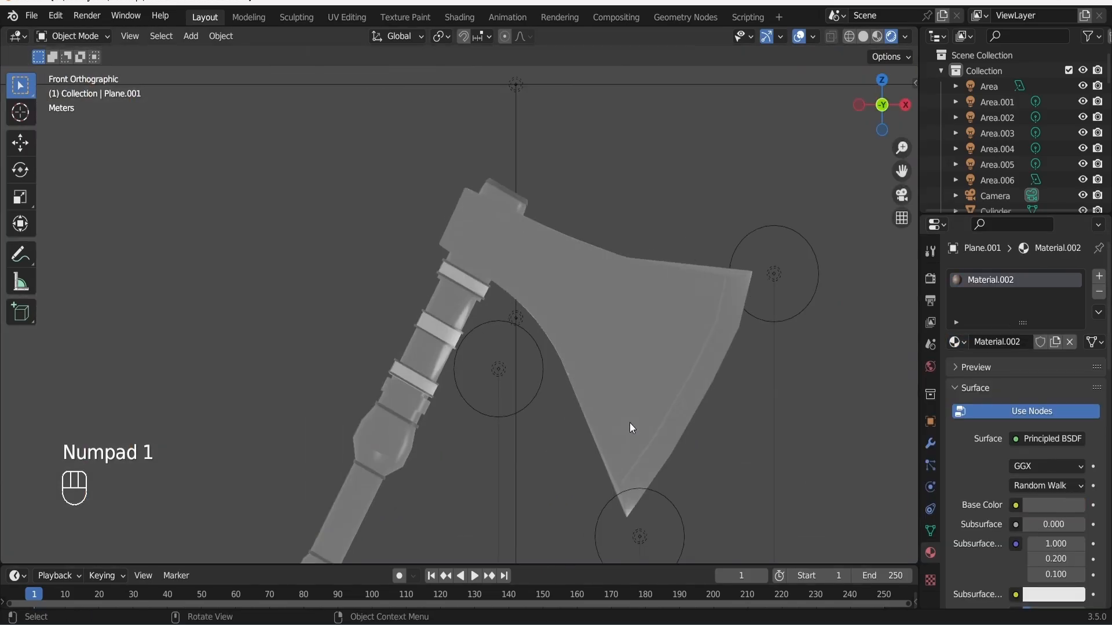
{"action": "key", "text": "KP_0"}
{"action": "key", "text": "ctrl+s"}
- Create a new material with a dark blue base color on the handle's second band below the axe head
{"action": "scroll", "coordinate": [541, 224], "scroll_direction": "up", "scroll_amount": 4}
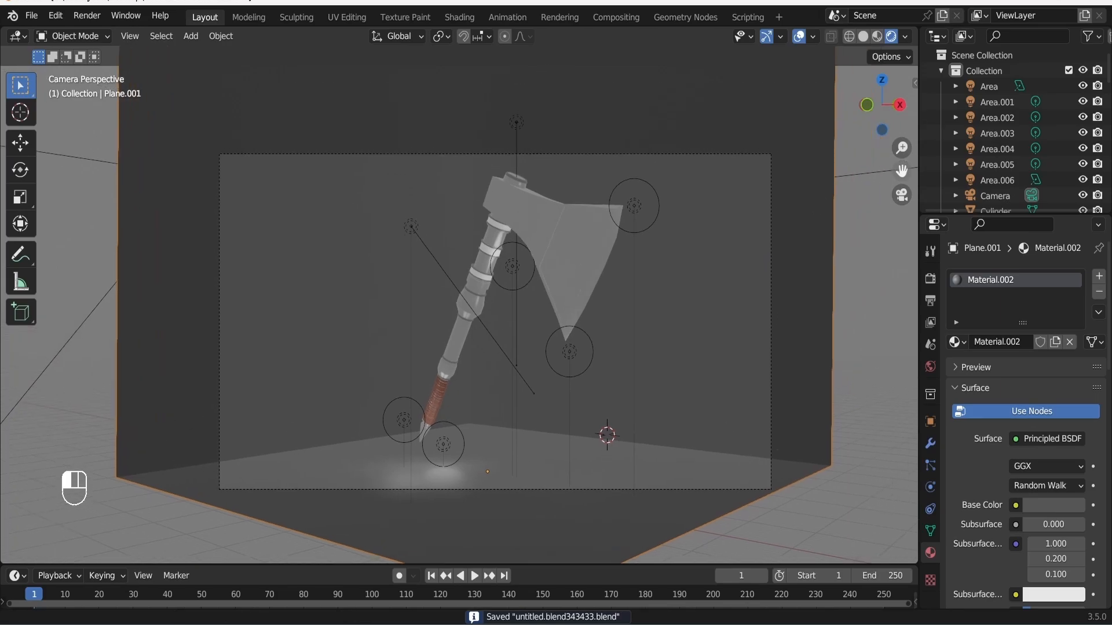
{"action": "left_click", "coordinate": [509, 210]}
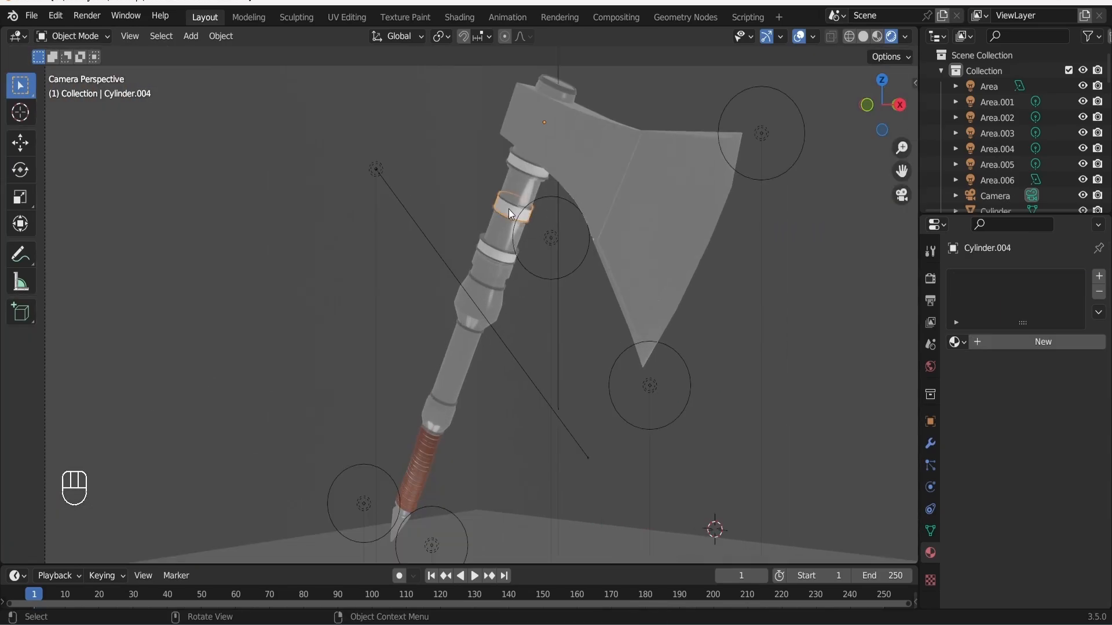
{"action": "left_click", "coordinate": [992, 342]}
{"action": "left_click", "coordinate": [1053, 507]}
{"action": "mouse_move", "coordinate": [1023, 326]}
{"action": "left_mouse_down"}
{"action": "mouse_move", "coordinate": [1045, 335]}
{"action": "mouse_move", "coordinate": [1035, 293]}
{"action": "mouse_move", "coordinate": [1047, 301]}
{"action": "mouse_move", "coordinate": [1030, 316]}
{"action": "mouse_move", "coordinate": [1073, 352]}
{"action": "left_mouse_up"}
{"action": "left_click", "coordinate": [1052, 505]}
- Assign the dark blue material to the handle's third band, just above the large bulge
{"action": "left_click", "coordinate": [502, 257]}
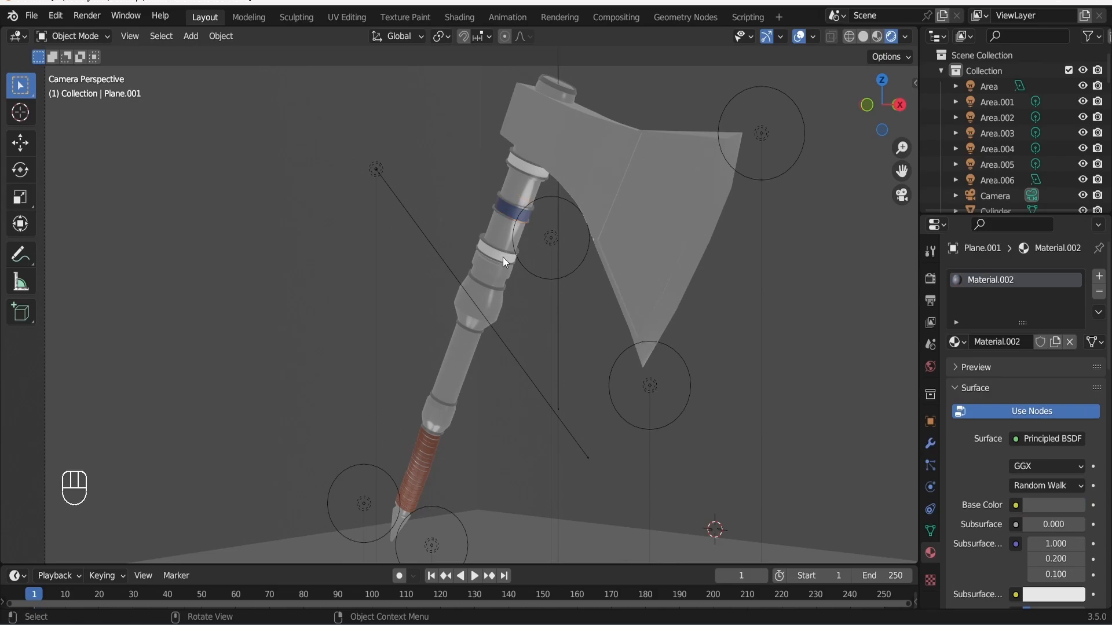
{"action": "left_click", "coordinate": [503, 257]}
{"action": "left_click", "coordinate": [965, 342]}
{"action": "left_click", "coordinate": [838, 456]}
{"action": "left_click", "coordinate": [552, 330]}
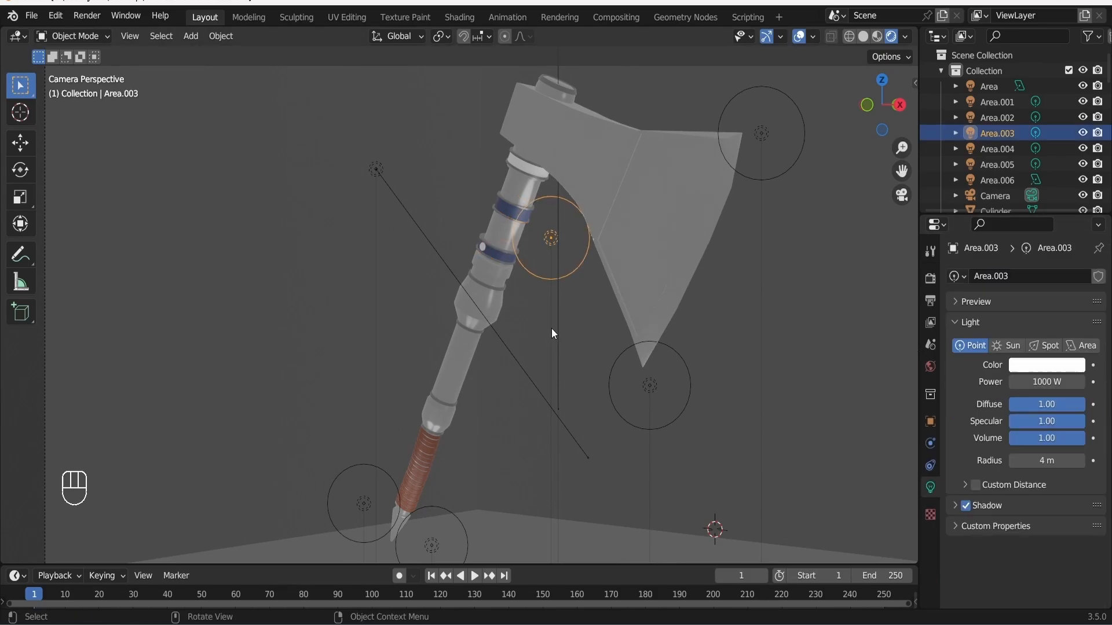
- Replace the grey material of the handle's top band, right under the axe head, with the dark blue one and save the file
{"action": "left_click", "coordinate": [528, 168]}
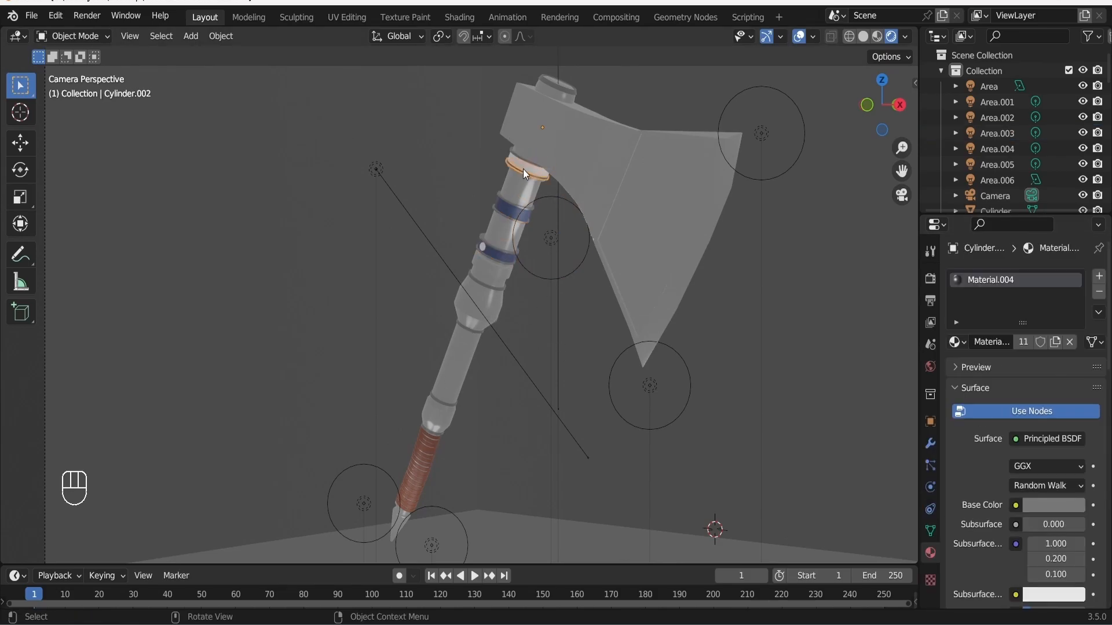
{"action": "left_click", "coordinate": [523, 169]}
{"action": "left_click", "coordinate": [957, 342]}
{"action": "left_click", "coordinate": [857, 455]}
{"action": "left_click", "coordinate": [755, 376]}
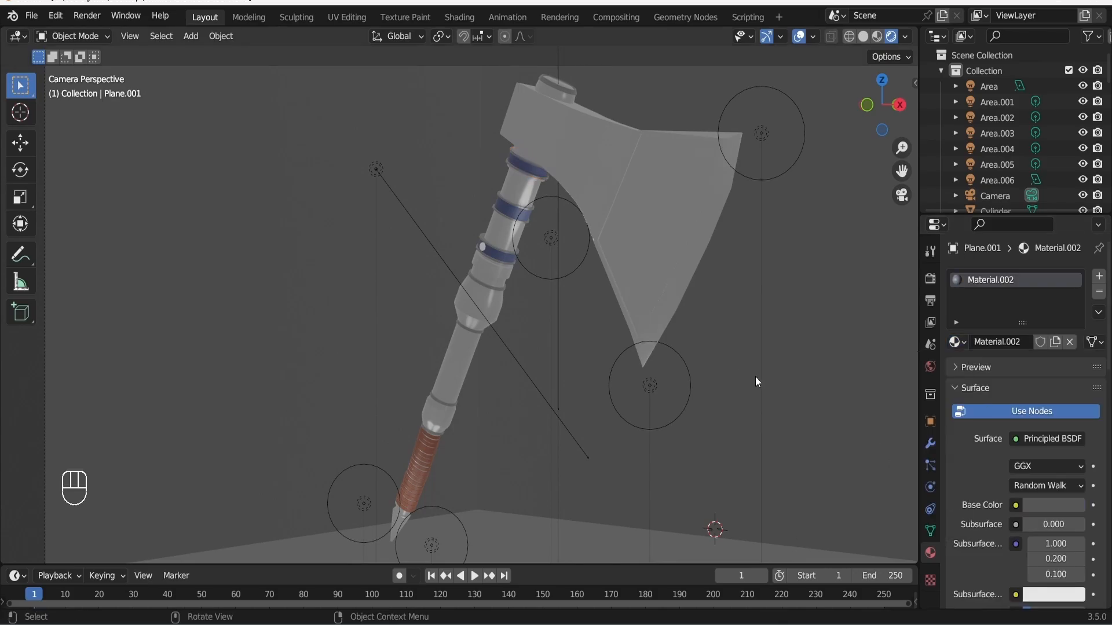
{"action": "key", "text": "ctrl+s"}
{"action": "key", "text": "ctrl+s"}
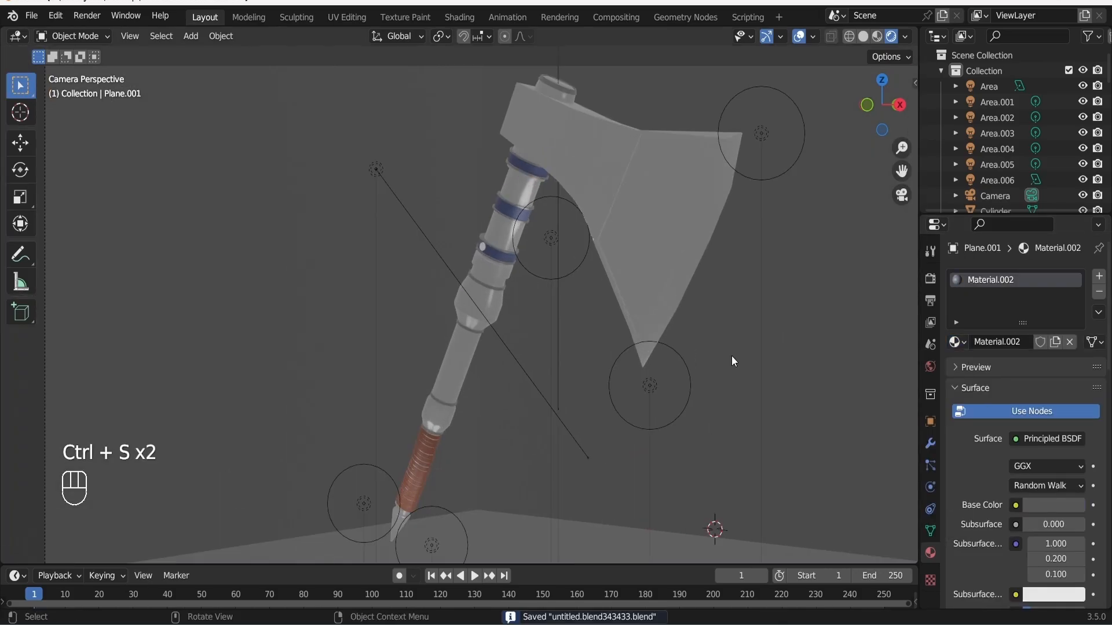
- Assign an existing grey material to the small sphere on the handle's third band and save the file
{"action": "scroll", "coordinate": [474, 248], "scroll_direction": "up", "scroll_amount": 2}
{"action": "left_click", "coordinate": [491, 223]}
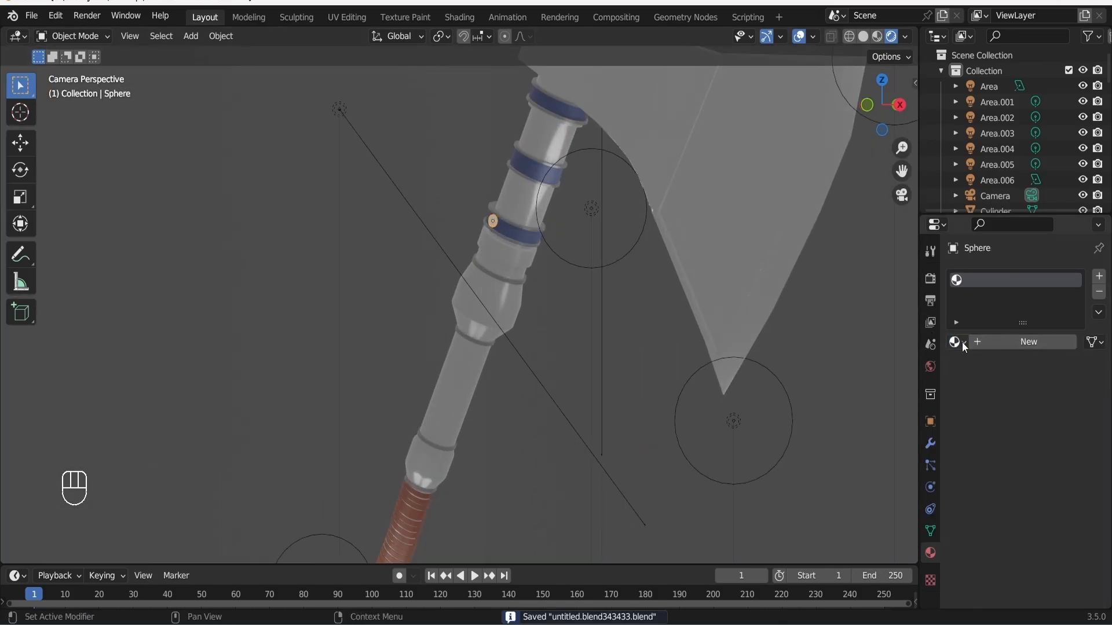
{"action": "left_click", "coordinate": [958, 342]}
{"action": "left_click", "coordinate": [837, 425]}
{"action": "left_click", "coordinate": [585, 329]}
{"action": "scroll", "coordinate": [585, 329], "scroll_direction": "down", "scroll_amount": 2}
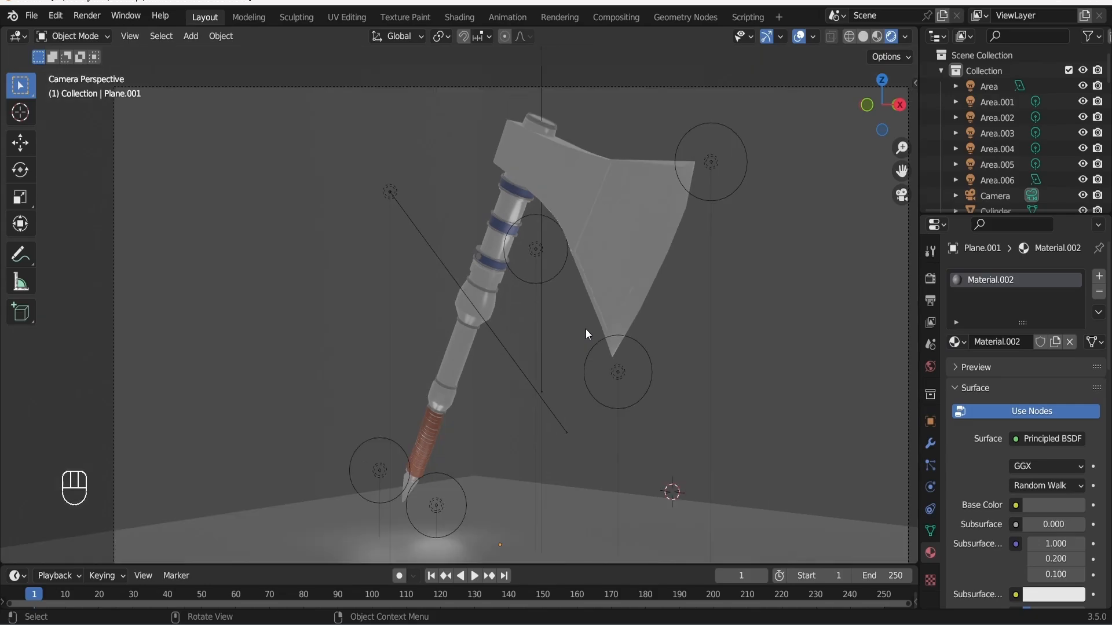
{"action": "key", "text": "ctrl+s"}
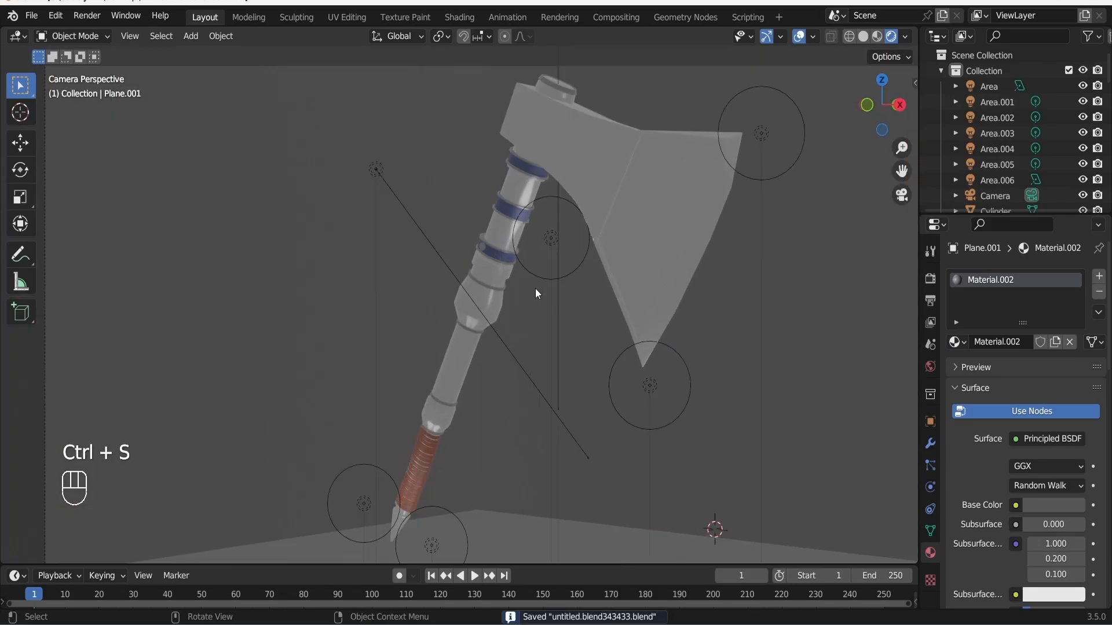
- Save the file and tint point light Area.002 beside the grip pale yellow with hue 0.146 and saturation 0.652
{"action": "left_click", "coordinate": [471, 319]}
{"action": "key", "text": "KP_1"}
{"action": "left_click_drag", "start_coordinate": [901, 171], "coordinate": [787, 426]}
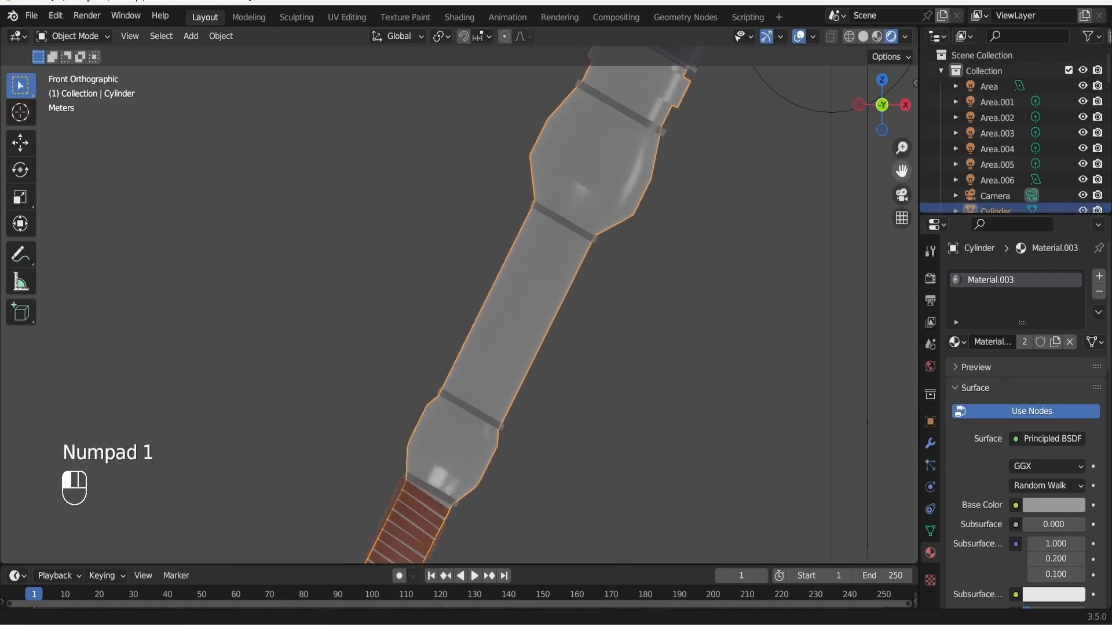
{"action": "scroll", "coordinate": [503, 264], "scroll_direction": "down", "scroll_amount": 7}
{"action": "key", "text": "ctrl+s"}
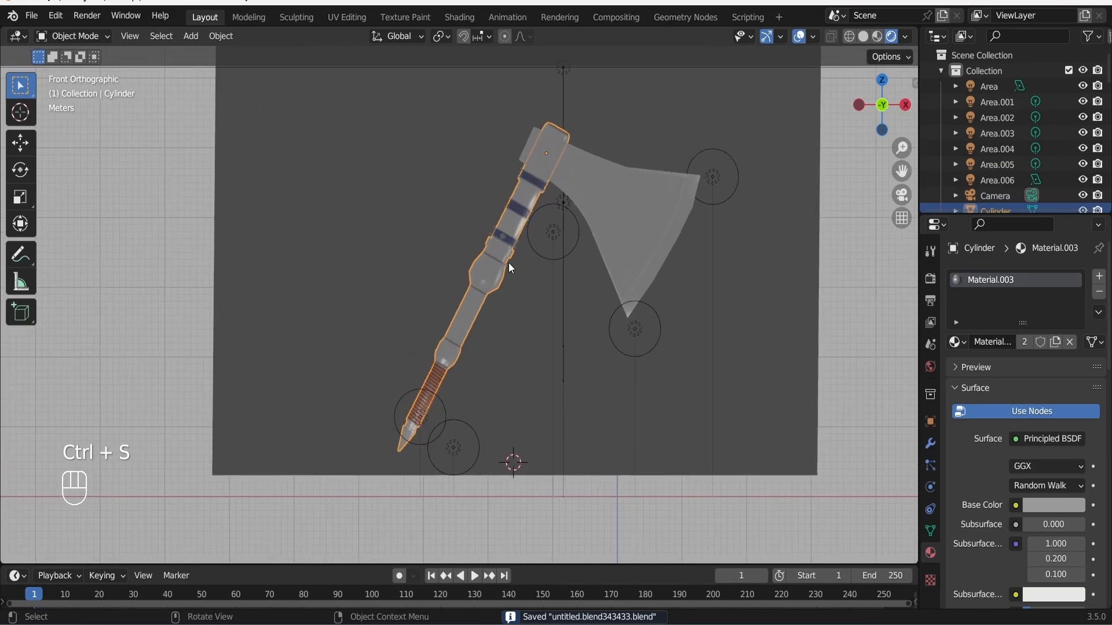
{"action": "key", "text": "KP_0"}
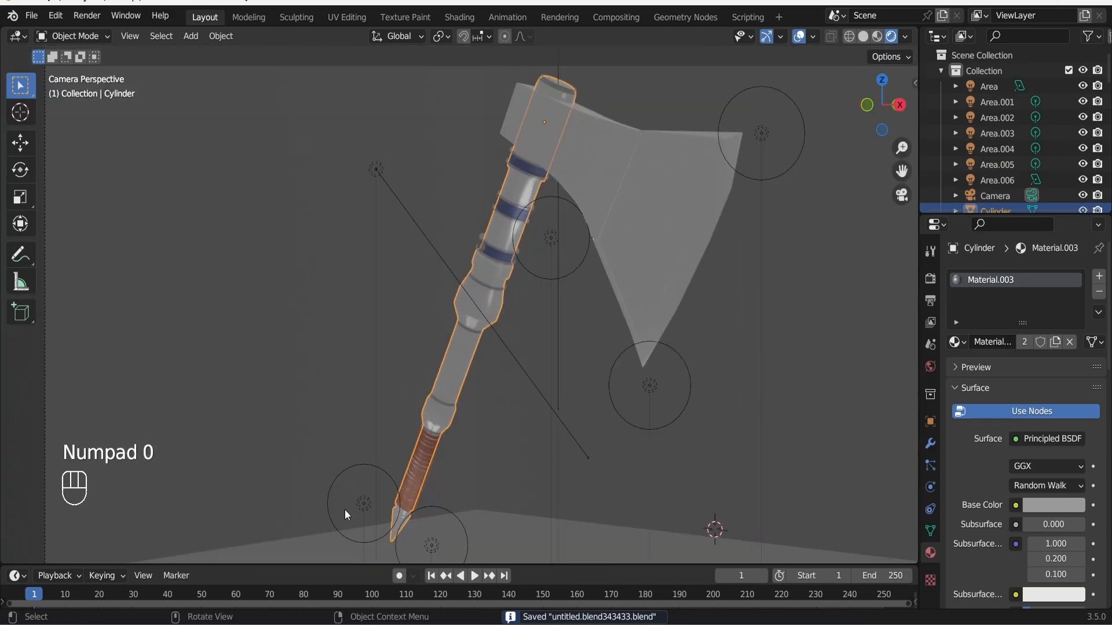
{"action": "left_click", "coordinate": [402, 496]}
{"action": "left_click_drag", "start_coordinate": [897, 172], "coordinate": [964, 45]}
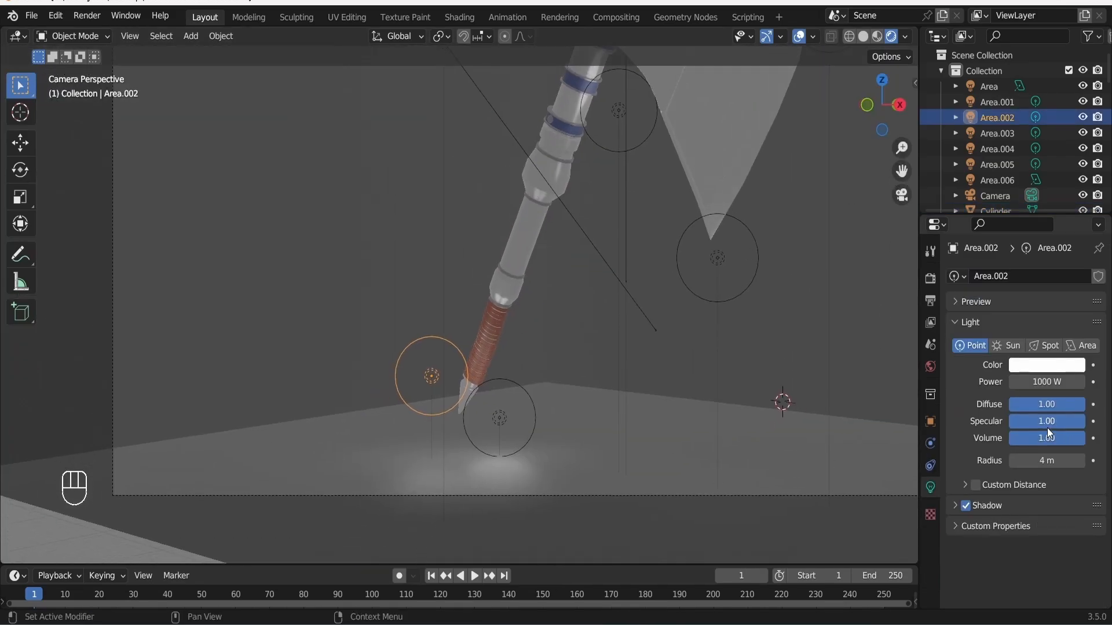
{"action": "left_click", "coordinate": [1048, 365]}
{"action": "left_click_drag", "start_coordinate": [1007, 214], "coordinate": [996, 223]}
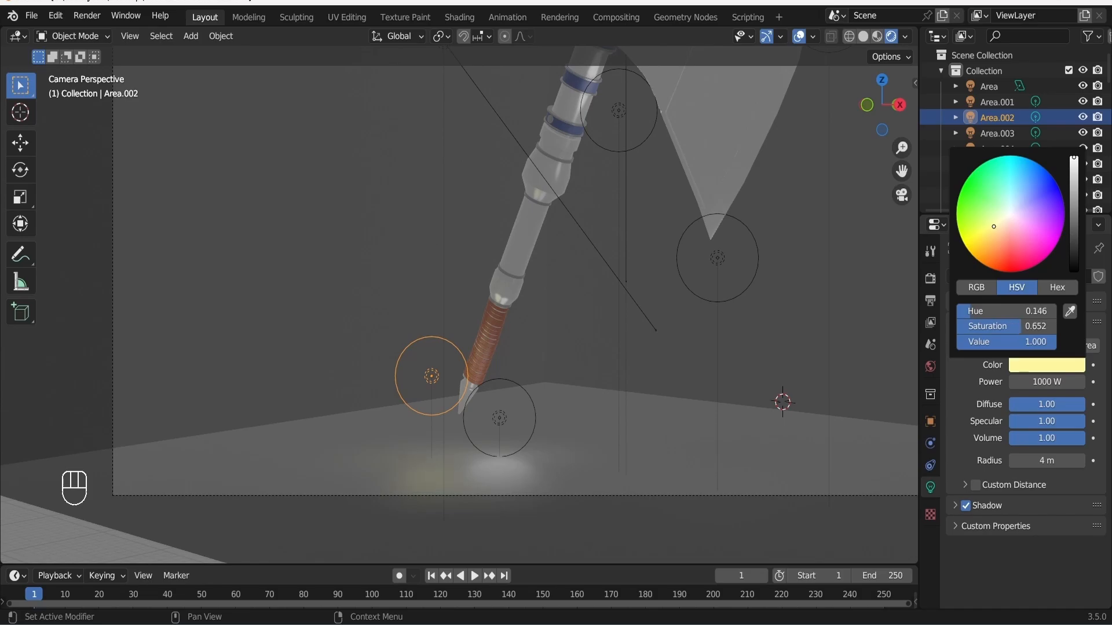
- Tint point light Area.004 near the handle's tip pale yellow-green and save the file
{"action": "left_click", "coordinate": [500, 419]}
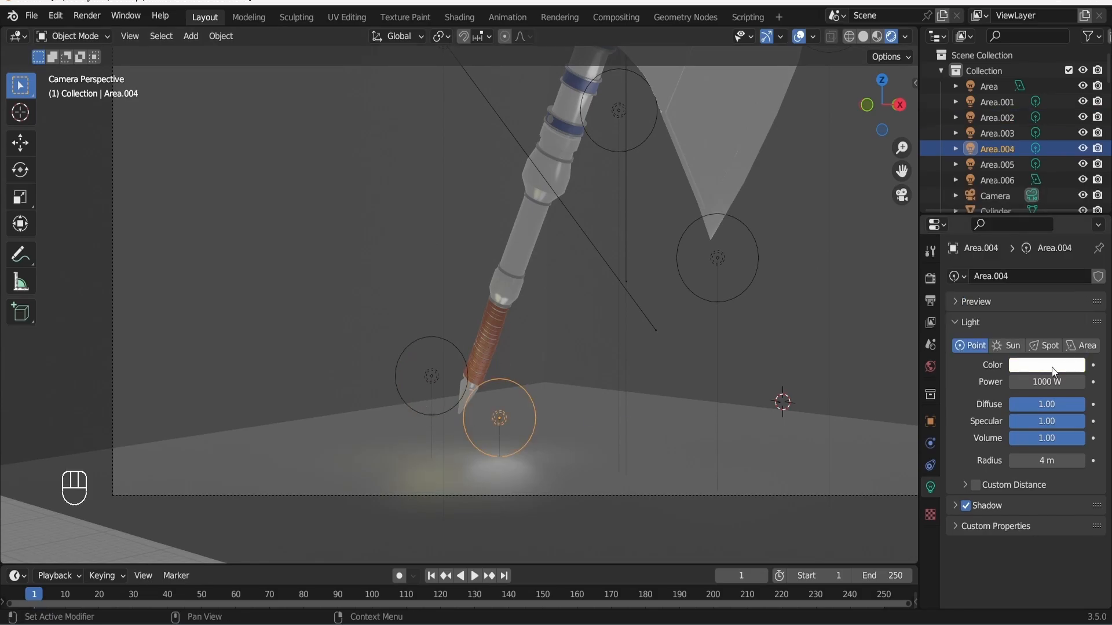
{"action": "left_click", "coordinate": [1047, 365]}
{"action": "left_click_drag", "start_coordinate": [1015, 209], "coordinate": [996, 222]}
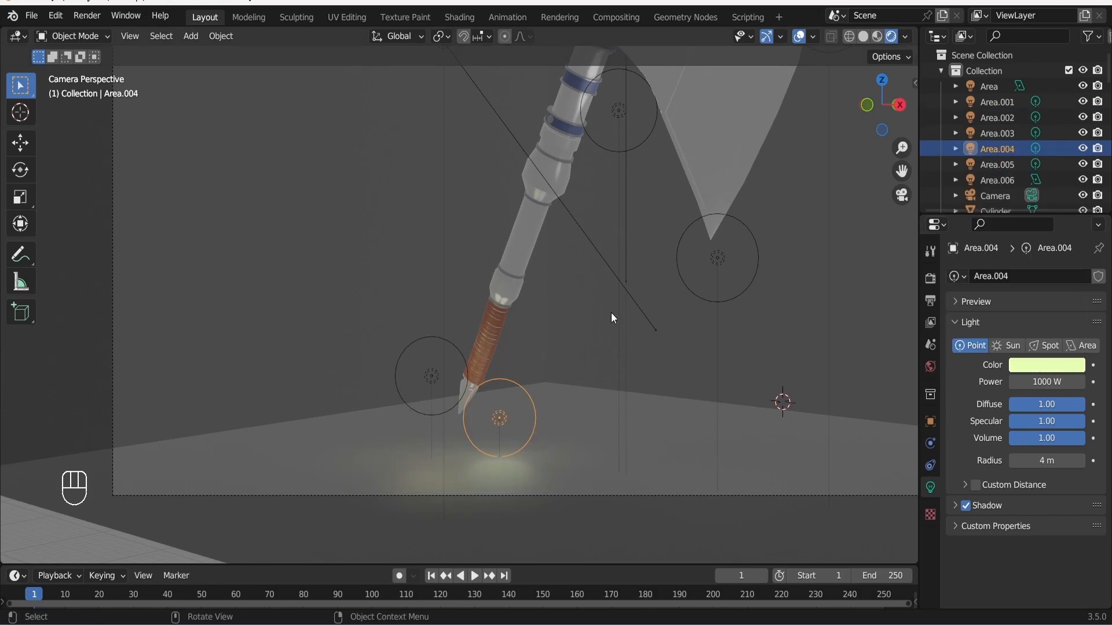
{"action": "left_click", "coordinate": [608, 314]}
{"action": "key", "text": "ctrl+s"}
- Duplicate the yellow-green point light at the handle's tip and place the copy above the axe head
{"action": "scroll", "coordinate": [600, 317], "scroll_direction": "down", "scroll_amount": 2}
{"action": "left_click_drag", "start_coordinate": [902, 171], "coordinate": [884, 263]}
{"action": "left_click", "coordinate": [589, 208]}
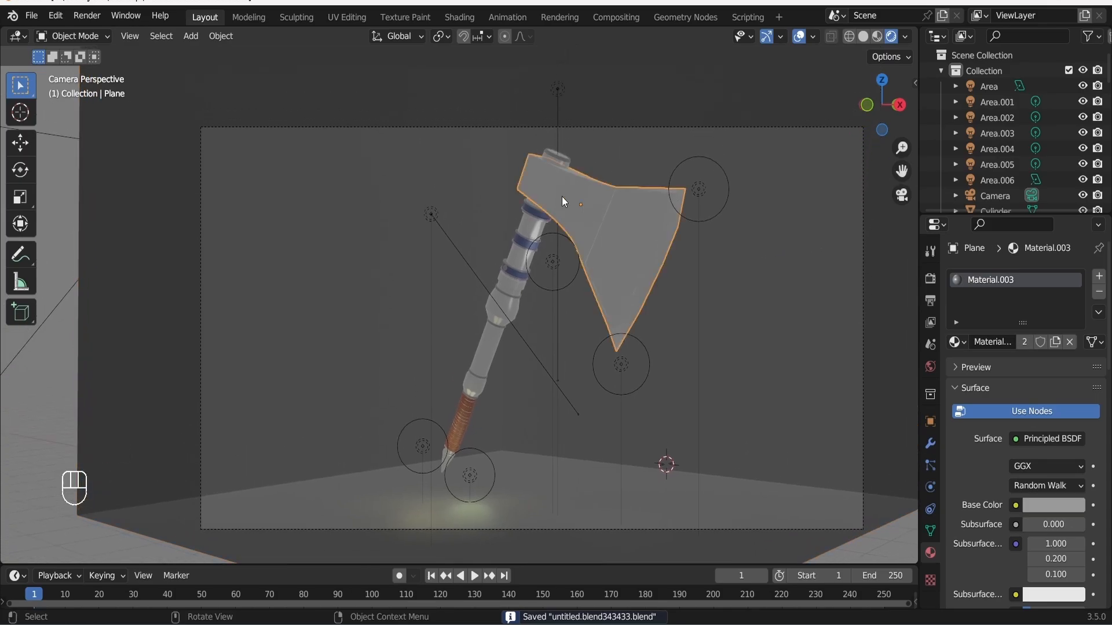
{"action": "left_click", "coordinate": [468, 474]}
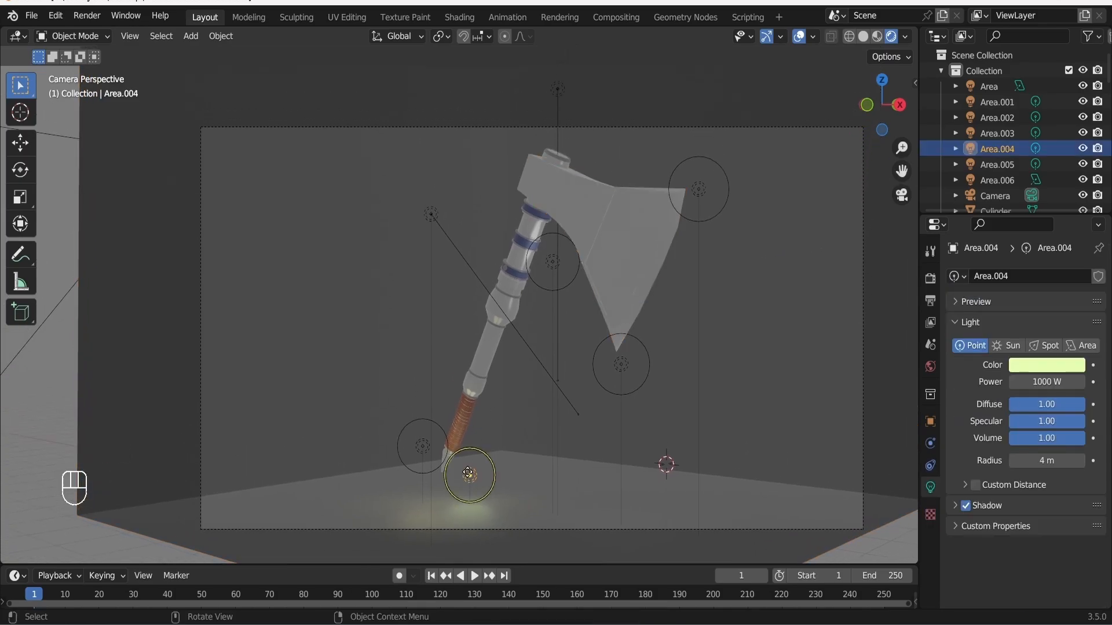
{"action": "key", "text": "shift+d"}
{"action": "left_click", "coordinate": [550, 157]}
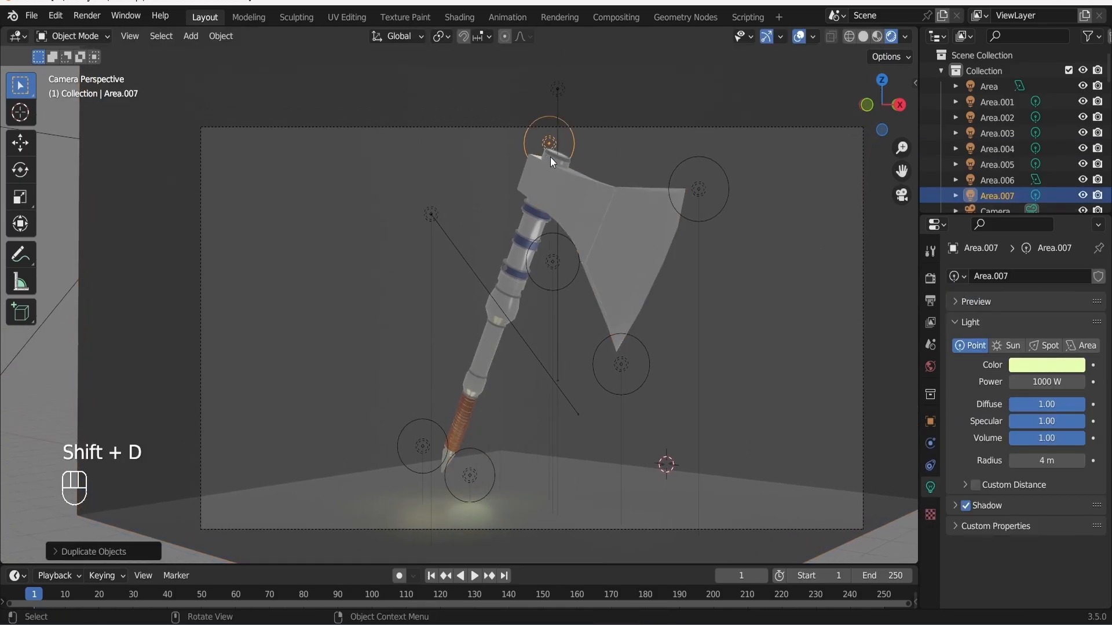
- Center the duplicated light over the axe head in top view, rescale it and save the file
{"action": "key", "text": "KP_7"}
{"action": "key", "text": "g"}
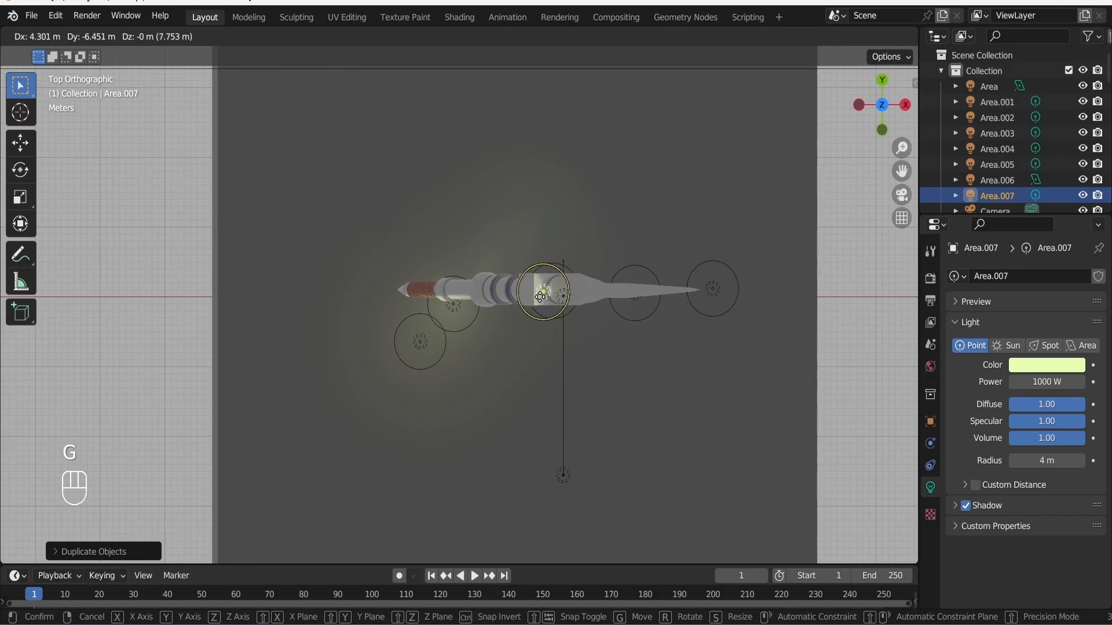
{"action": "left_click", "coordinate": [539, 297]}
{"action": "key", "text": "KP_1"}
{"action": "key", "text": "s"}
{"action": "left_click", "coordinate": [549, 354]}
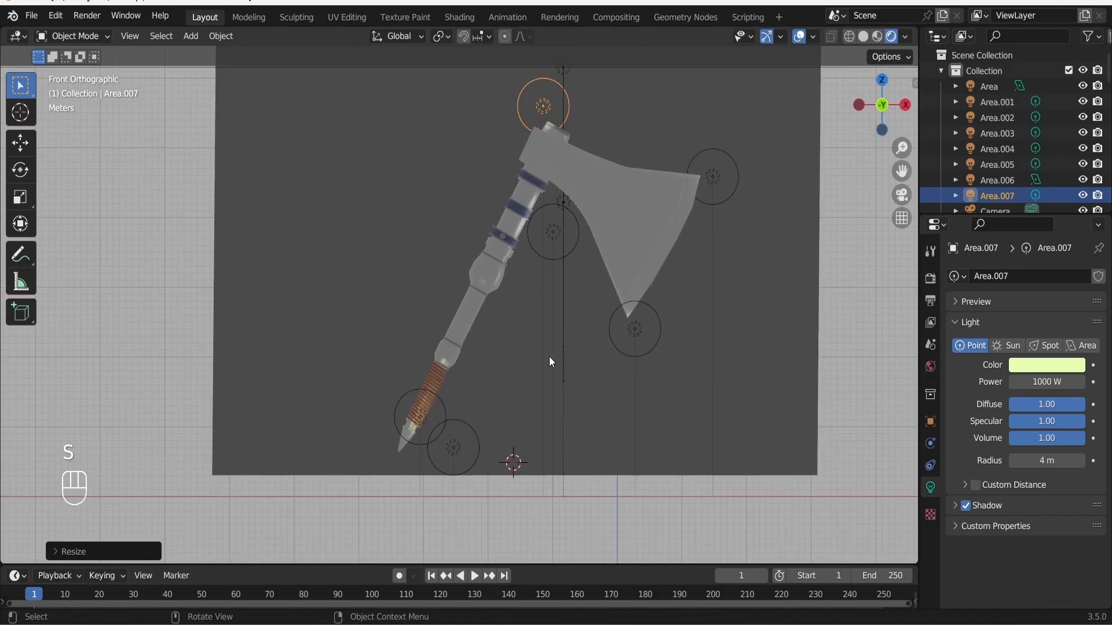
{"action": "key", "text": "ctrl+s"}
{"action": "key", "text": "KP_0"}
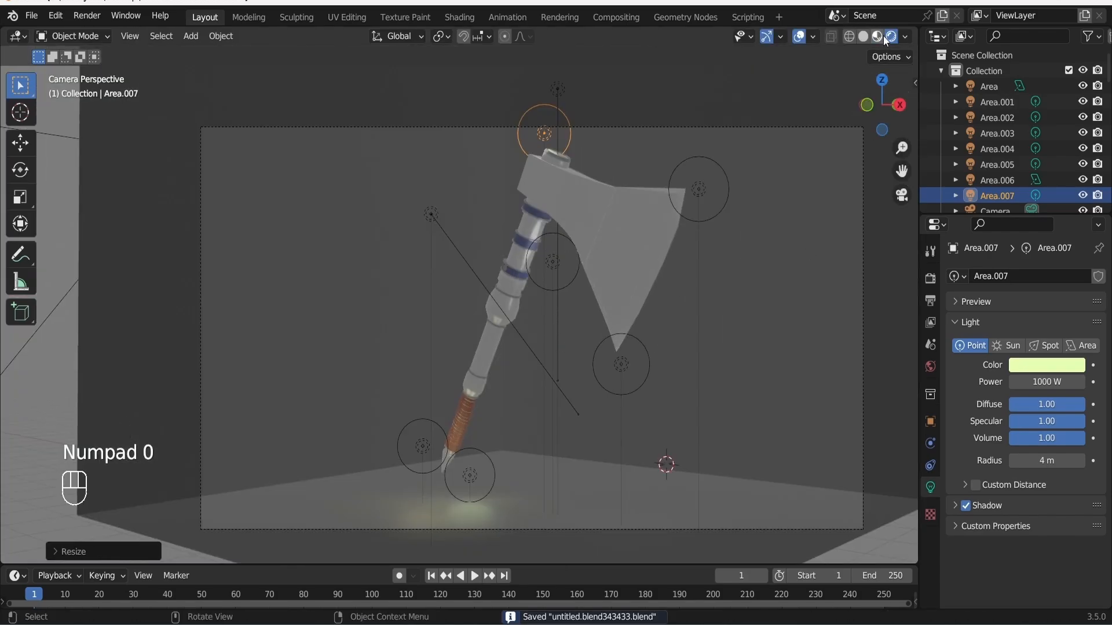
- Set the render engine to Cycles with GPU Compute as the device and enable viewport denoising
{"action": "left_click", "coordinate": [930, 278]}
{"action": "left_click", "coordinate": [1040, 277]}
{"action": "left_click", "coordinate": [1055, 329]}
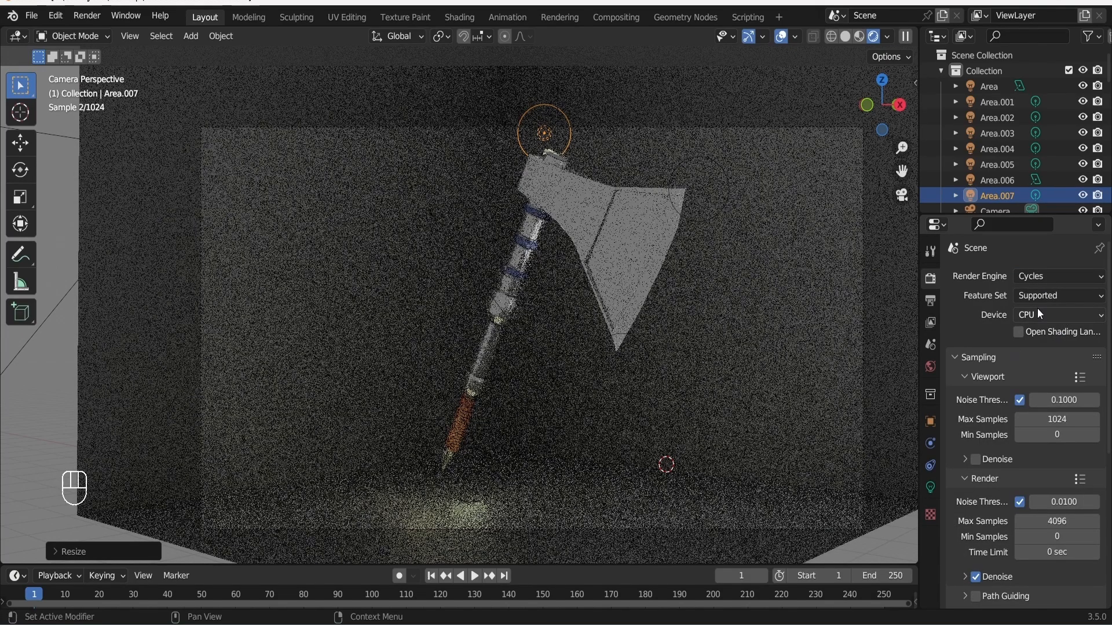
{"action": "left_click", "coordinate": [1037, 310]}
{"action": "left_click", "coordinate": [1044, 350]}
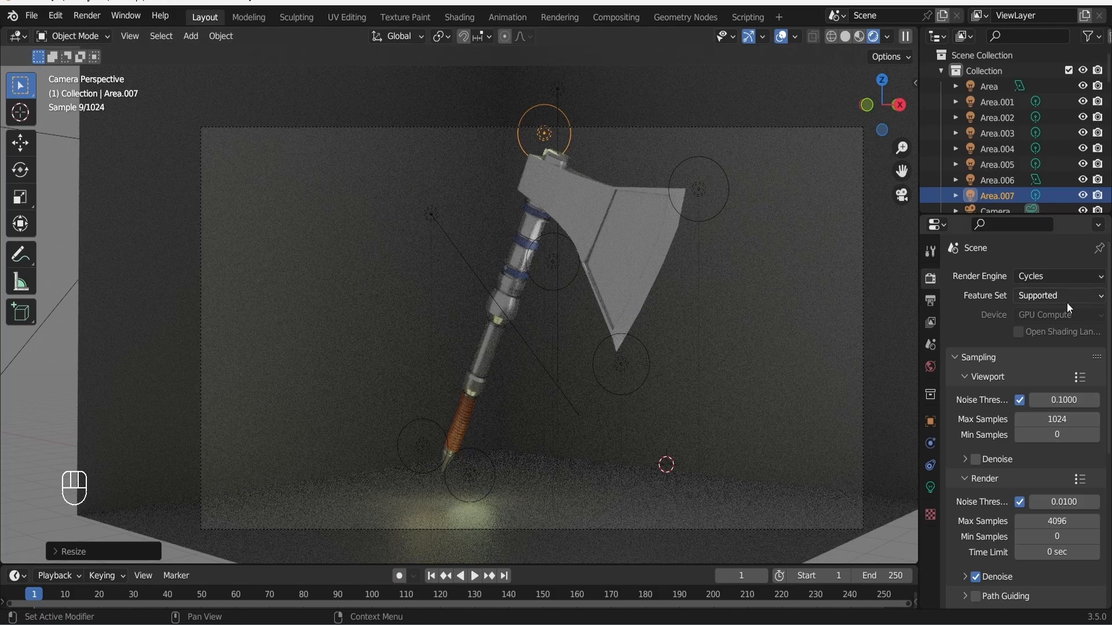
{"action": "left_click", "coordinate": [982, 458]}
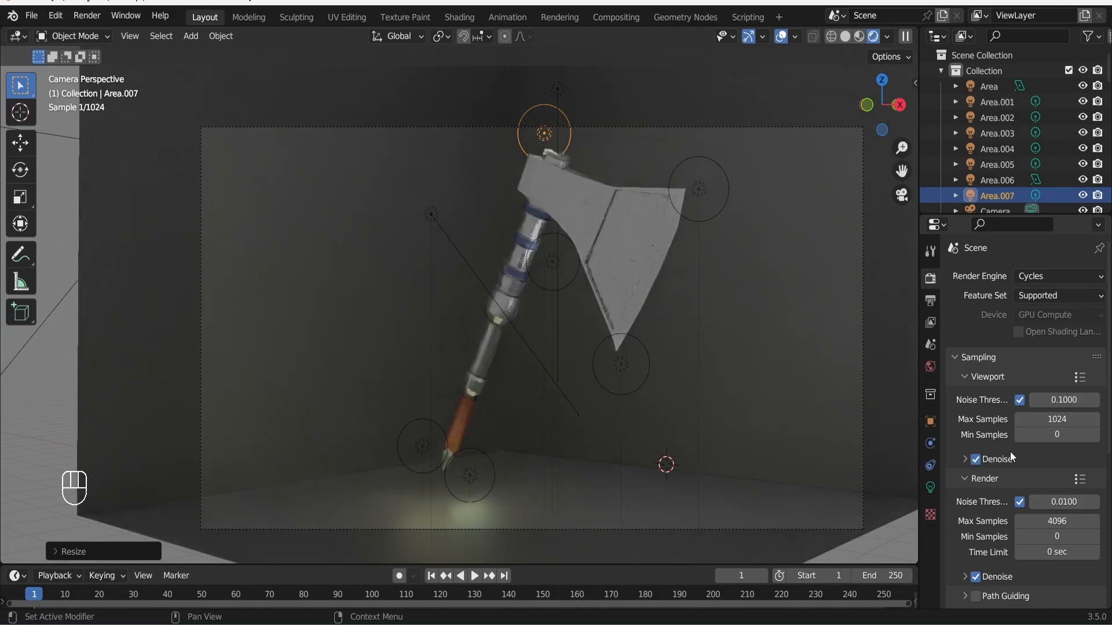
- Set the maximum samples to 512 for both the viewport and the final render
{"action": "left_click", "coordinate": [1071, 420]}
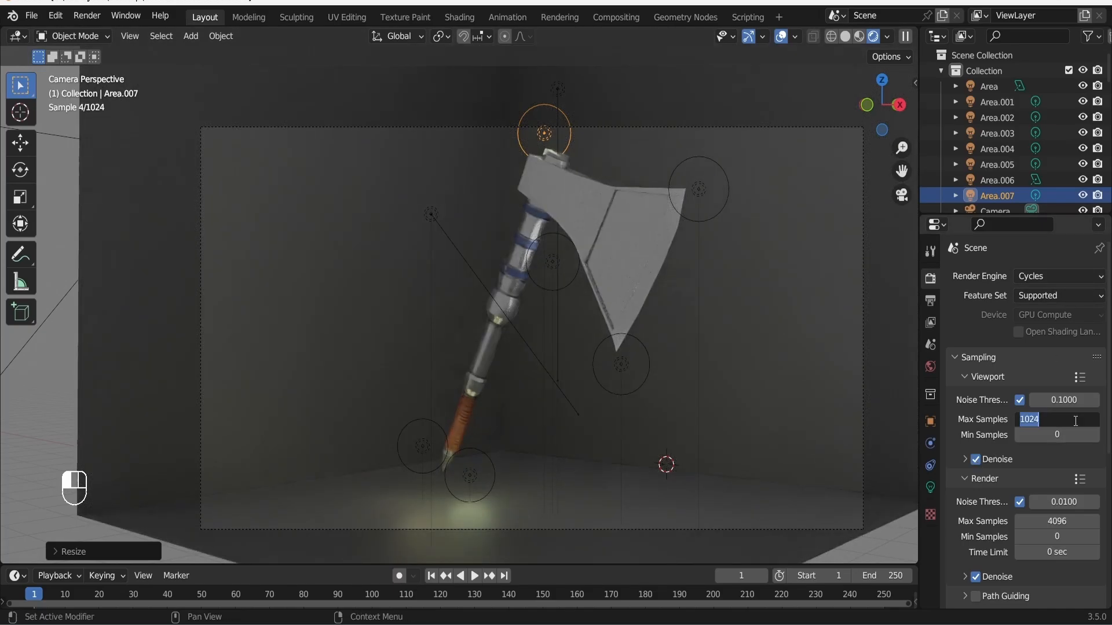
{"action": "type", "text": "512"}
{"action": "key", "text": "Return"}
{"action": "left_click", "coordinate": [1056, 518]}
- Brighten the base color of the axe head's Material.003 to a lighter grey
{"action": "left_click", "coordinate": [602, 243]}
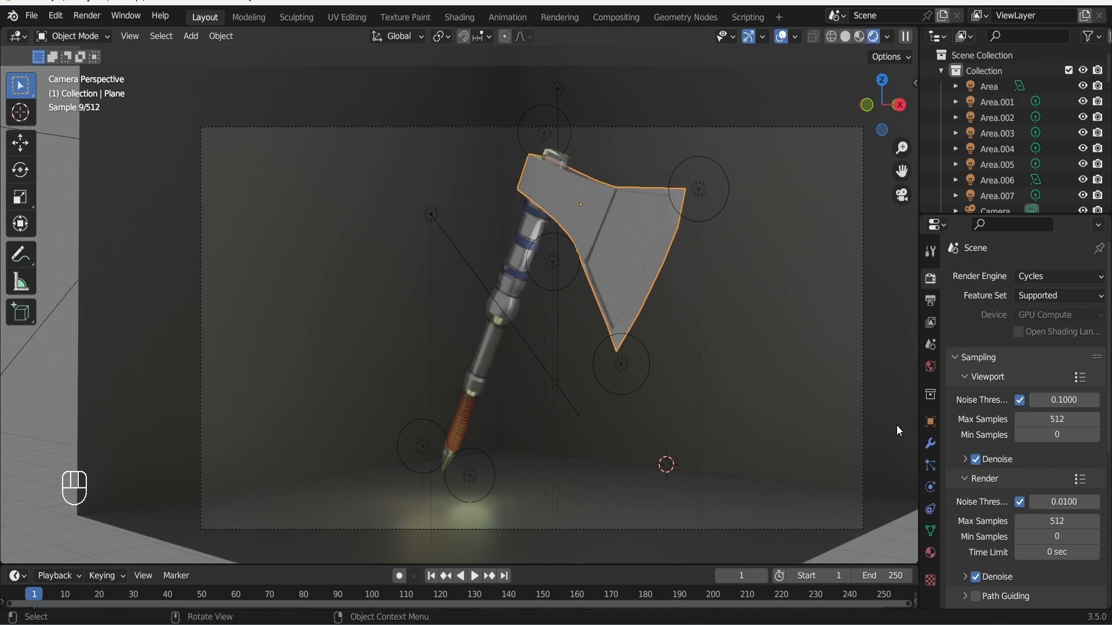
{"action": "left_click", "coordinate": [931, 553]}
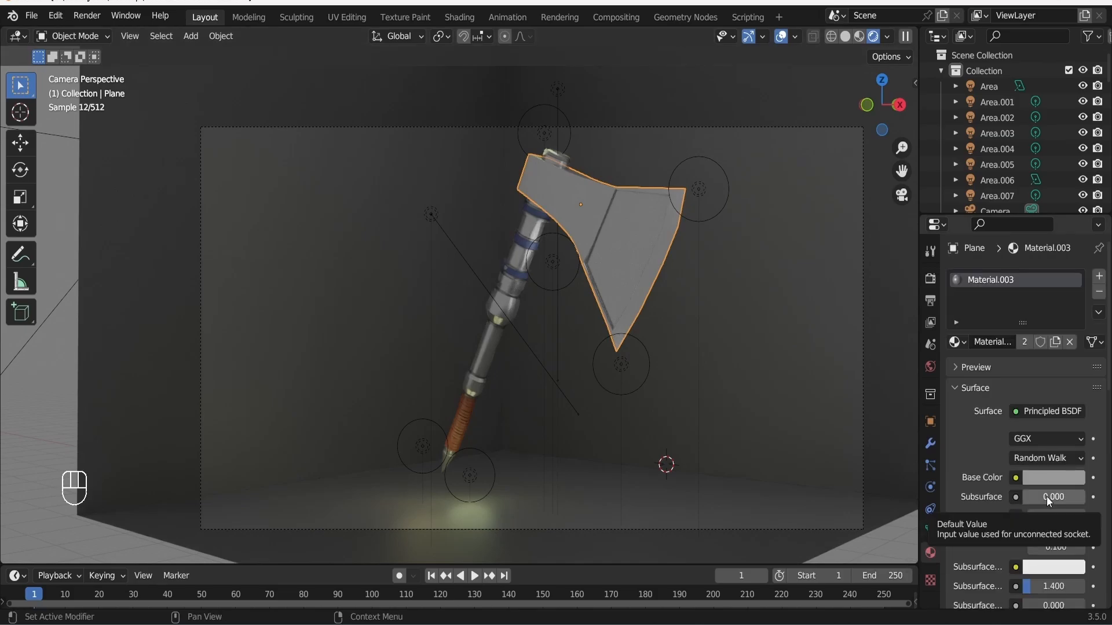
{"action": "left_click", "coordinate": [1053, 477]}
{"action": "left_click_drag", "start_coordinate": [1072, 299], "coordinate": [1074, 283]}
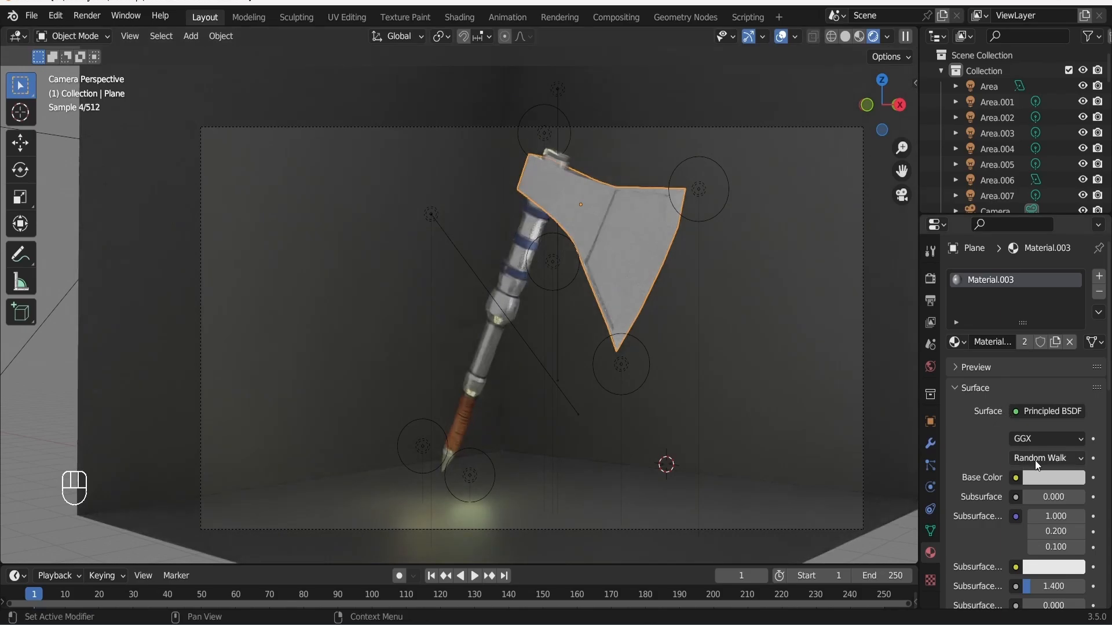
- Recheck the base color of the axe head's material and save the file with the backdrop plane selected
{"action": "left_click", "coordinate": [1051, 478]}
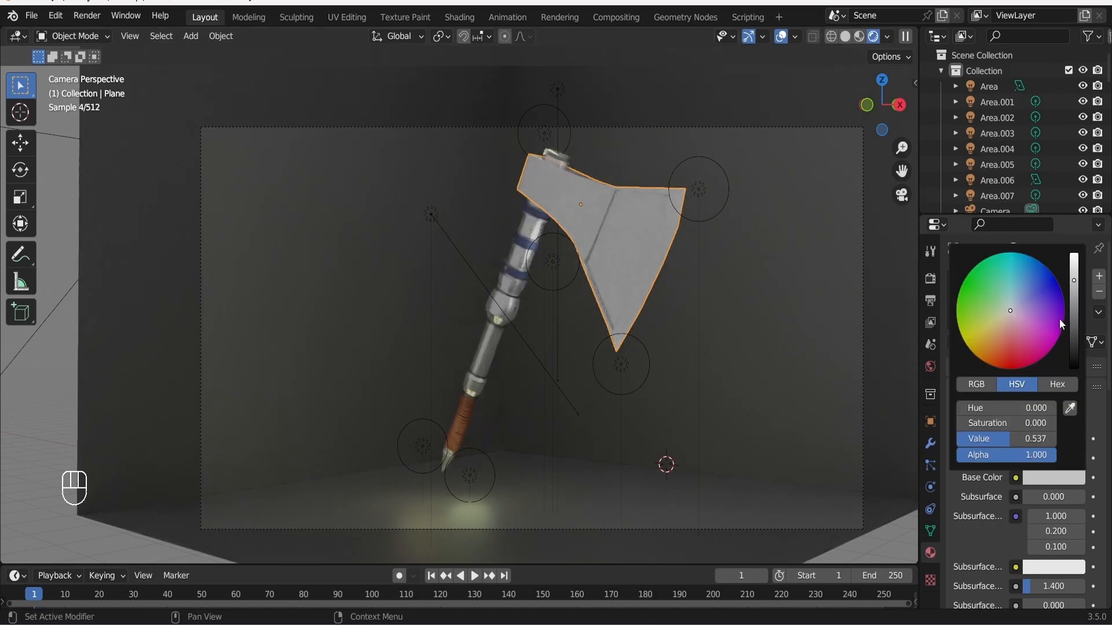
{"action": "left_click", "coordinate": [745, 305]}
{"action": "key", "text": "ctrl+s"}
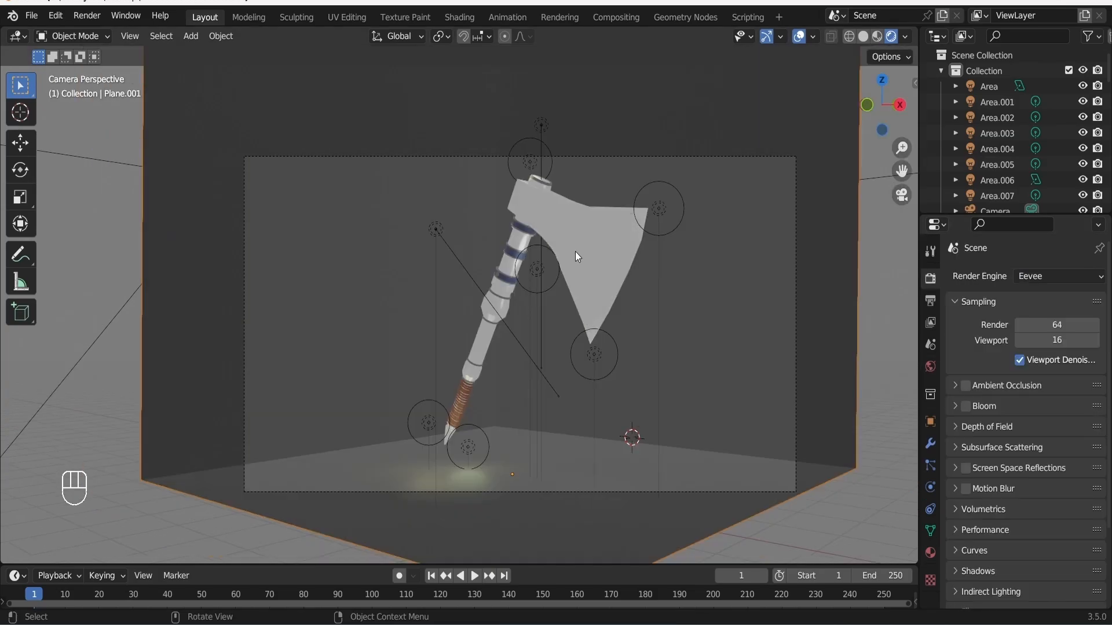
{"action": "key", "text": "ctrl+s"}
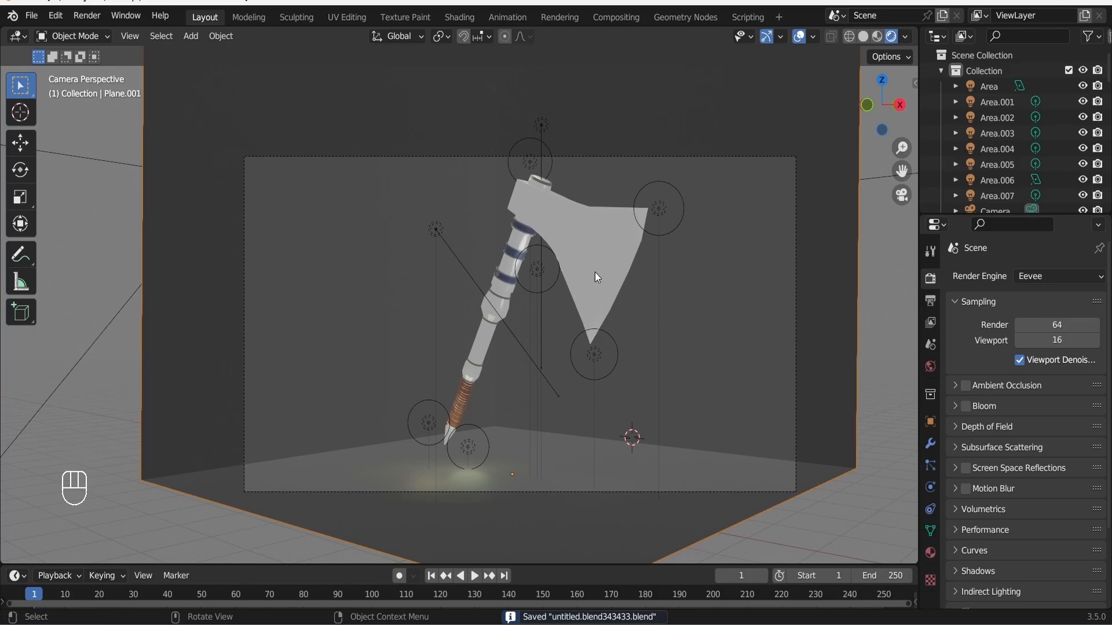
- Set the render engine to Cycles and start rendering the camera view as a still image, showing the whole frame
{"action": "left_click", "coordinate": [1071, 277]}
{"action": "left_click", "coordinate": [1064, 325]}
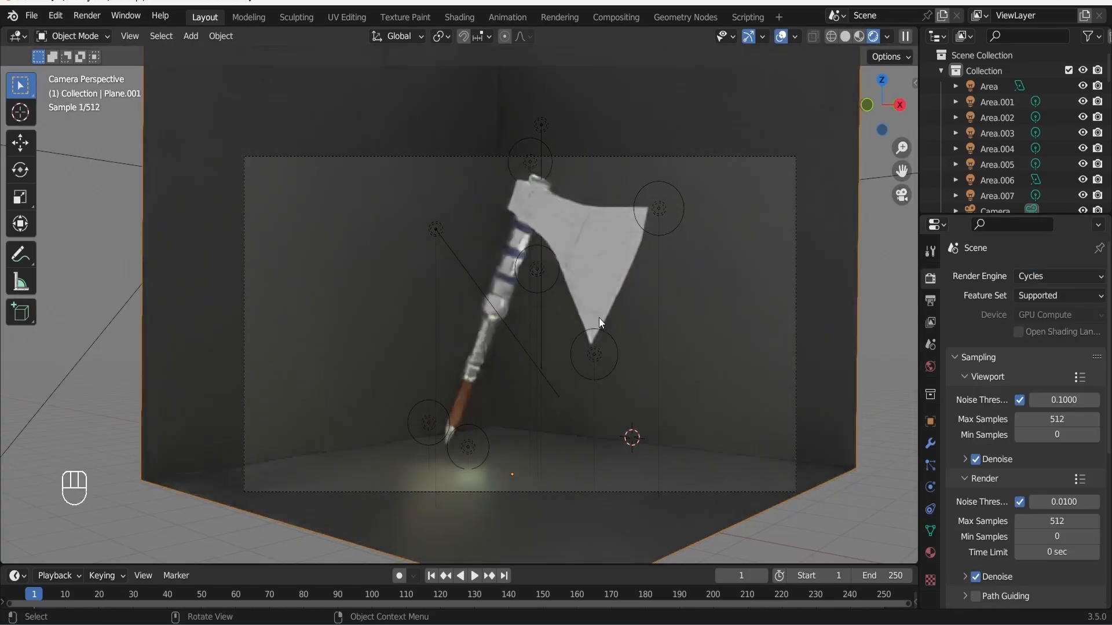
{"action": "scroll", "coordinate": [598, 318], "scroll_direction": "up", "scroll_amount": 1}
{"action": "left_click", "coordinate": [88, 14]}
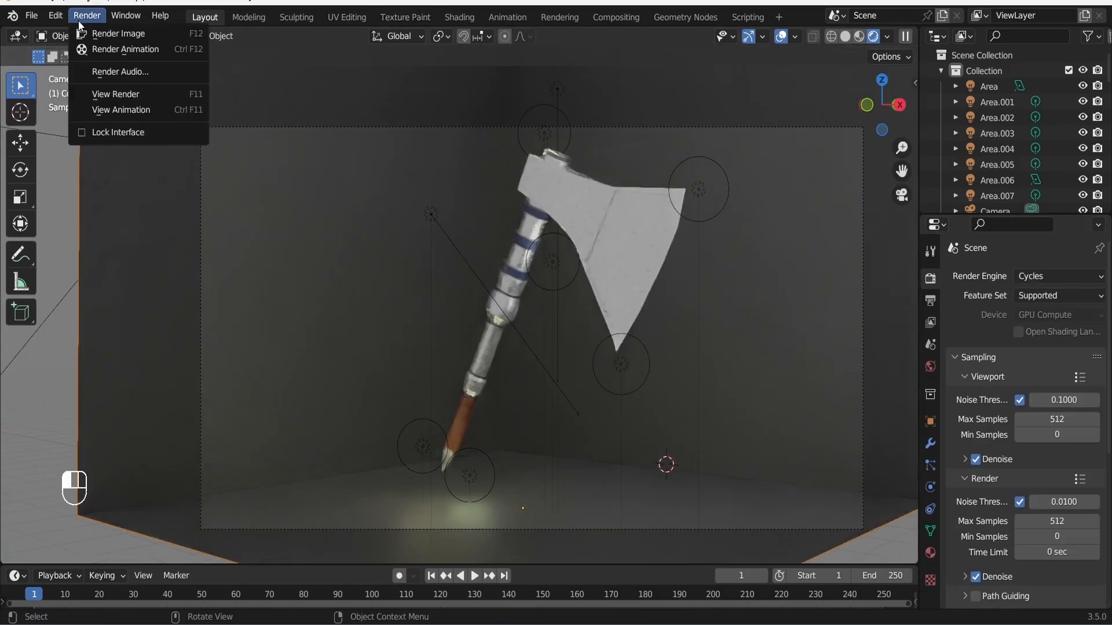
{"action": "left_click", "coordinate": [107, 32]}
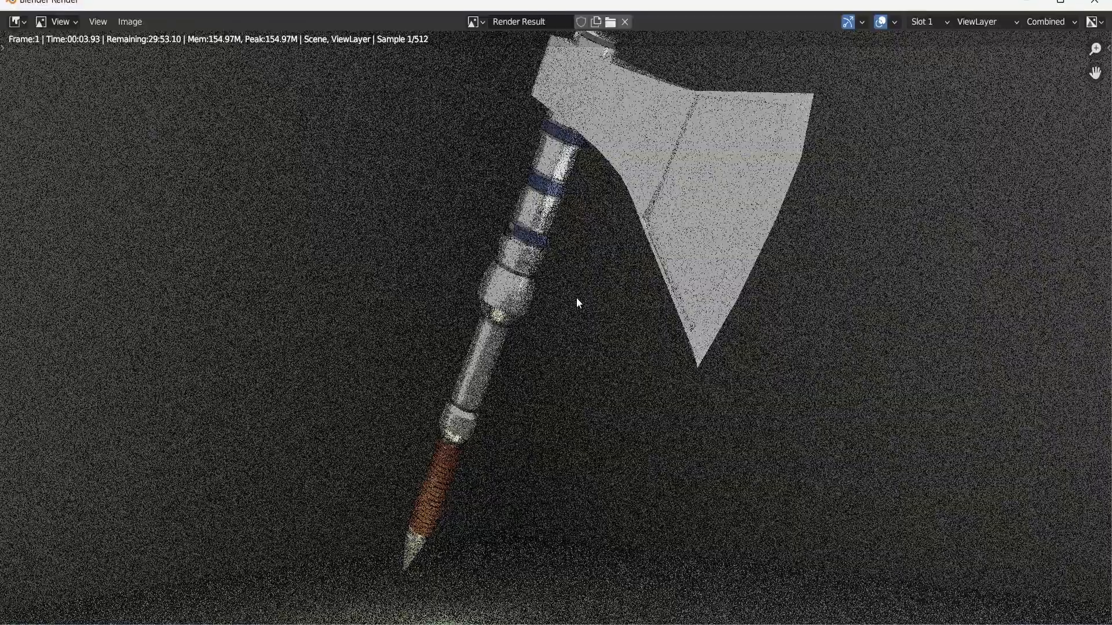
{"action": "scroll", "coordinate": [577, 298], "scroll_direction": "down", "scroll_amount": 2}
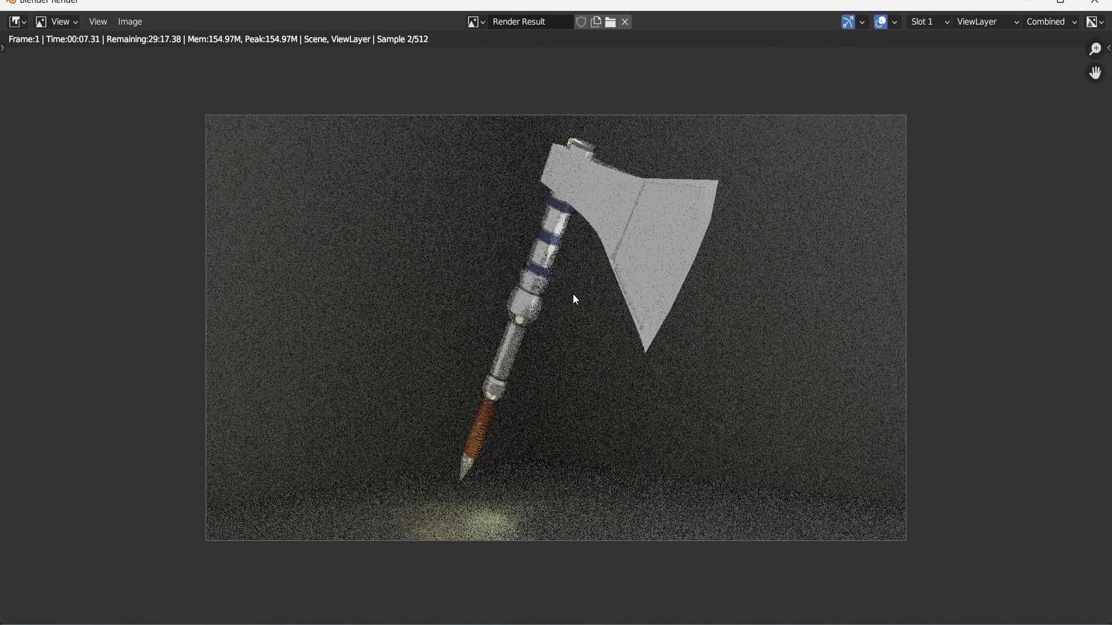